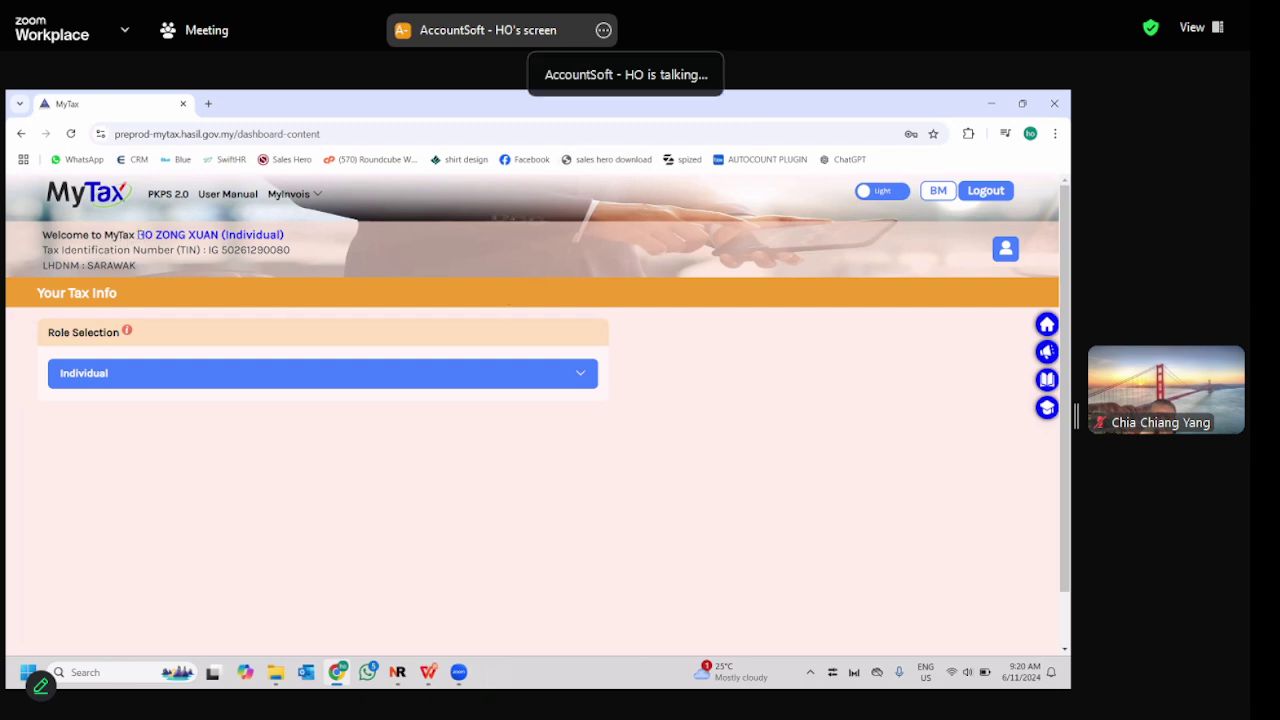
left_click_drag(139, 234, 296, 264)
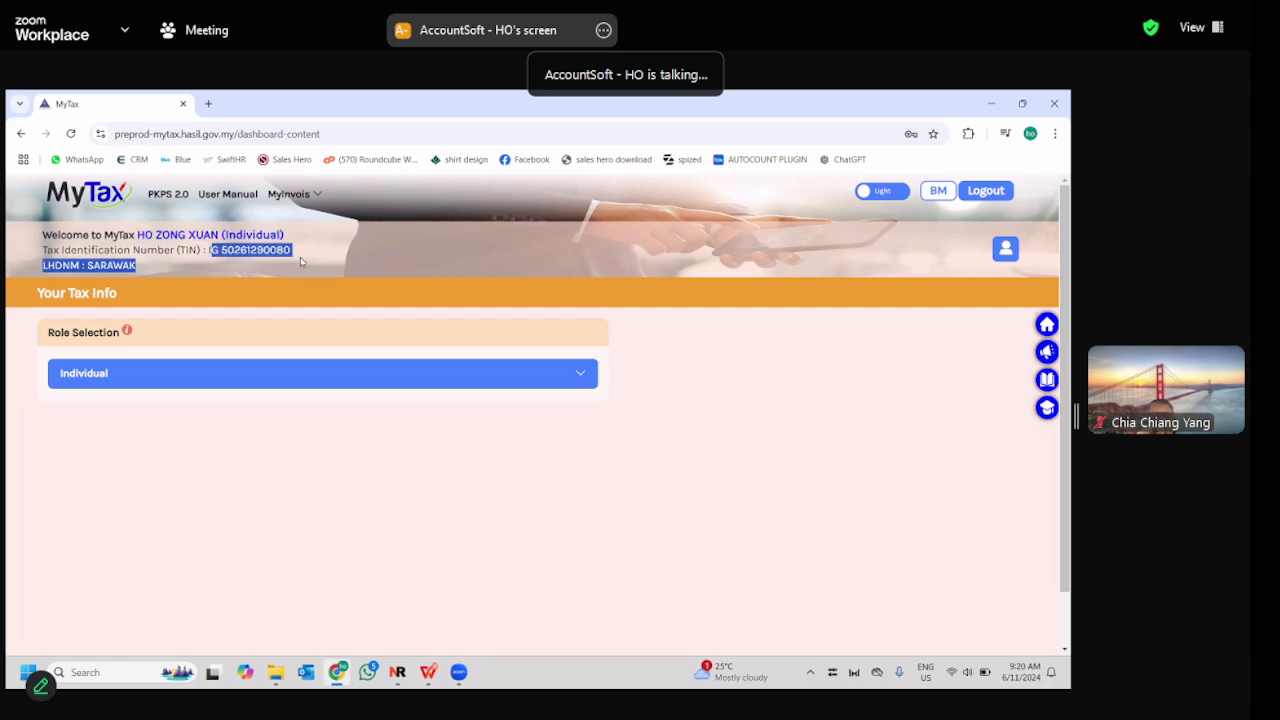
left_click(403, 430)
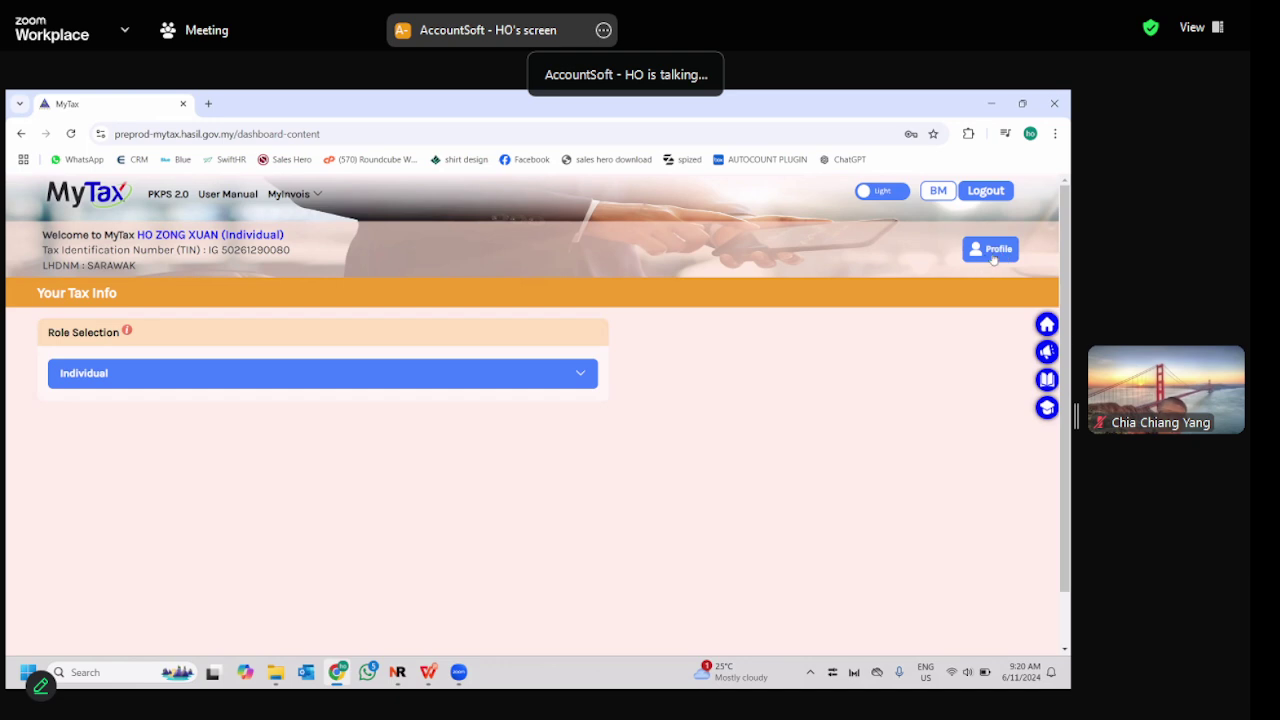
From Profile's Role Application form, choose New Application and the Directors of the company / Organization Administrator role.
left_click(993, 252)
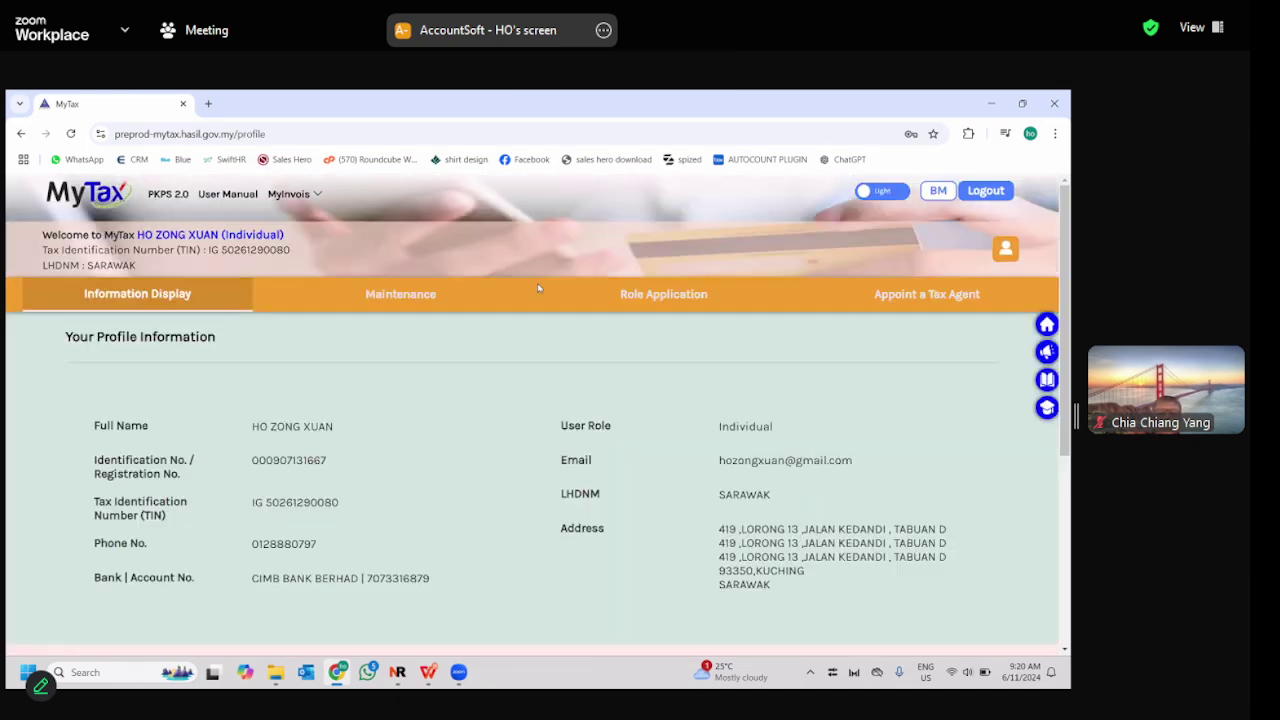
left_click(673, 302)
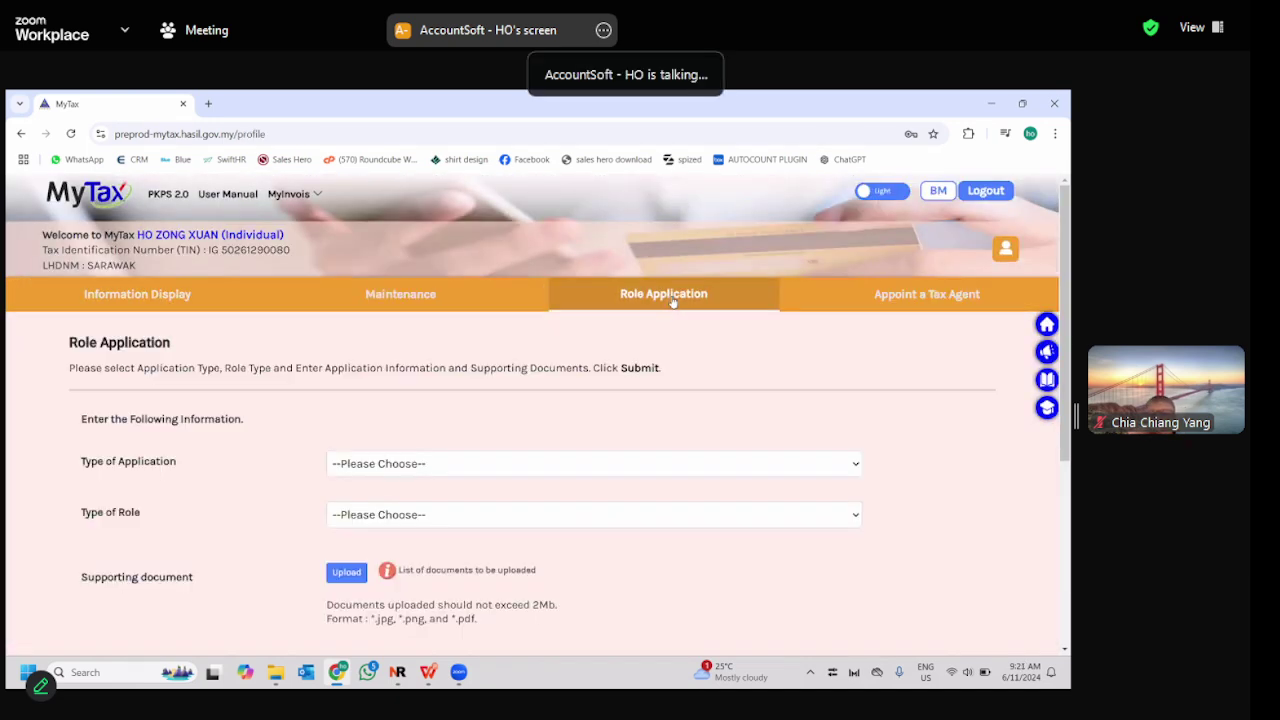
scroll(610, 318, "down", 2)
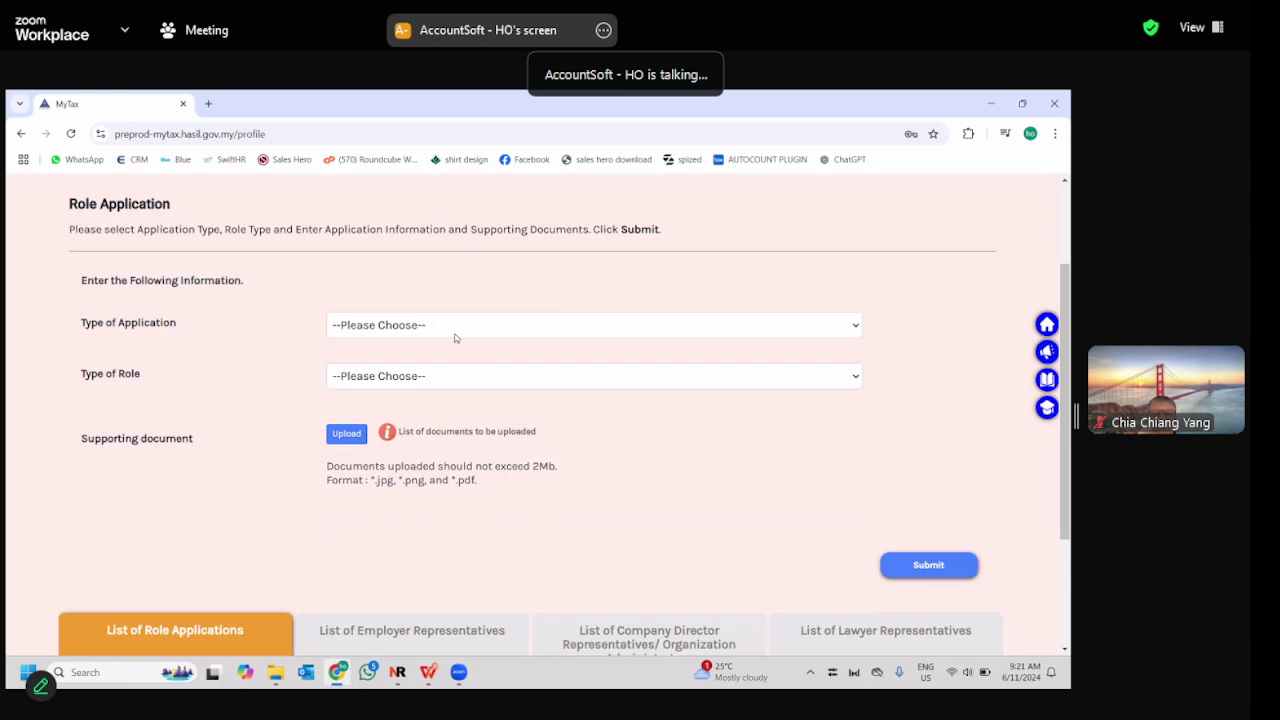
left_click(459, 330)
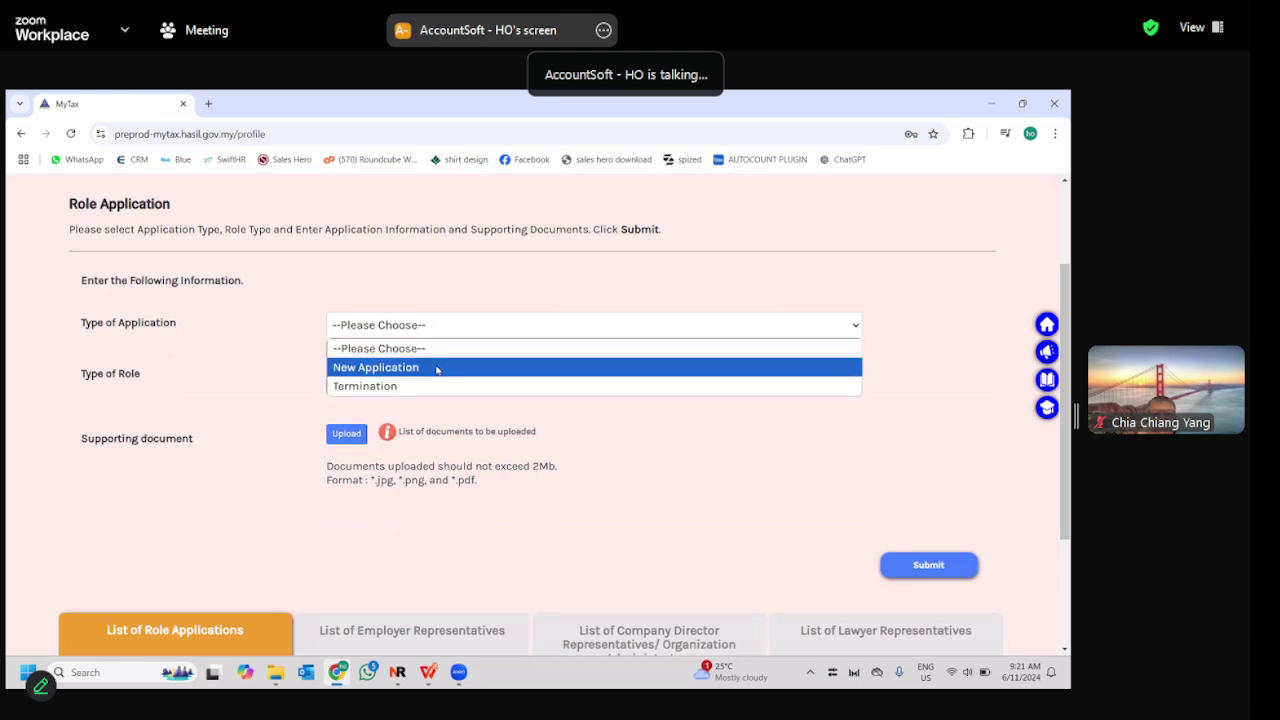
left_click(436, 369)
left_click(437, 380)
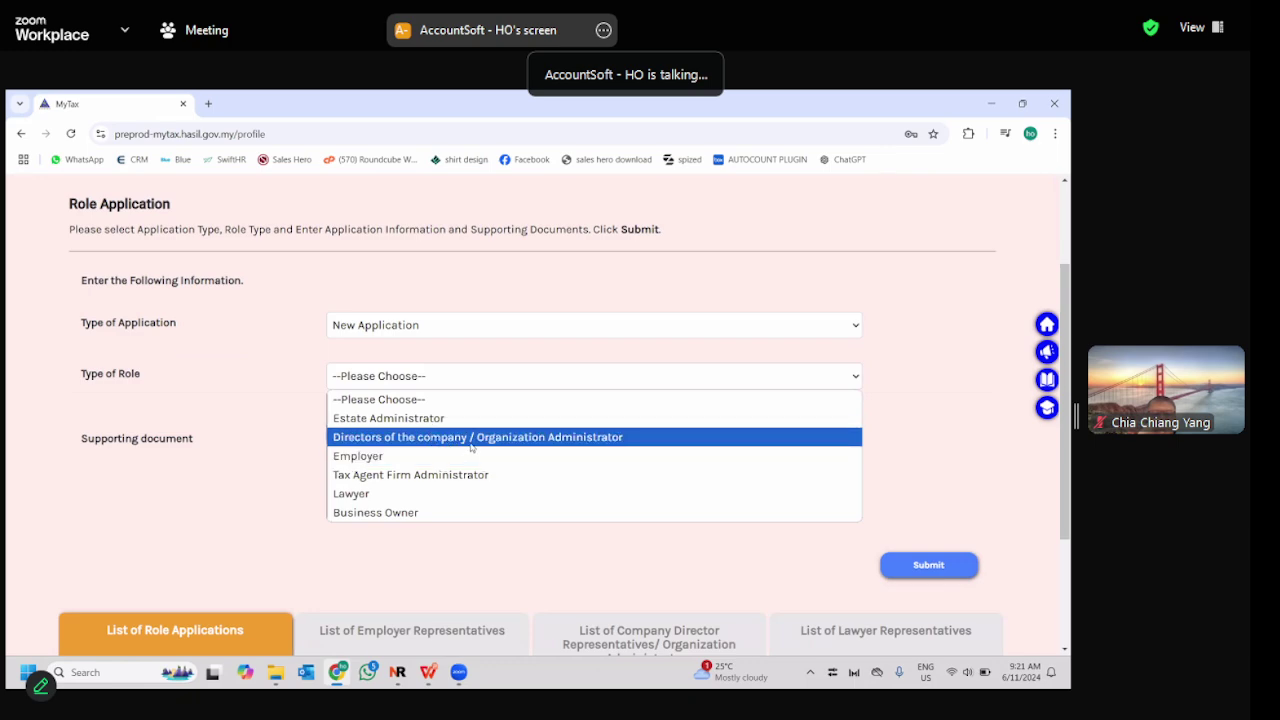
left_click(444, 437)
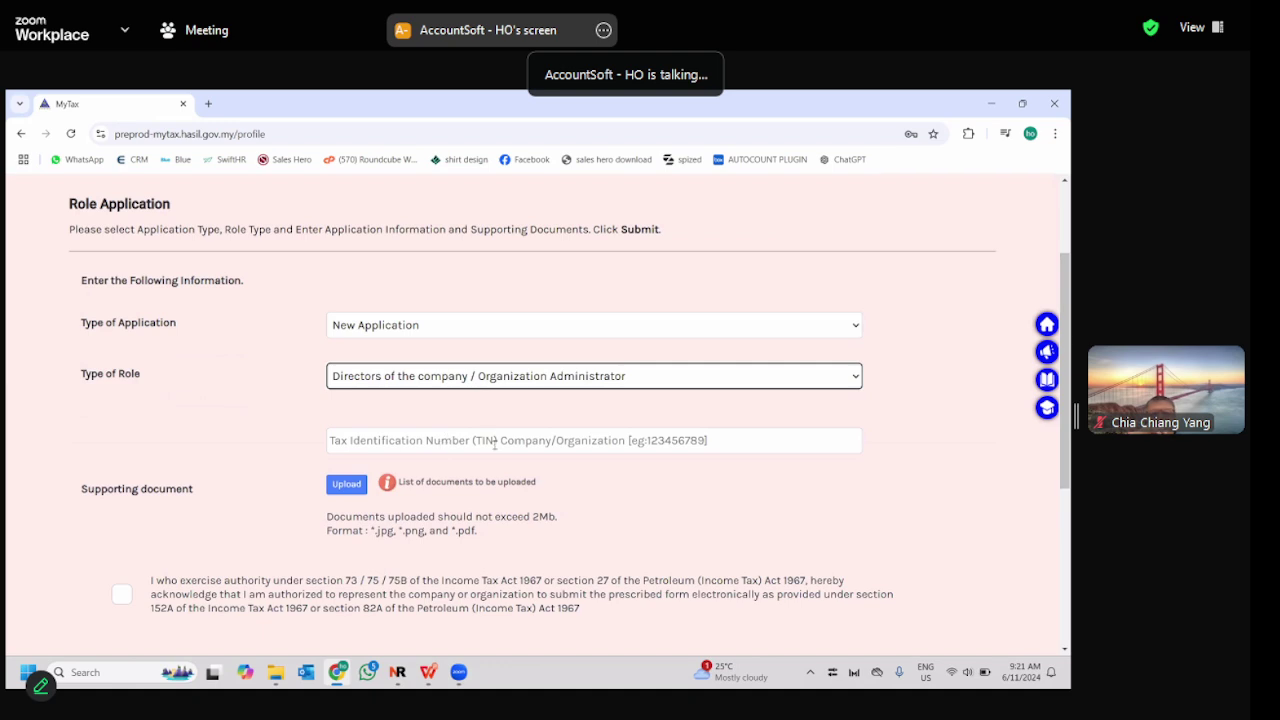
Fill in the company's saved TIN so its Tax Payer Info appears.
left_click(494, 443)
left_click(449, 477)
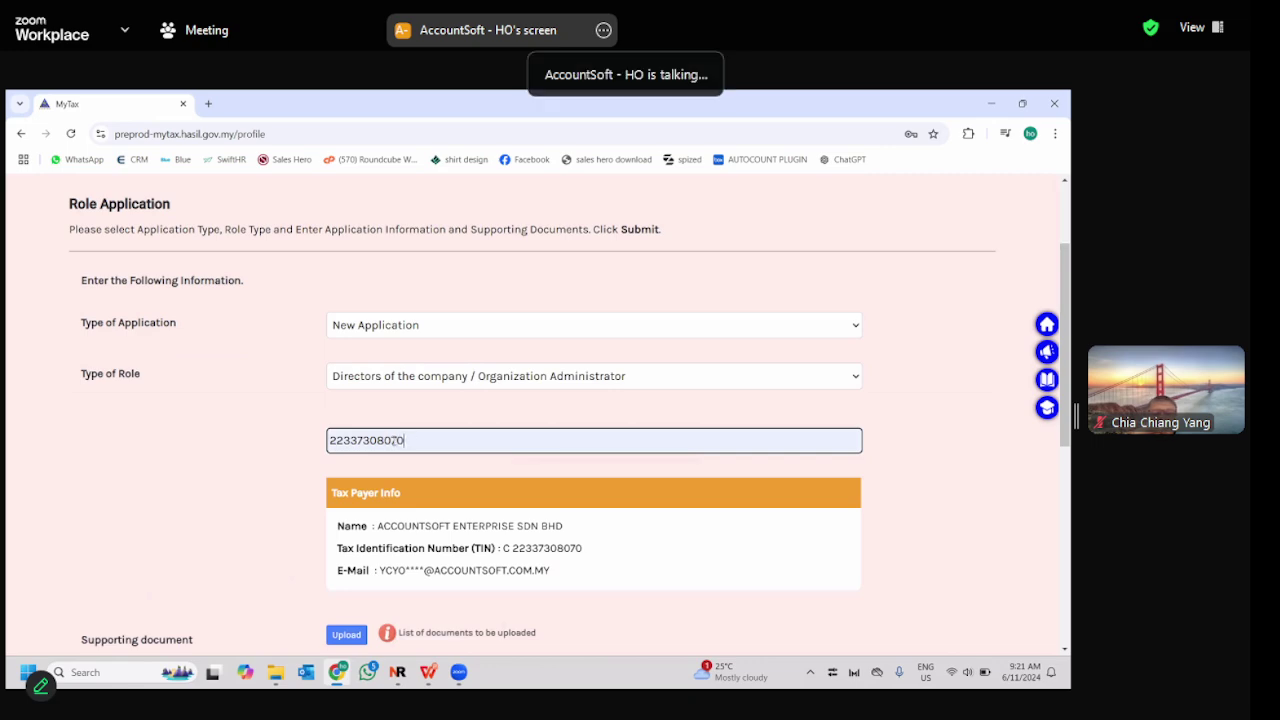
scroll(414, 480, "down", 1)
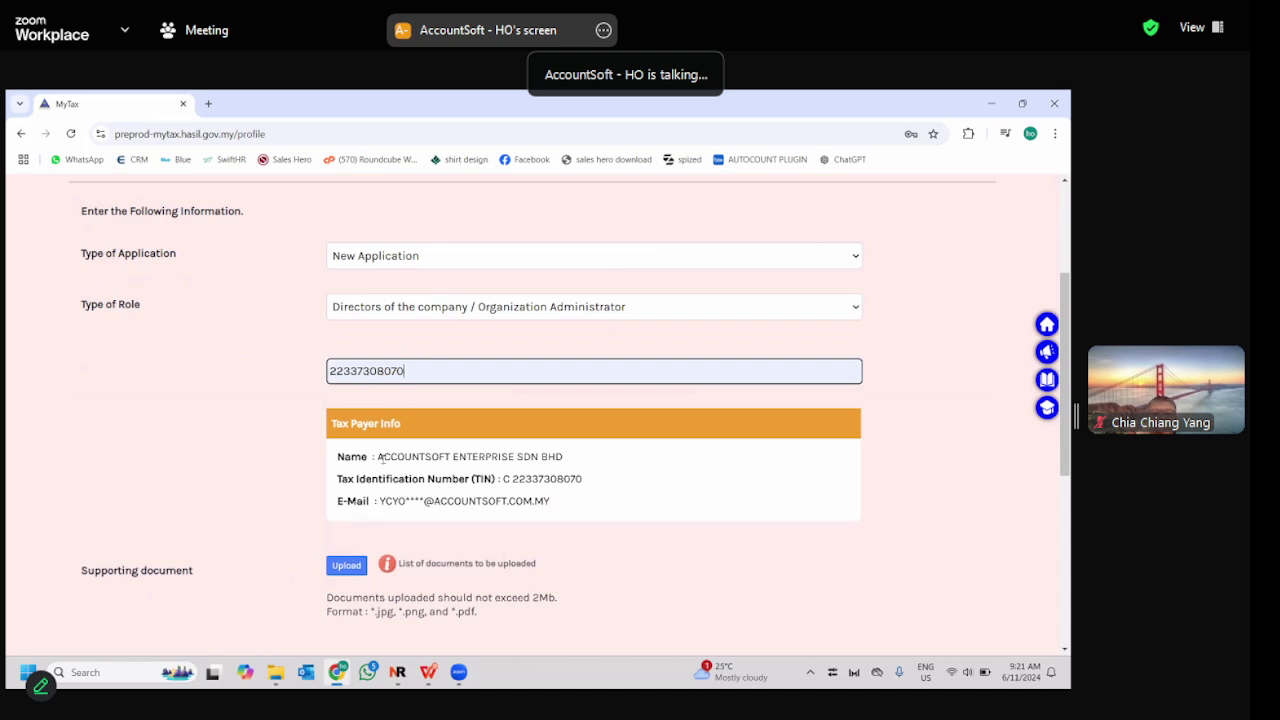
left_click_drag(379, 457, 550, 475)
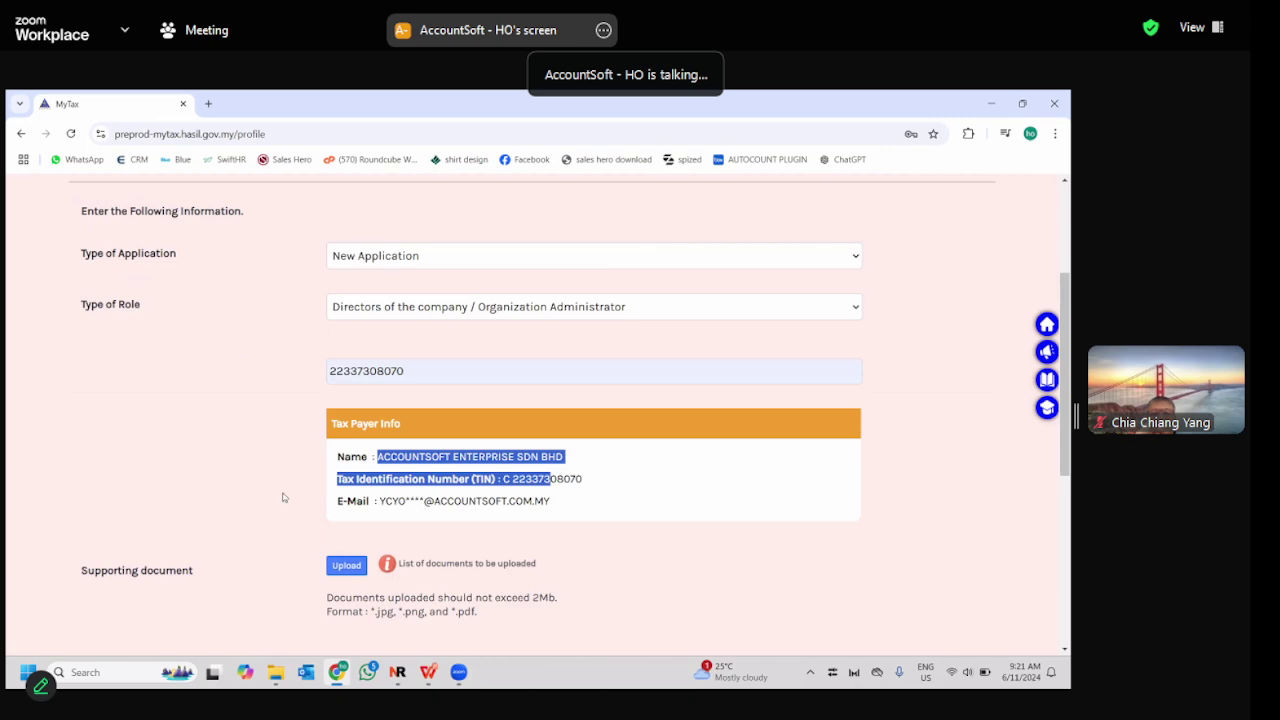
Tick the authorization declaration below the upload section.
scroll(296, 561, "down", 1)
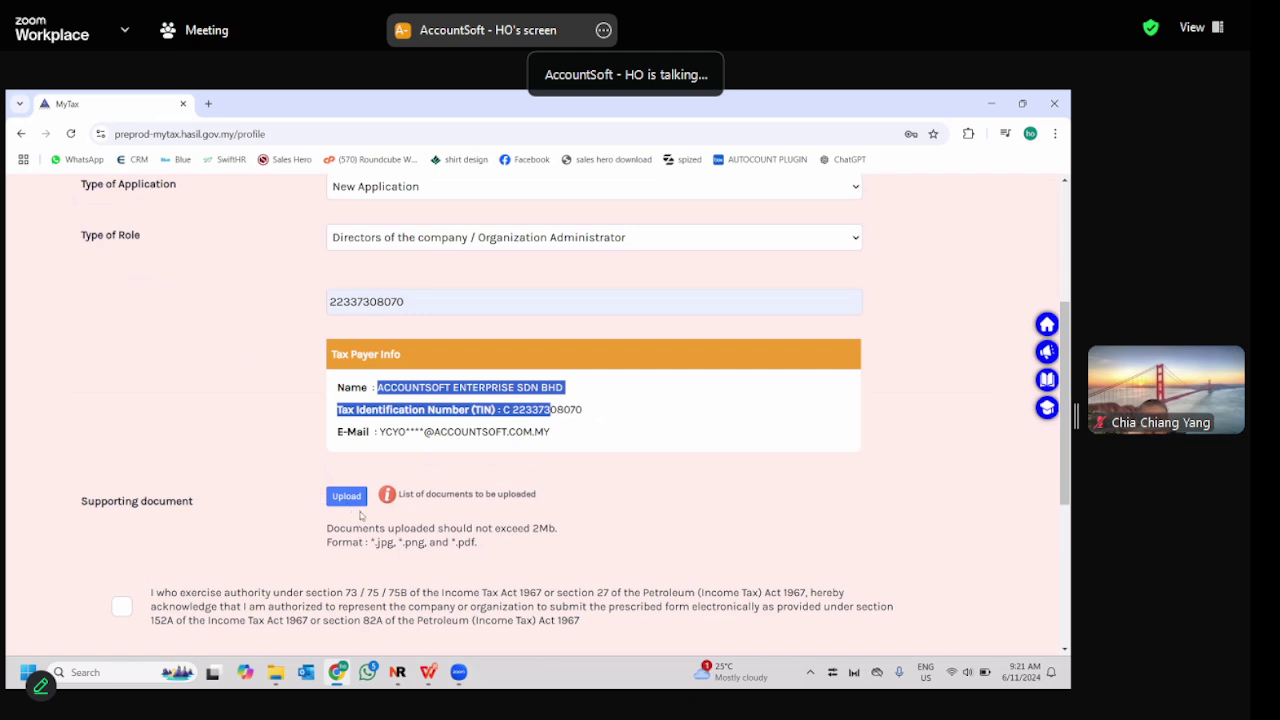
scroll(361, 515, "down", 1)
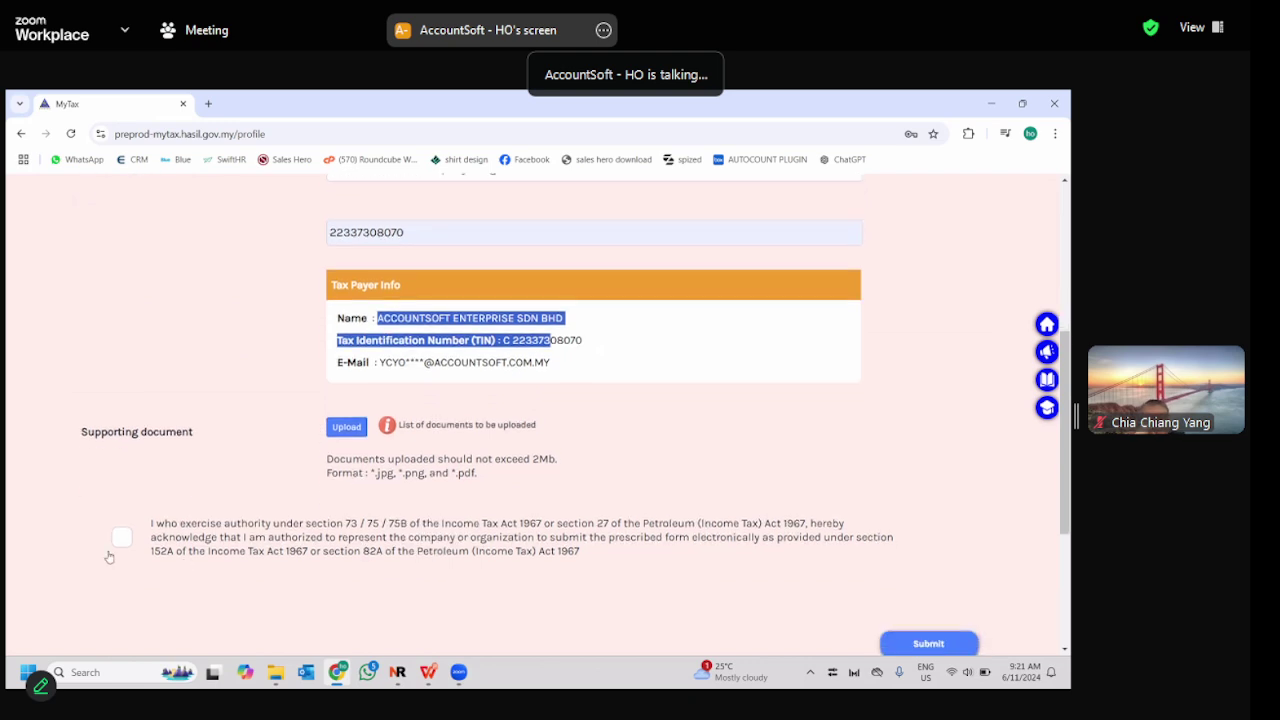
left_click(241, 557)
left_click(431, 674)
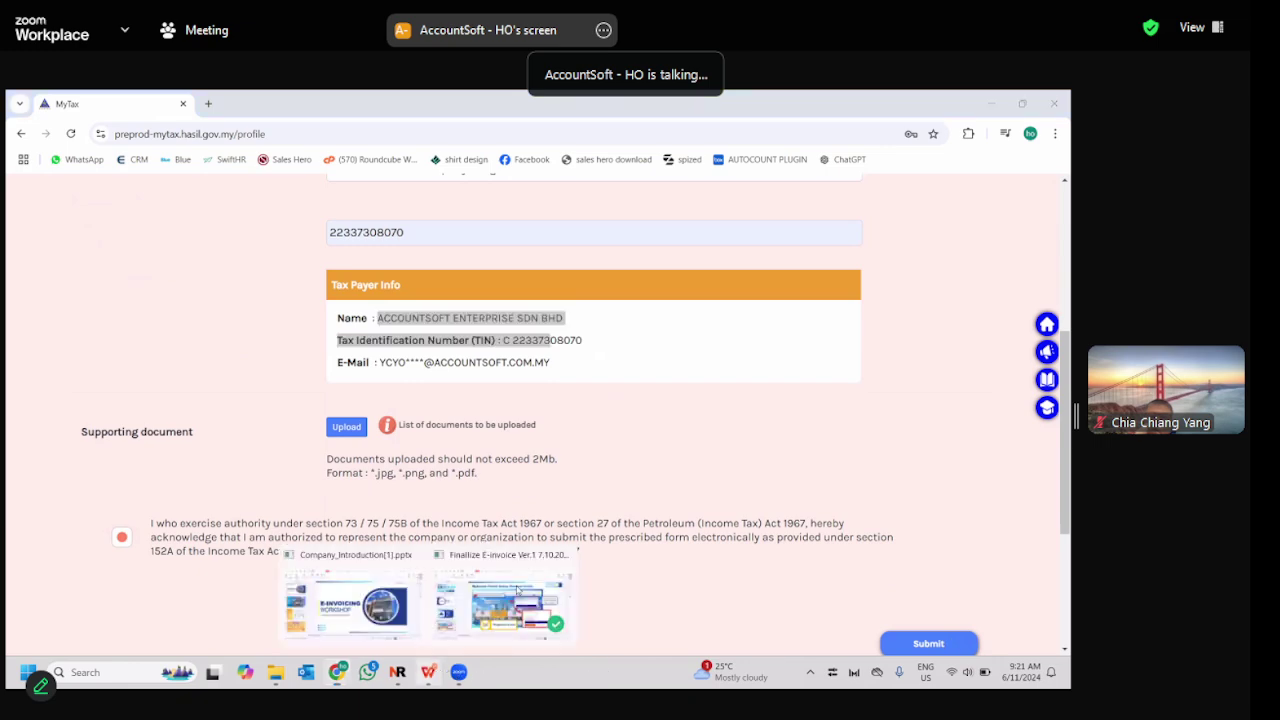
Present the e-invoice guide from slide 5, advancing to the Role Application slide.
left_click(516, 593)
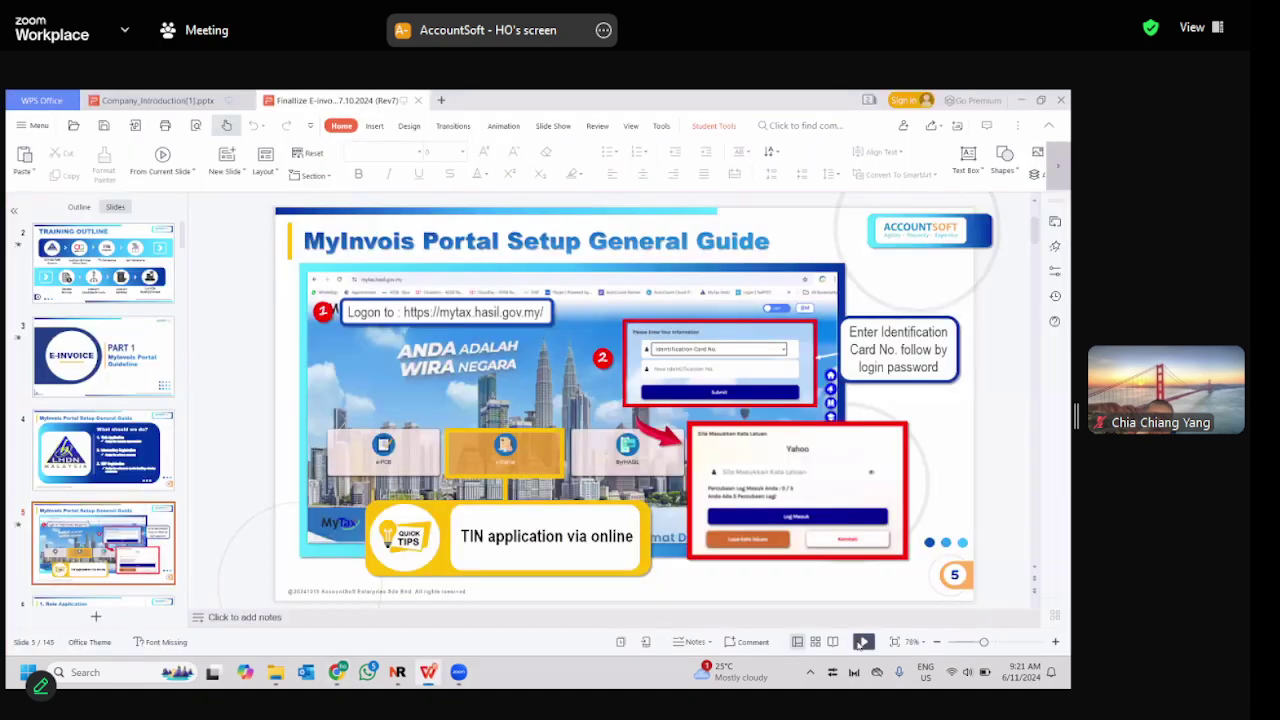
left_click(862, 642)
left_click(856, 643)
left_click(856, 643)
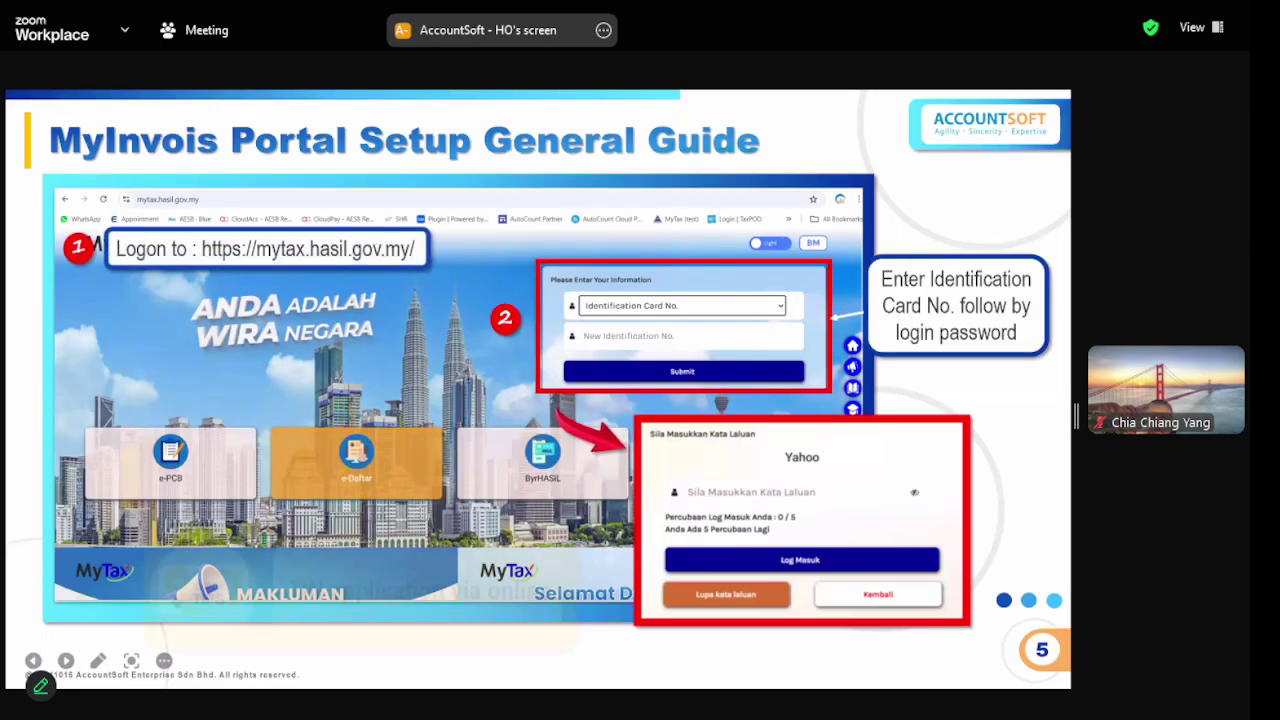
left_click(856, 643)
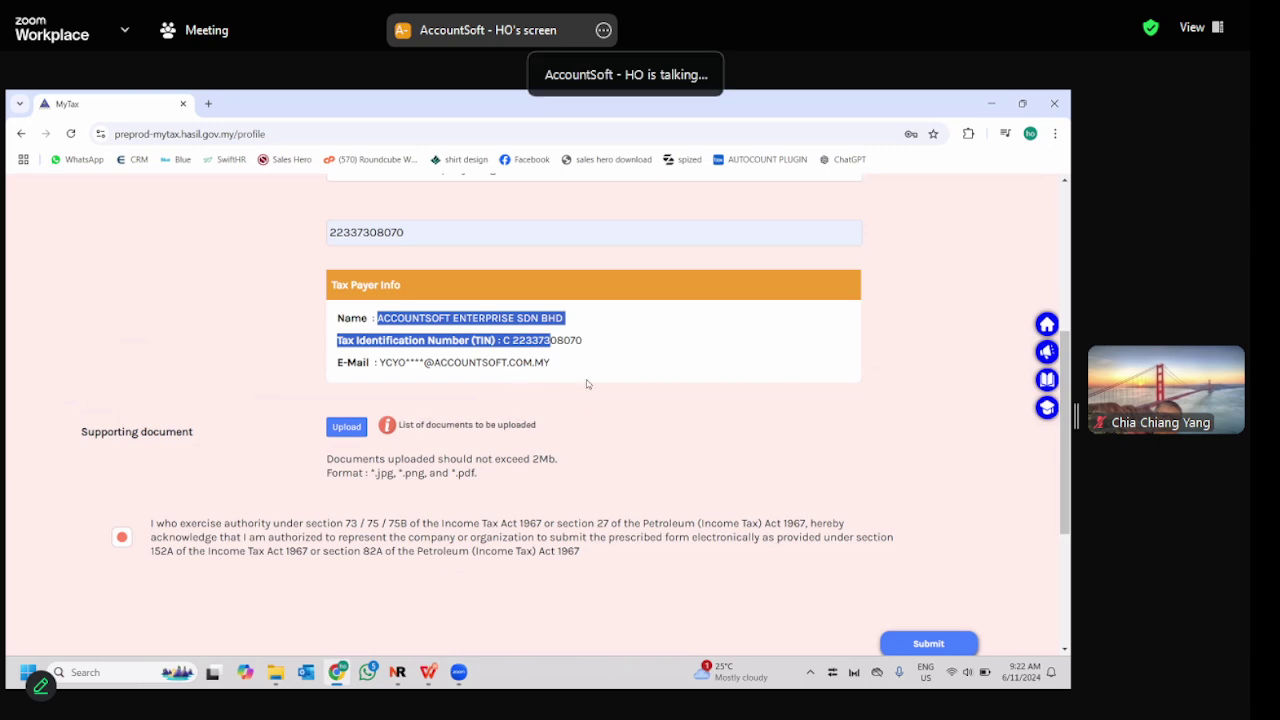
Return to the MyTax dashboard and open the preprod MyInvois Portal in a new tab.
scroll(587, 384, "up", 3)
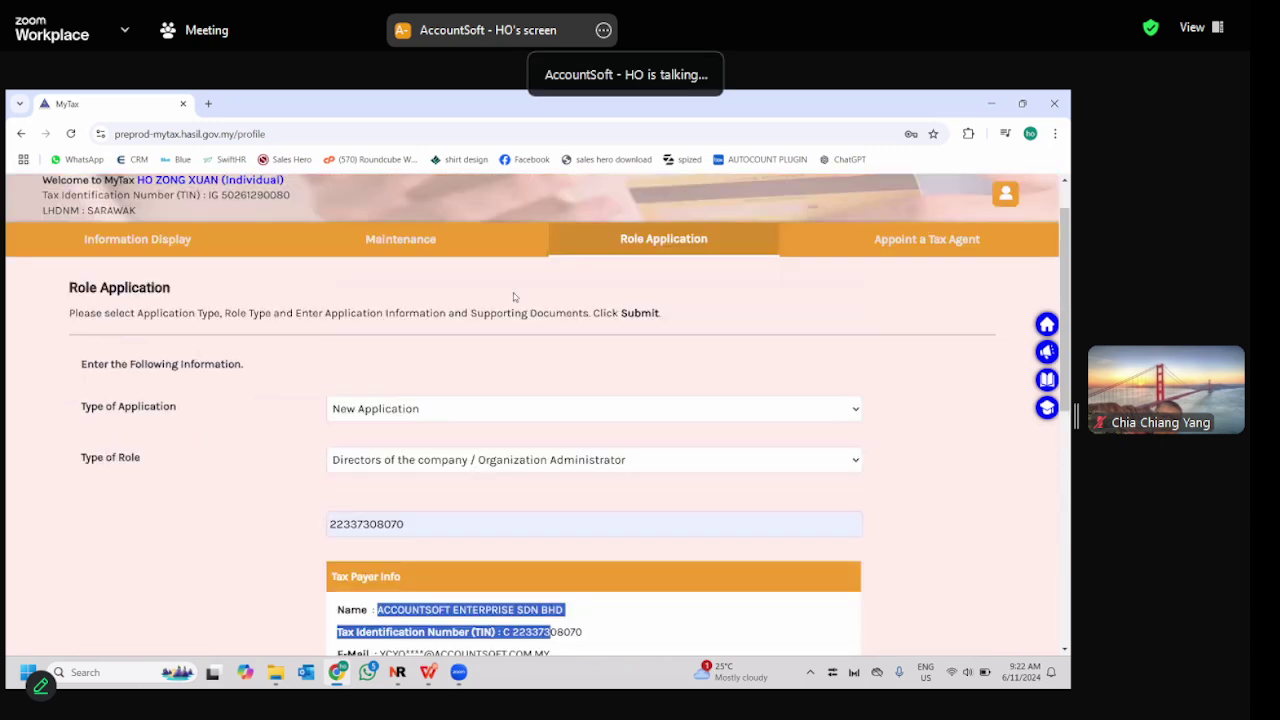
scroll(513, 297, "up", 1)
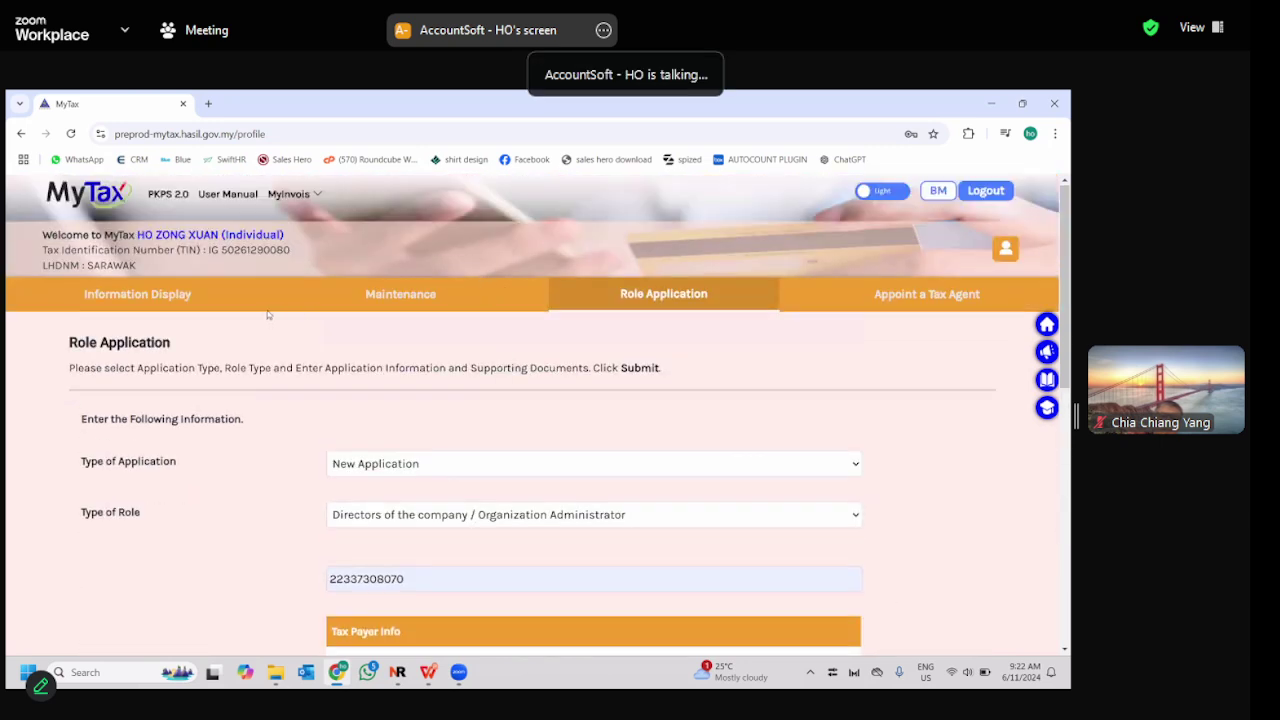
left_click(1046, 326)
left_click(298, 203)
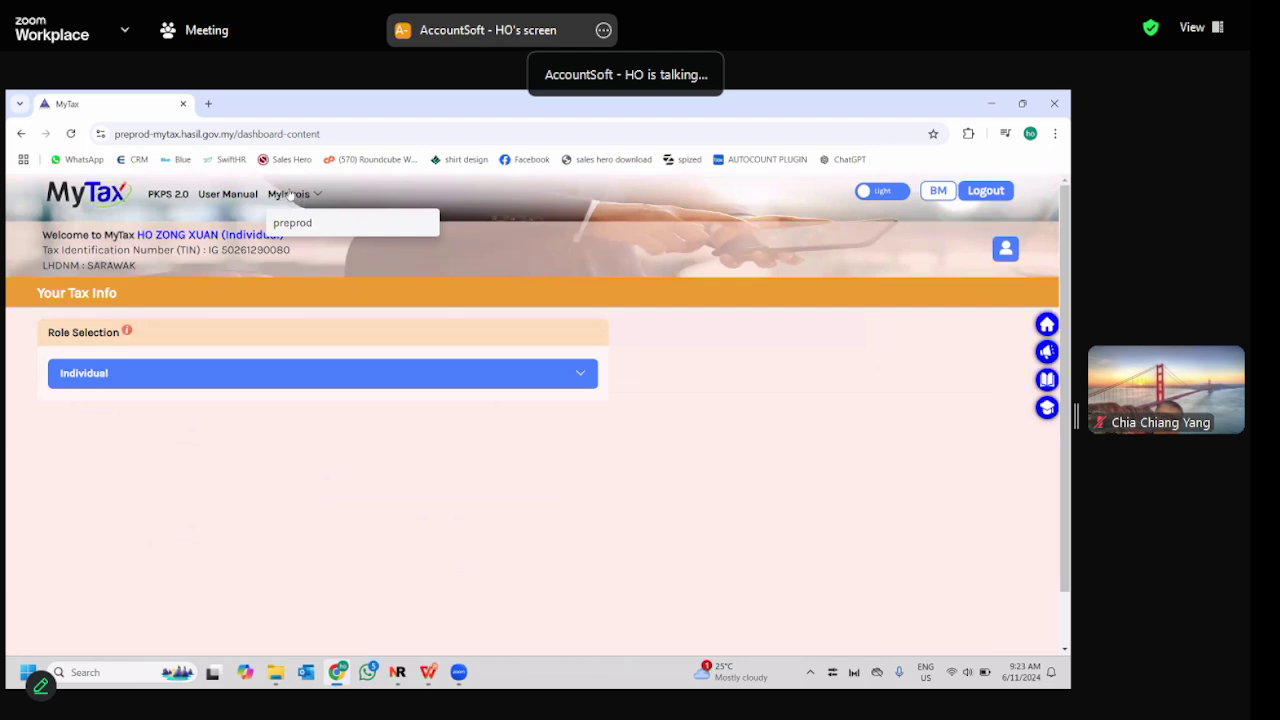
left_click(295, 223)
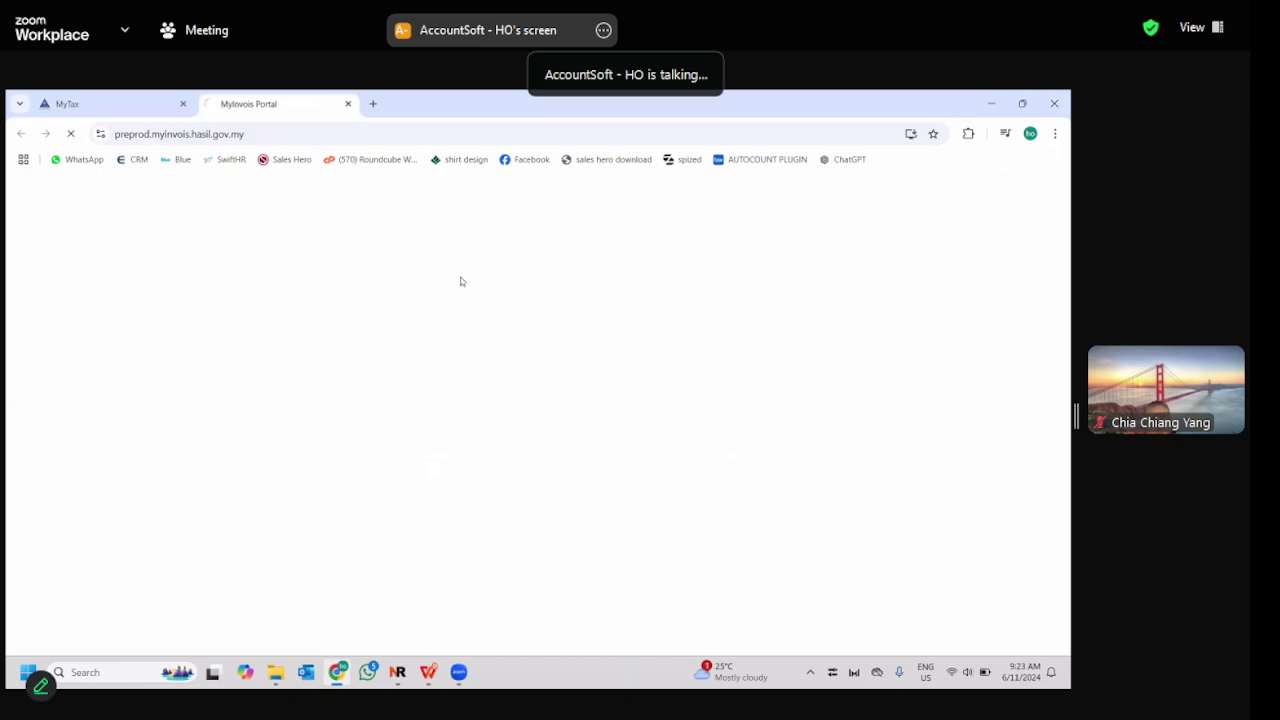
Check the MyTax dashboard tab, then bring the MyInvois Portal home page to the front.
left_click(76, 103)
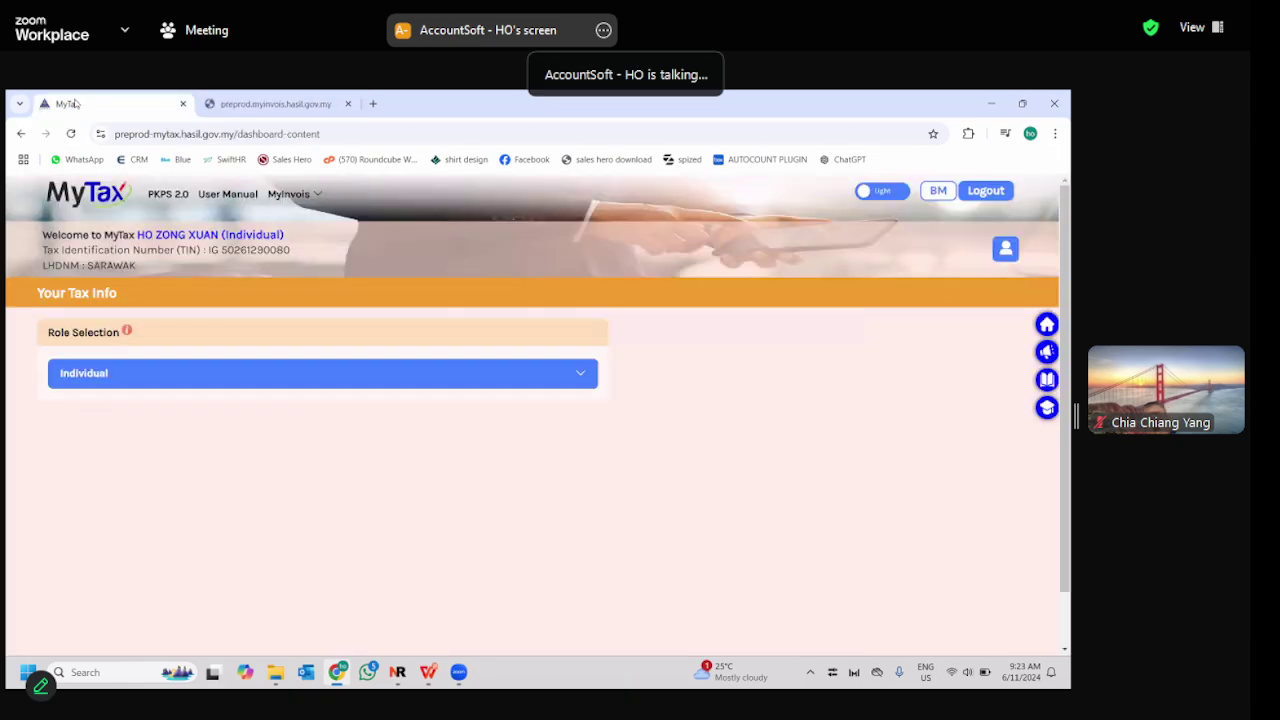
mouse_move(290, 197)
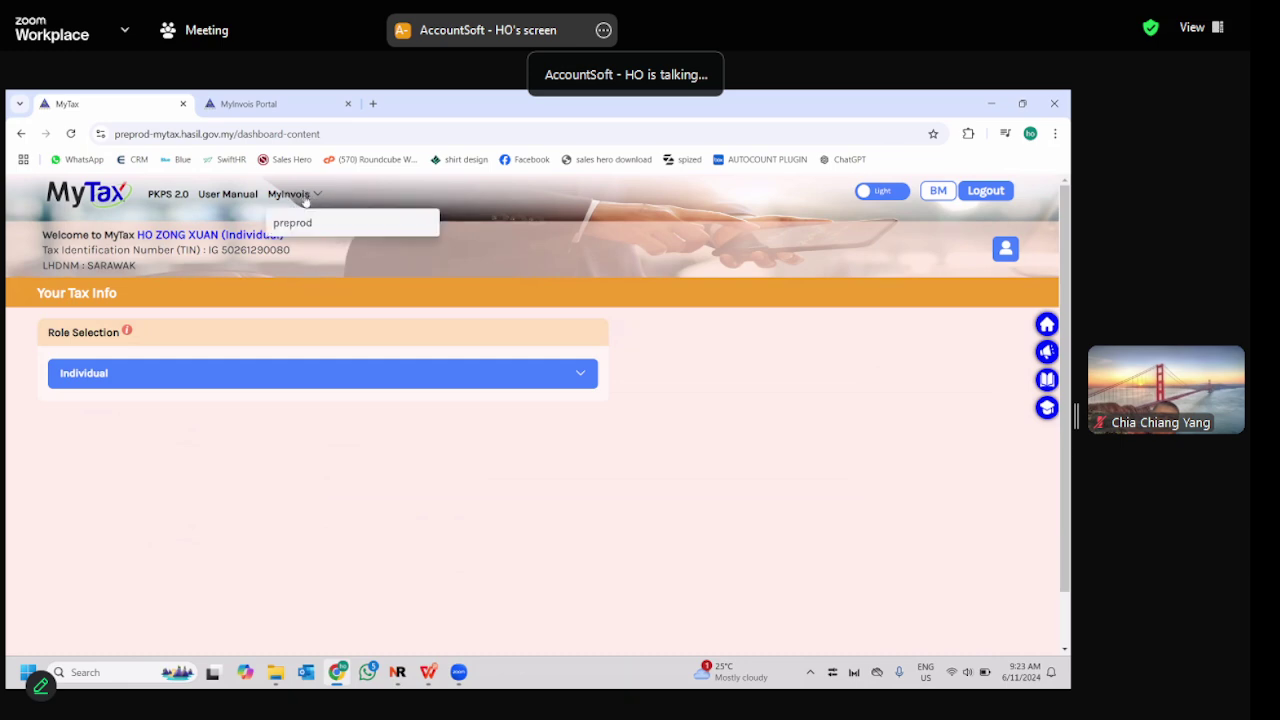
left_click(280, 104)
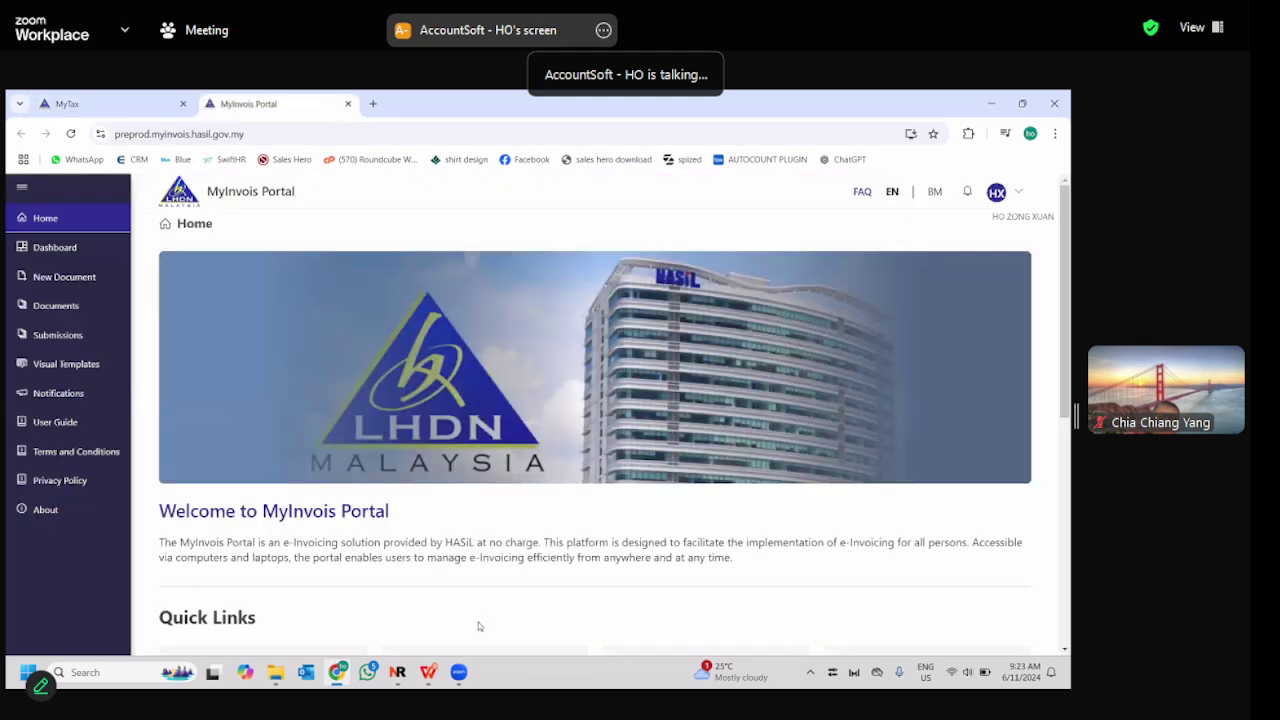
mouse_move(406, 677)
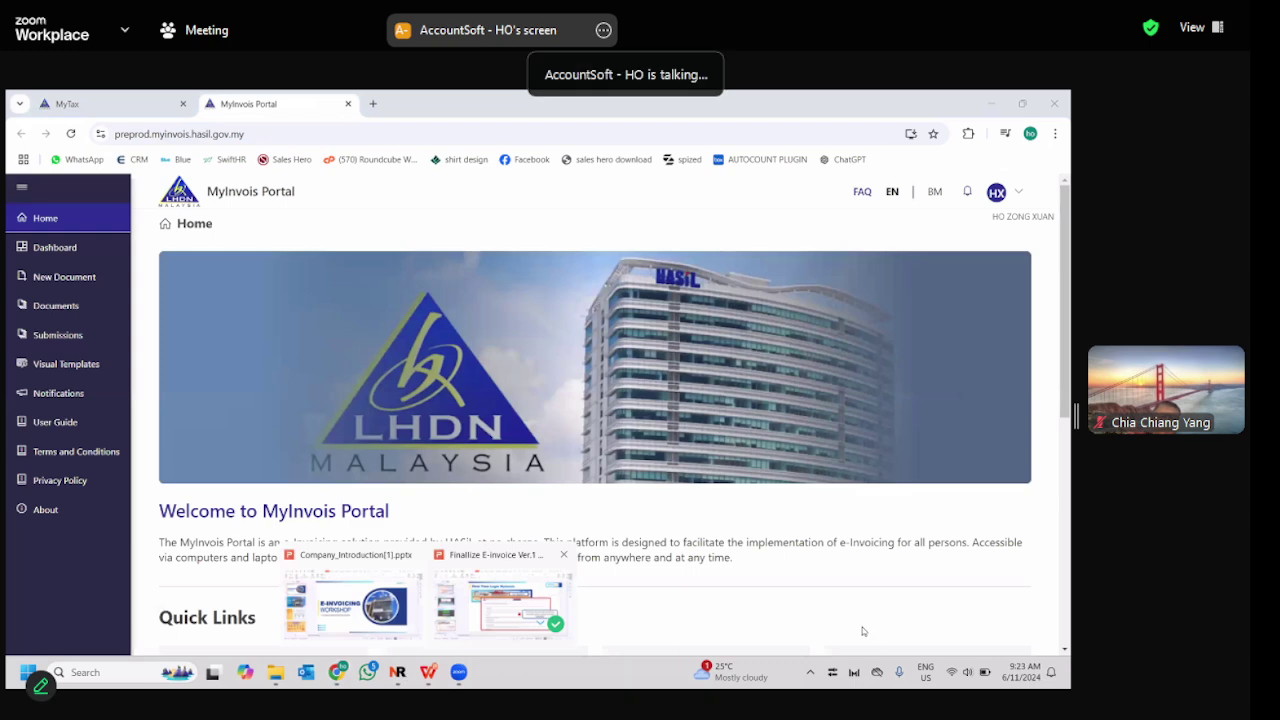
key("alt+Tab")
Advance through slides 12 and 13 to the Taxpayer Profile note on re-entering mandatory columns.
left_click(635, 383)
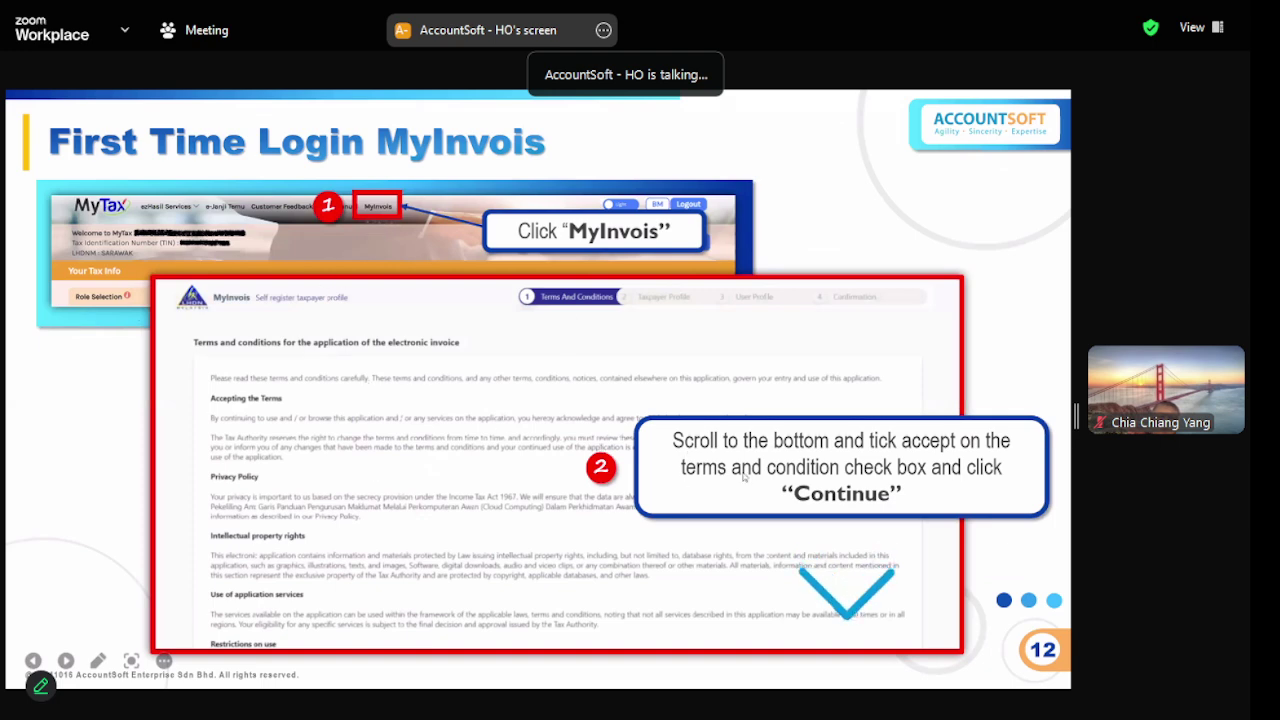
left_click(684, 526)
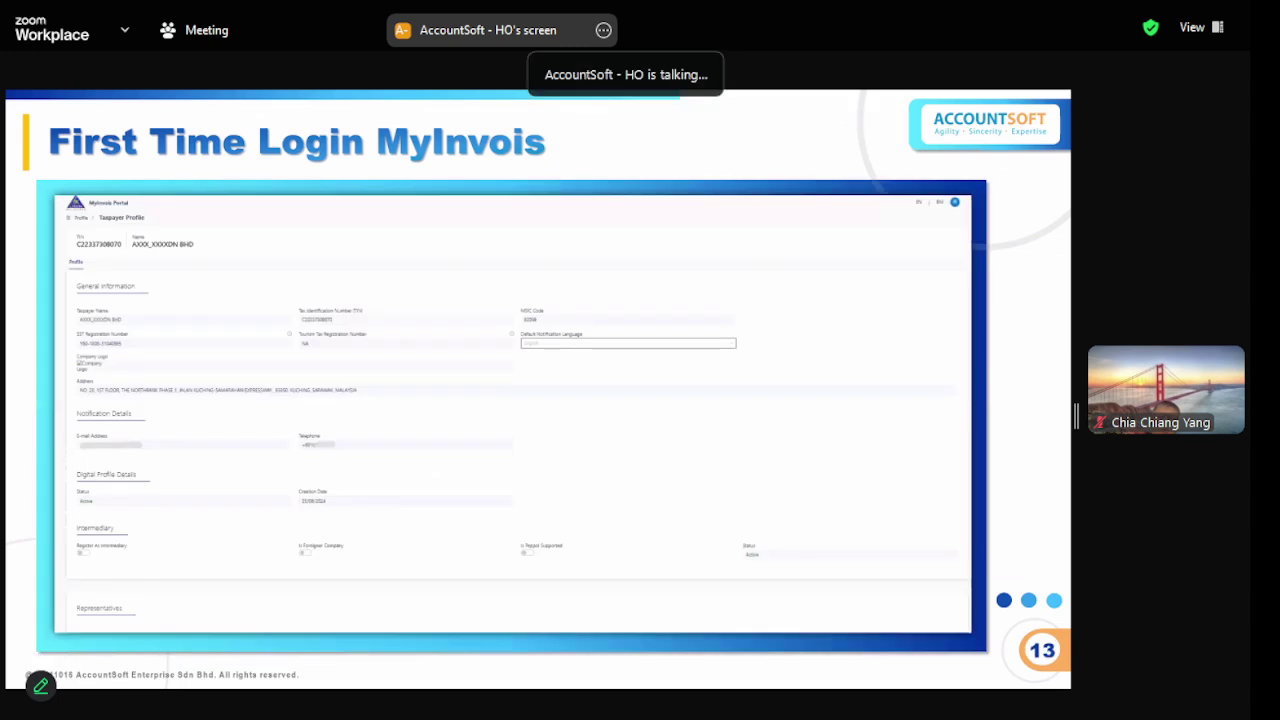
left_click(539, 311)
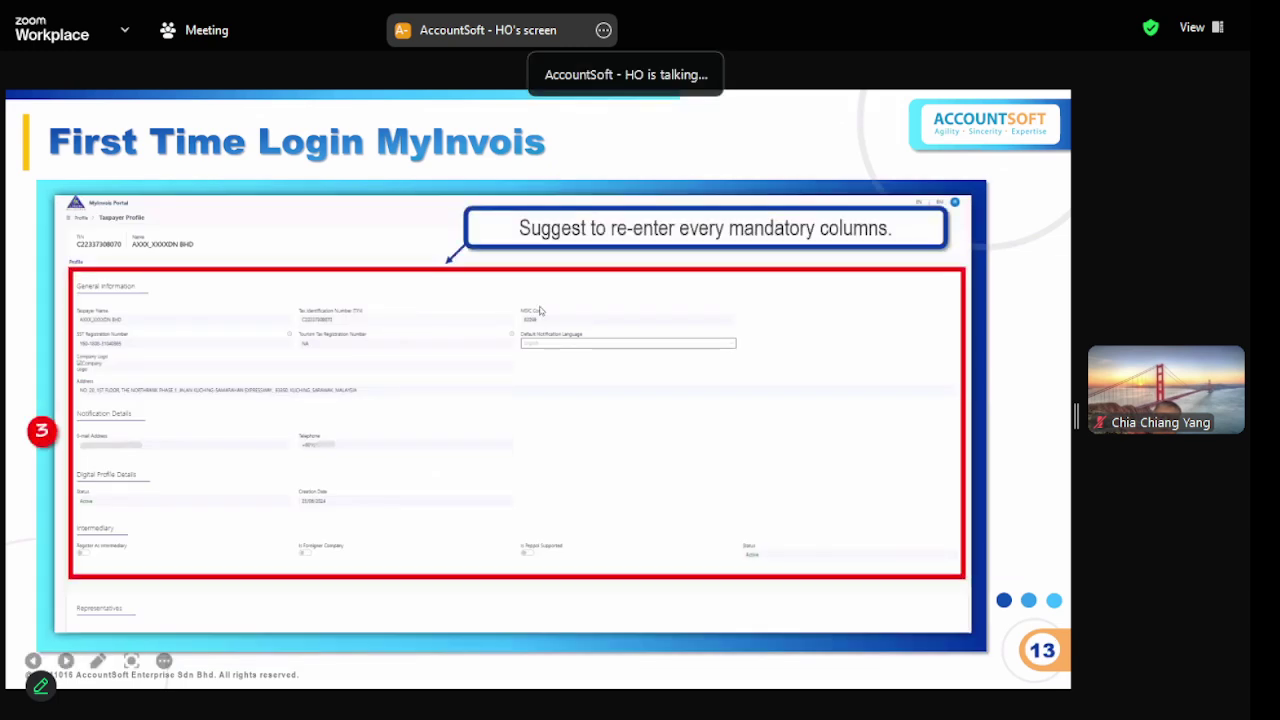
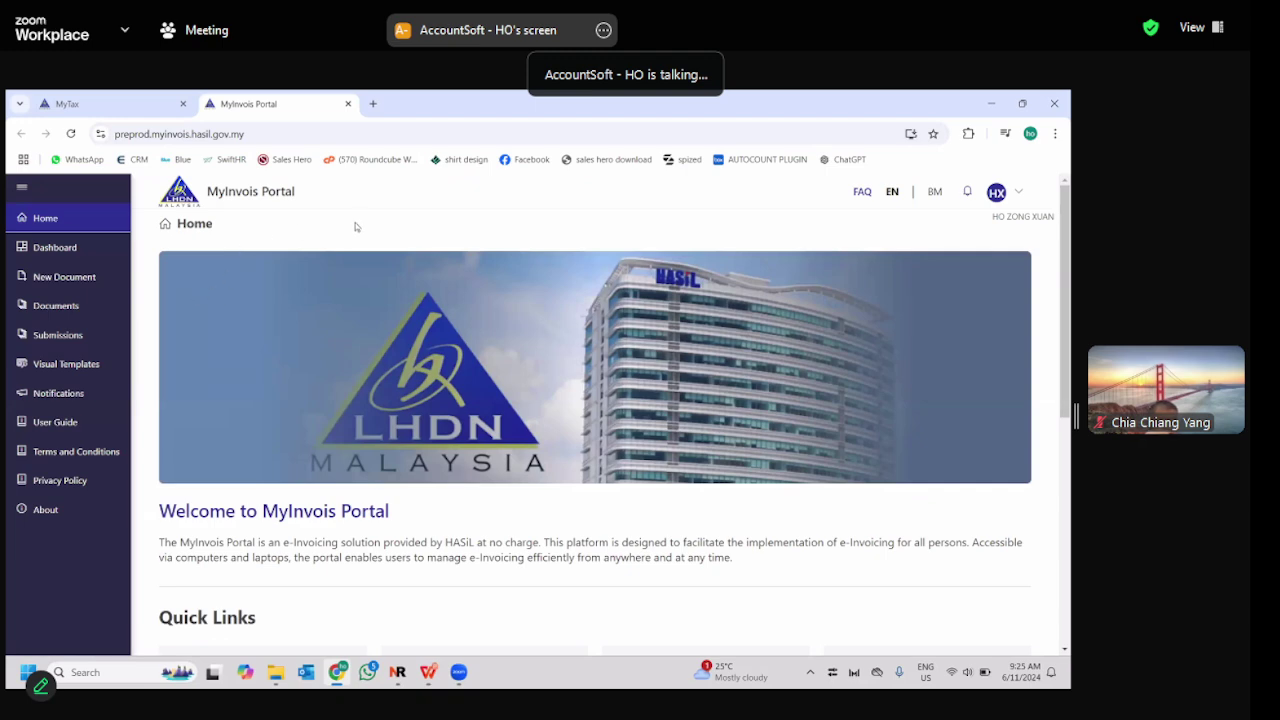
Open the HX account menu listing taxpayer profile, switch taxpayer, user profile and log out.
scroll(300, 366, "down", 5)
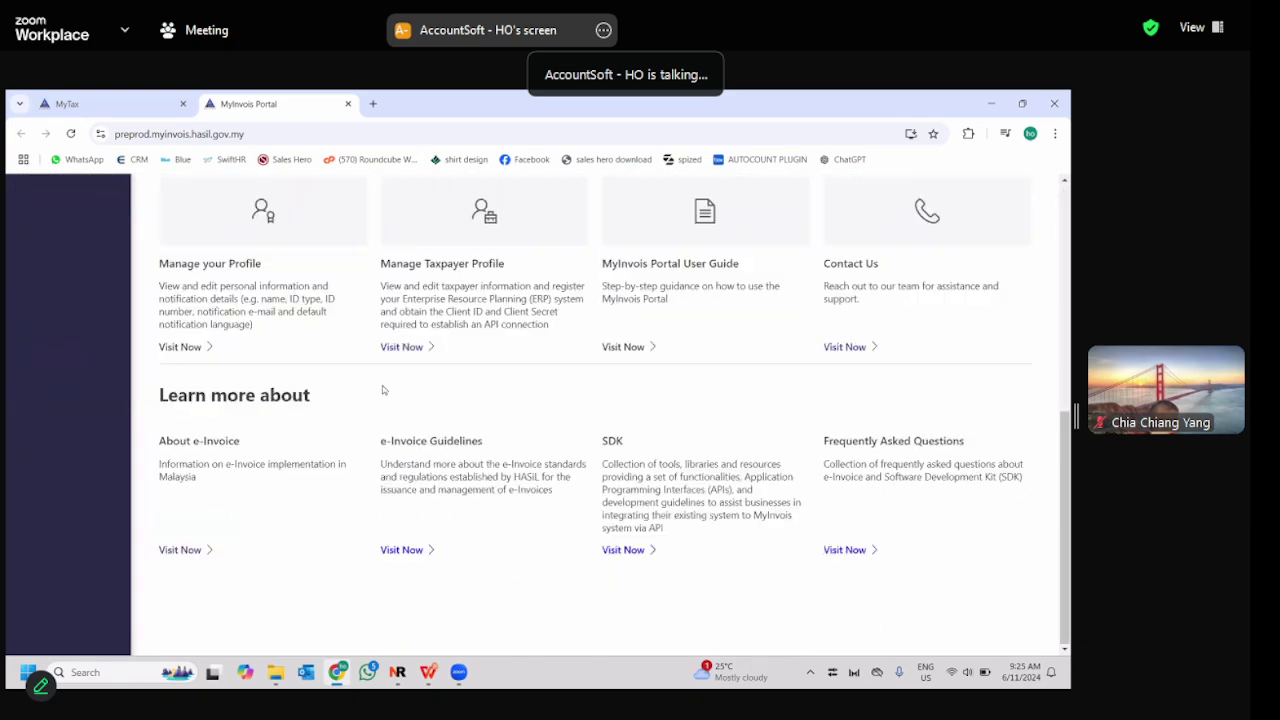
scroll(382, 387, "up", 5)
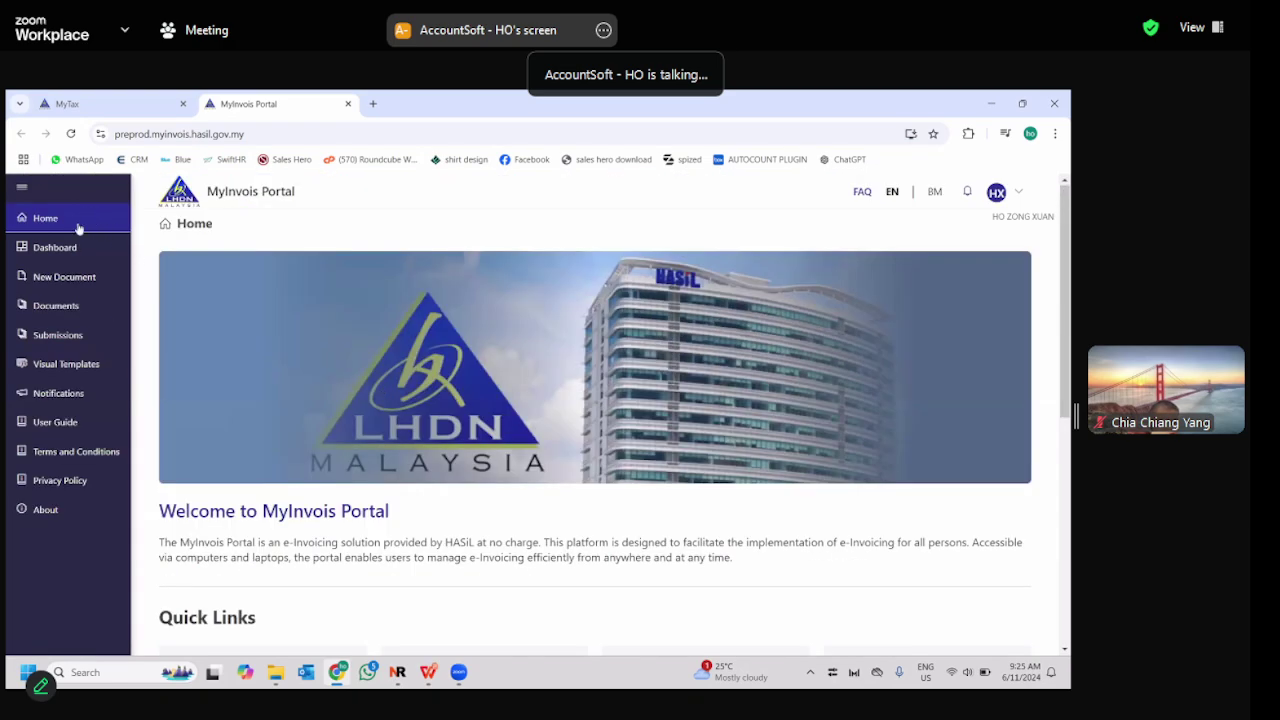
scroll(627, 470, "down", 4)
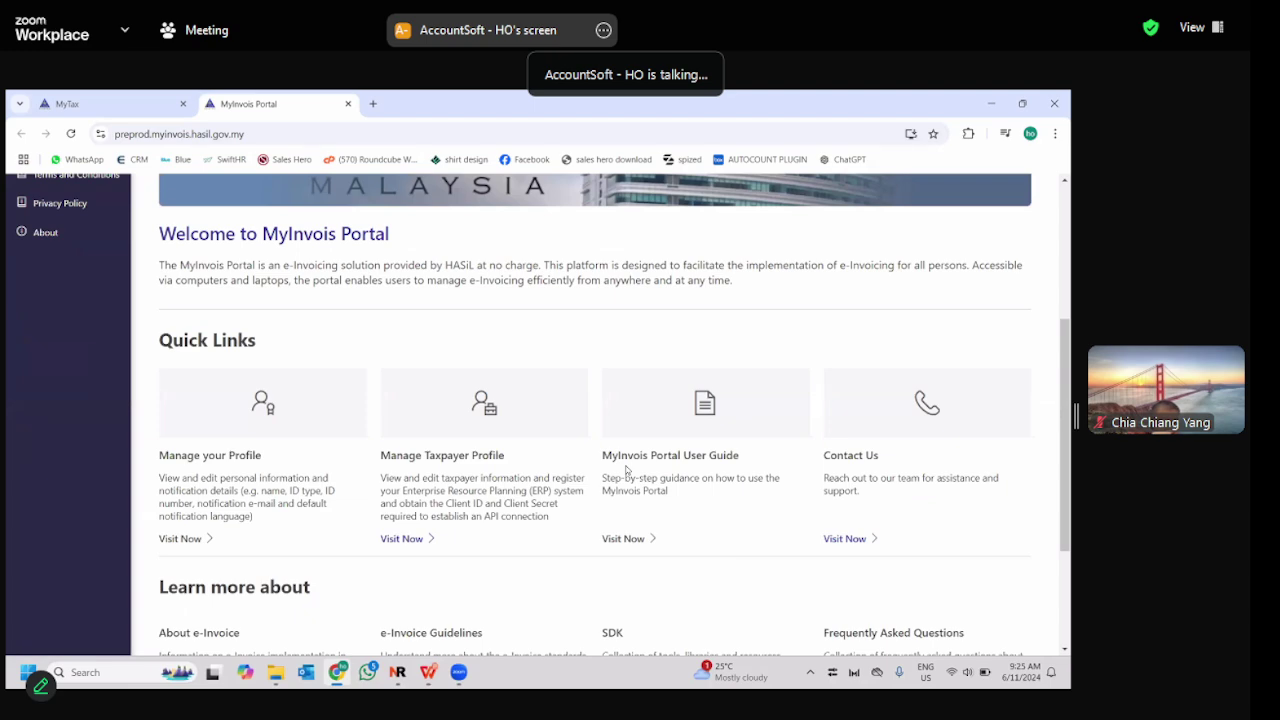
scroll(622, 470, "down", 1)
scroll(344, 375, "up", 5)
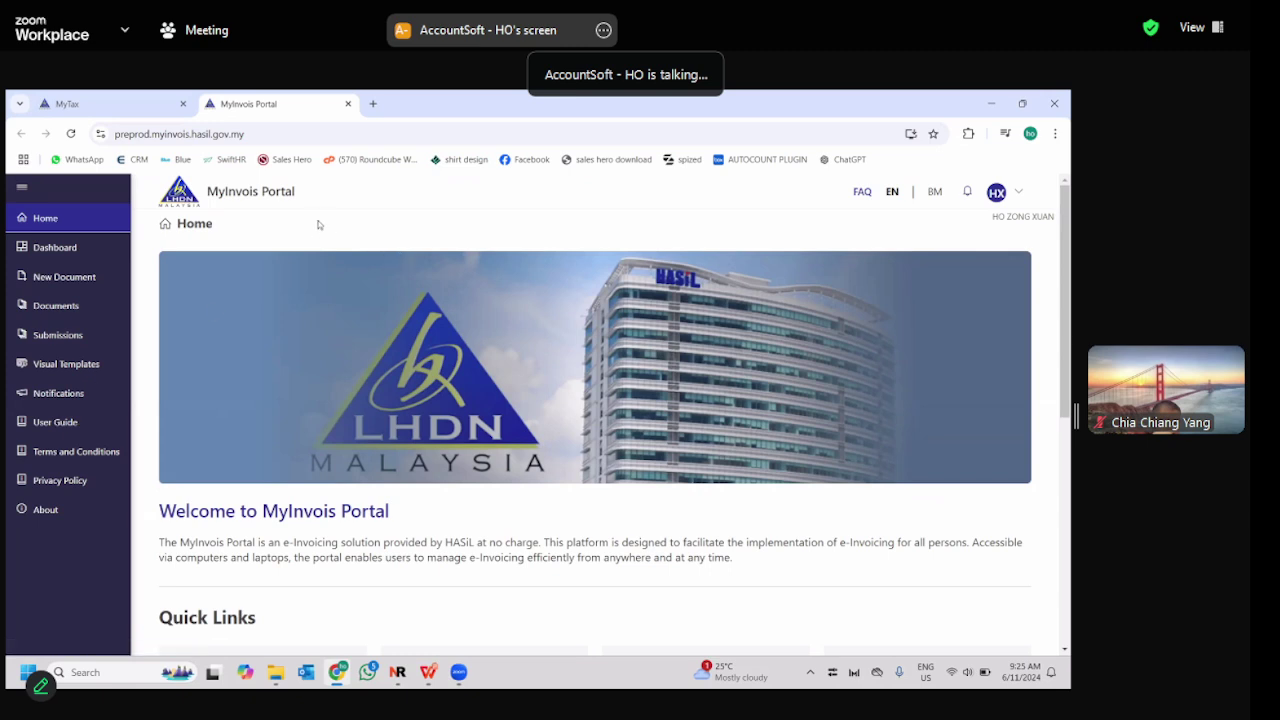
left_click(997, 194)
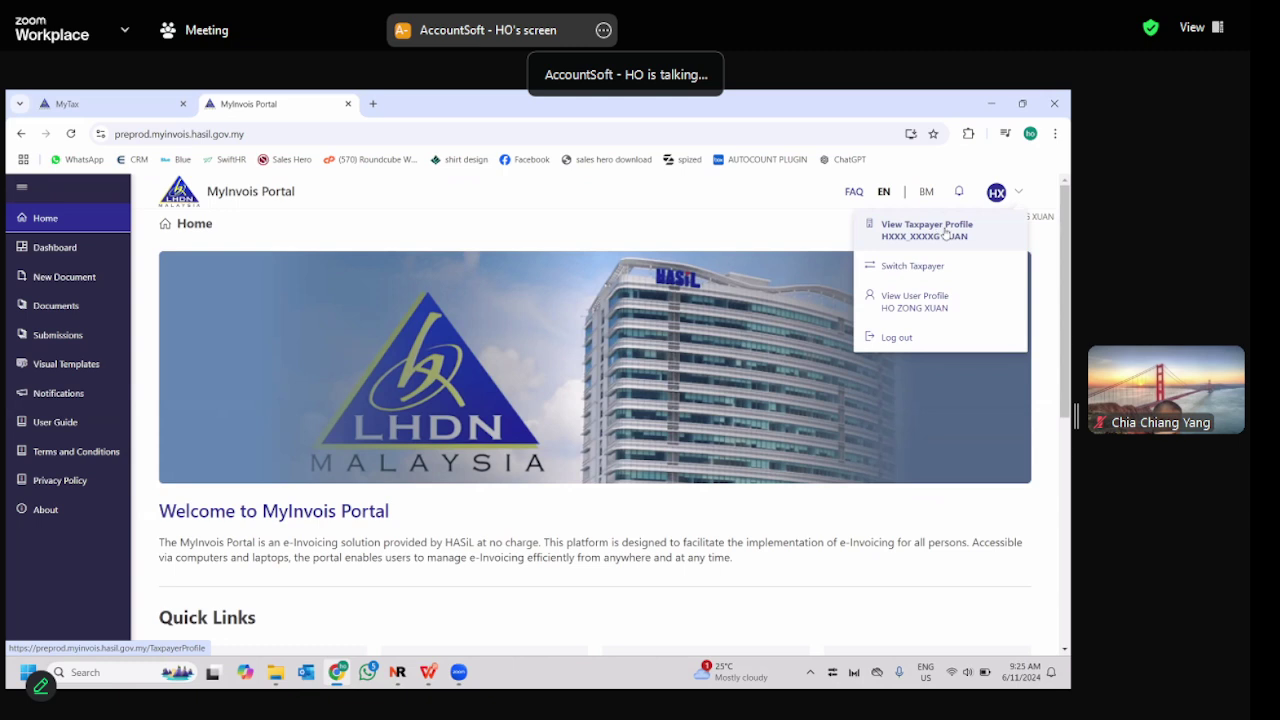
Open the taxpayer profile, enter edit mode for general information, then cancel the edit.
left_click(945, 231)
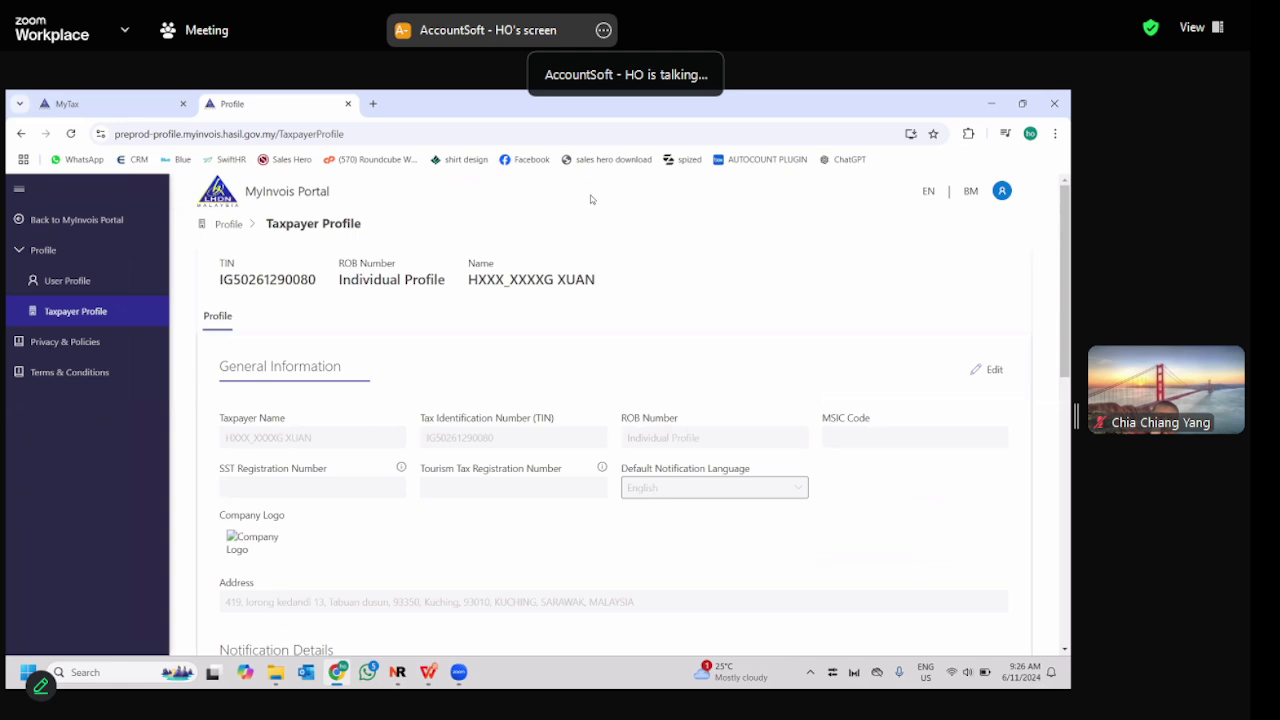
scroll(635, 344, "down", 6)
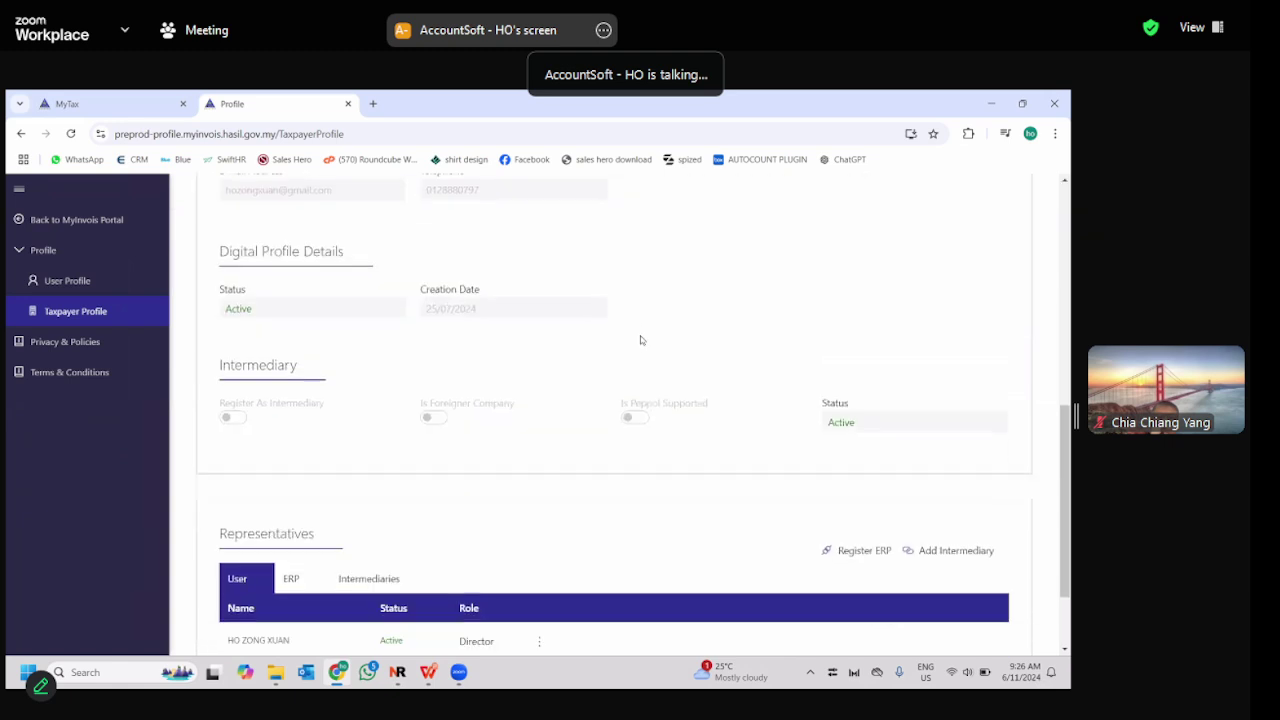
scroll(630, 330, "up", 8)
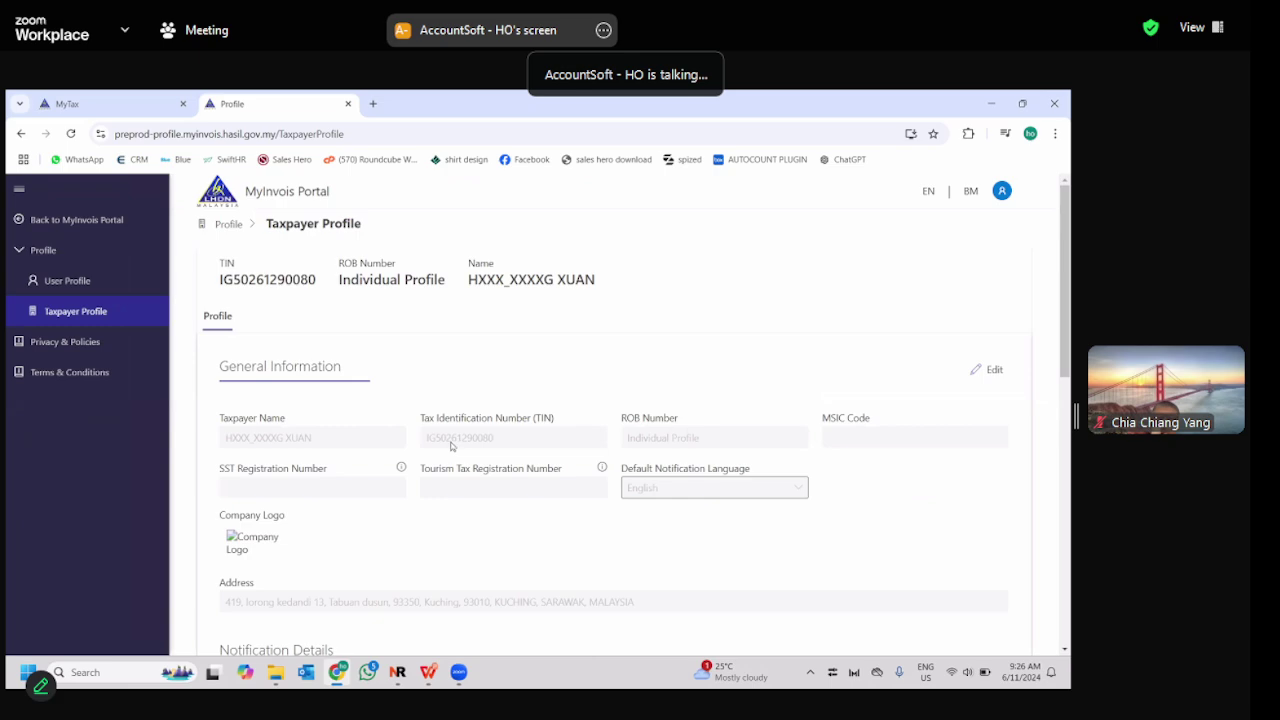
scroll(343, 372, "down", 1)
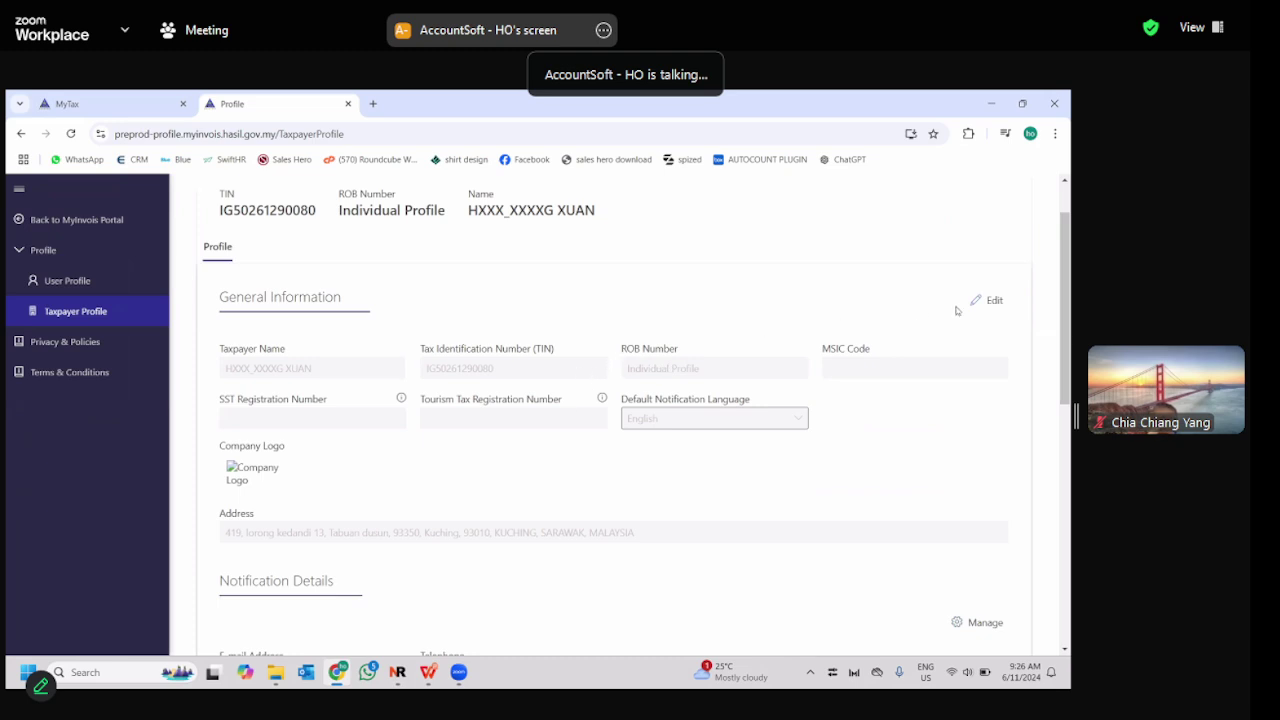
left_click(994, 307)
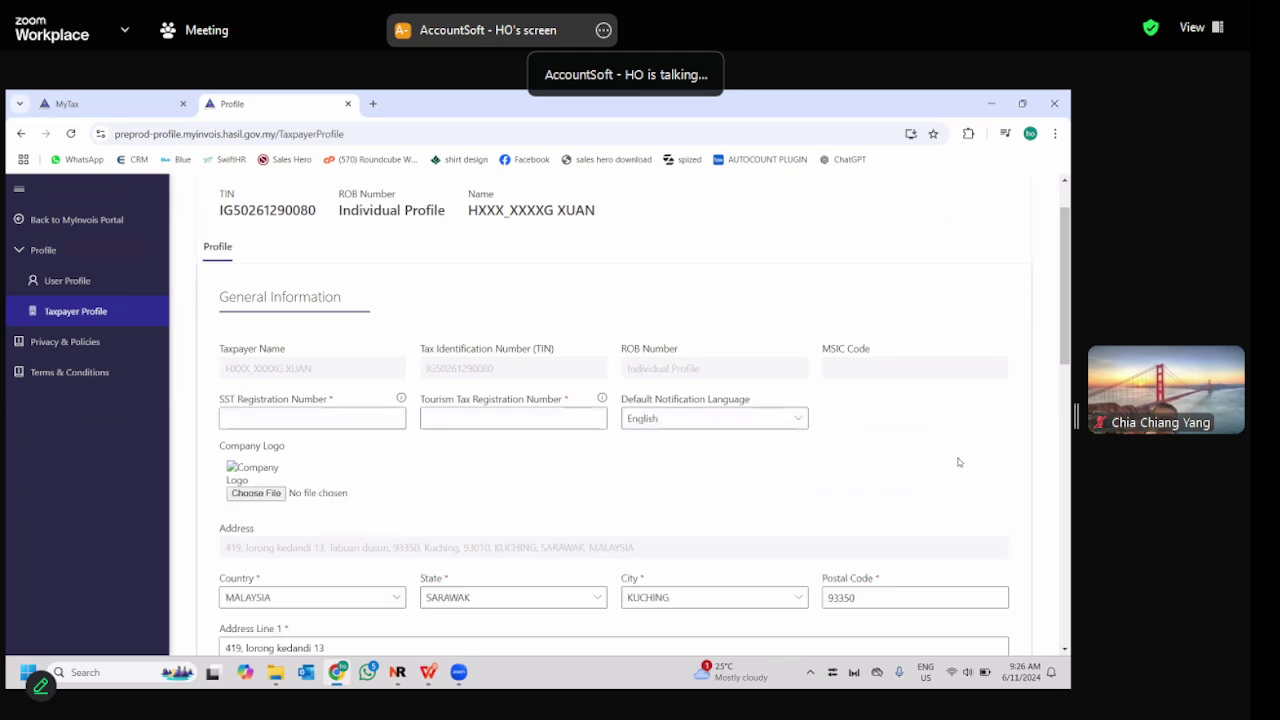
scroll(960, 470, "down", 7)
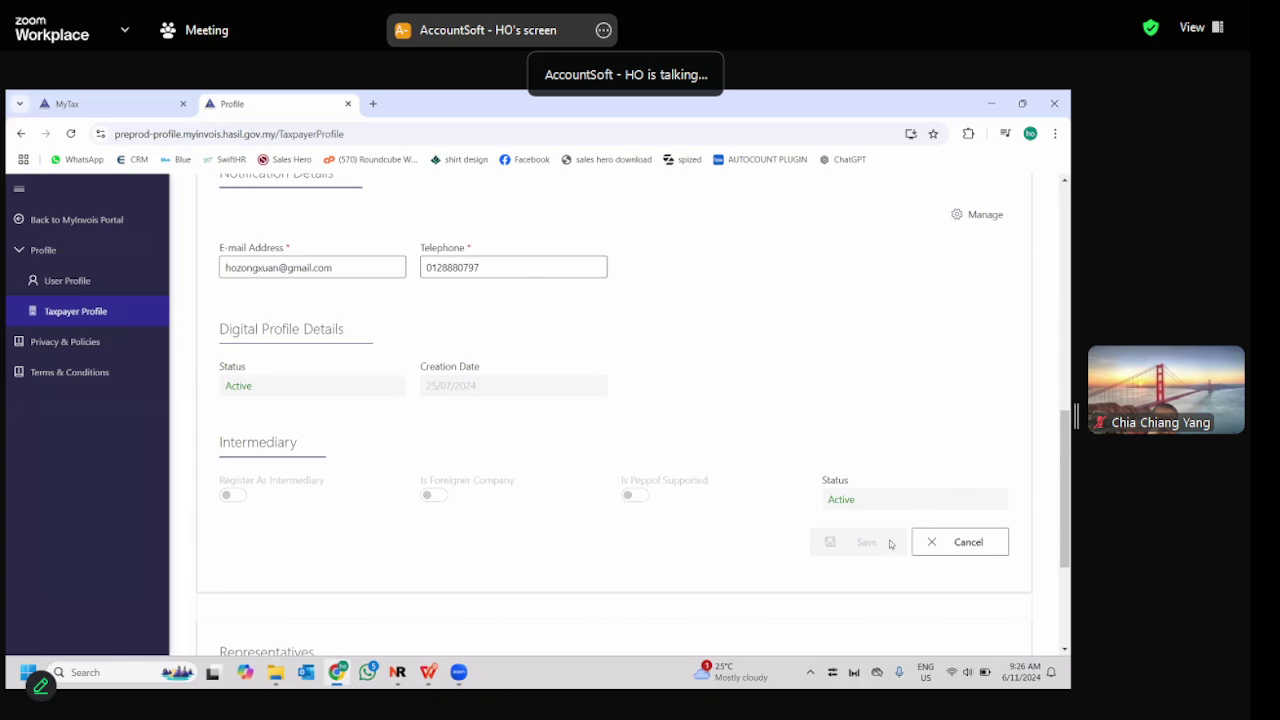
left_click(958, 542)
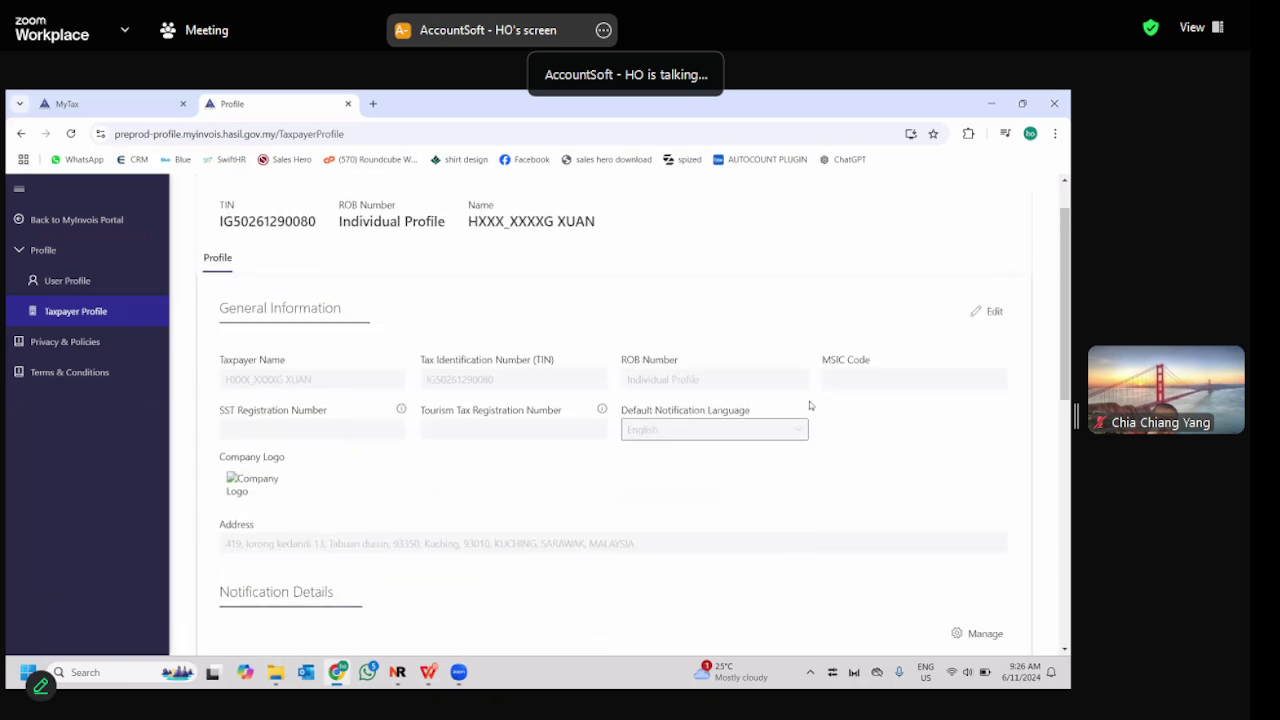
Show the Representatives Intermediaries list with its one active intermediary and start adding another.
scroll(800, 403, "down", 3)
scroll(760, 408, "down", 3)
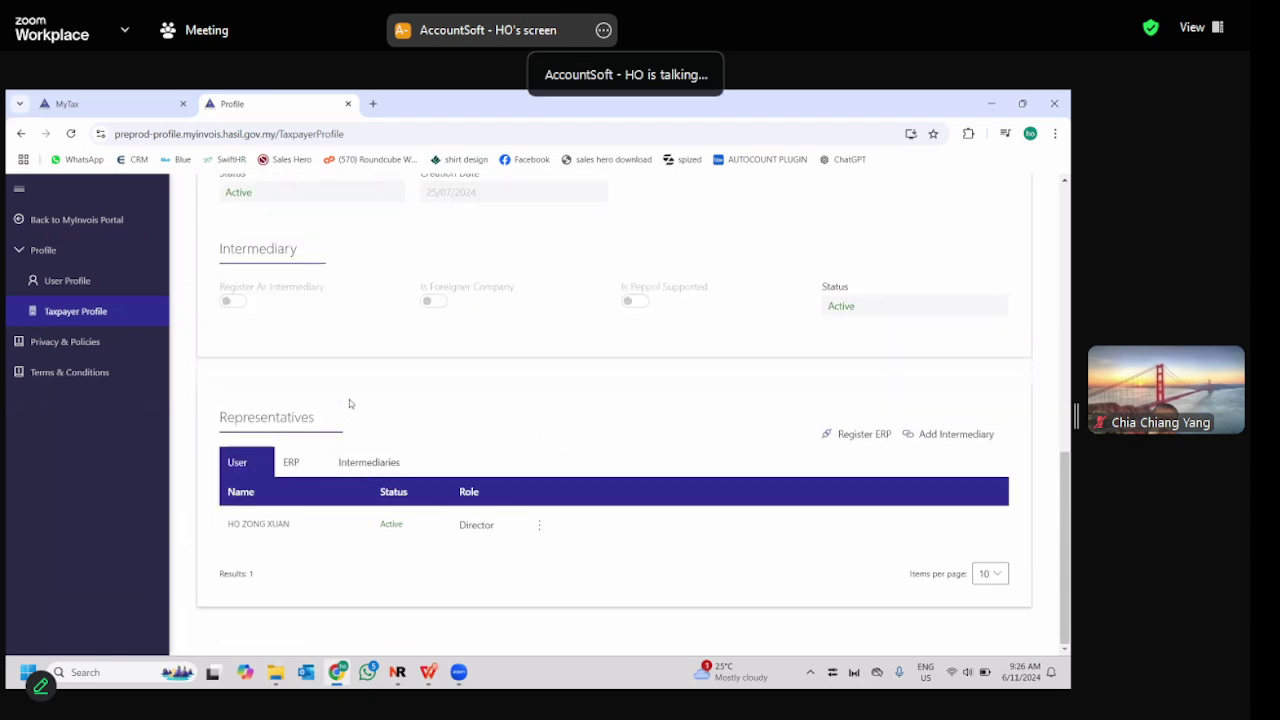
left_click(386, 461)
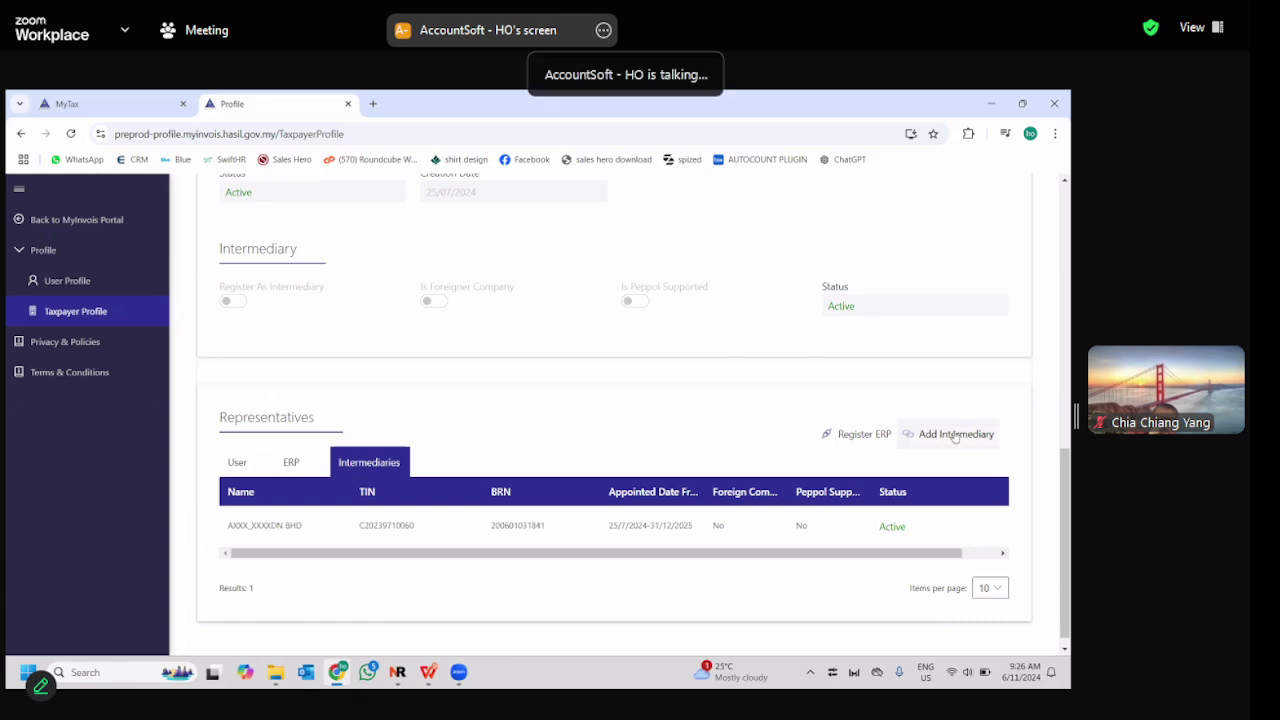
left_click(955, 436)
Fill the intermediary's TIN and BRN from suggestions and enter the name 'Autocount sdn bh'.
left_click(336, 300)
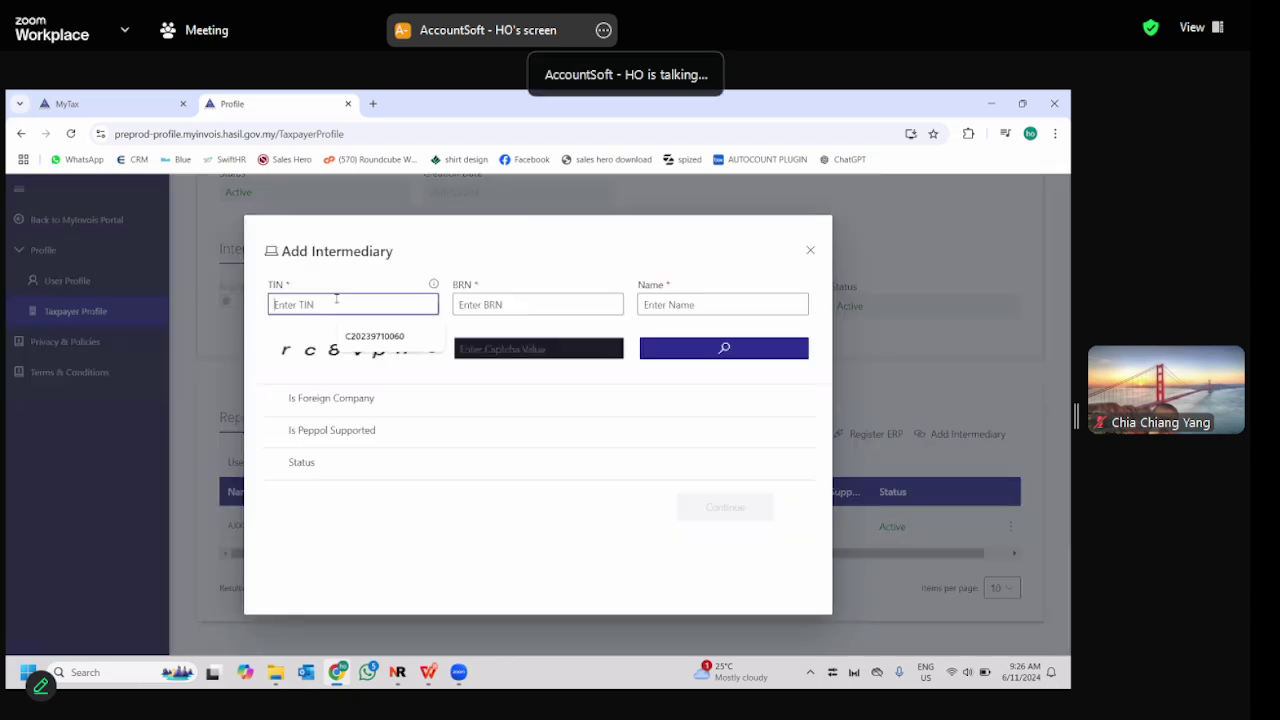
left_click(365, 337)
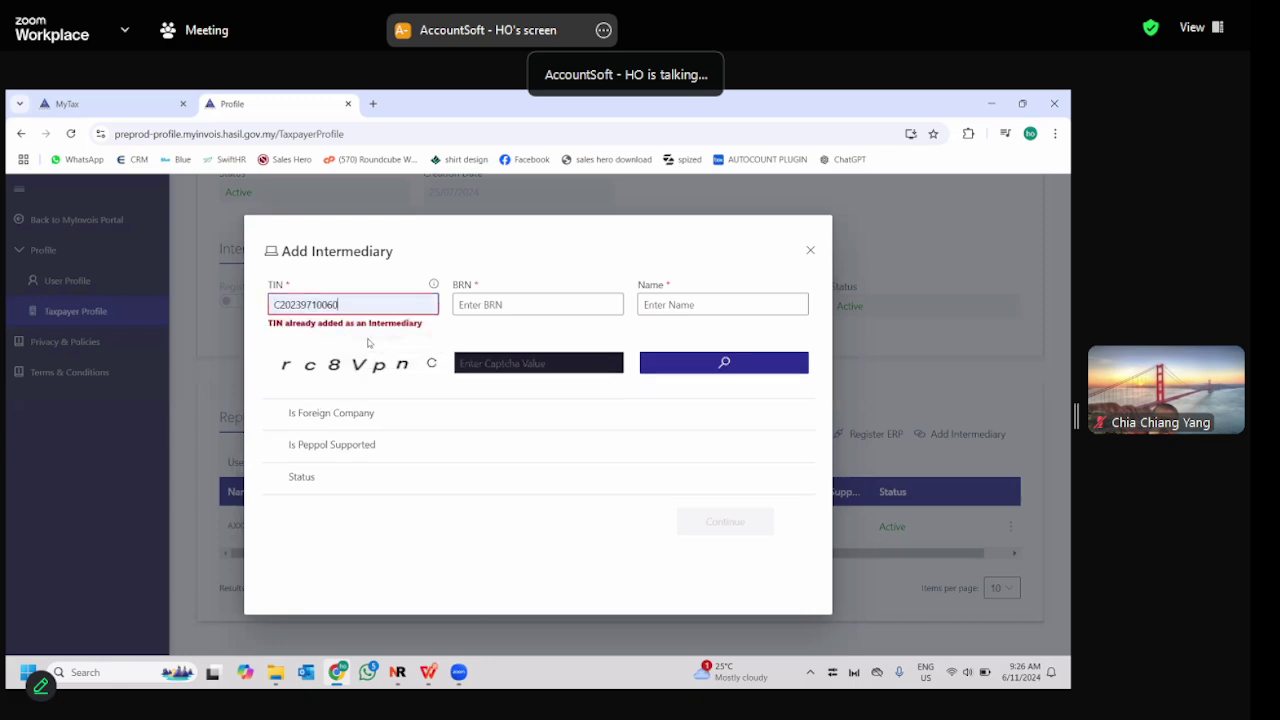
left_click(507, 300)
left_click(540, 333)
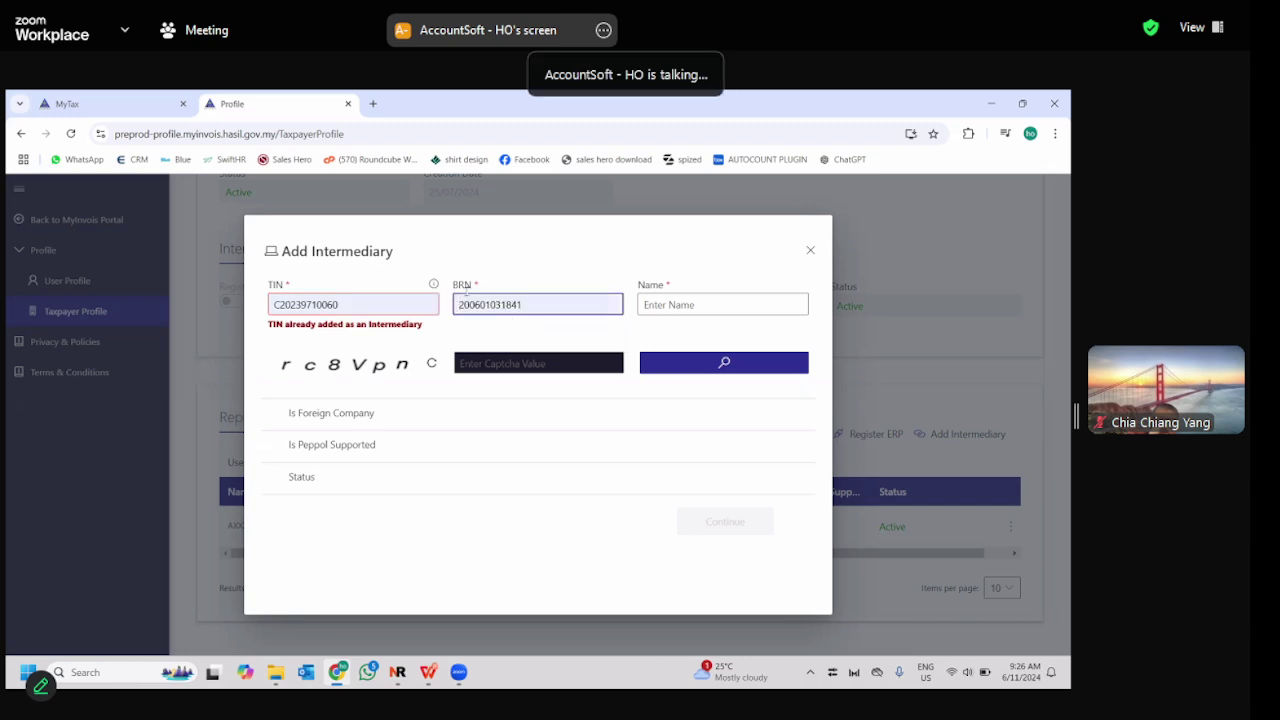
left_click(690, 306)
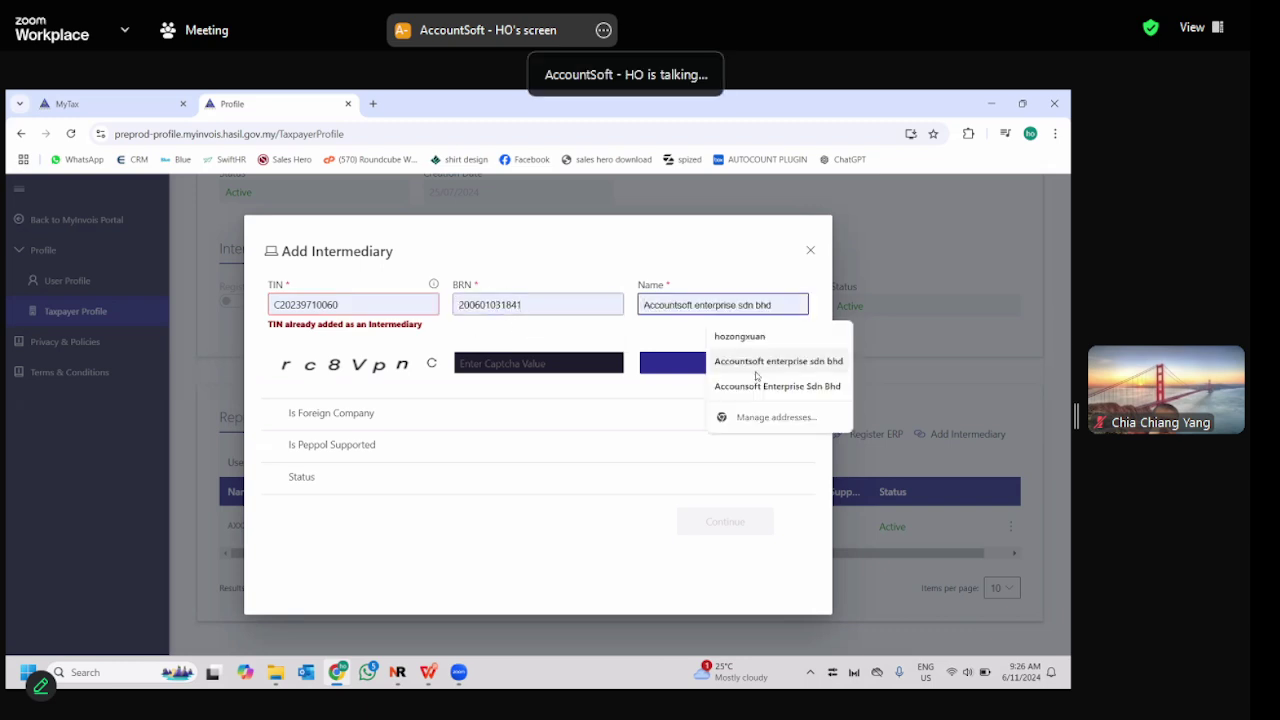
type("Autocount sdn bhd")
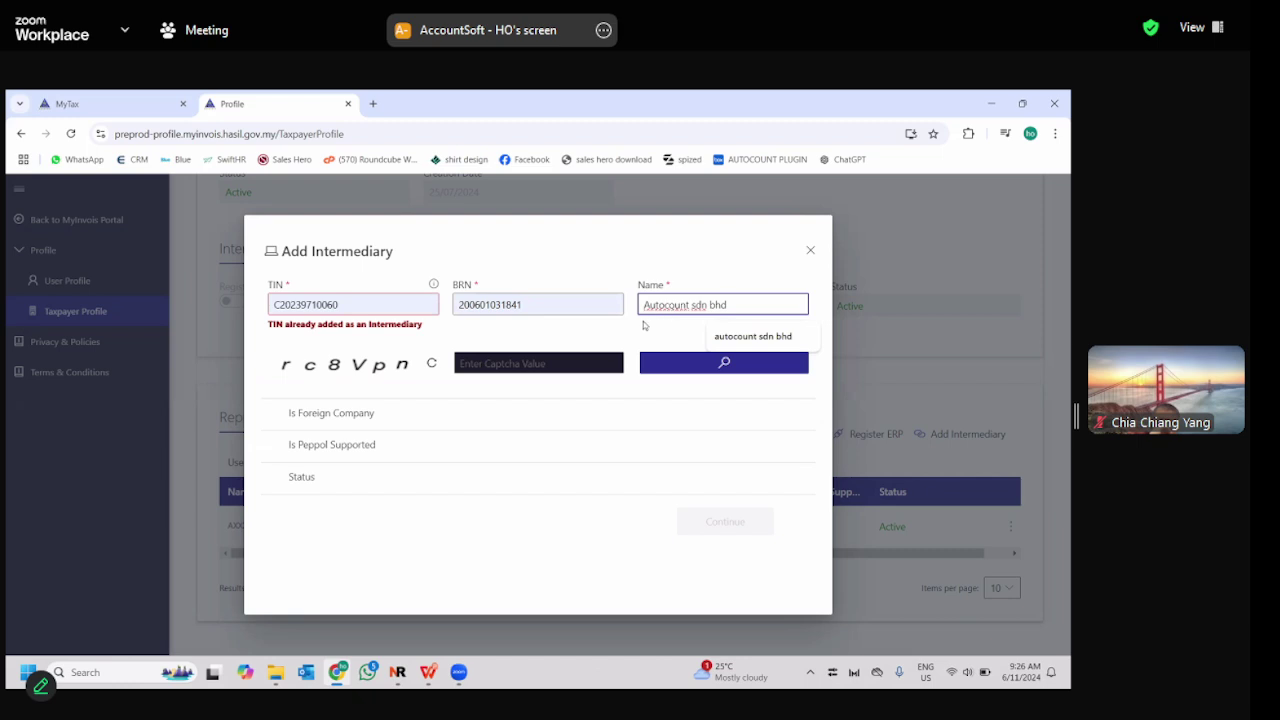
left_click(630, 328)
Enter the captcha and search, getting No Taxpayer Found, then close Add Intermediary.
left_click(534, 363)
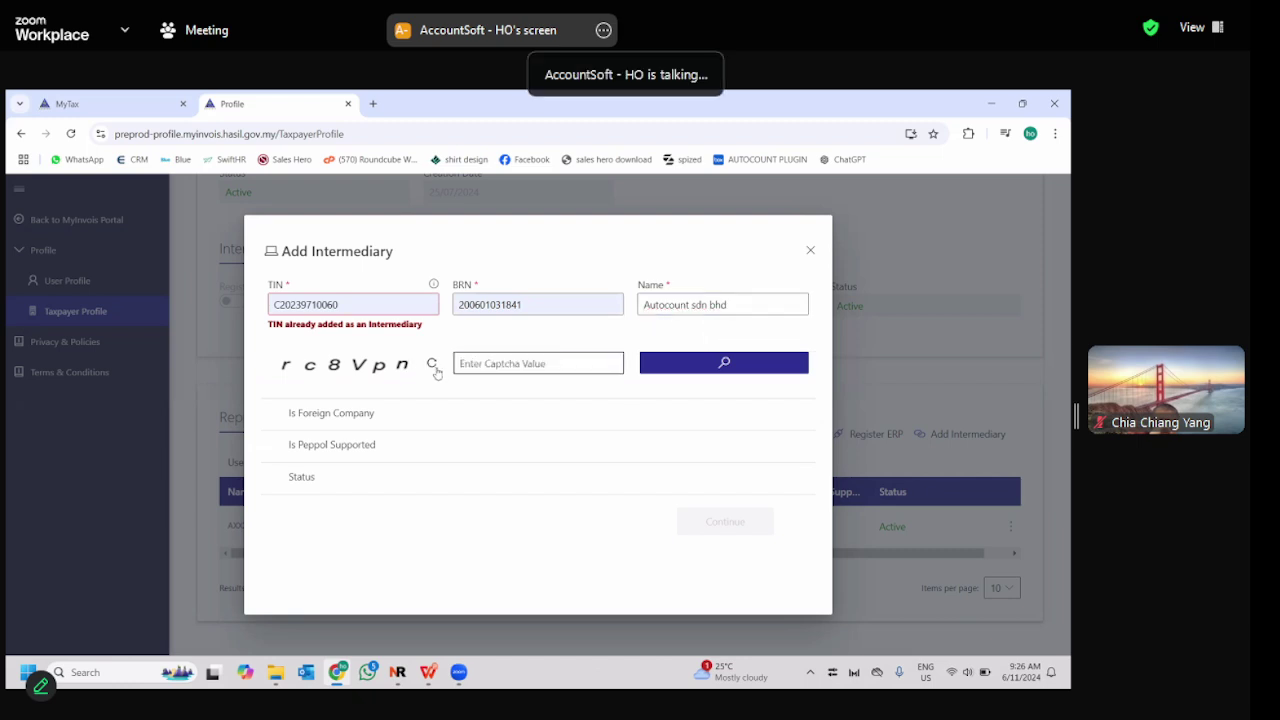
type("rc")
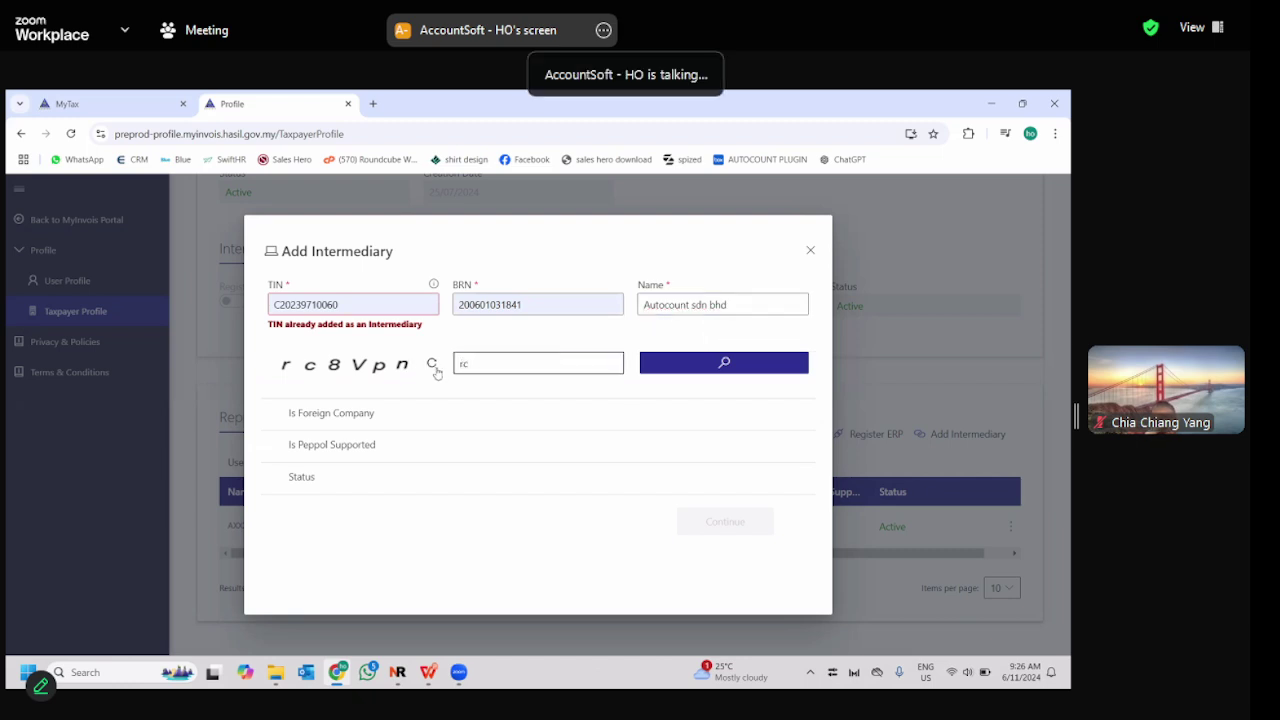
type("8")
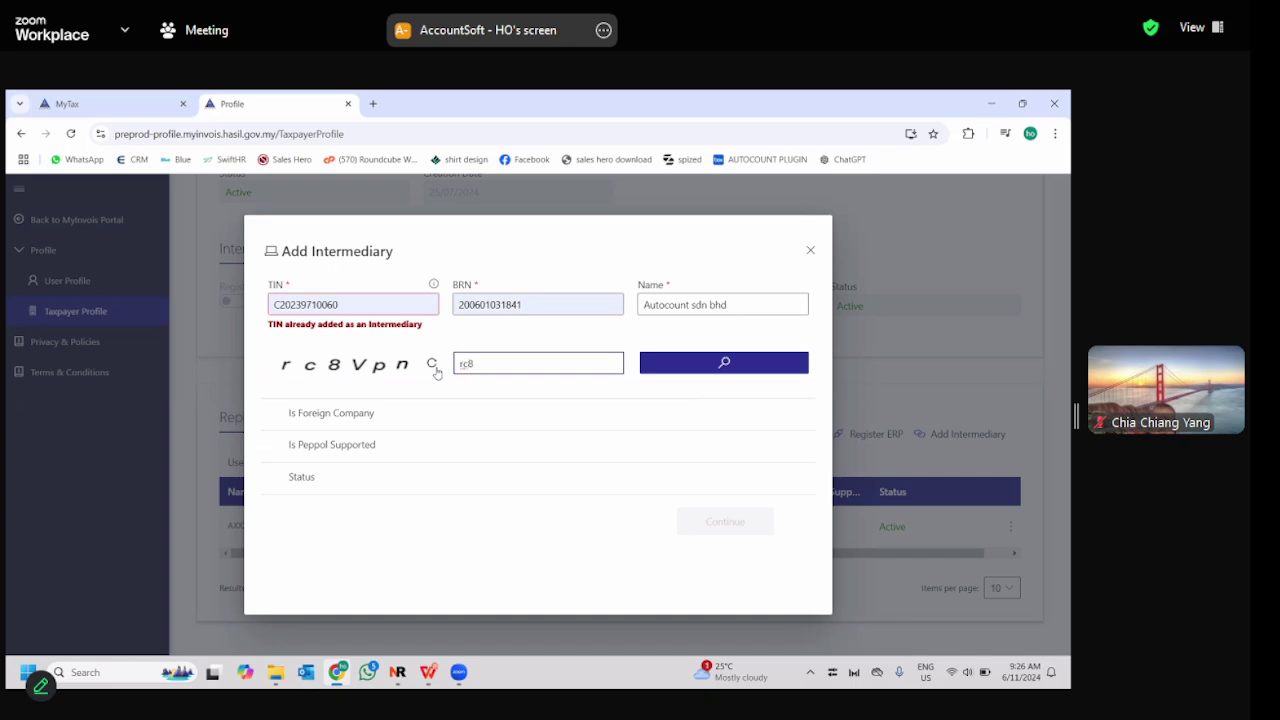
type("Vpn")
left_click(735, 375)
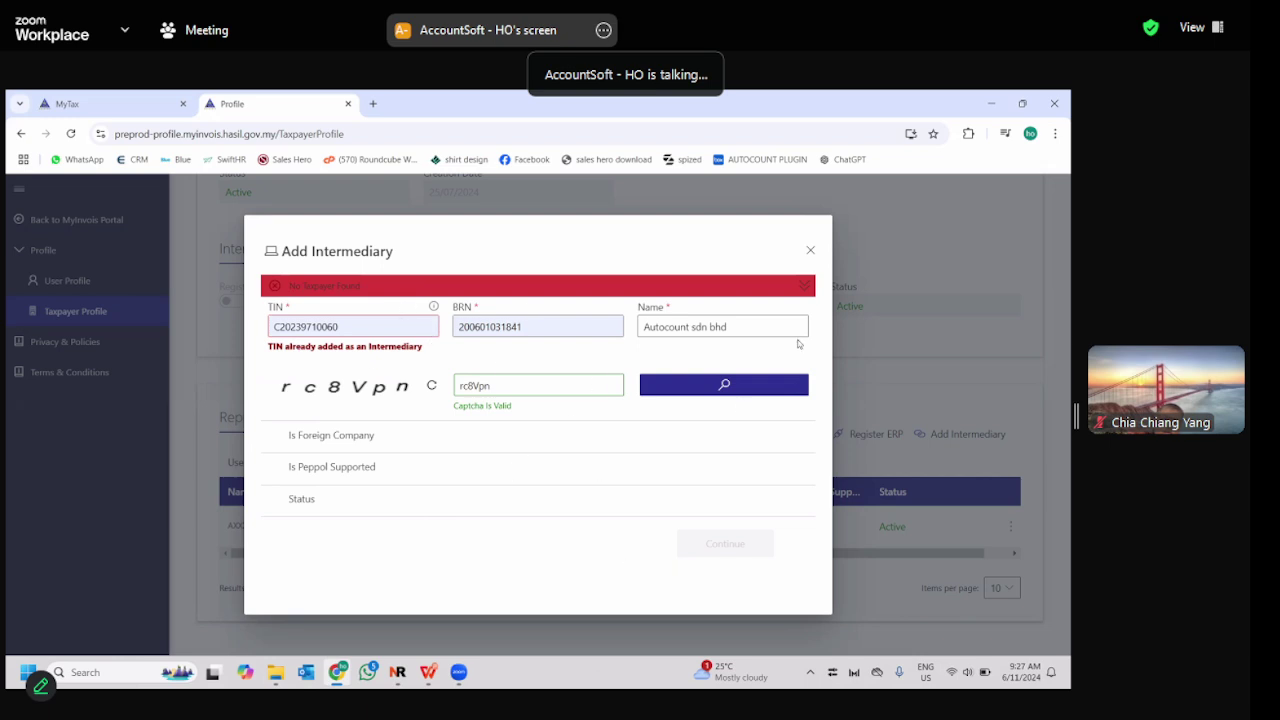
left_click(810, 250)
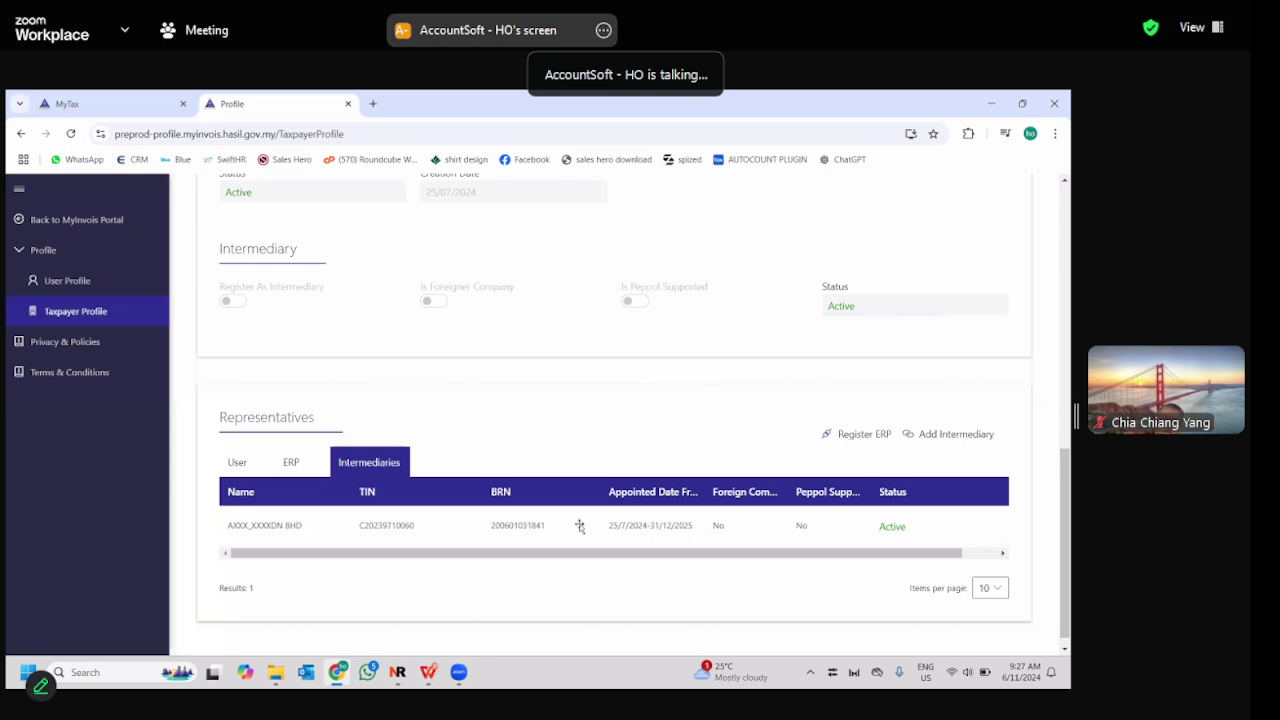
key("alt+Tab")
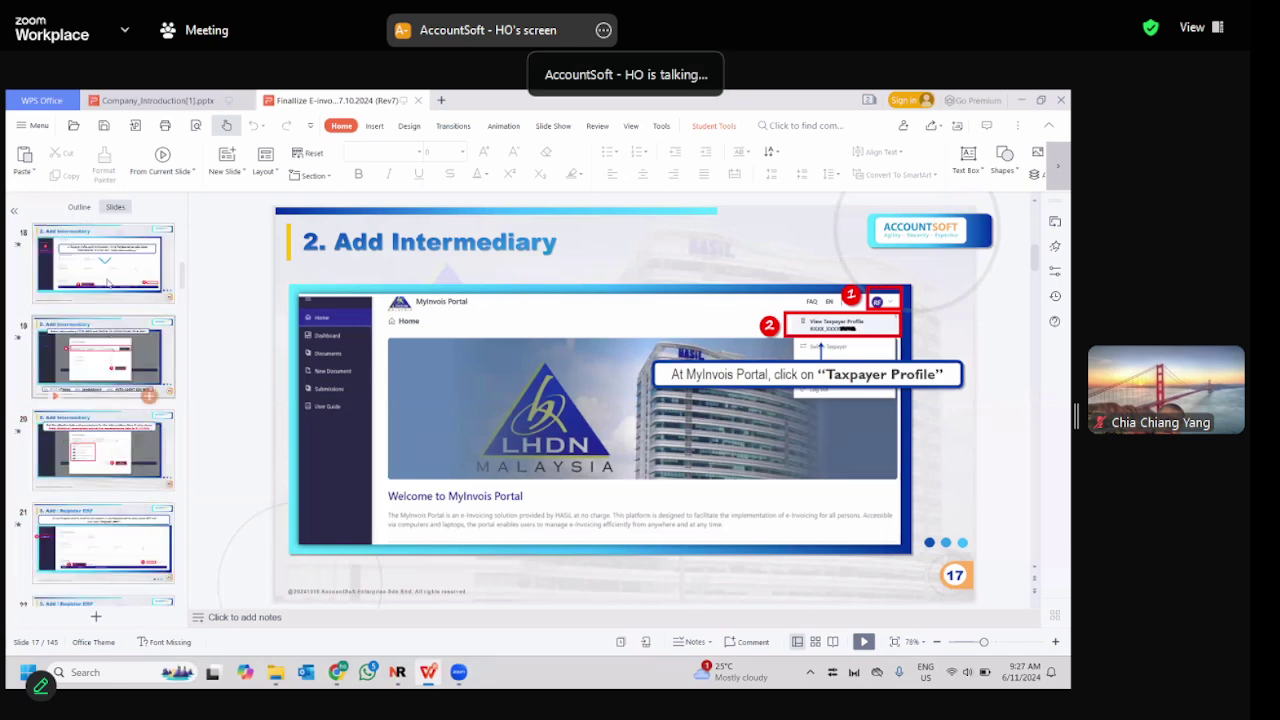
Present slide 20 on intermediary representation dates and permissions as a full-screen slide show.
scroll(331, 318, "down", 1)
left_click(125, 434)
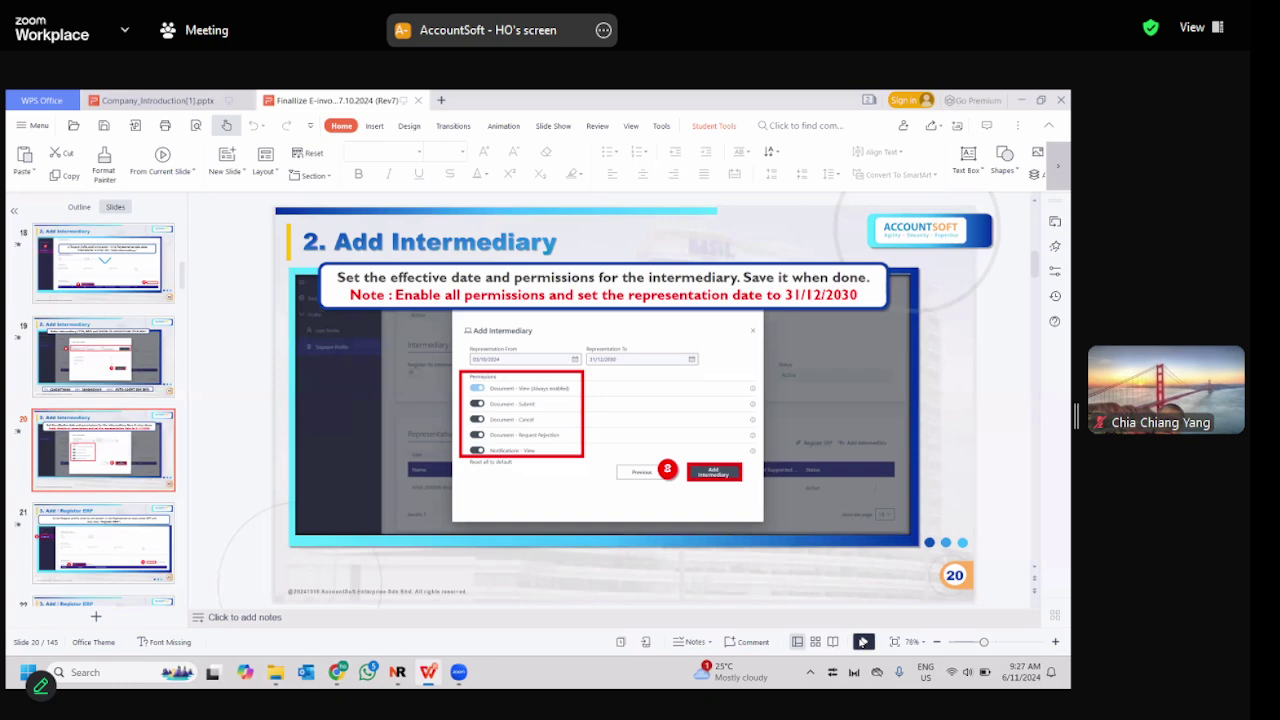
key("shift+F5")
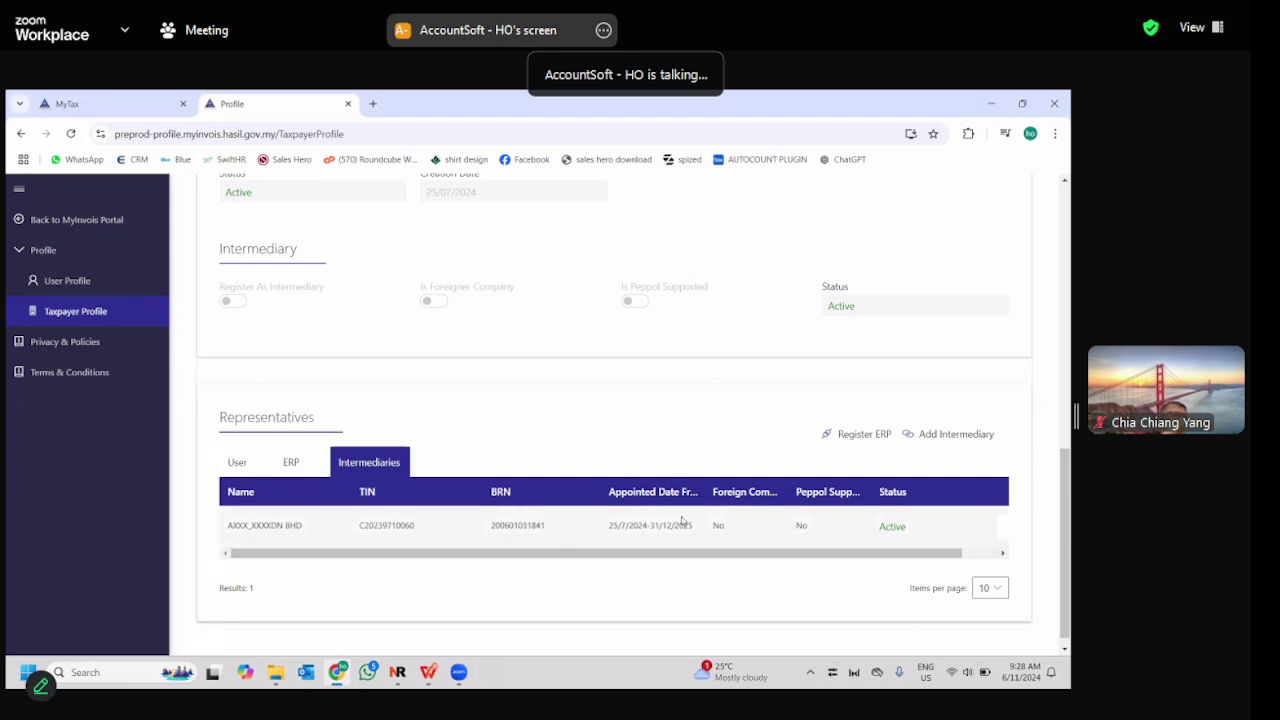
Review the six ERP systems, then try the Register ERP form with 3 Year expiration and cancel.
left_click(291, 463)
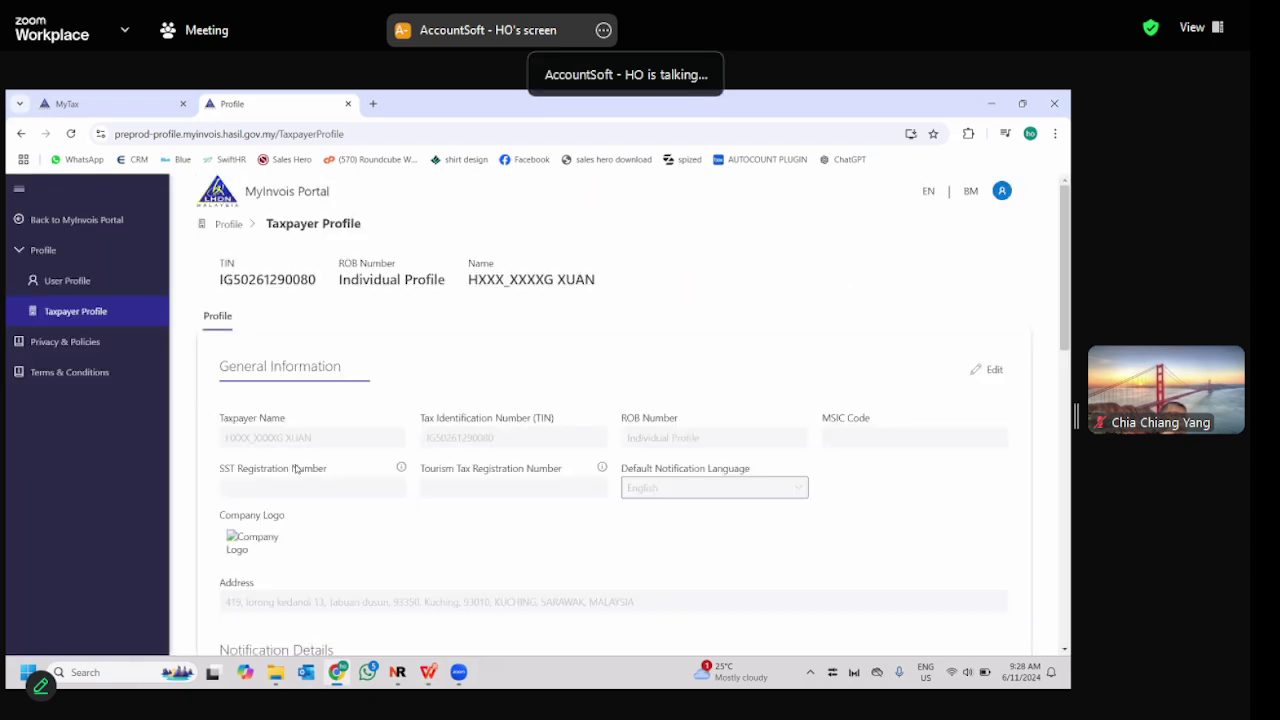
scroll(366, 451, "down", 10)
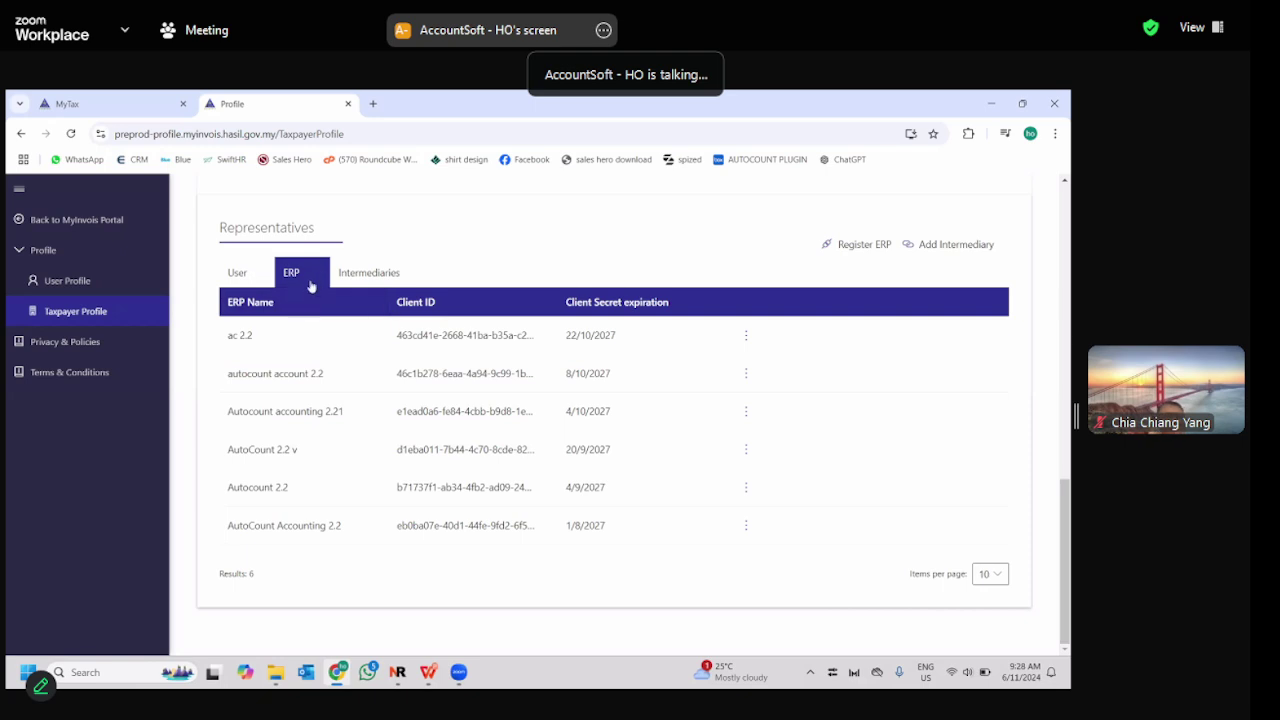
left_click(838, 244)
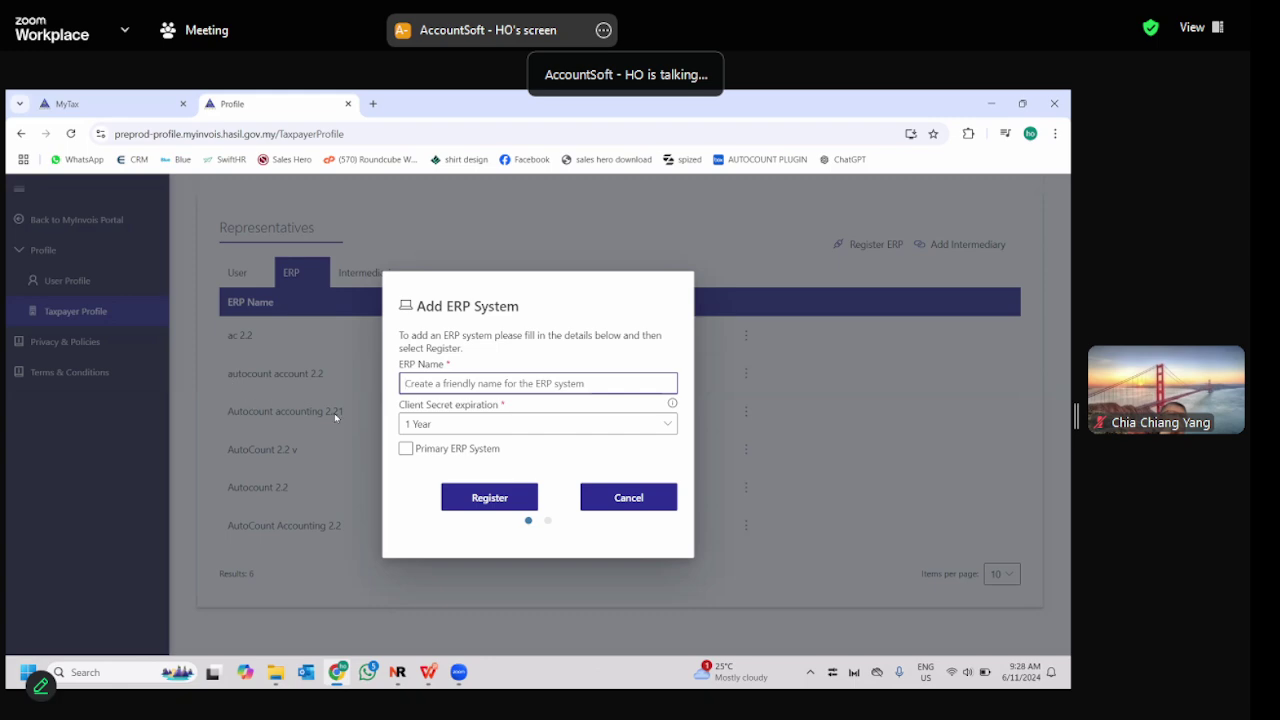
left_click(419, 424)
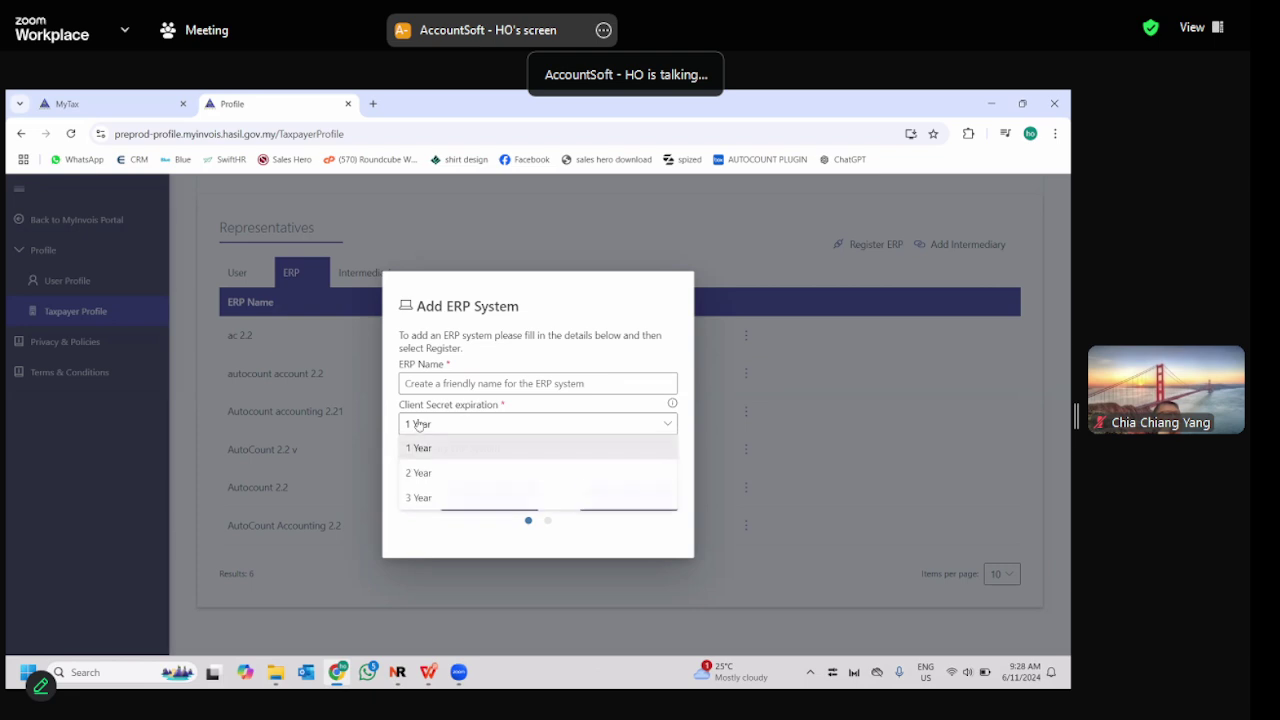
left_click(440, 497)
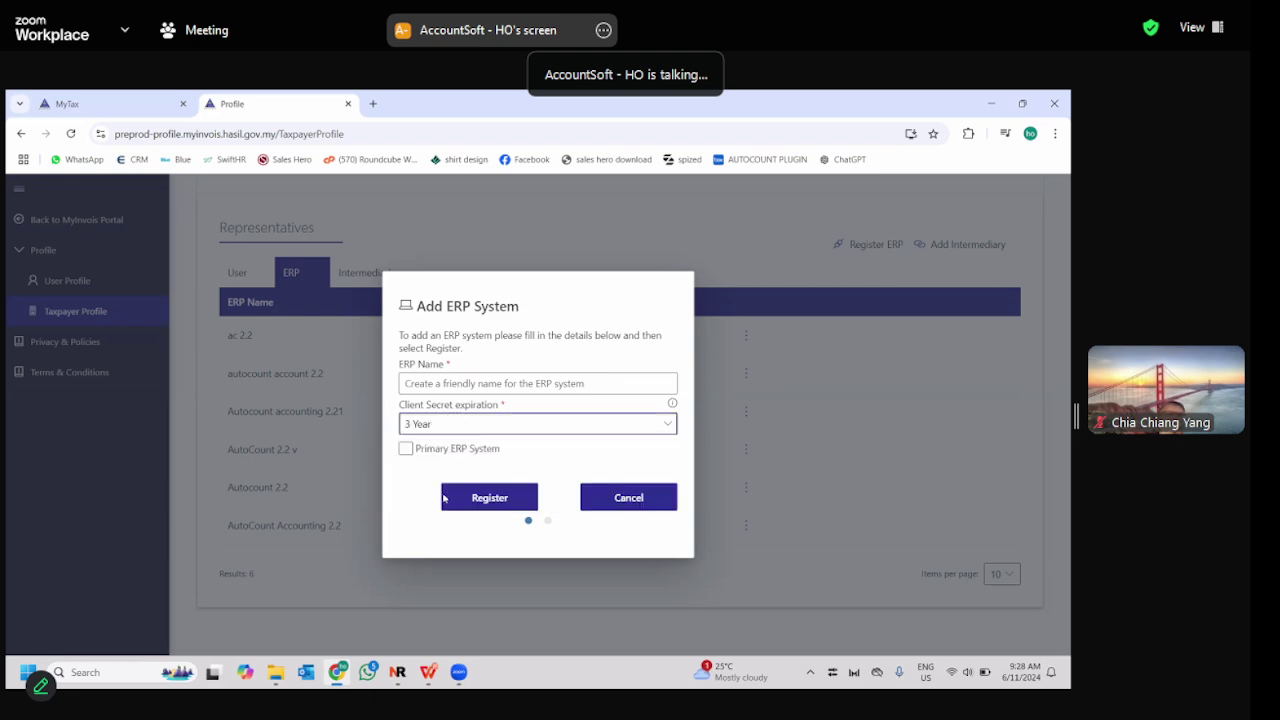
left_click(660, 500)
Show the ac 2.2 entry's actions menu, then return to the Register ERP slide.
left_click(746, 336)
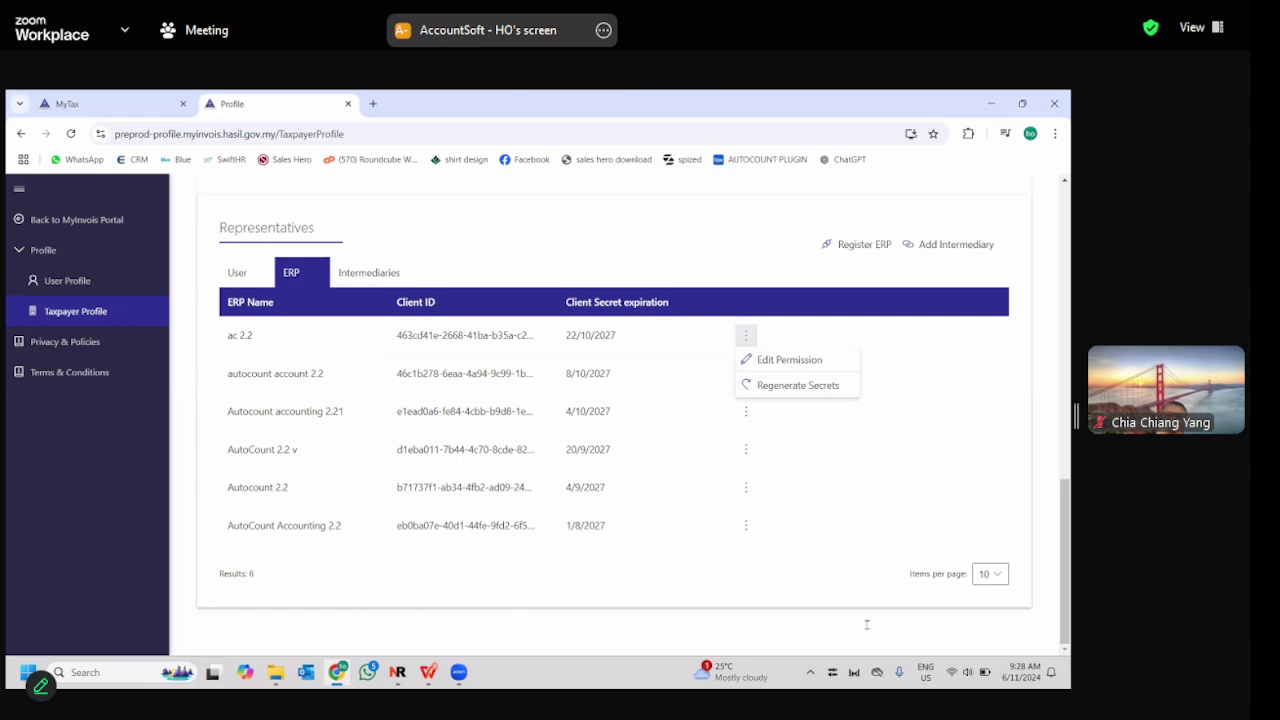
key("alt+Tab")
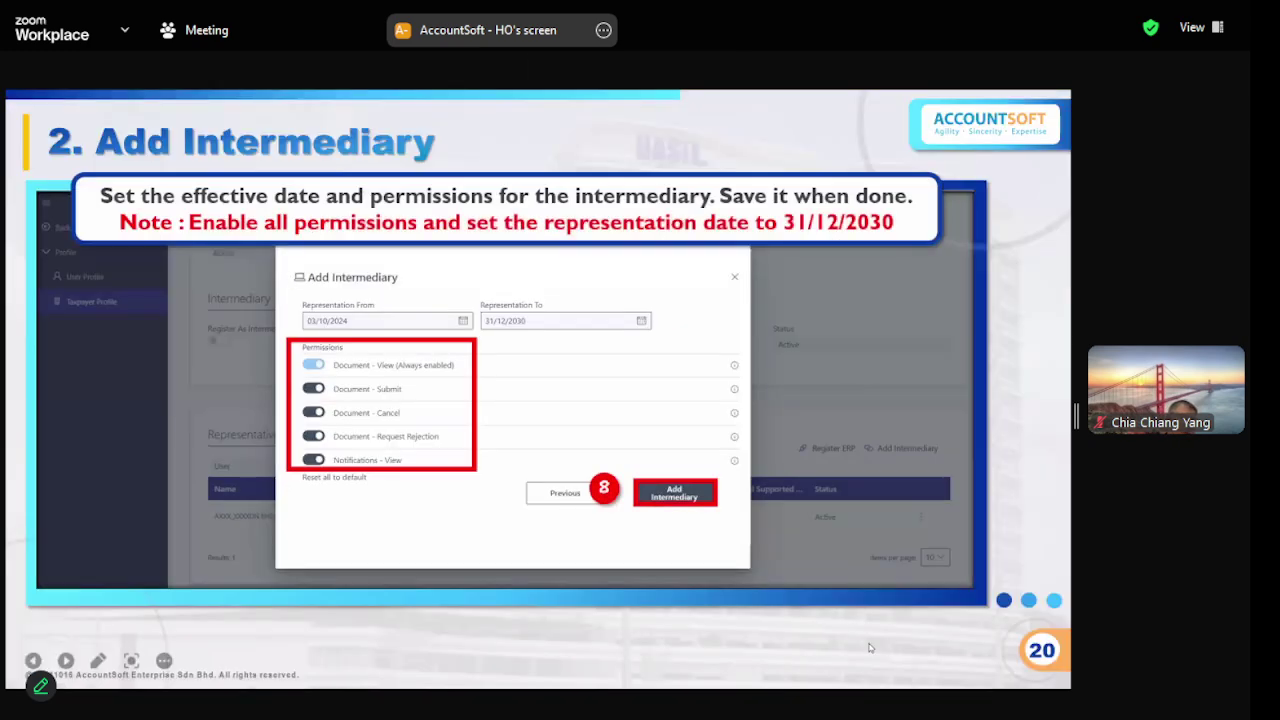
key("Right")
key("Right")
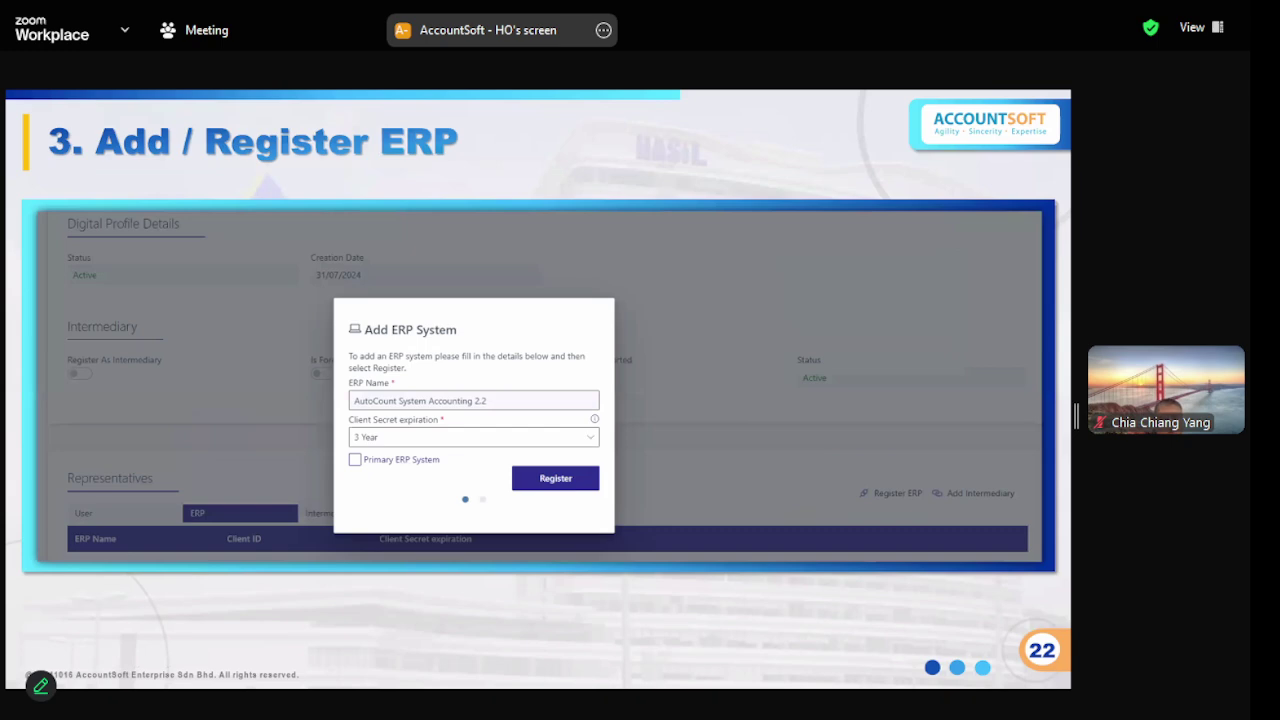
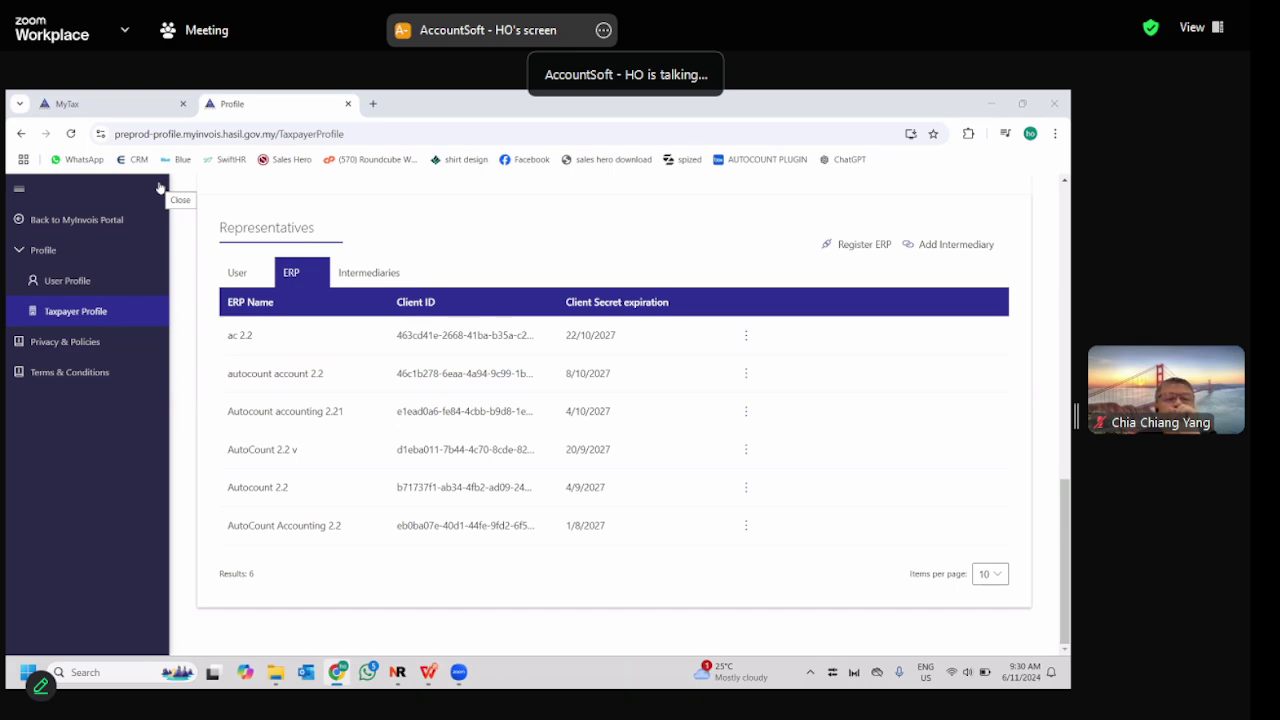
Switch to the MyTax dashboard, then bring forward the presentation's 'Add / Register ERP' slide.
left_click(150, 108)
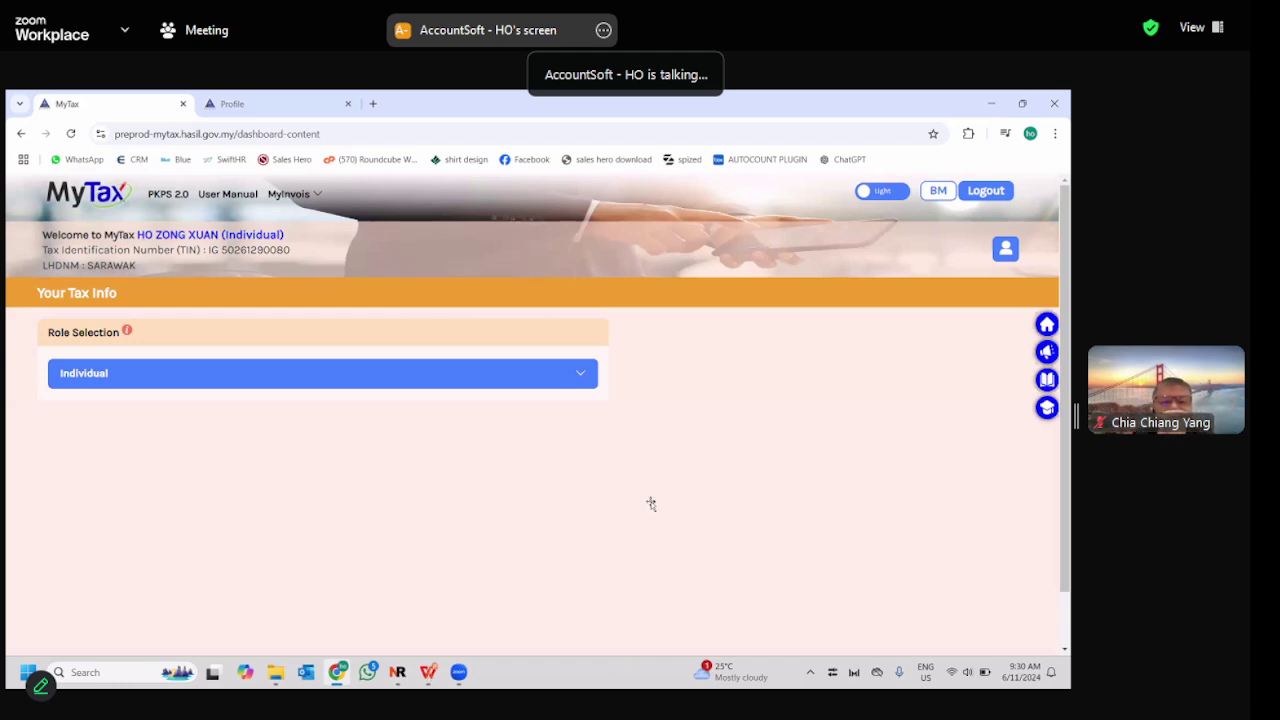
key("alt+Tab")
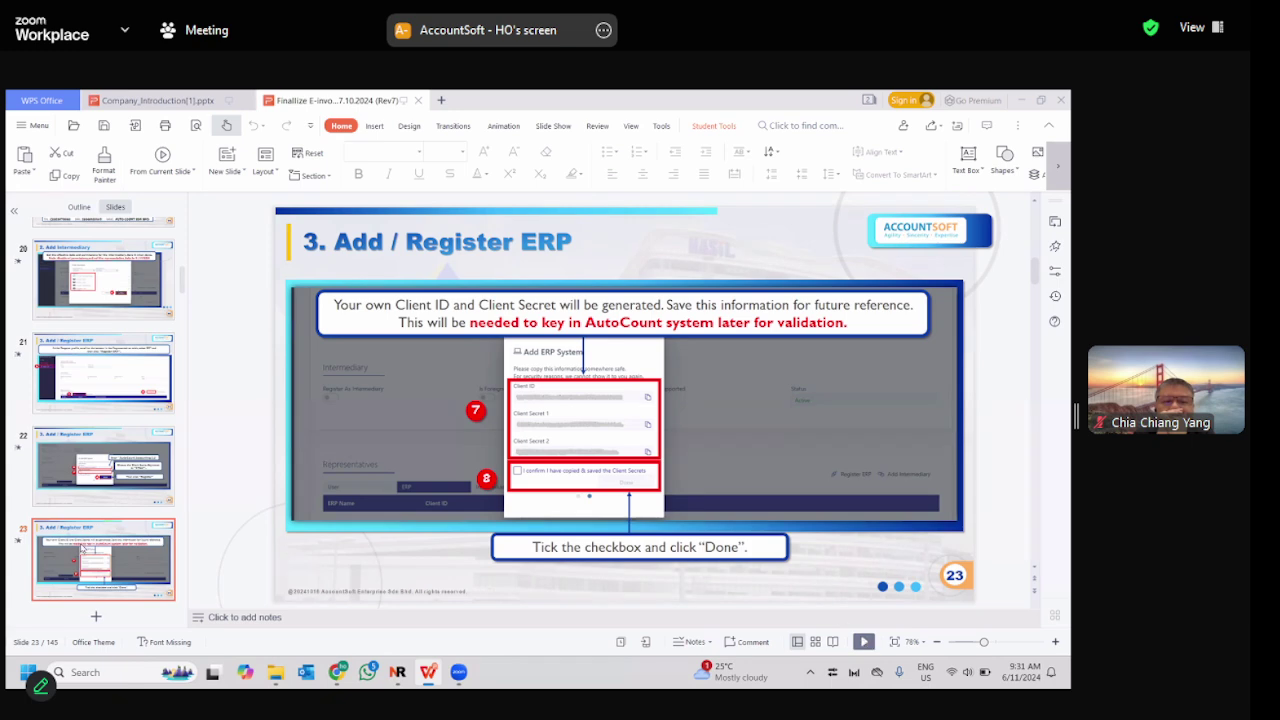
Present slide 24, 'Add Representative (Optional)', full screen, stepping forward and back.
scroll(107, 350, "down", 4)
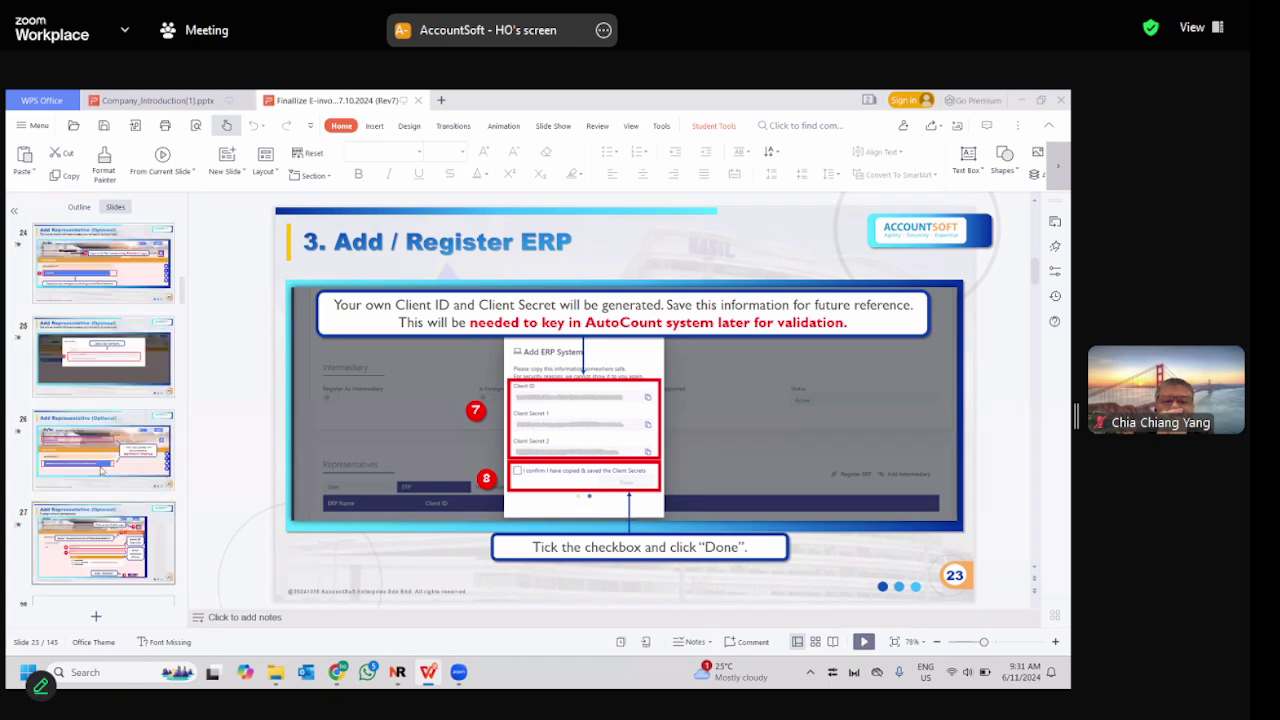
left_click(115, 275)
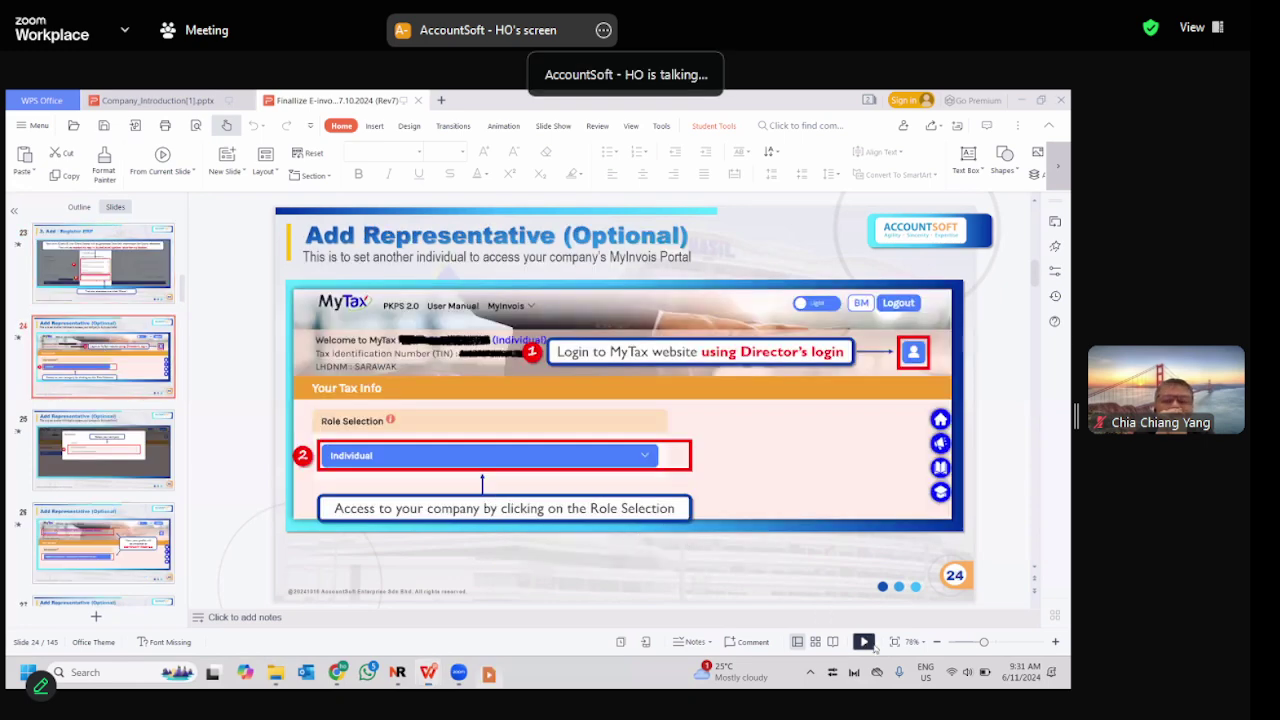
left_click(874, 645)
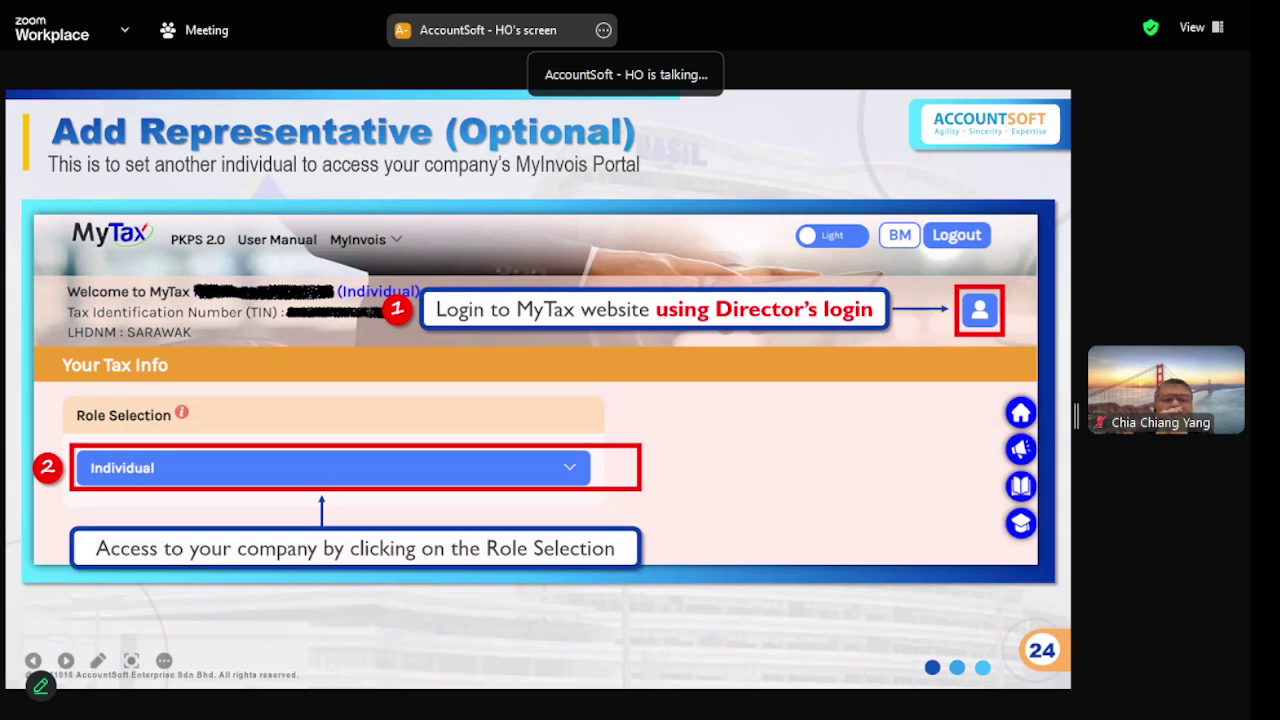
key("Right")
key("Left")
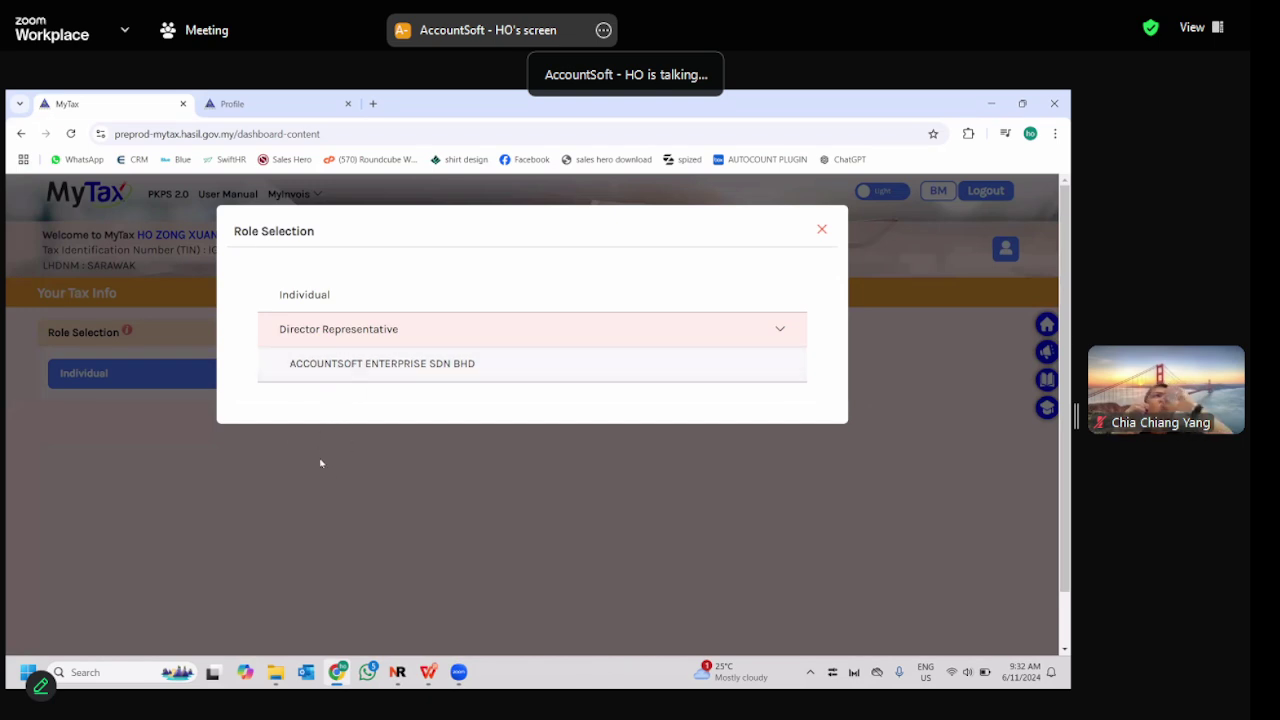
Act as Director Representative for ACCOUNTSOFT ENTERPRISE SDN BHD, then return to the presentation.
left_click(344, 365)
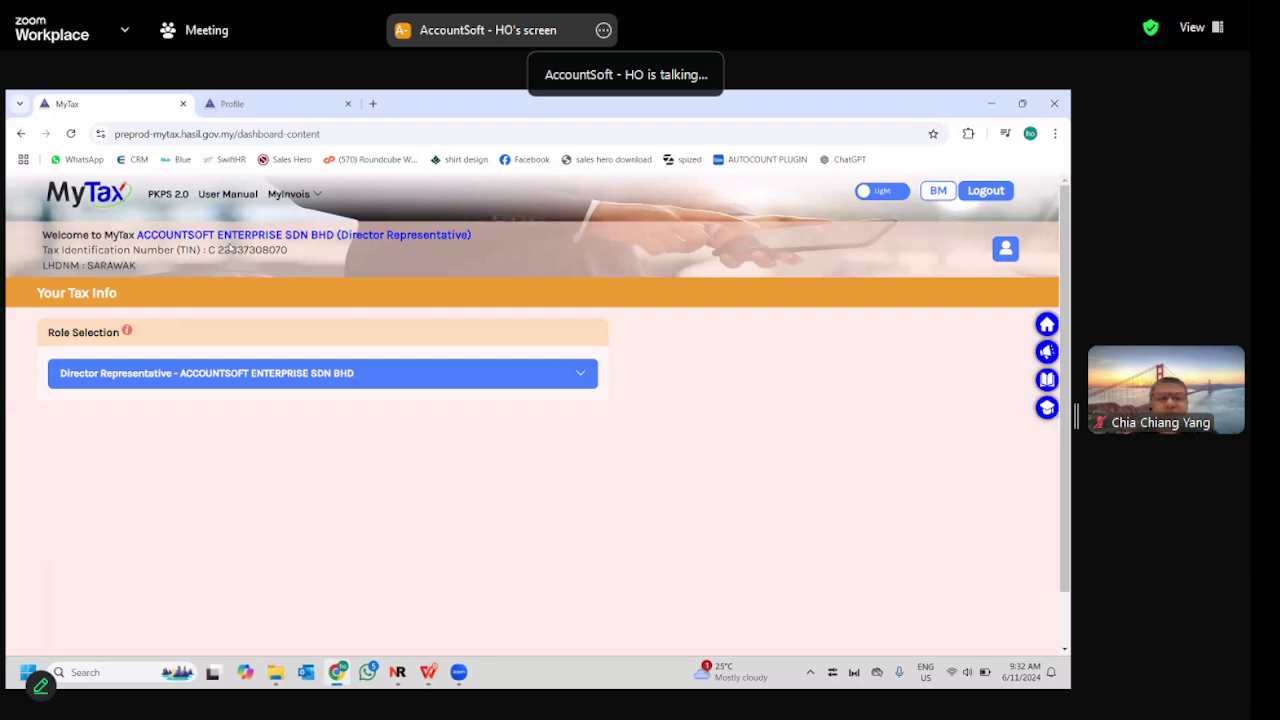
left_click_drag(137, 234, 480, 243)
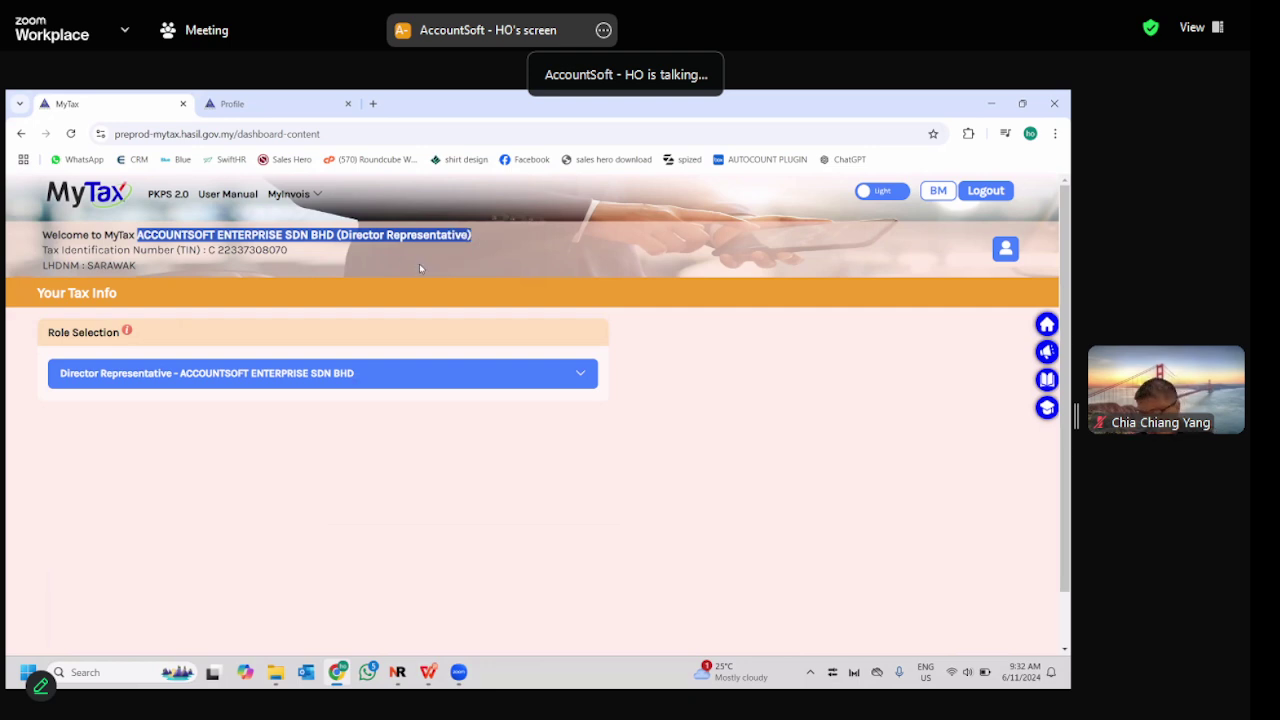
left_click(349, 374)
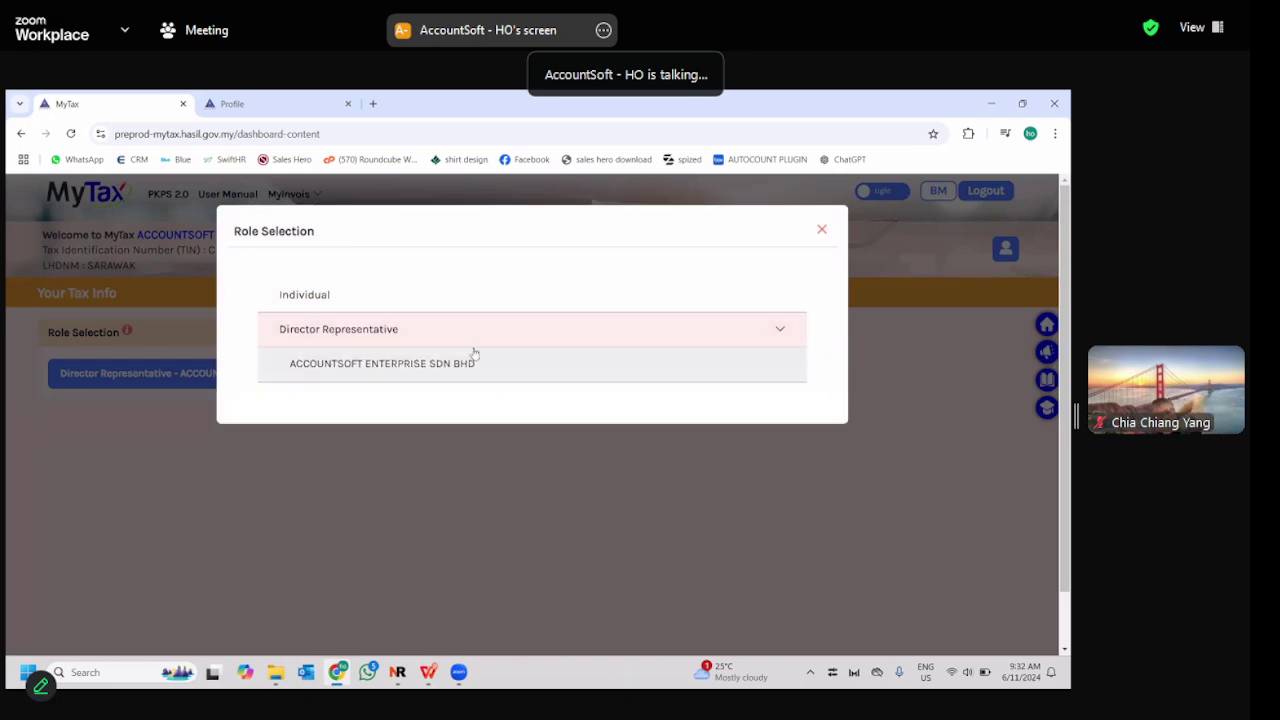
left_click(822, 231)
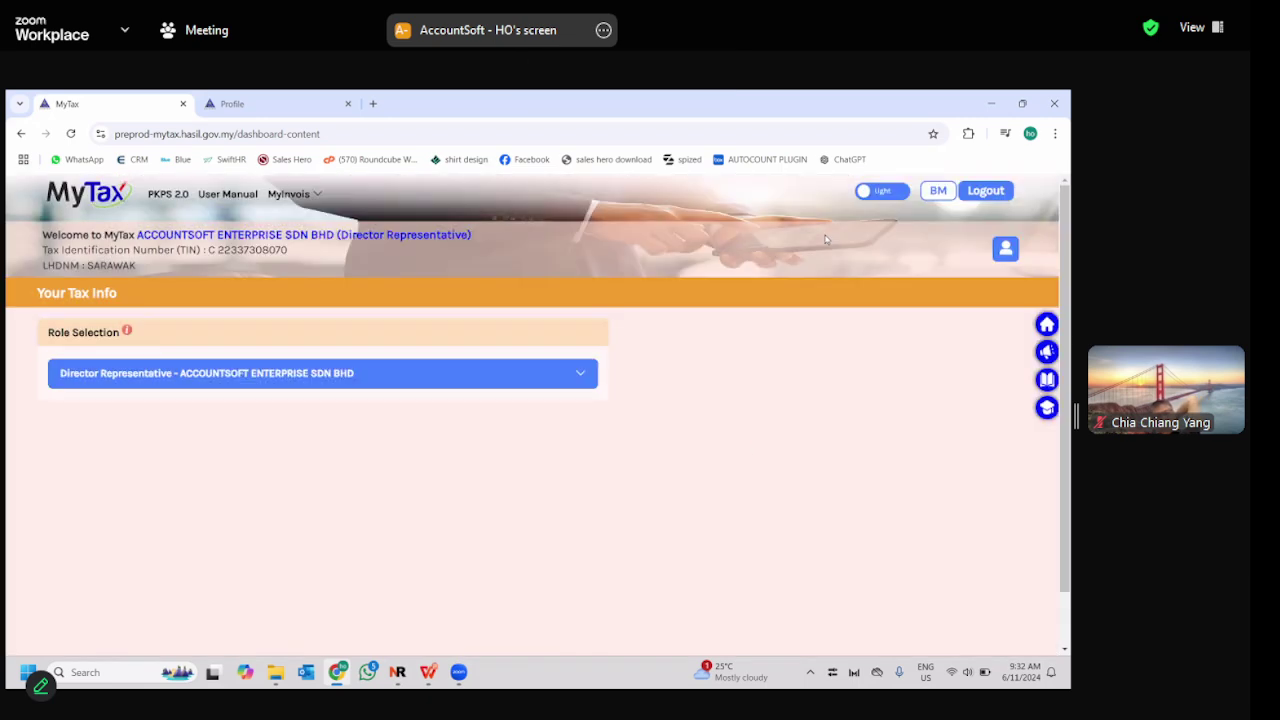
left_click(438, 670)
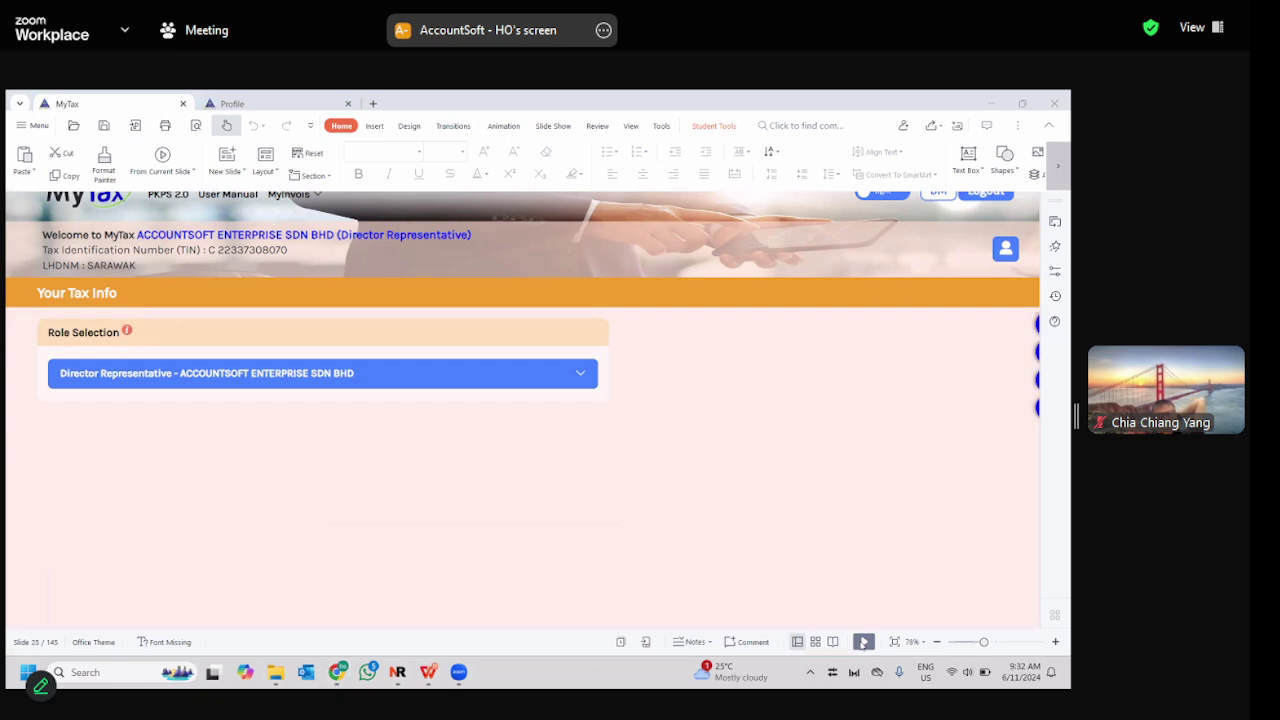
Run the slideshow from slide 25 through slide 29's representative success message.
left_click(862, 642)
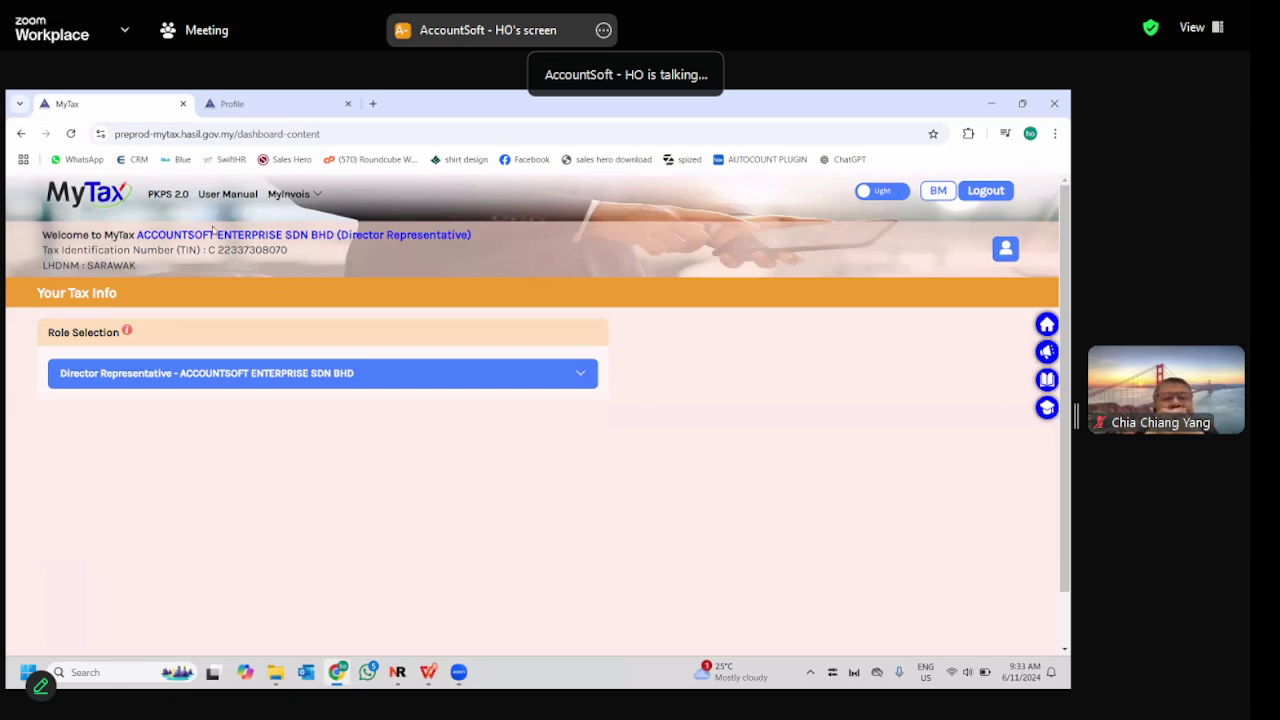
Switch the role to Individual and back to ACCOUNTSOFT director, then open preprod MyInvois Portal.
left_click(248, 383)
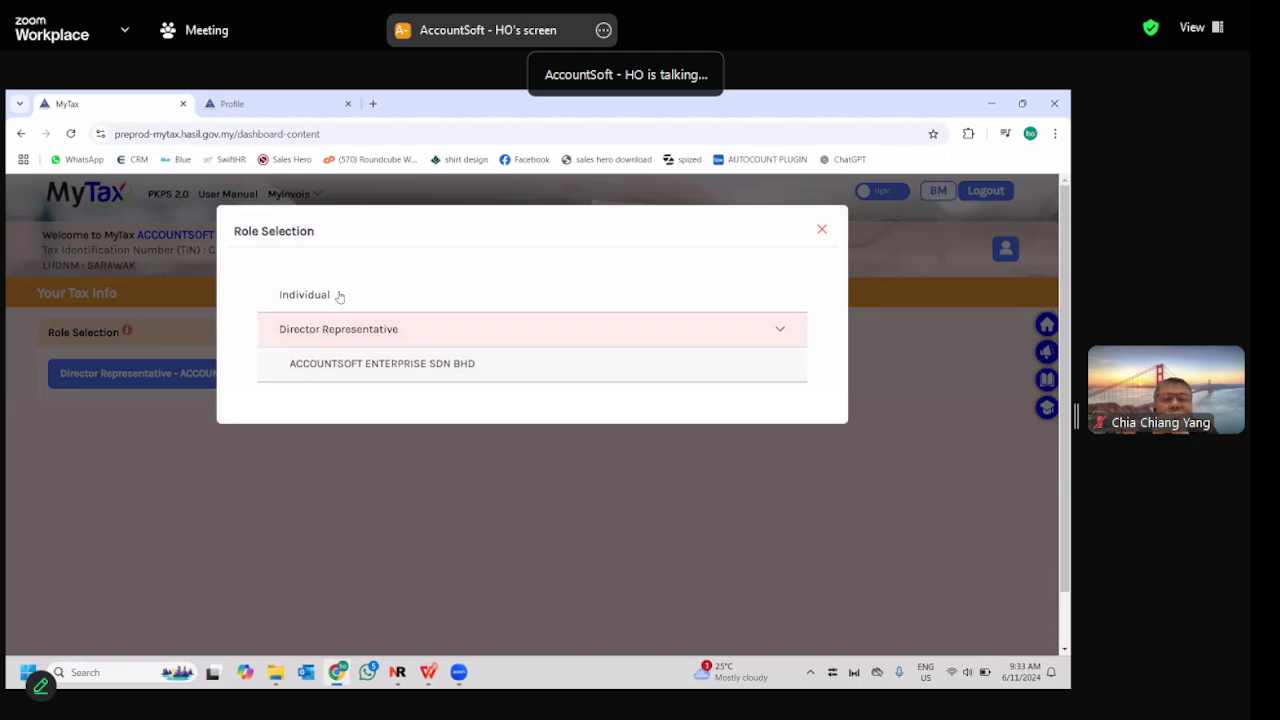
left_click(337, 294)
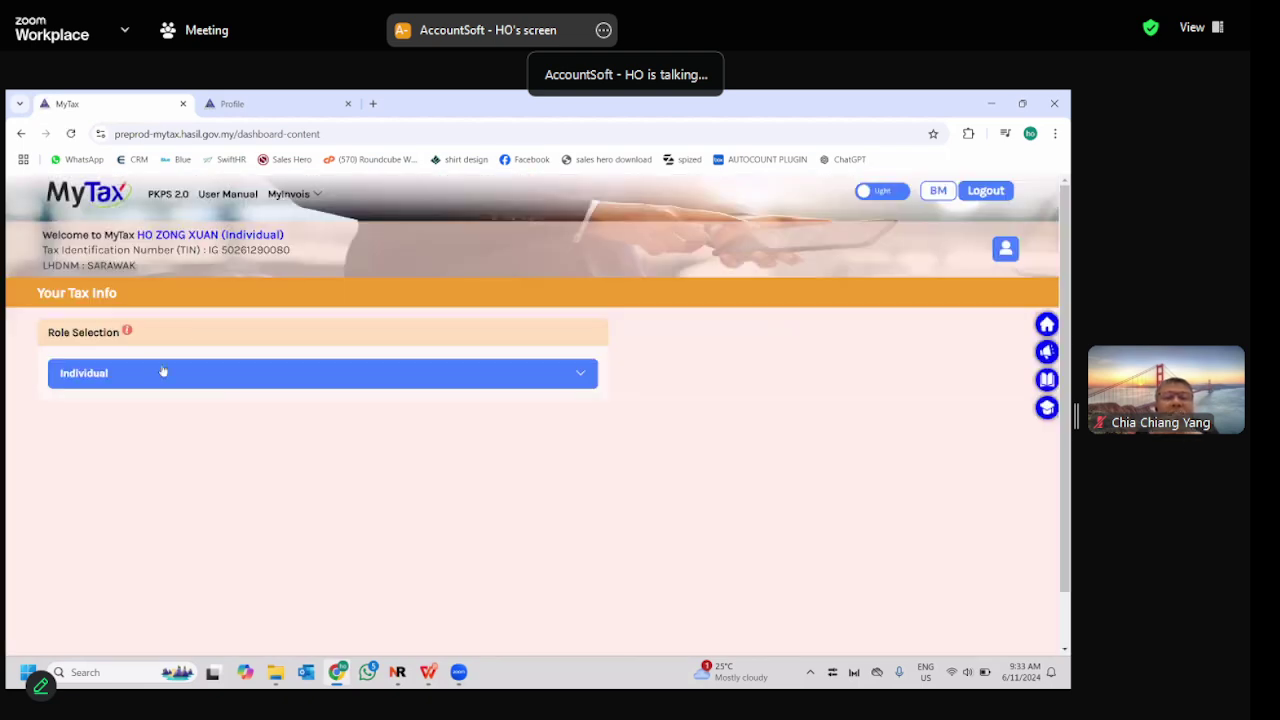
left_click(165, 372)
left_click(373, 333)
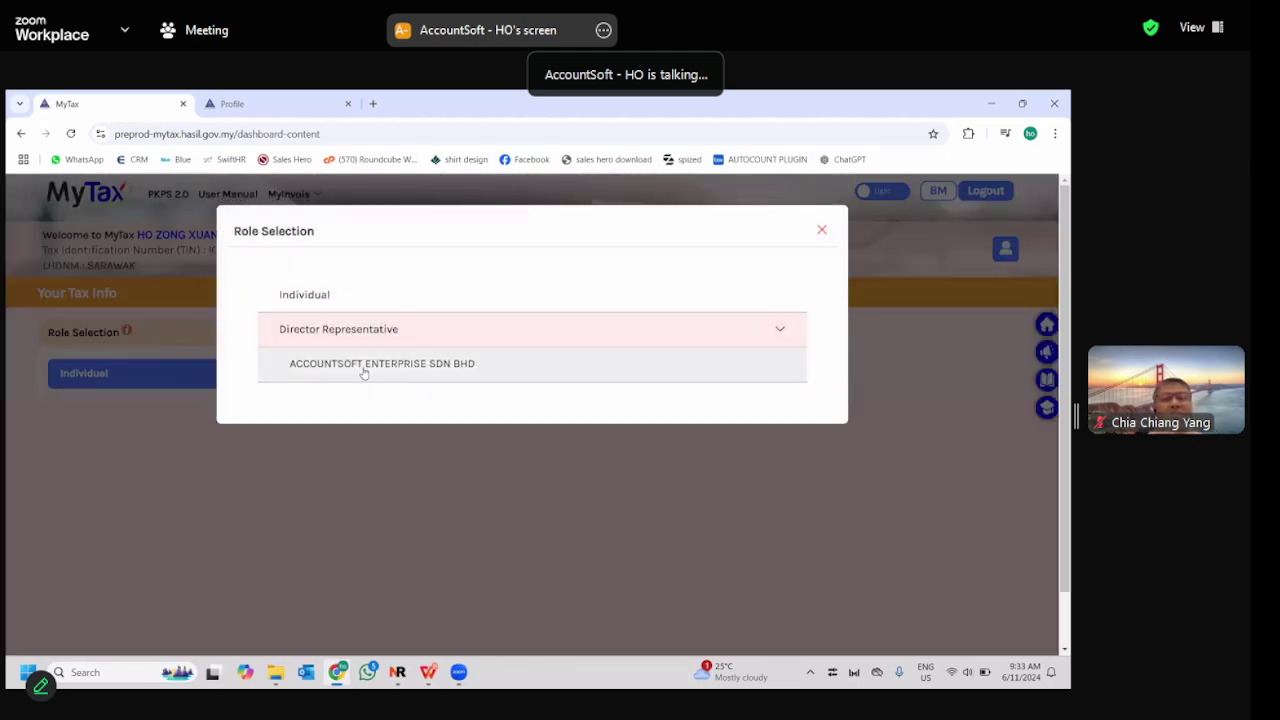
left_click(378, 364)
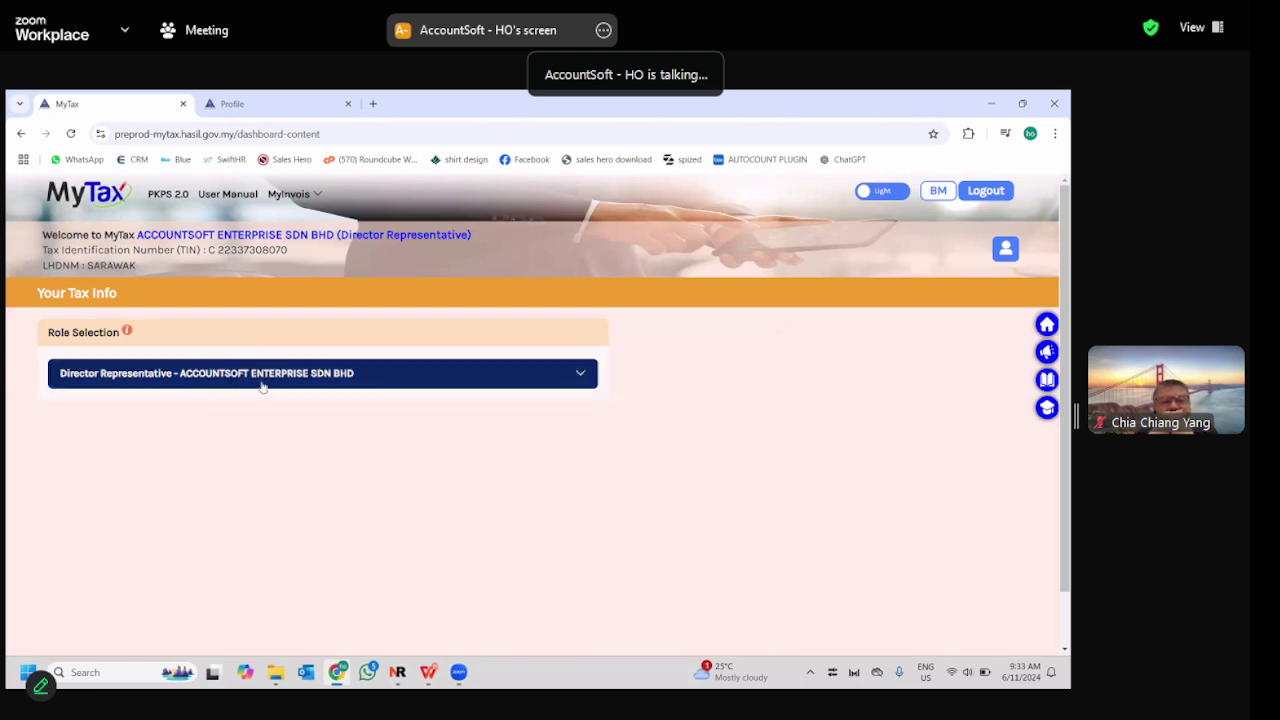
mouse_move(303, 194)
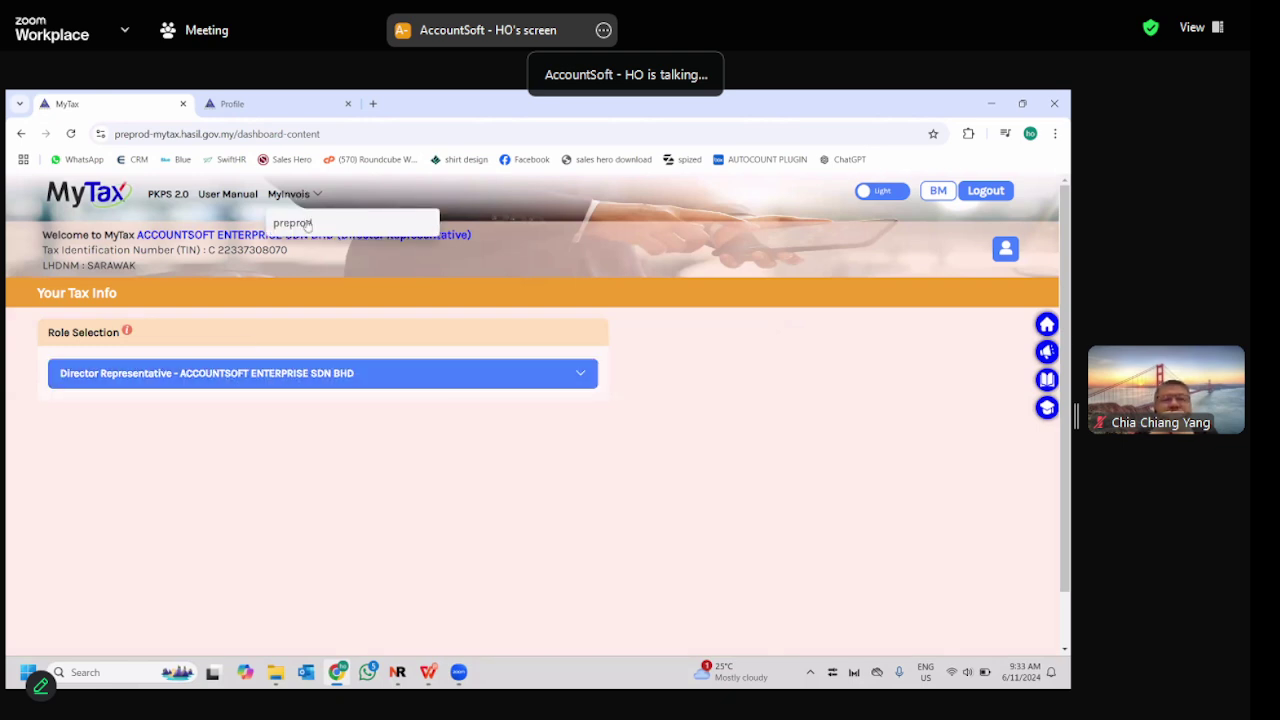
left_click(305, 224)
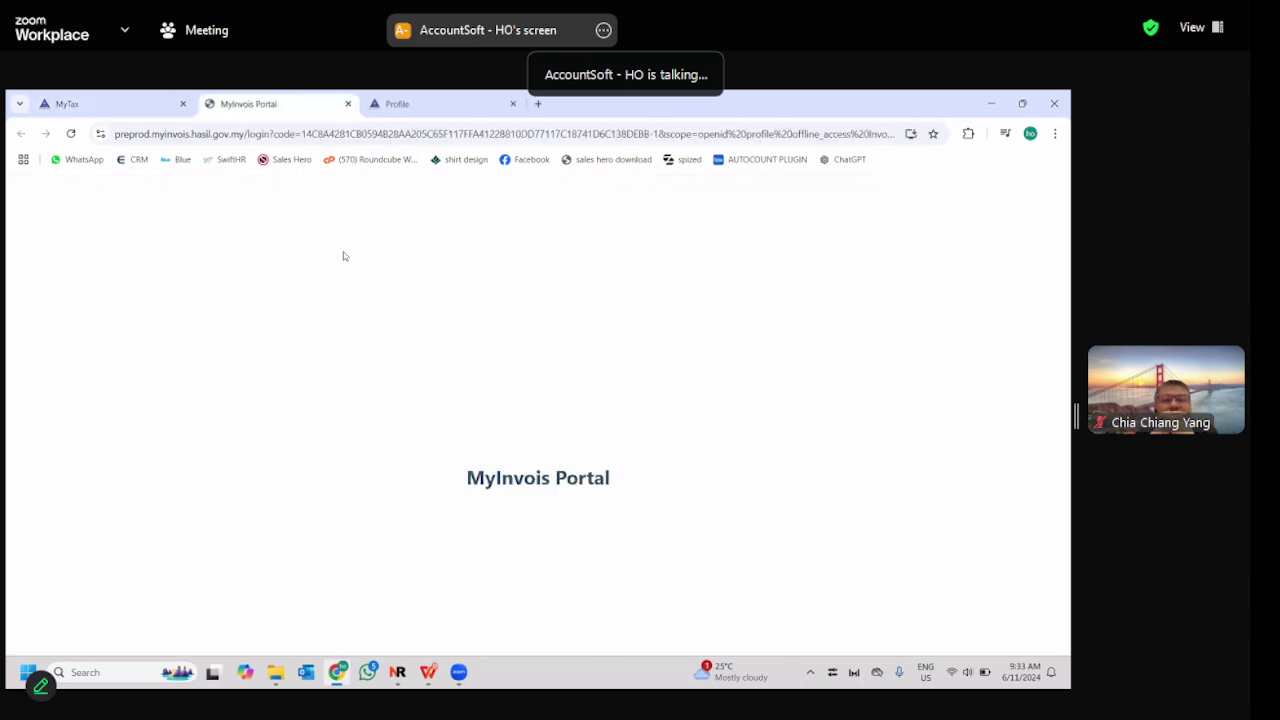
Close the old Profile tab, review MyTax roles, then show the MyInvois account options.
left_click(513, 103)
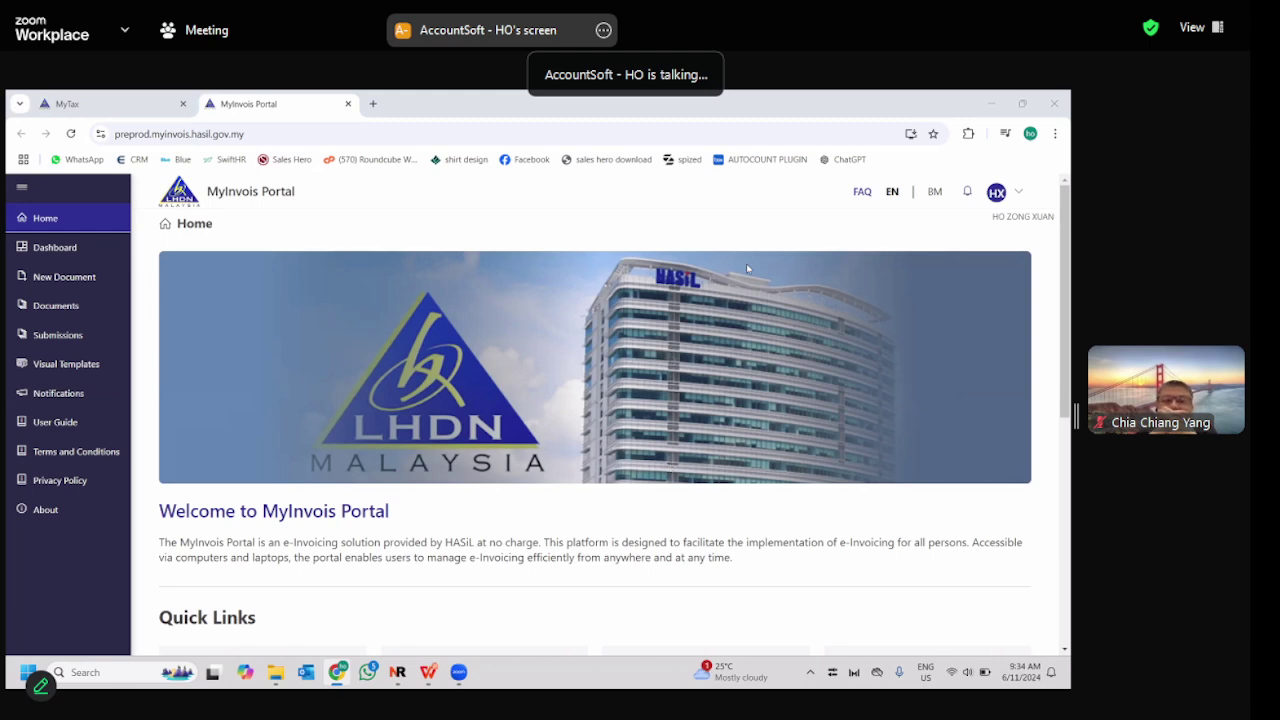
left_click(67, 103)
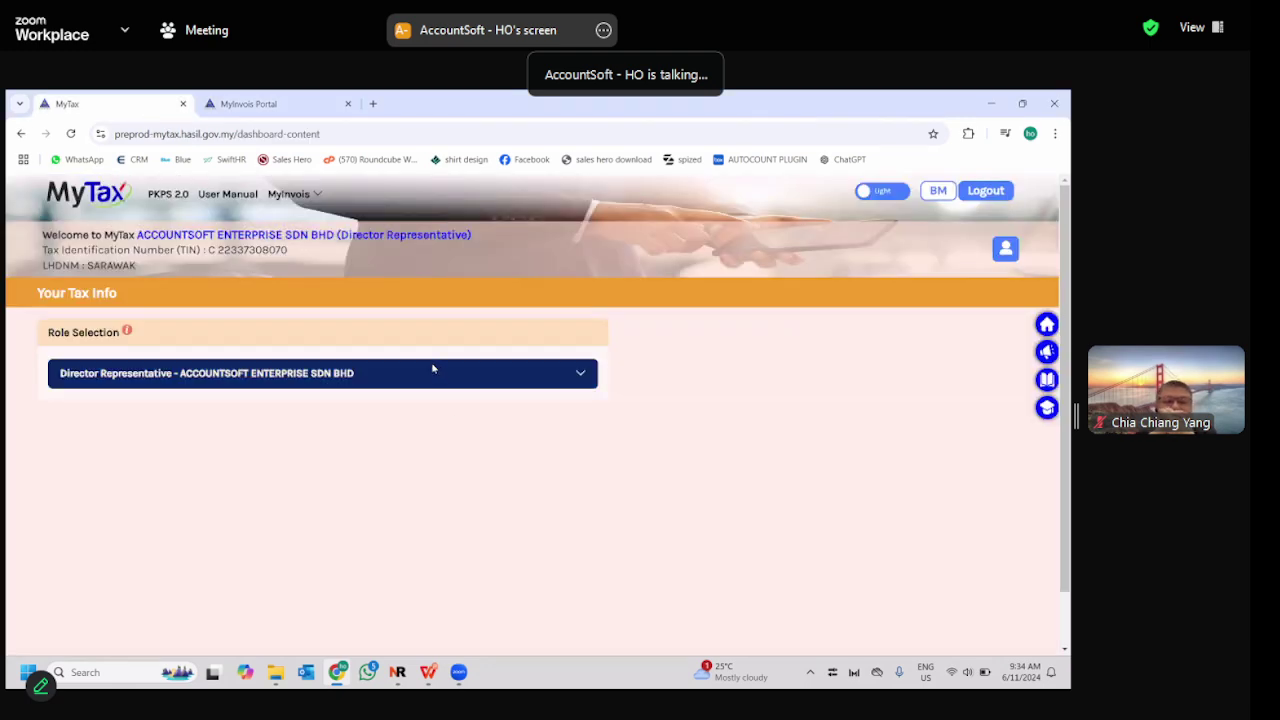
left_click(435, 371)
left_click(338, 330)
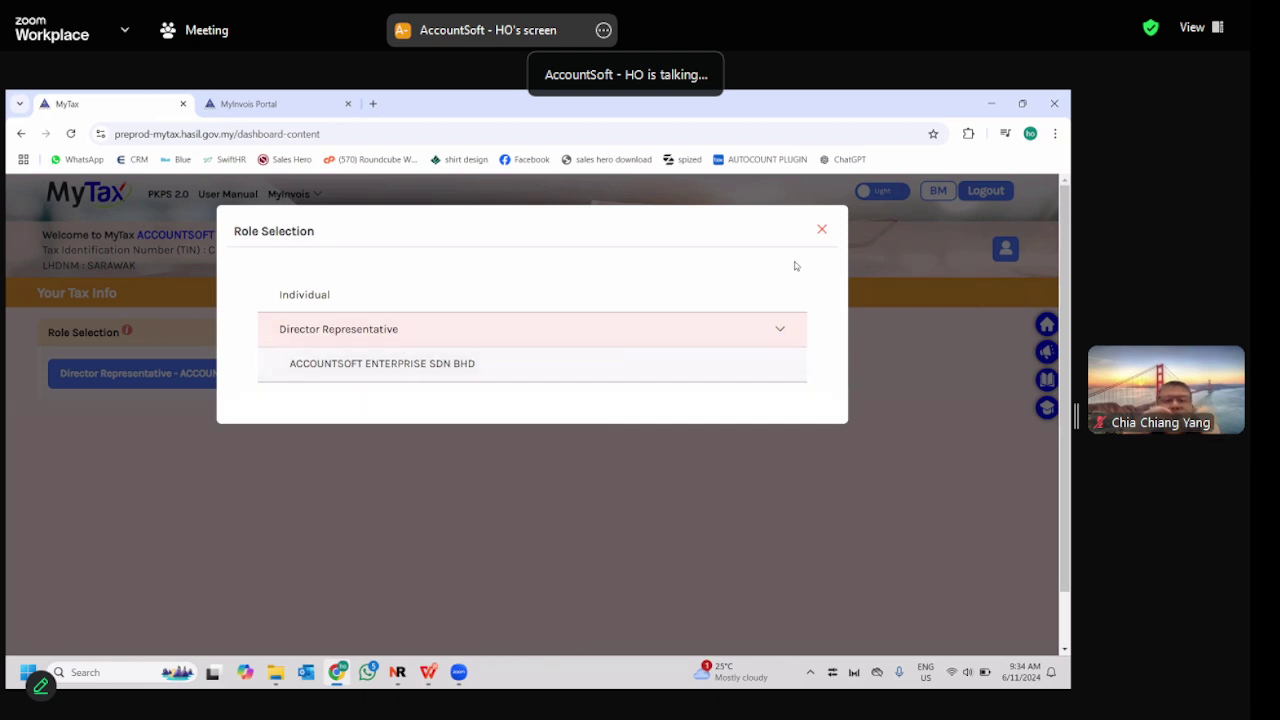
left_click(823, 230)
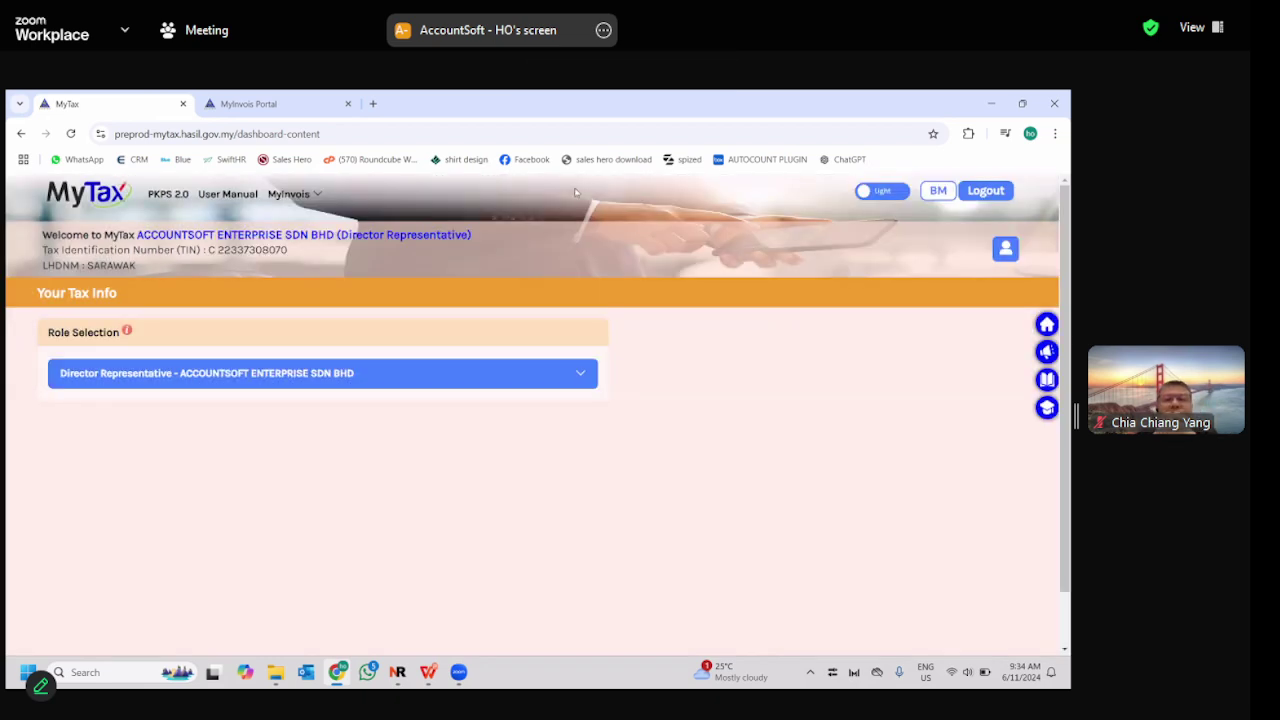
left_click(255, 103)
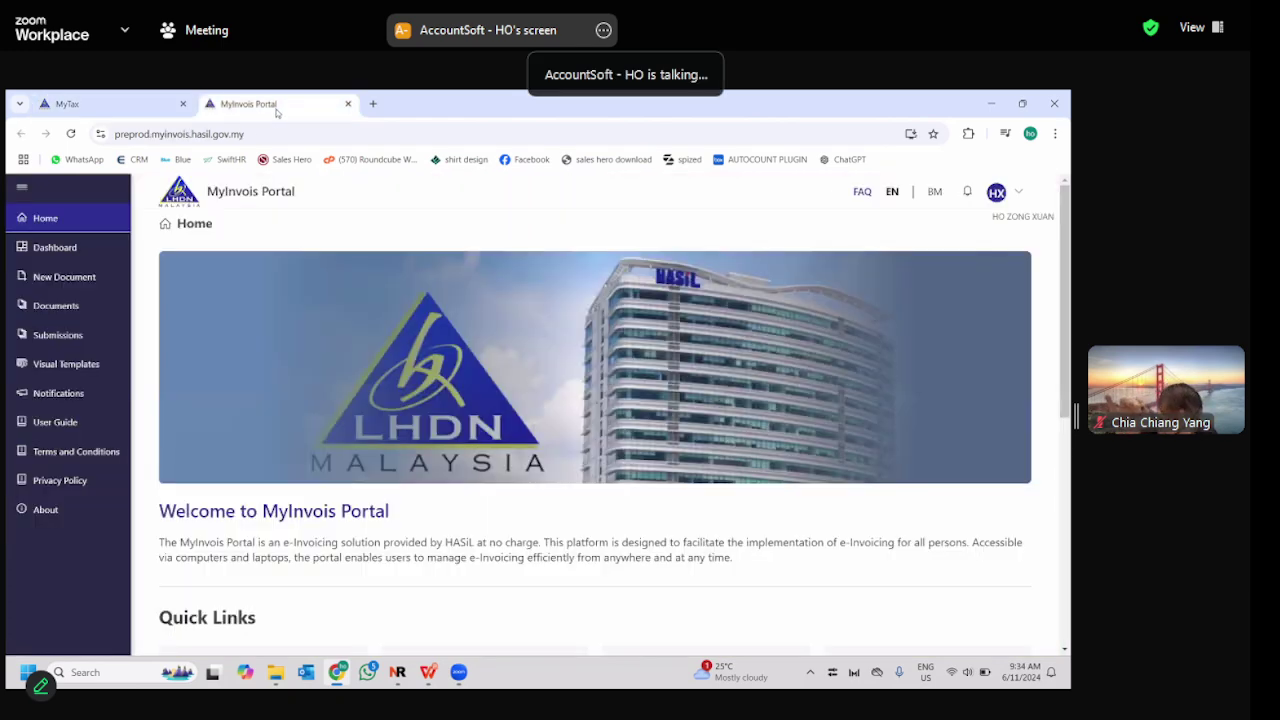
left_click(996, 192)
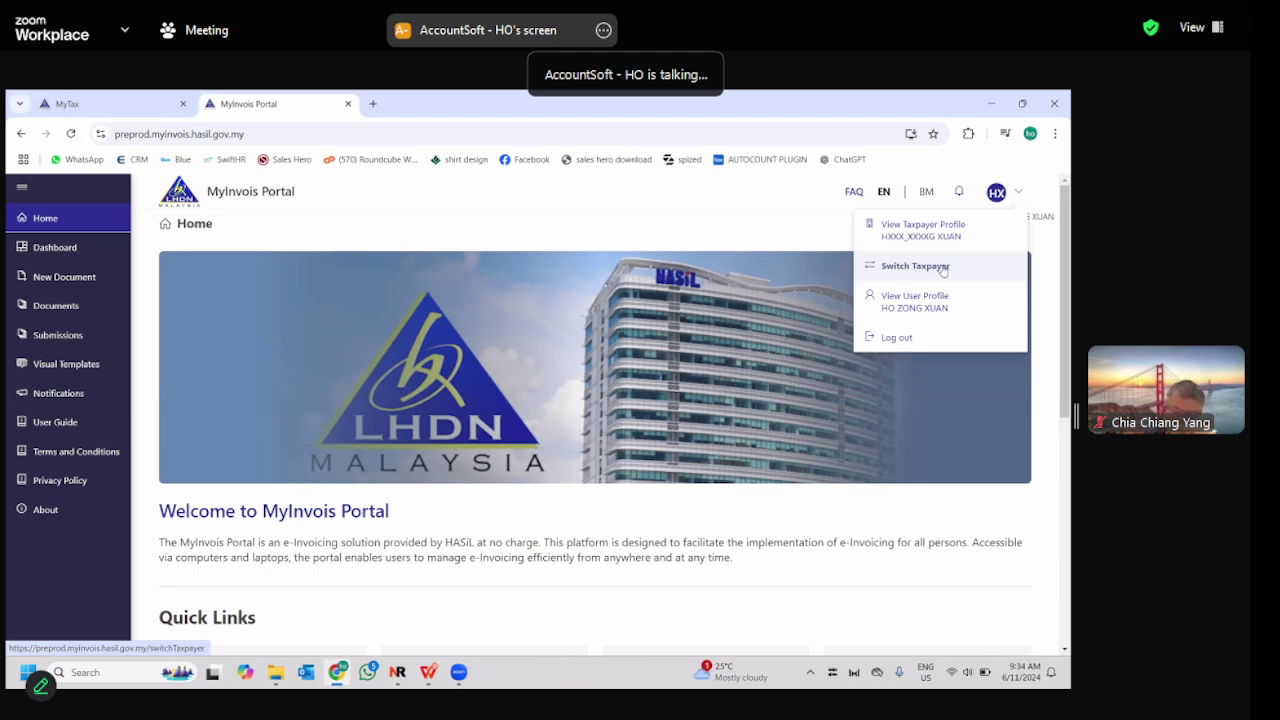
Switch the MyInvois taxpayer to ACCOUNTSOFT ENTERPRISE SDN BHD.
left_click(942, 268)
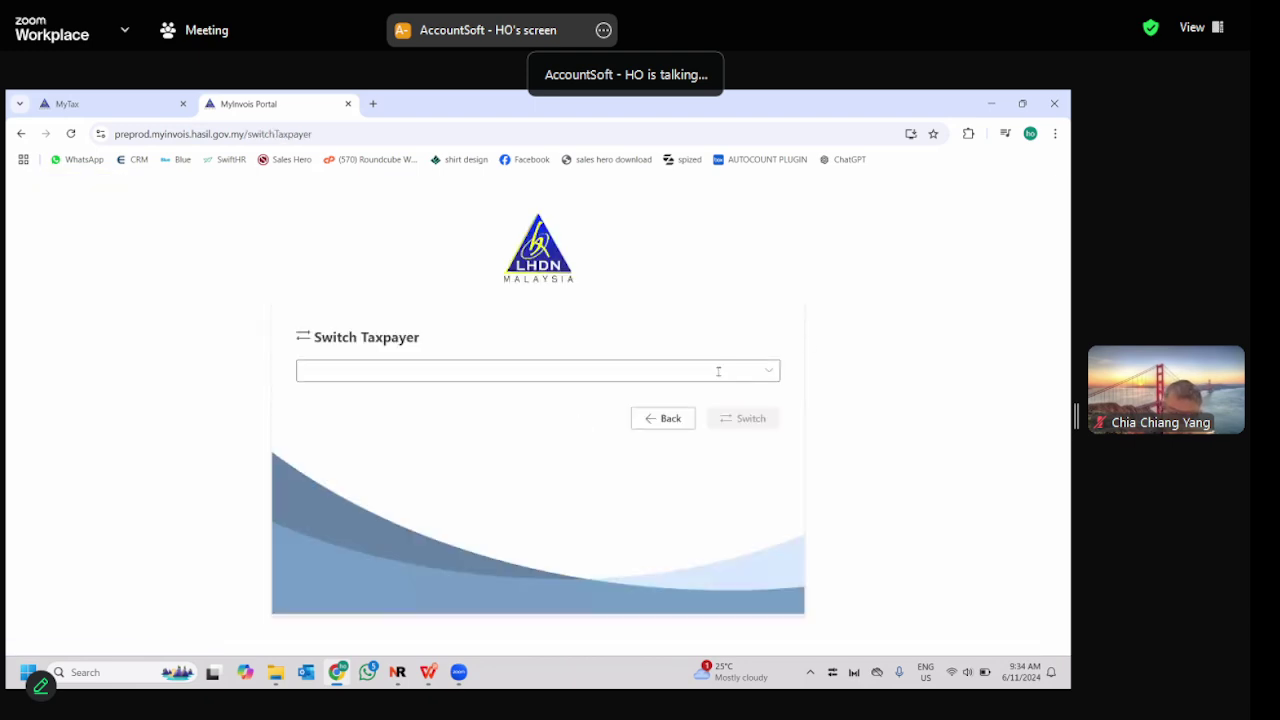
left_click(769, 371)
left_click(424, 395)
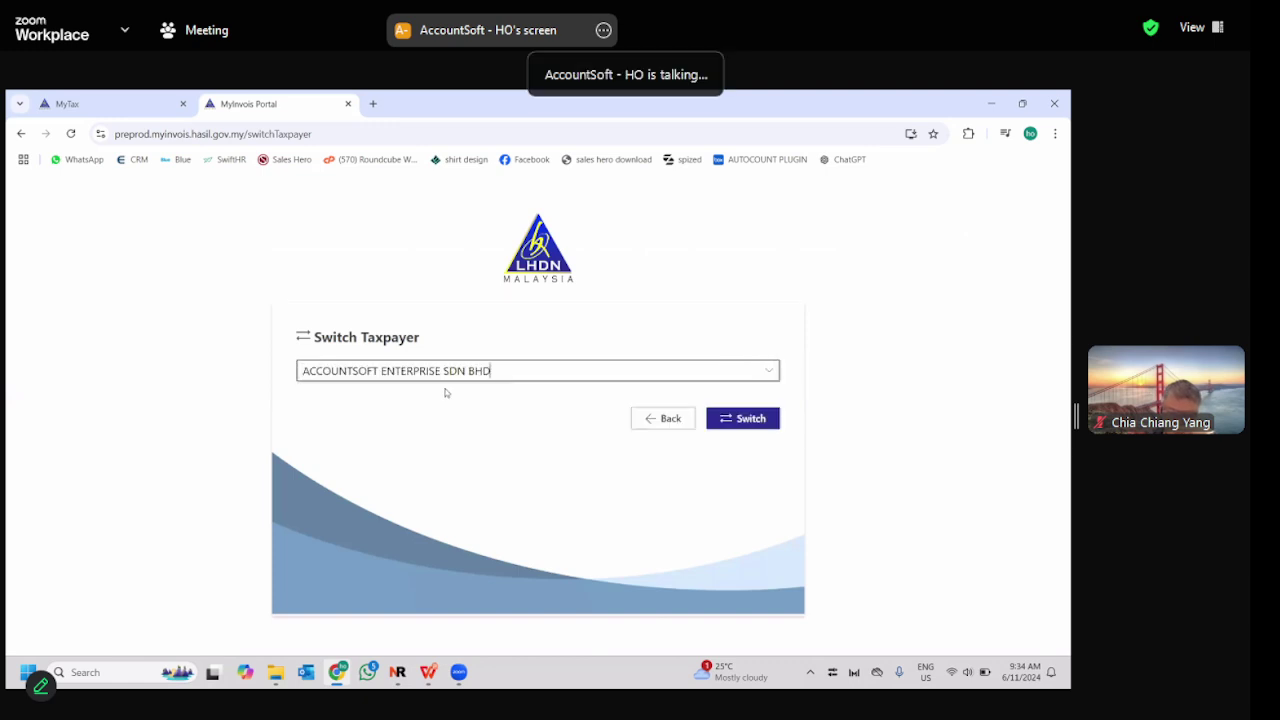
left_click(745, 423)
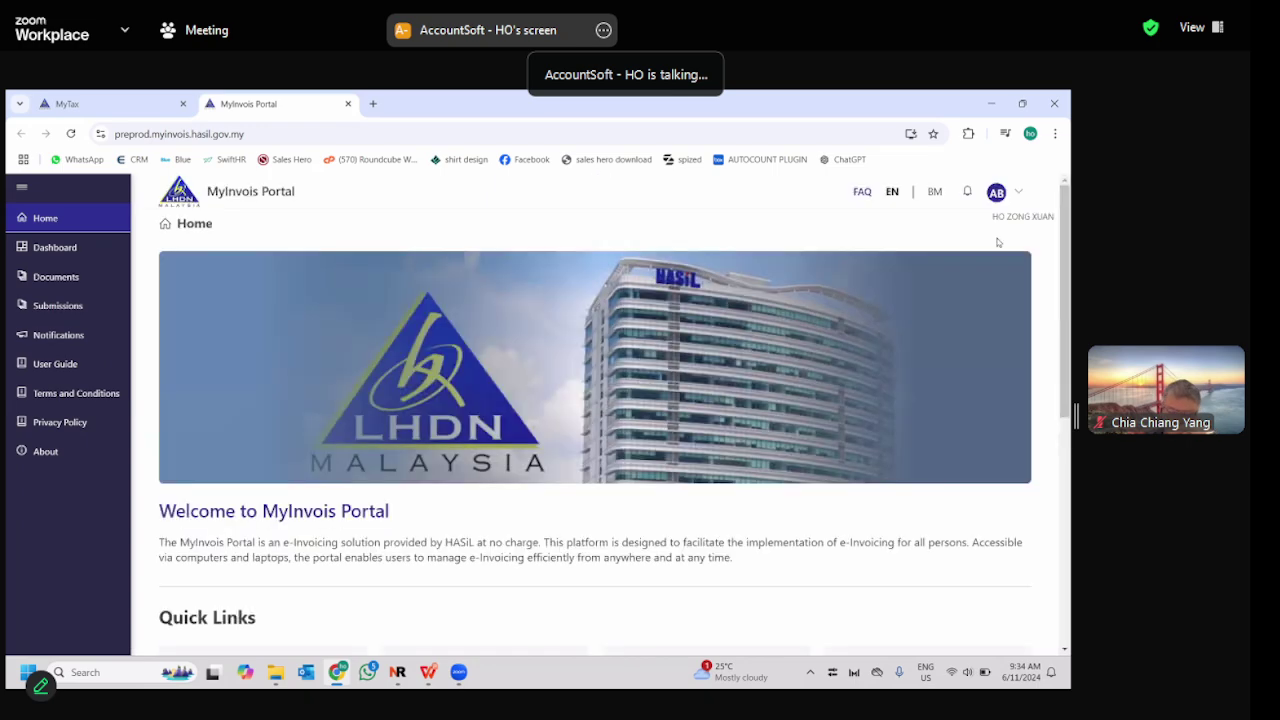
Switch the MyInvois taxpayer back to the individual taxpayer.
left_click(998, 192)
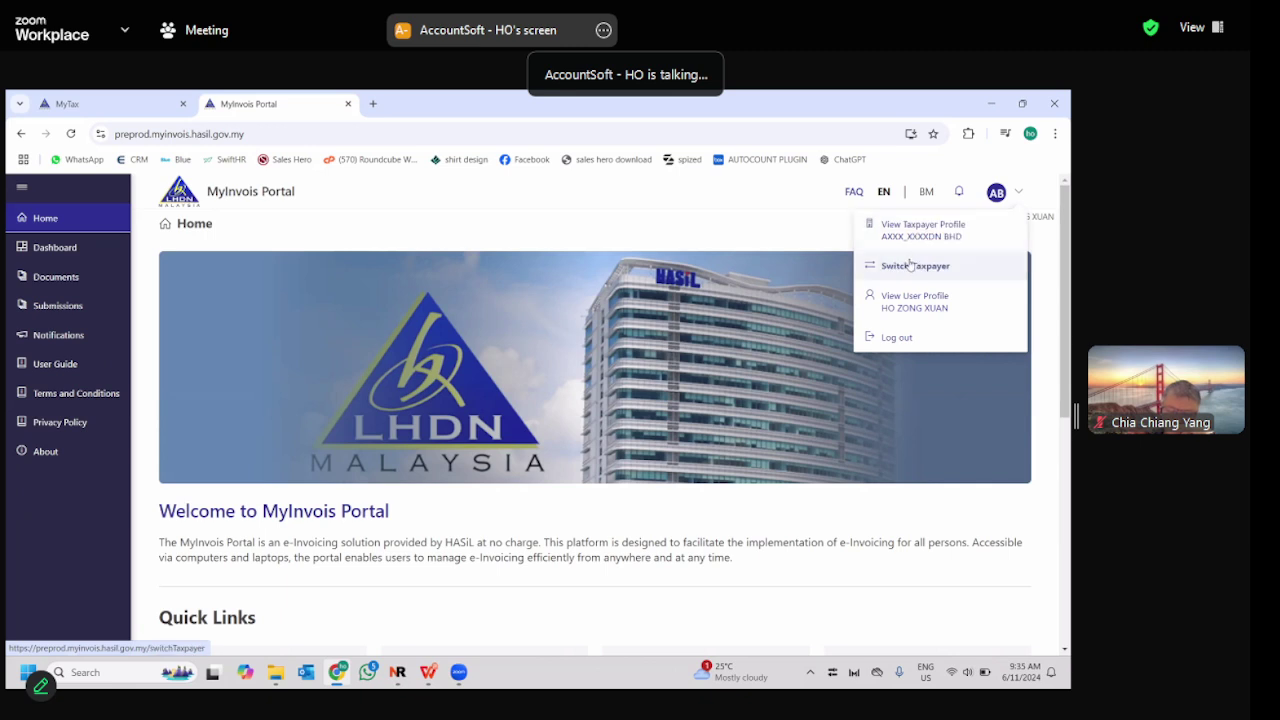
left_click(905, 268)
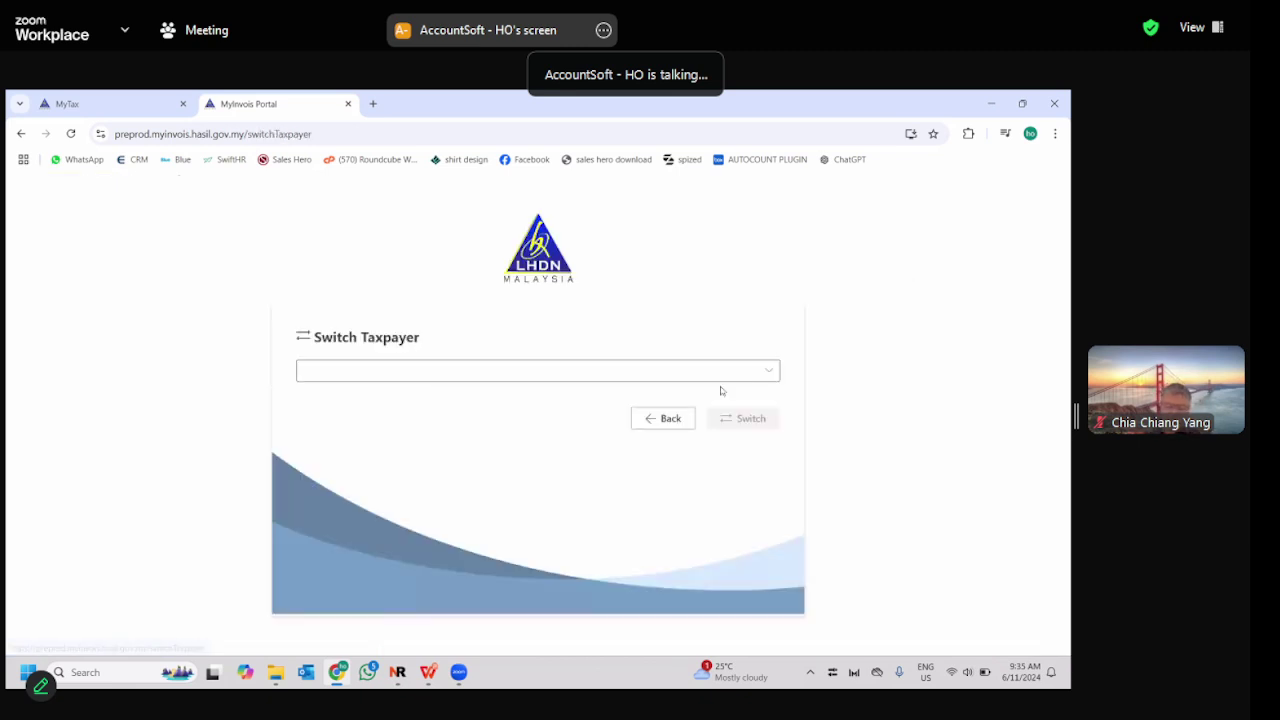
left_click(768, 371)
left_click(391, 419)
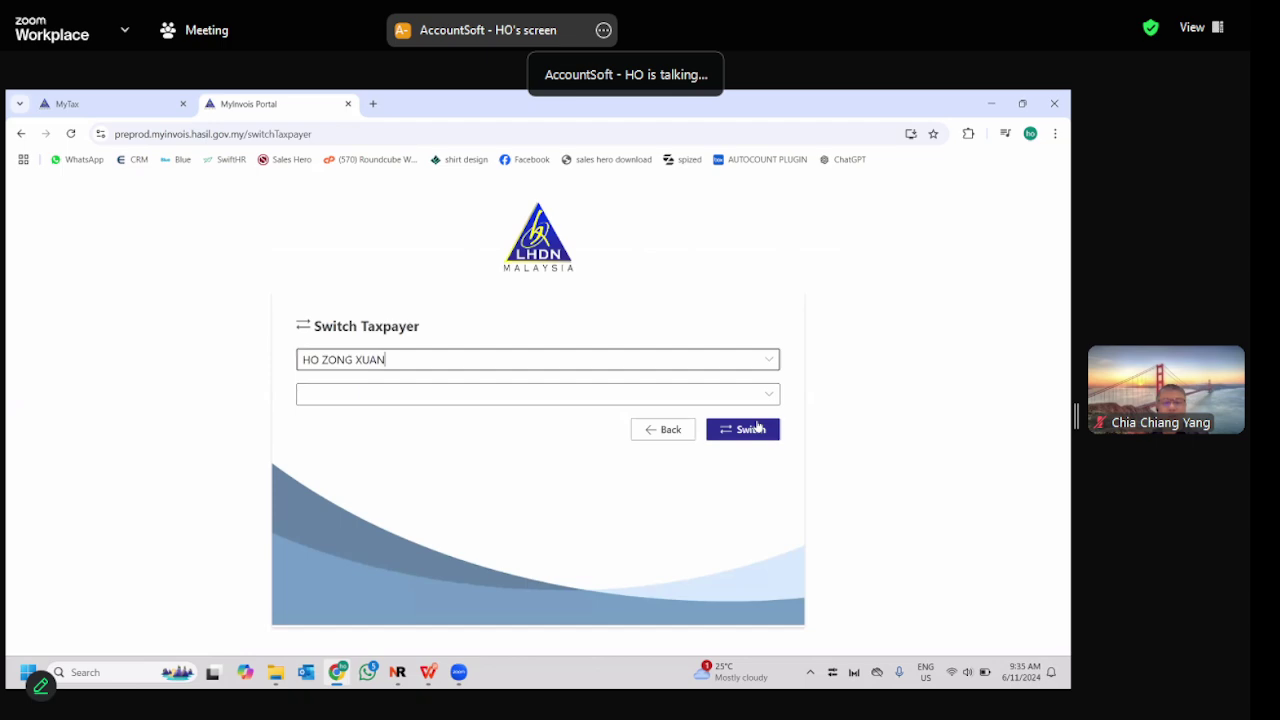
left_click(755, 429)
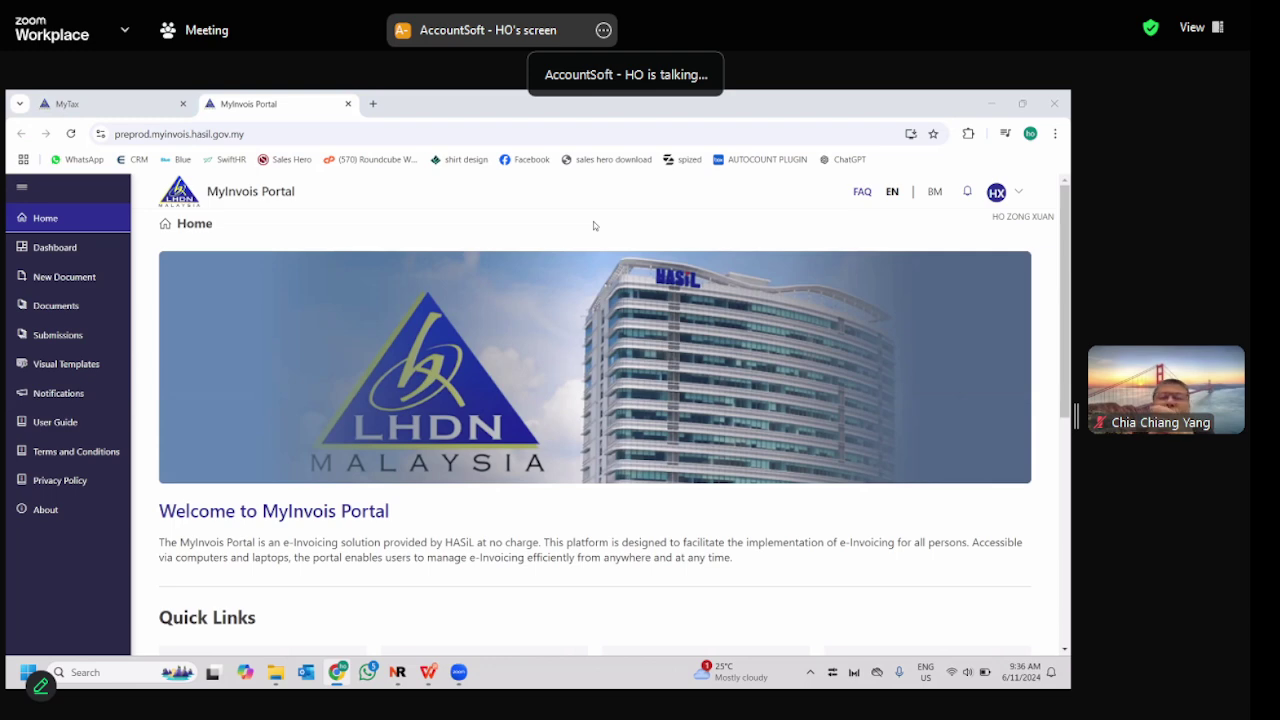
Minimise Chrome and WPS Presentation and launch AutoCount Accounting 2.2 from the desktop.
left_click(995, 107)
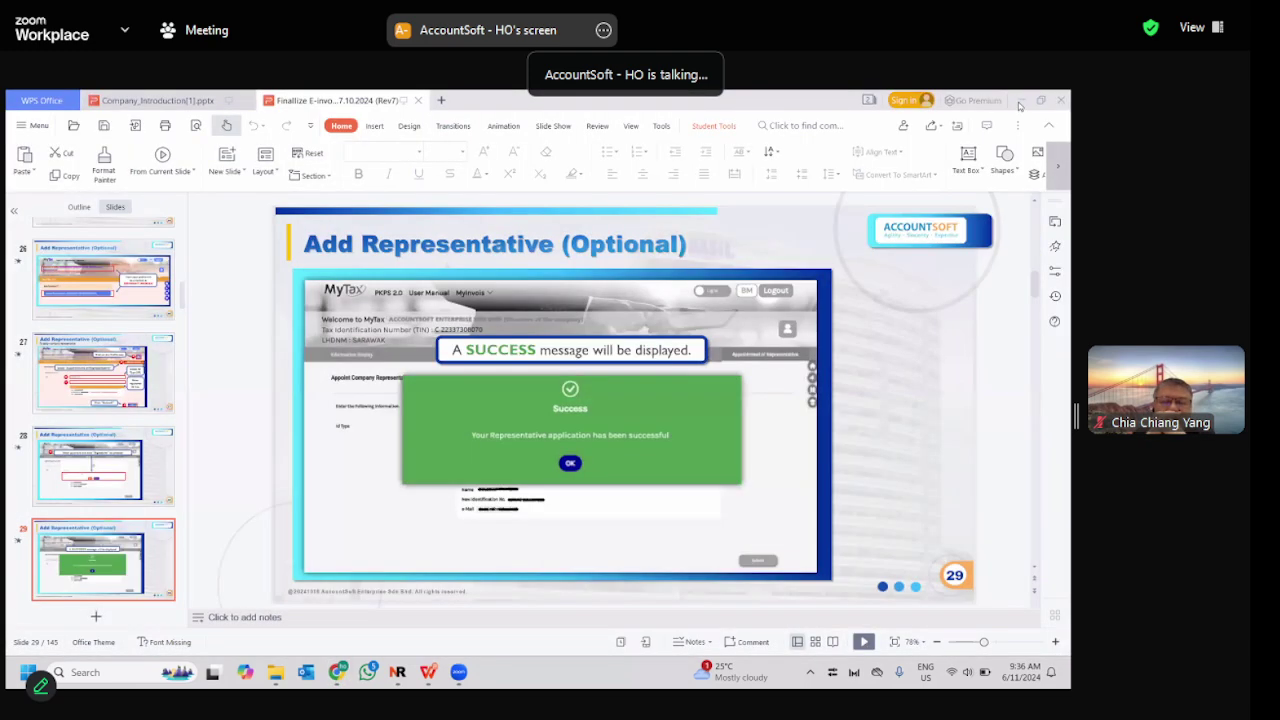
left_click(1022, 99)
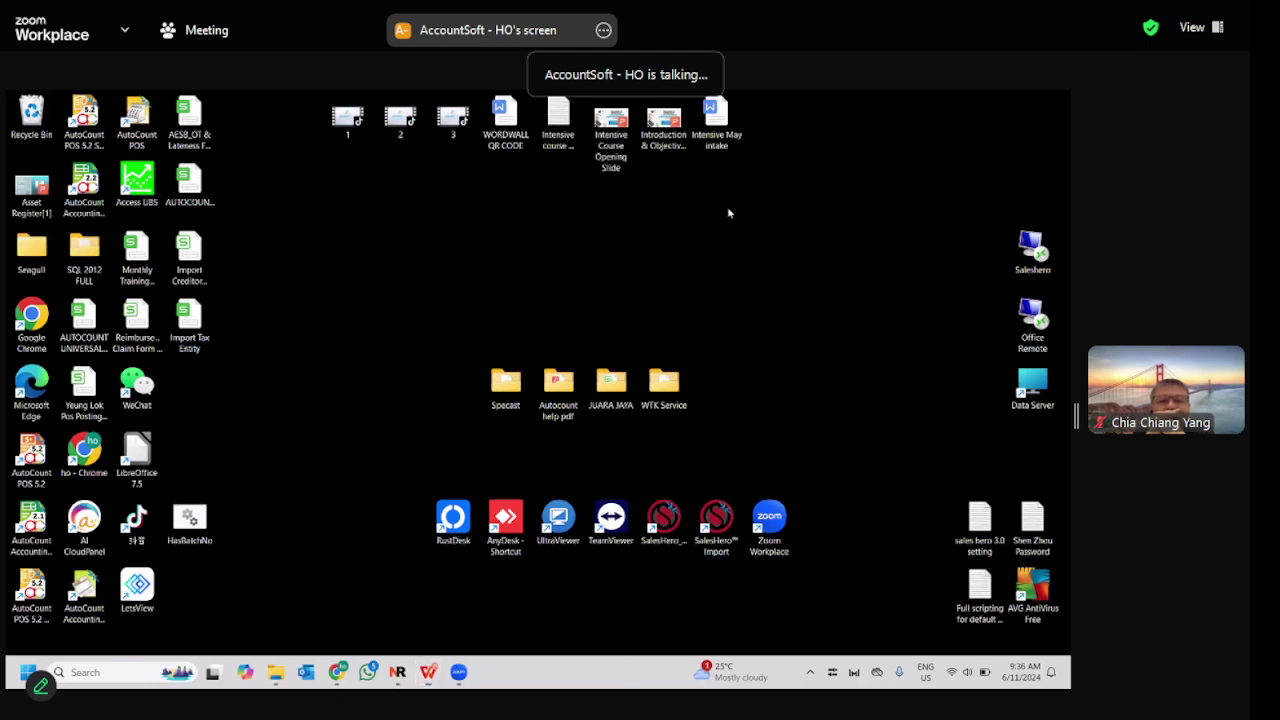
left_click(90, 185)
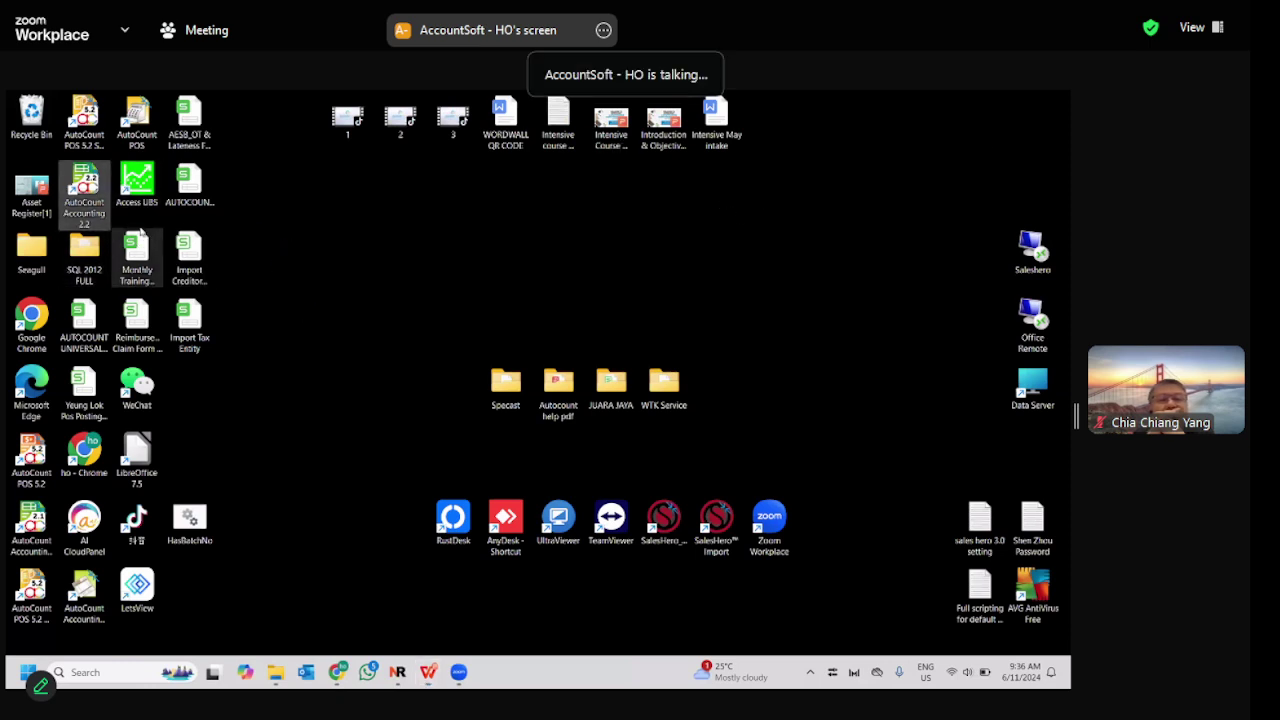
double_click(88, 203)
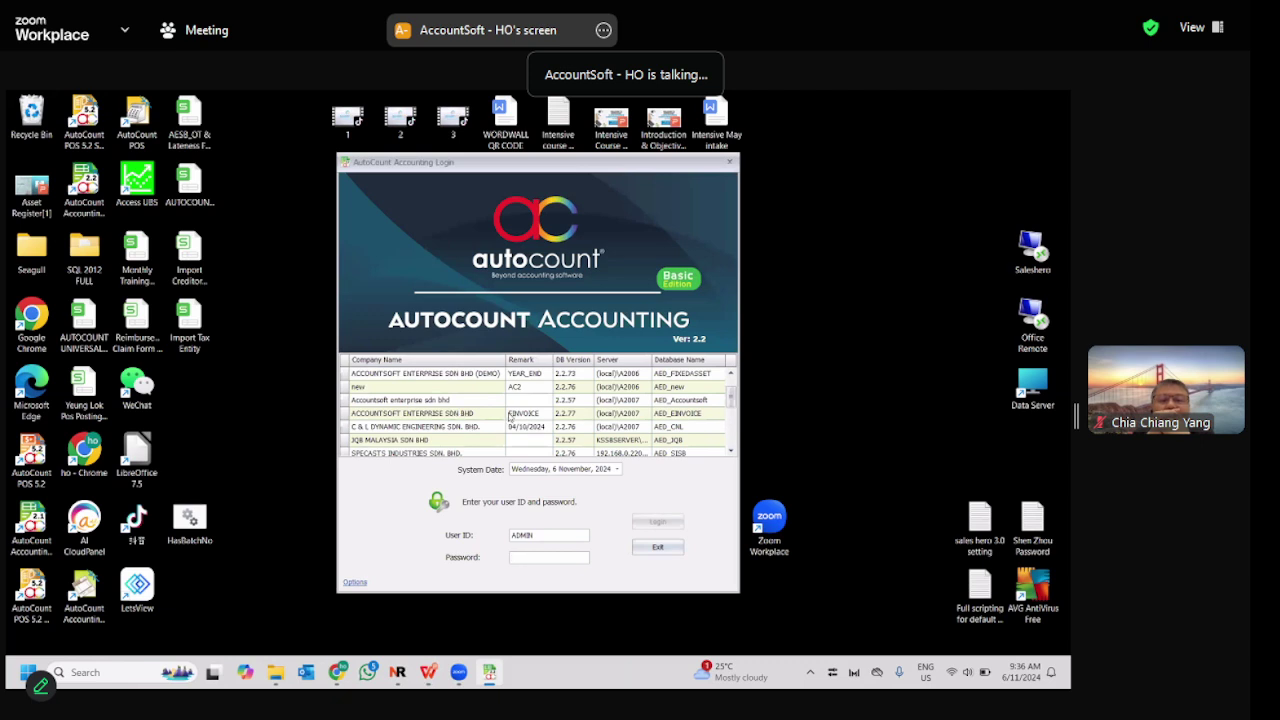
Log in to the ACCOUNTSOFT ENTERPRISE SDN BHD (EINVOICE) company with the account password.
left_click(508, 414)
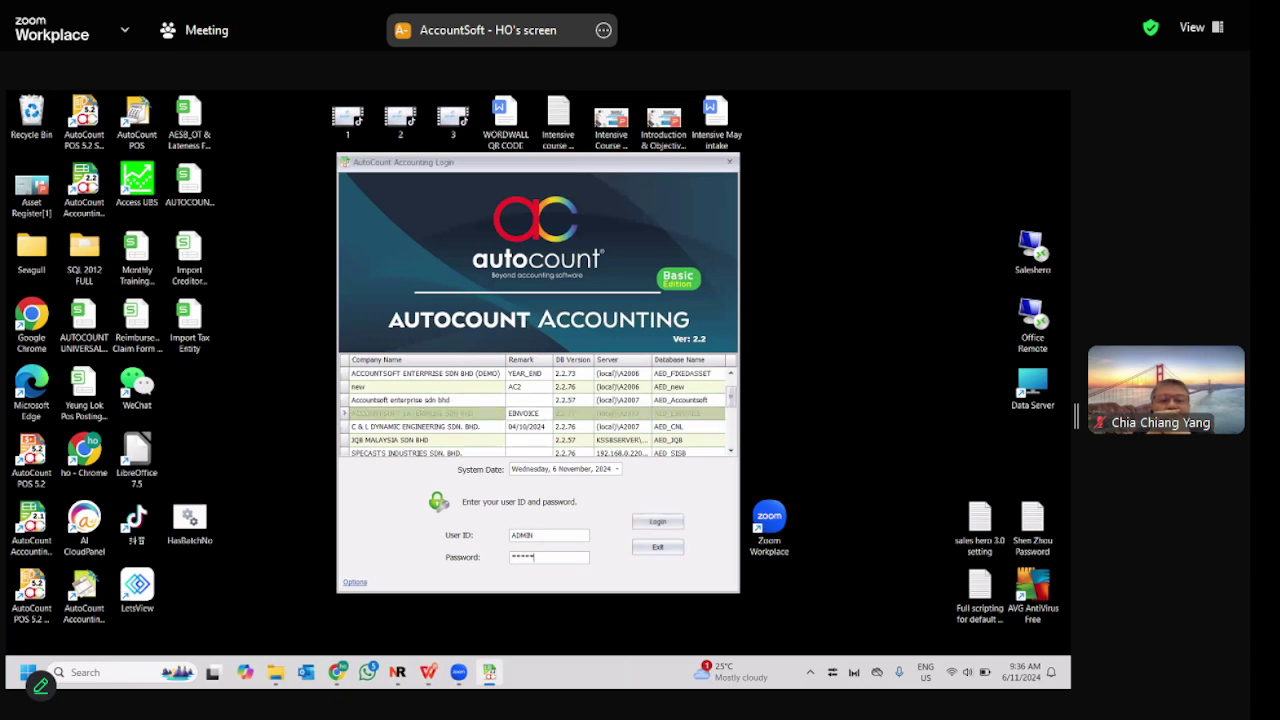
key("Return")
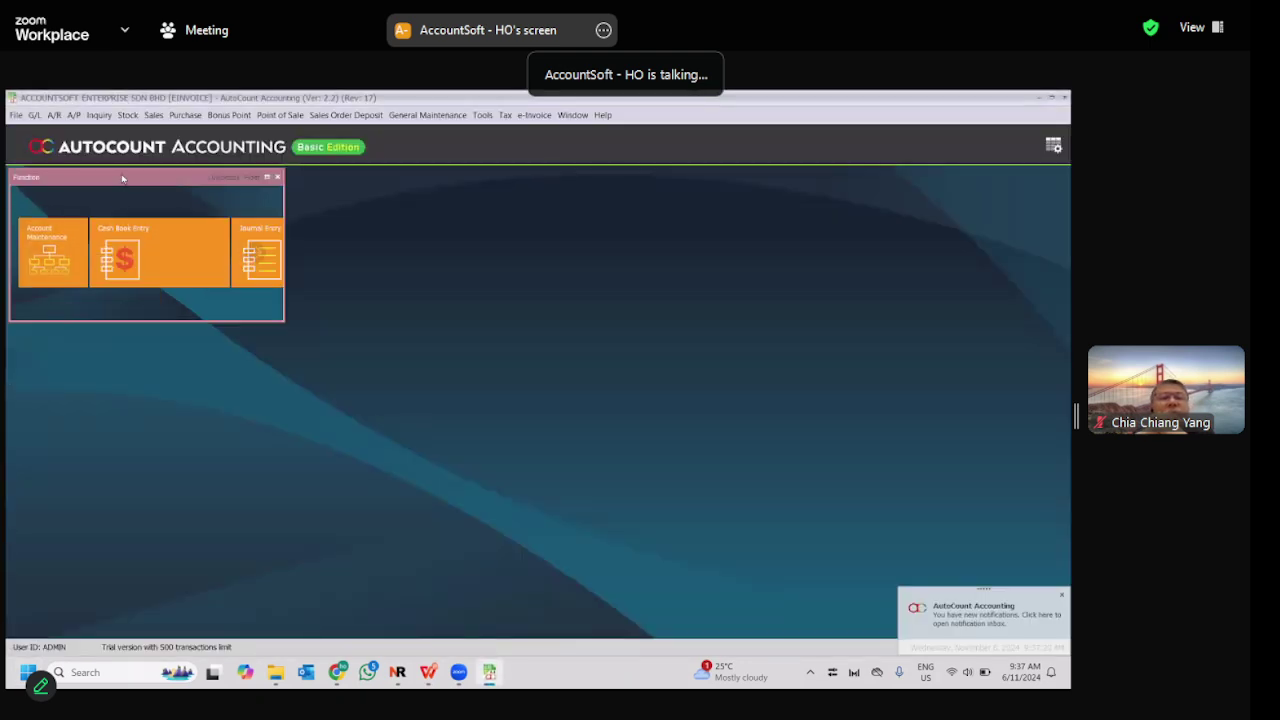
Maximise the Function panel to show all module tiles and bring up the Tools menu.
double_click(122, 177)
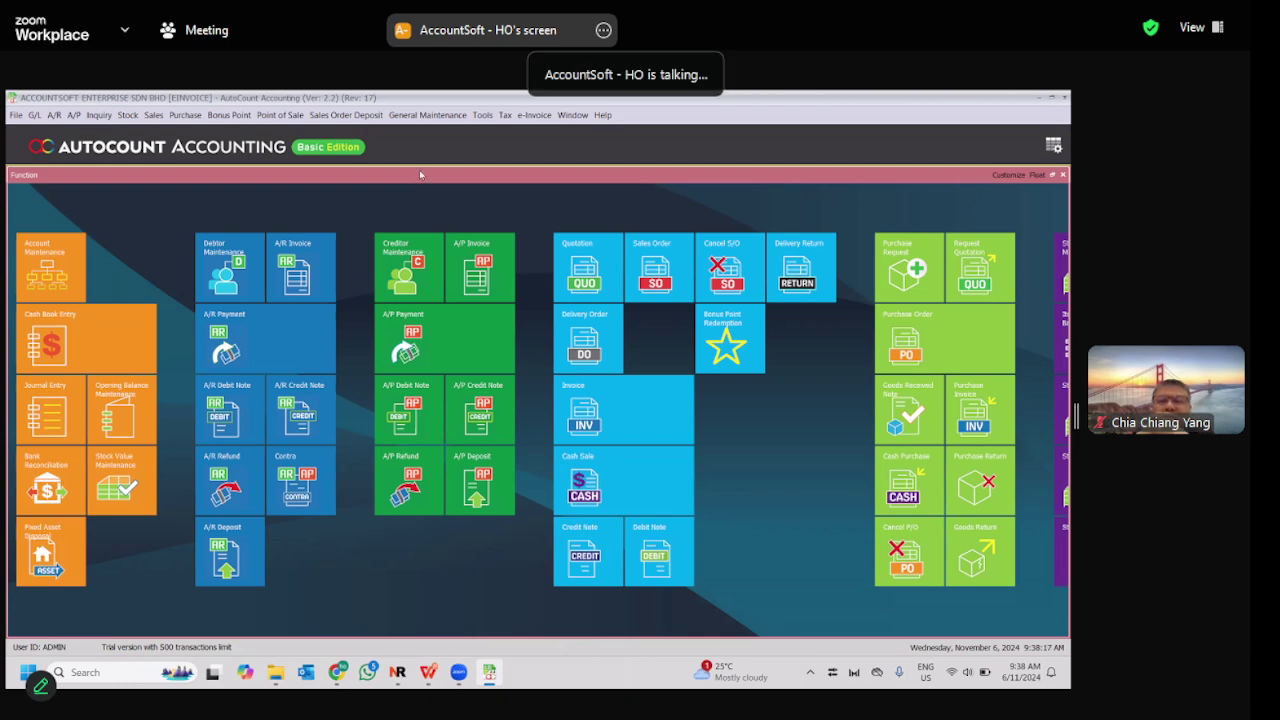
left_click(482, 115)
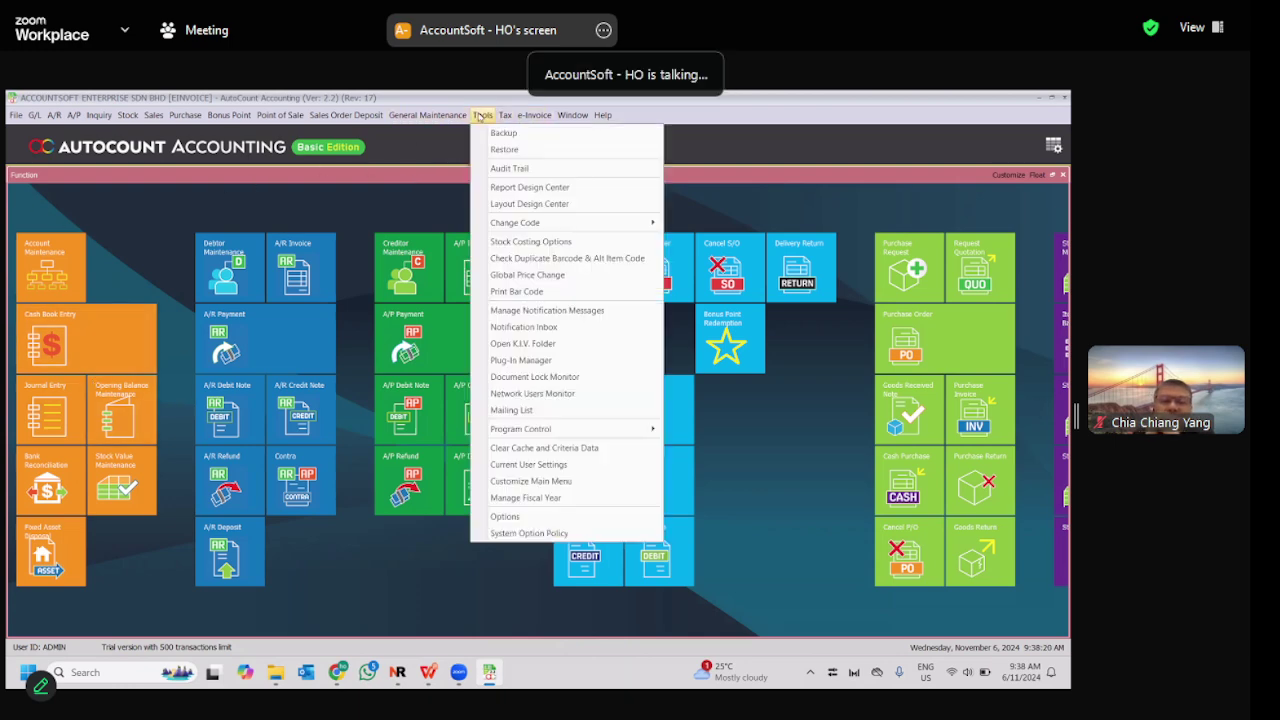
Bring up the Options e-Invoice settings under Country & Tax and highlight the 01/07/2024 start day.
left_click(529, 517)
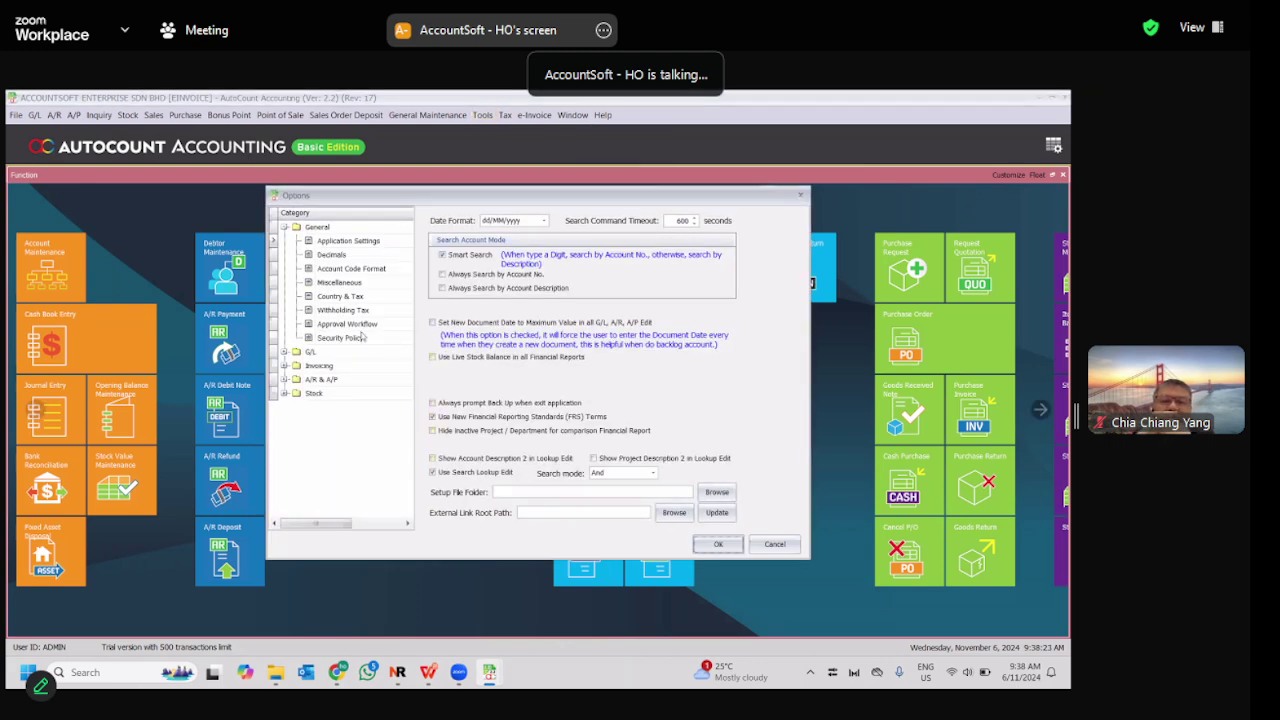
left_click(368, 297)
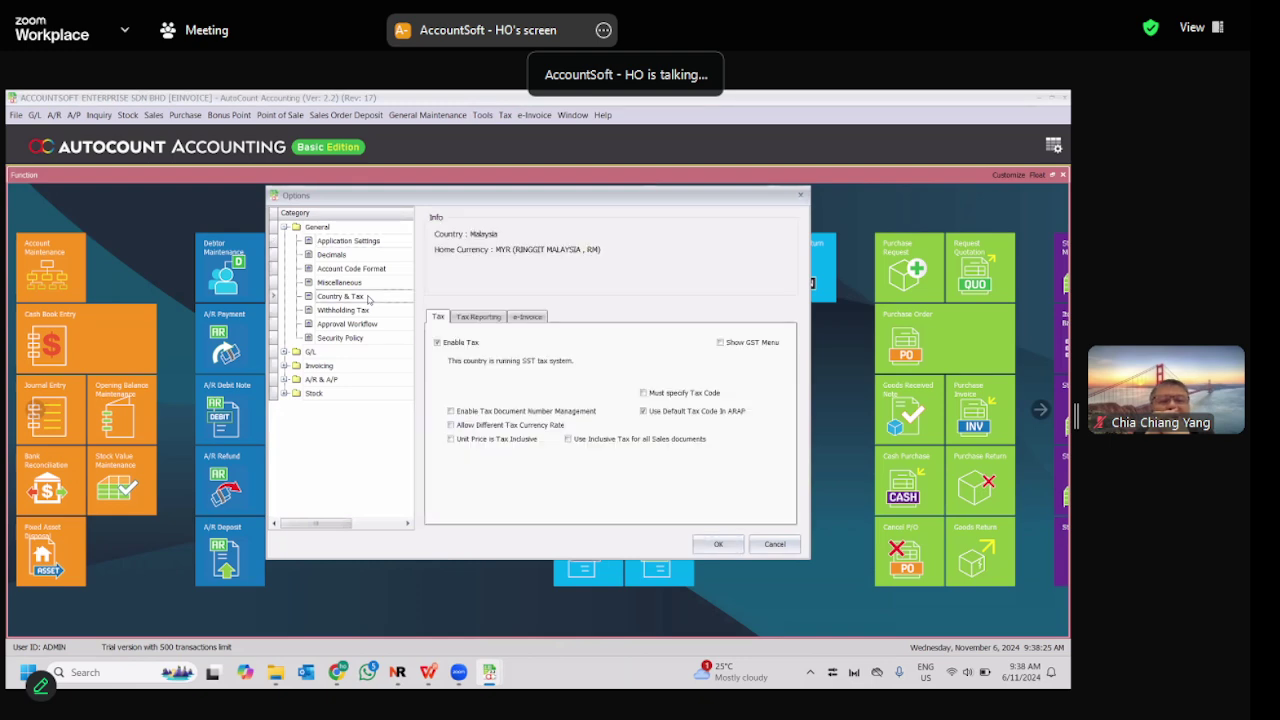
left_click(537, 317)
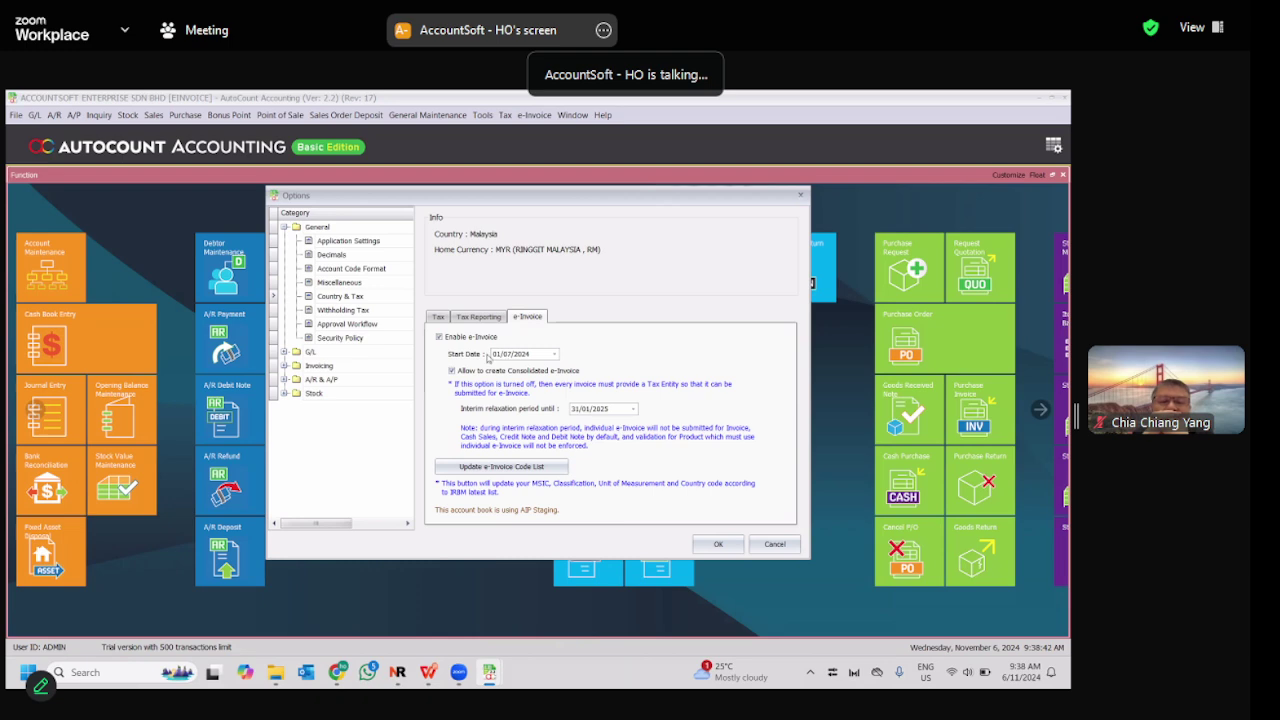
double_click(494, 355)
left_click_drag(531, 355, 471, 355)
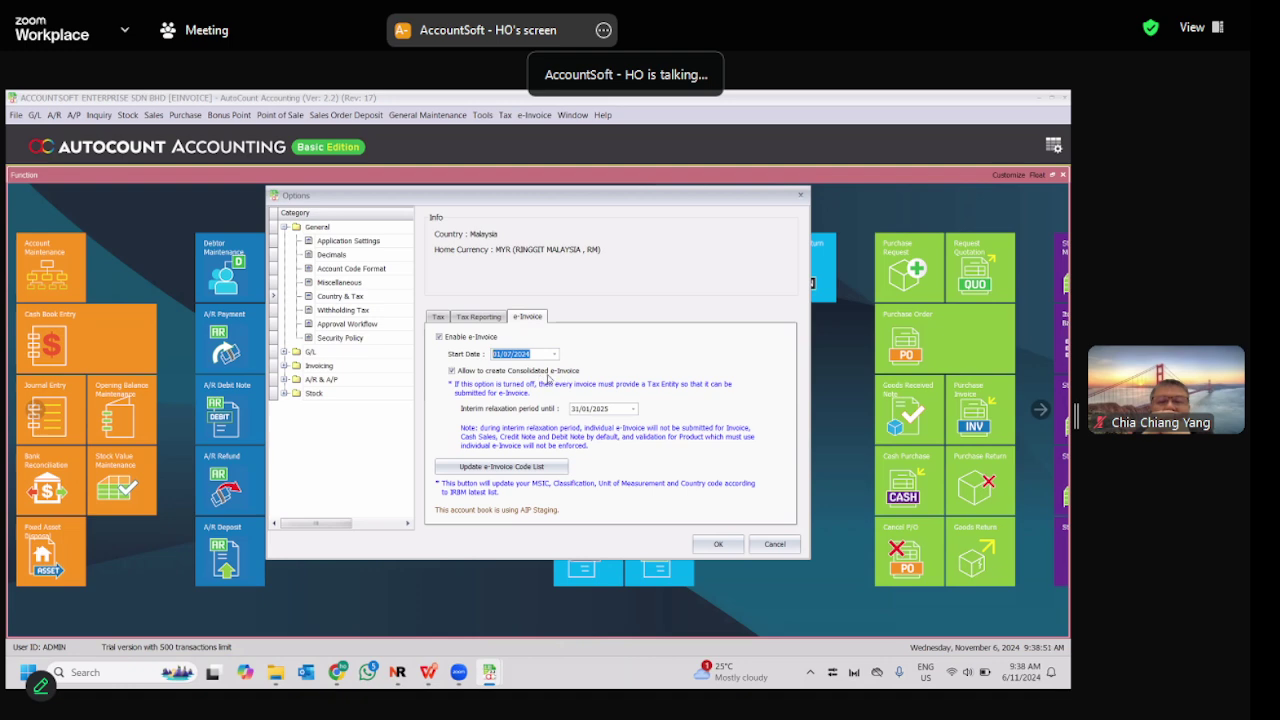
left_click(534, 355)
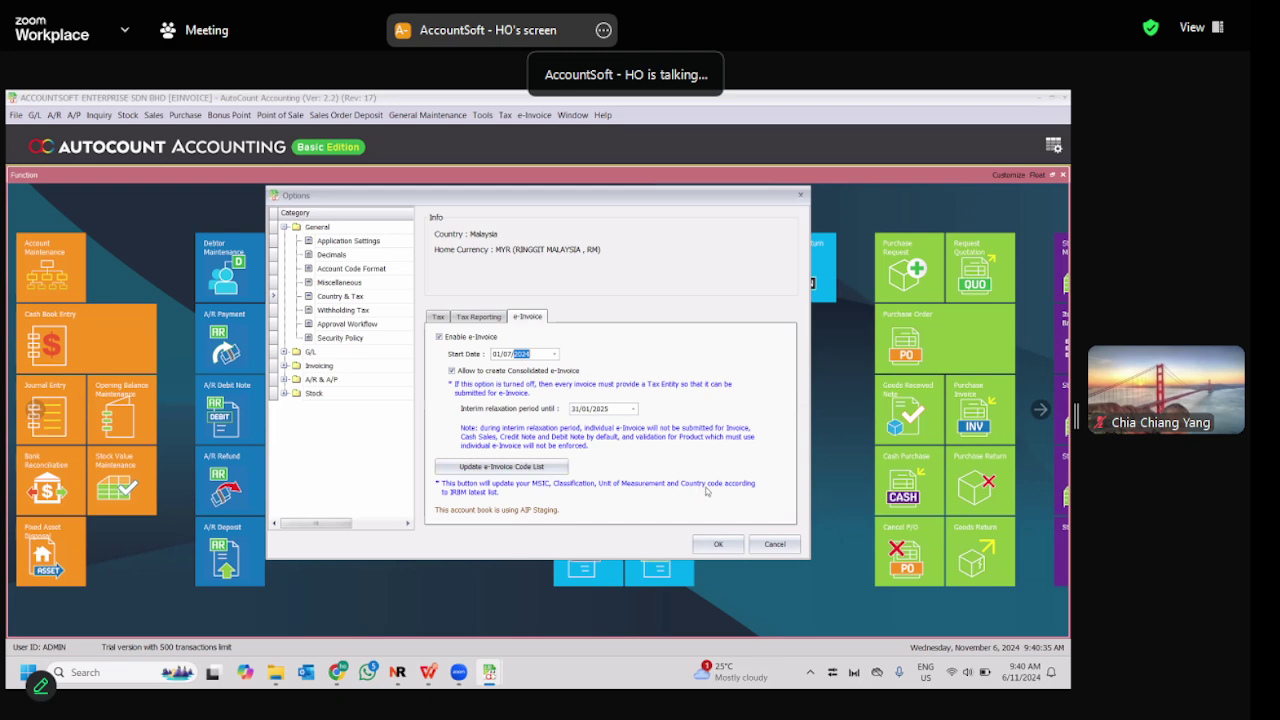
Update the e-Invoice code list to IRBM's latest twice, then close Options with OK.
left_click(508, 467)
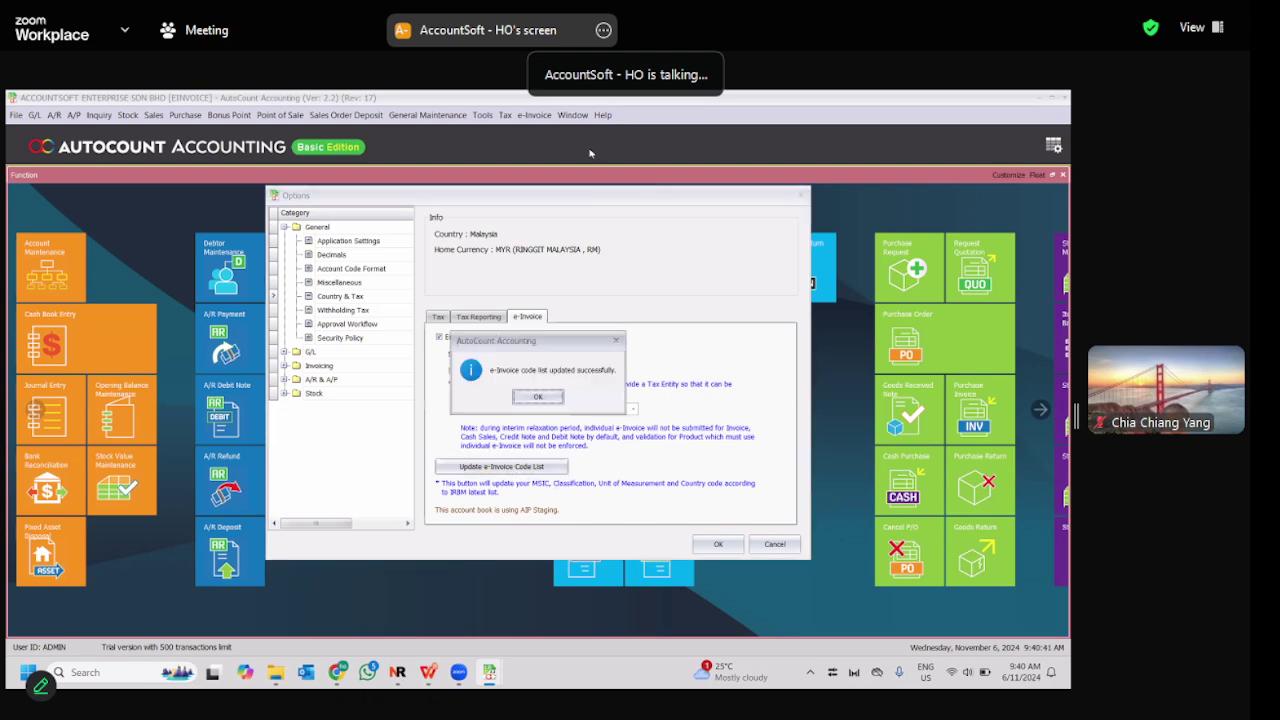
left_click(538, 396)
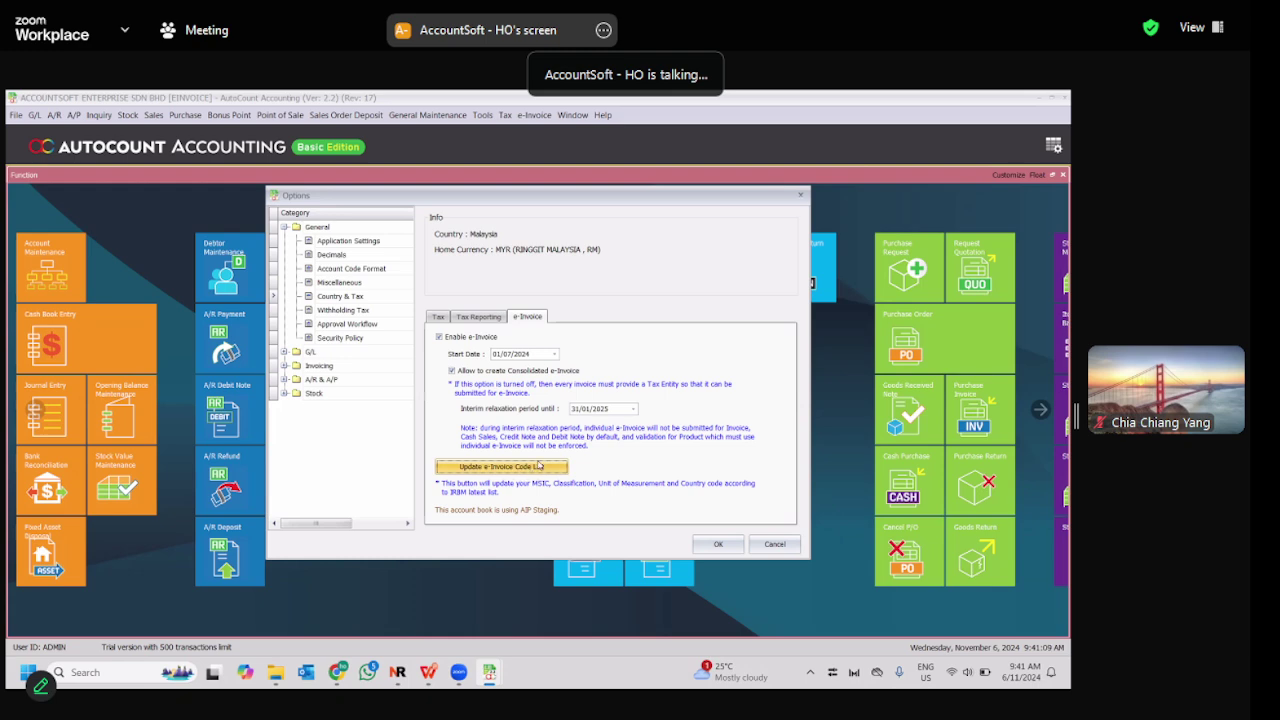
left_click(543, 468)
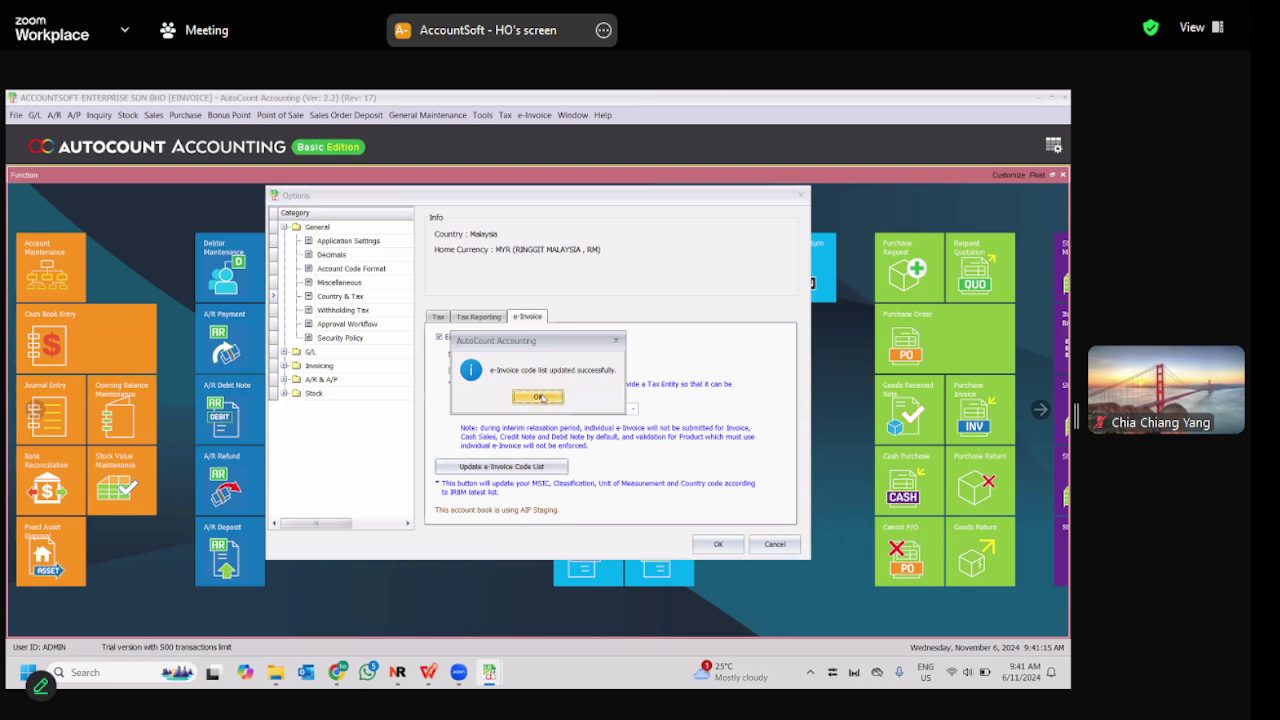
left_click(539, 397)
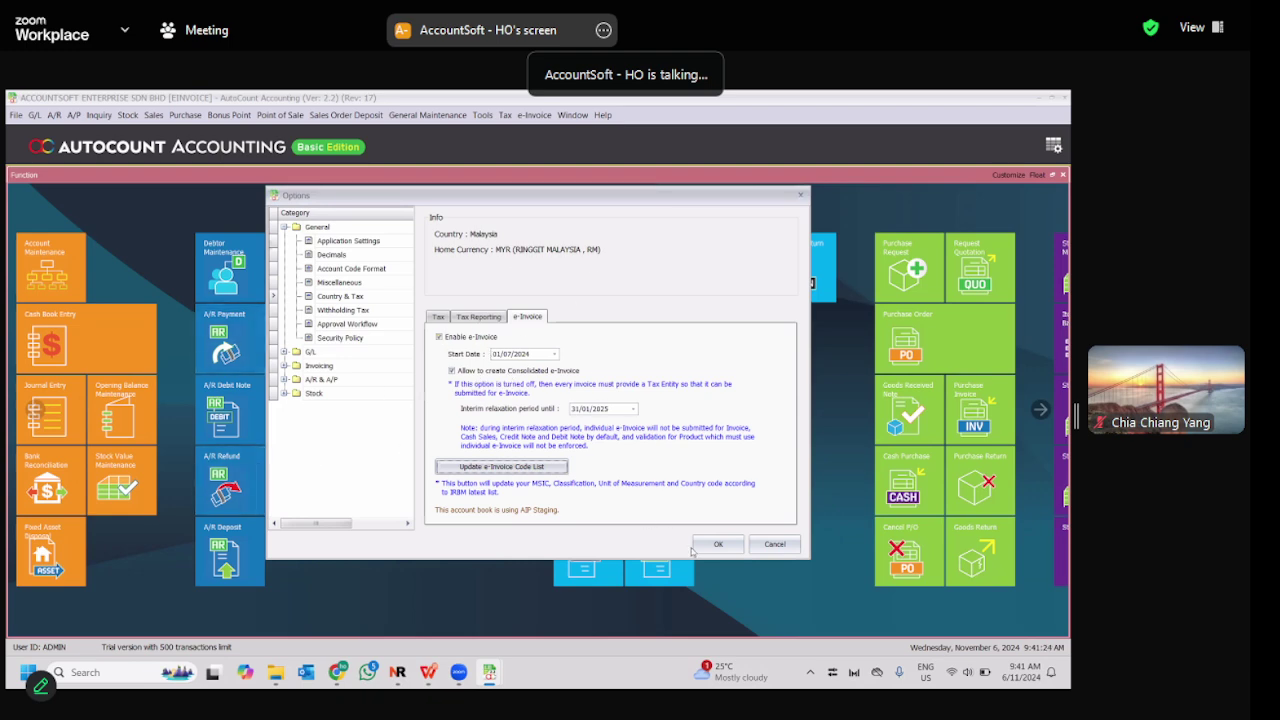
left_click(733, 549)
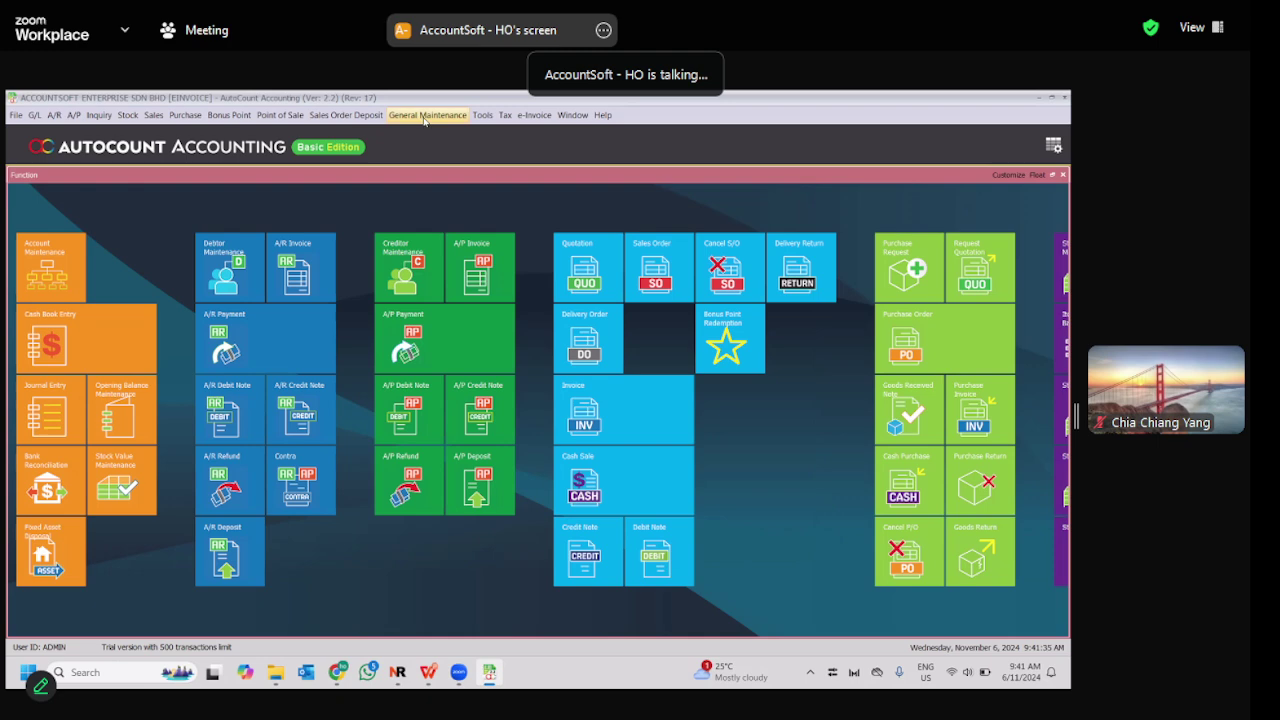
Open Company Profile's Logo & Report Header tab and select the TIN and MSIC Code 62919 lines.
left_click(425, 116)
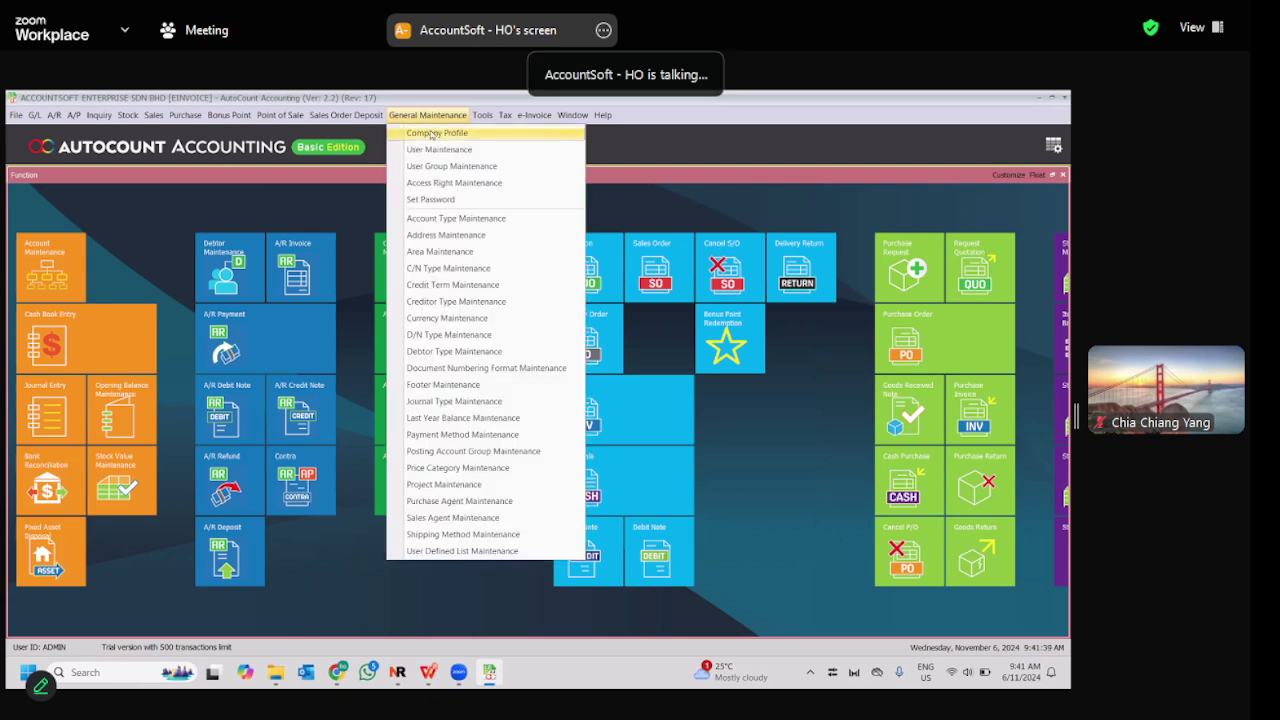
left_click(432, 133)
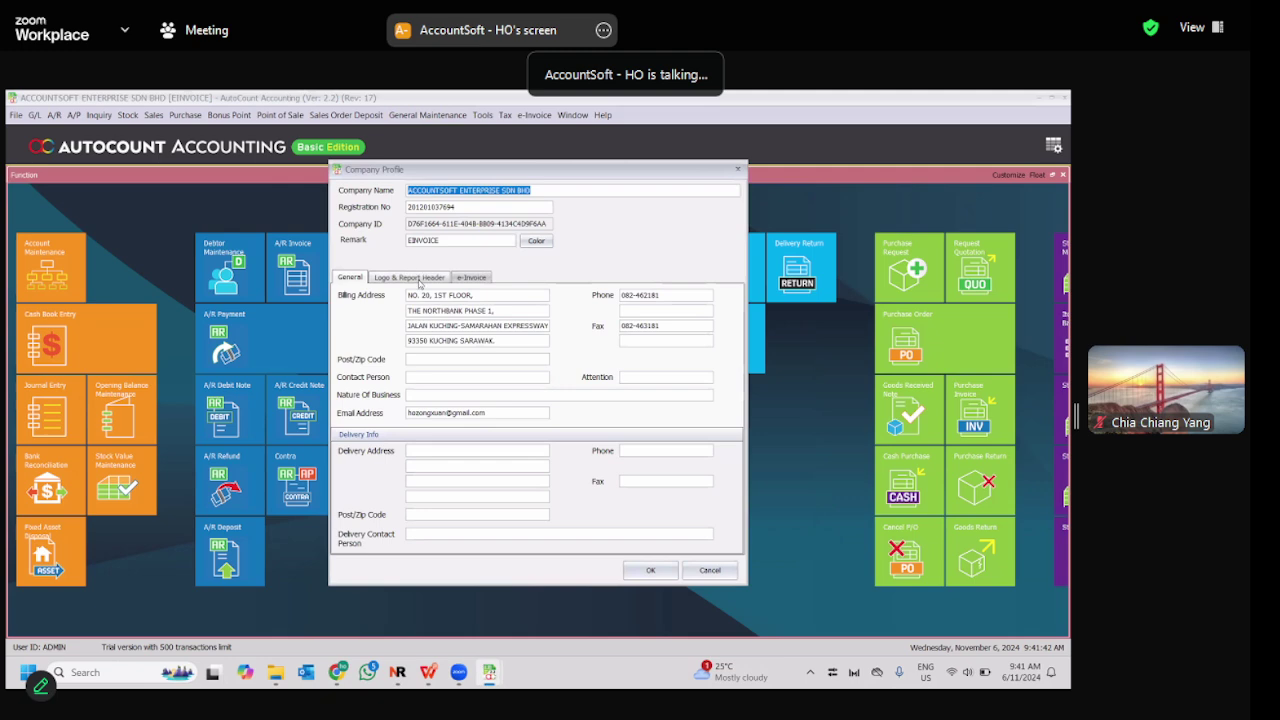
left_click(415, 279)
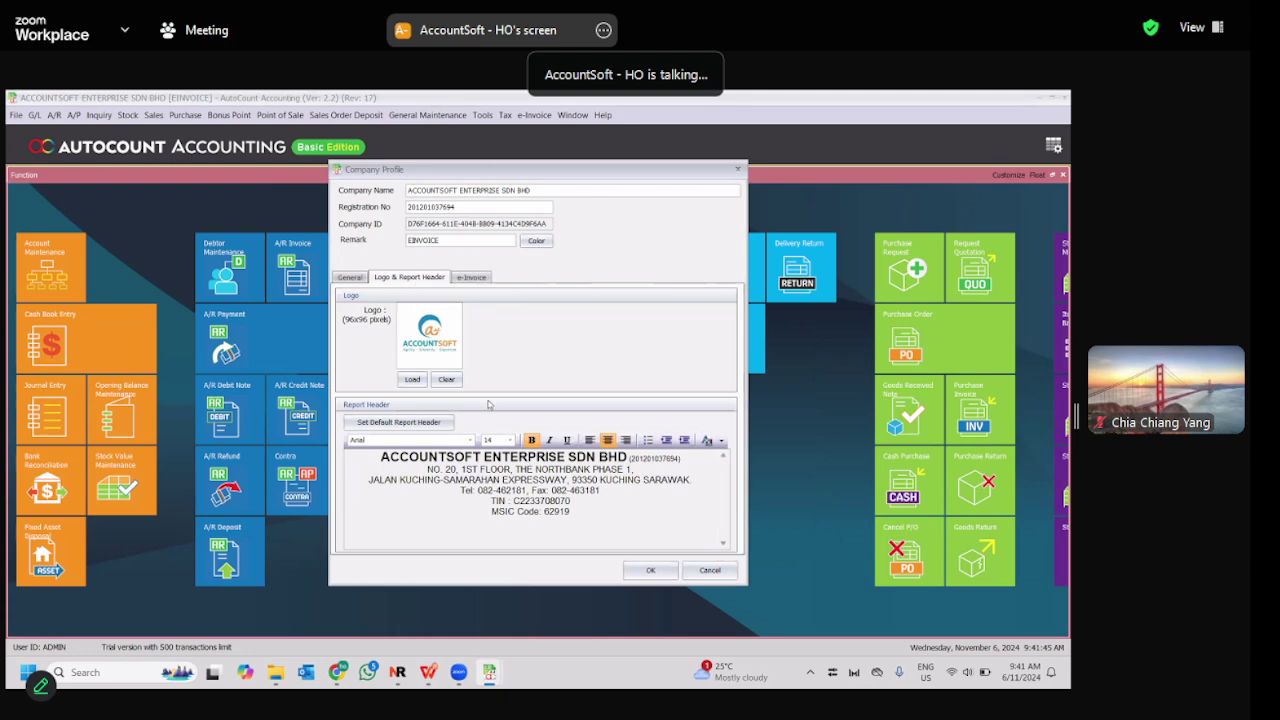
left_click_drag(574, 512, 494, 501)
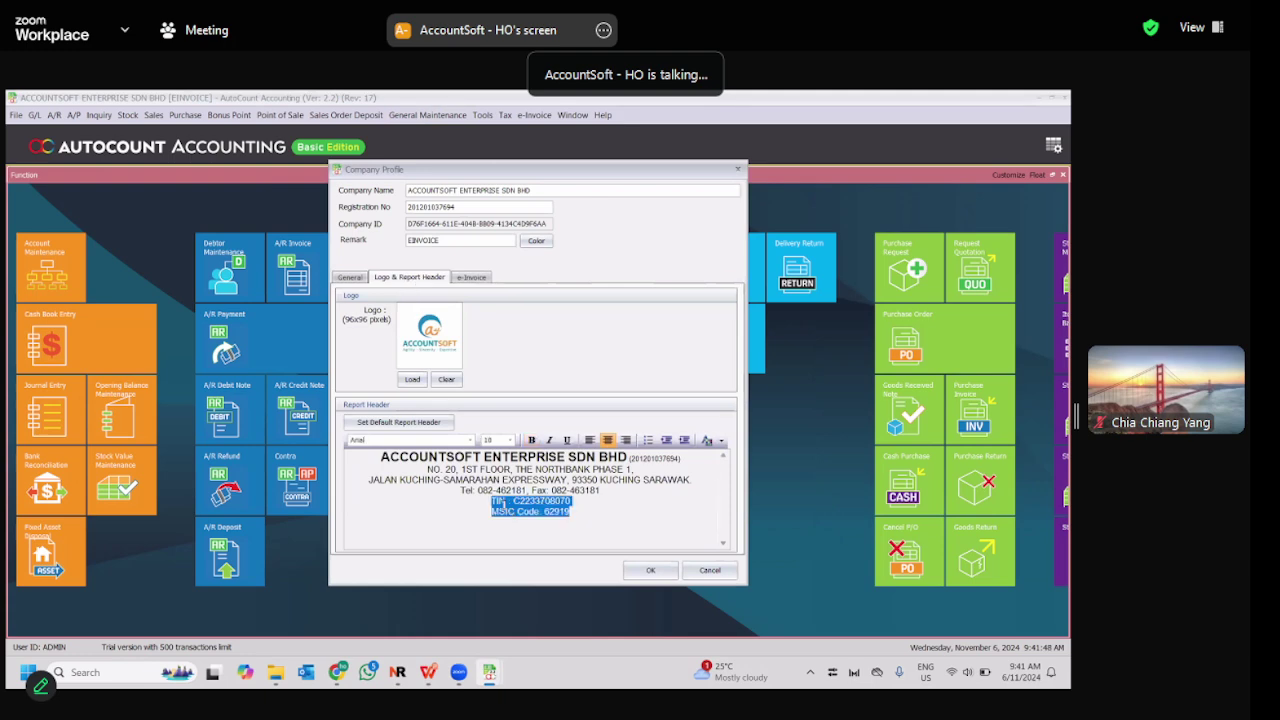
left_click(602, 508)
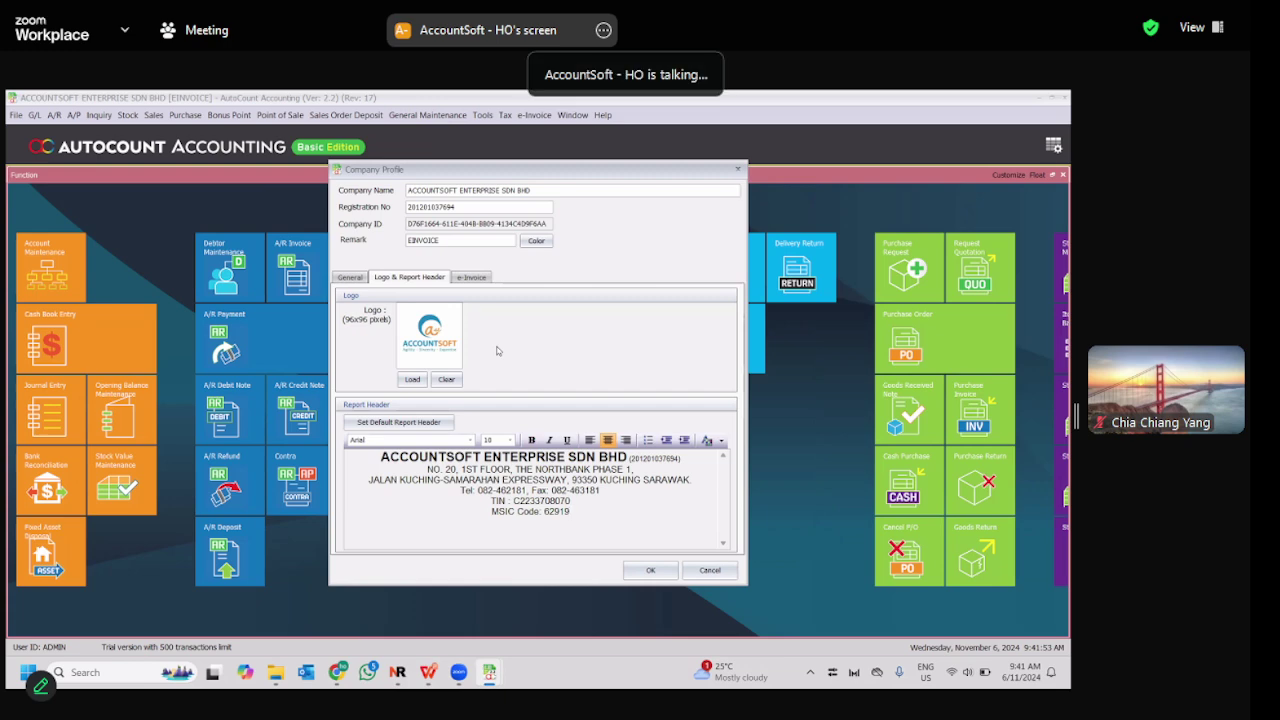
On Company Profile's e-Invoice tab, browse the Tax Entity / TIN list and choose Add New.
left_click(471, 278)
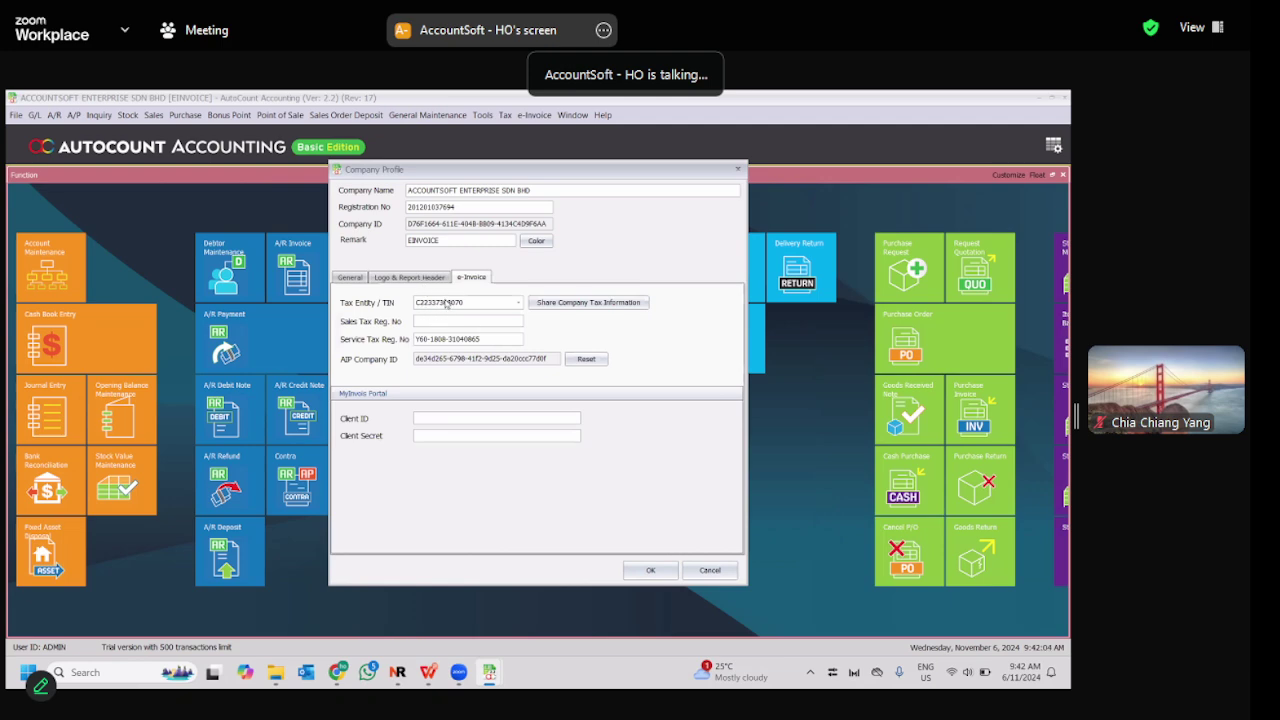
left_click(518, 302)
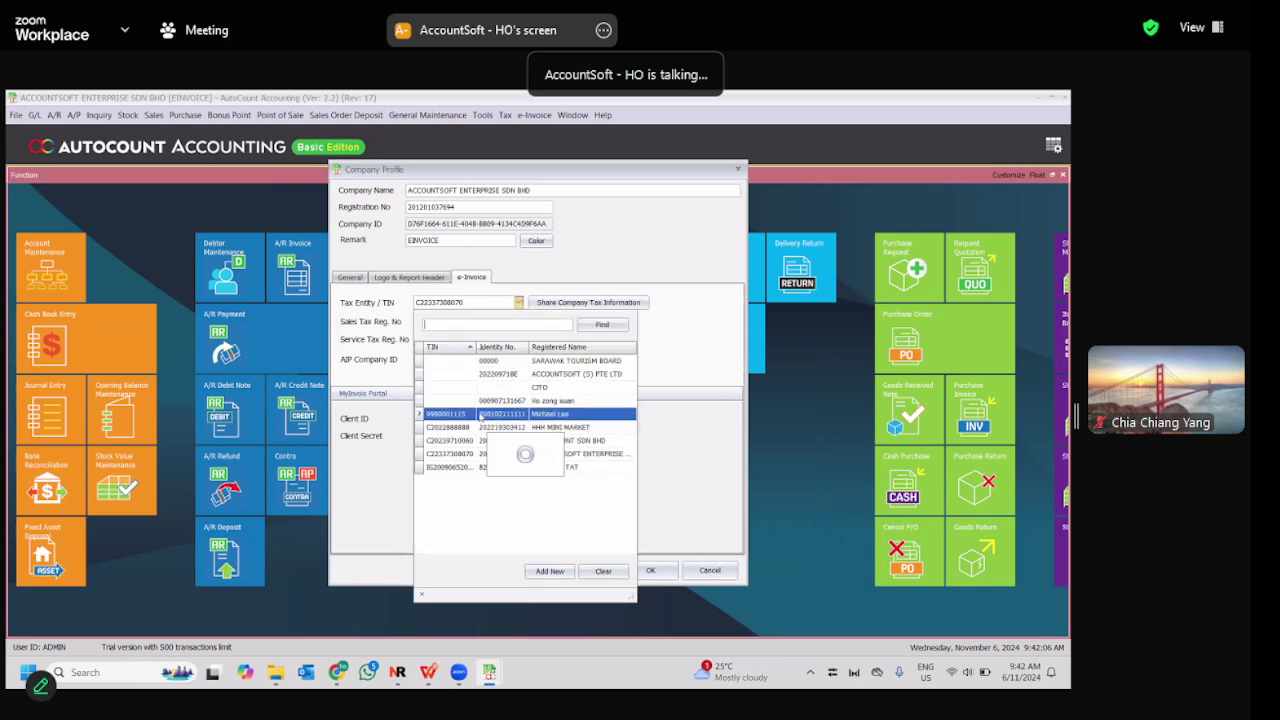
left_click(463, 298)
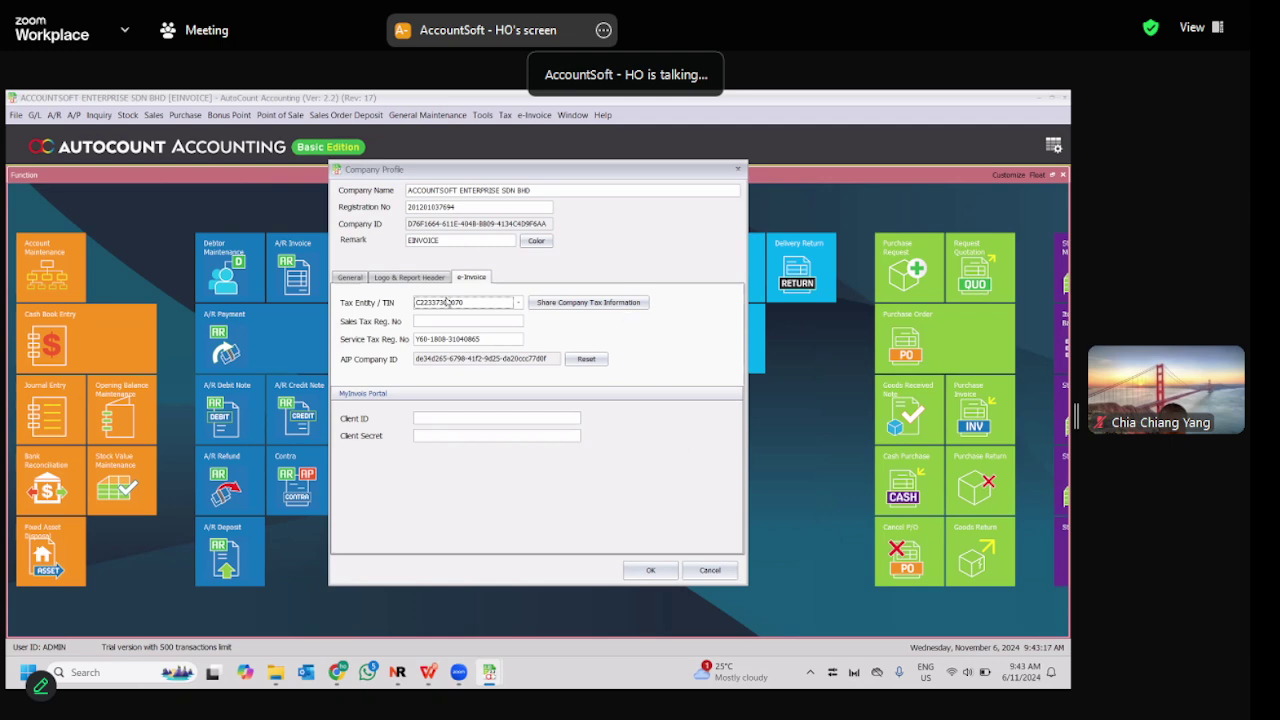
left_click(446, 303)
scroll(557, 560, "down", 3)
scroll(552, 572, "up", 4)
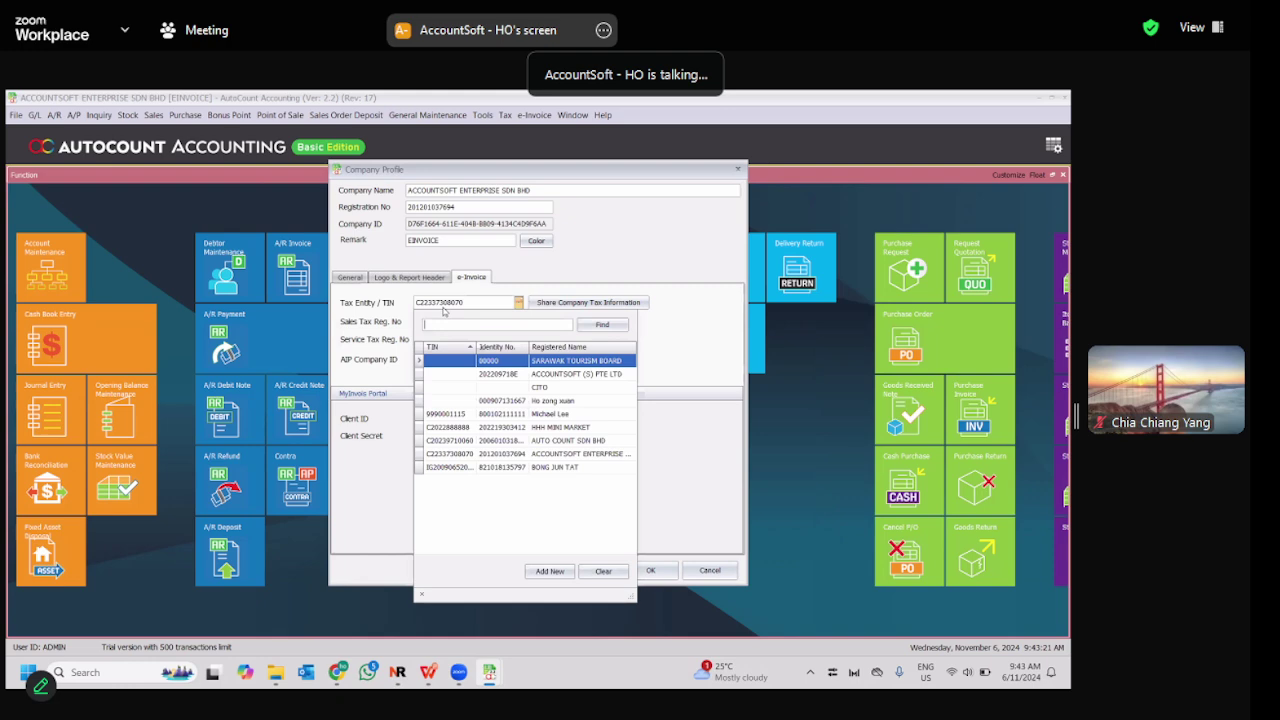
left_click(550, 571)
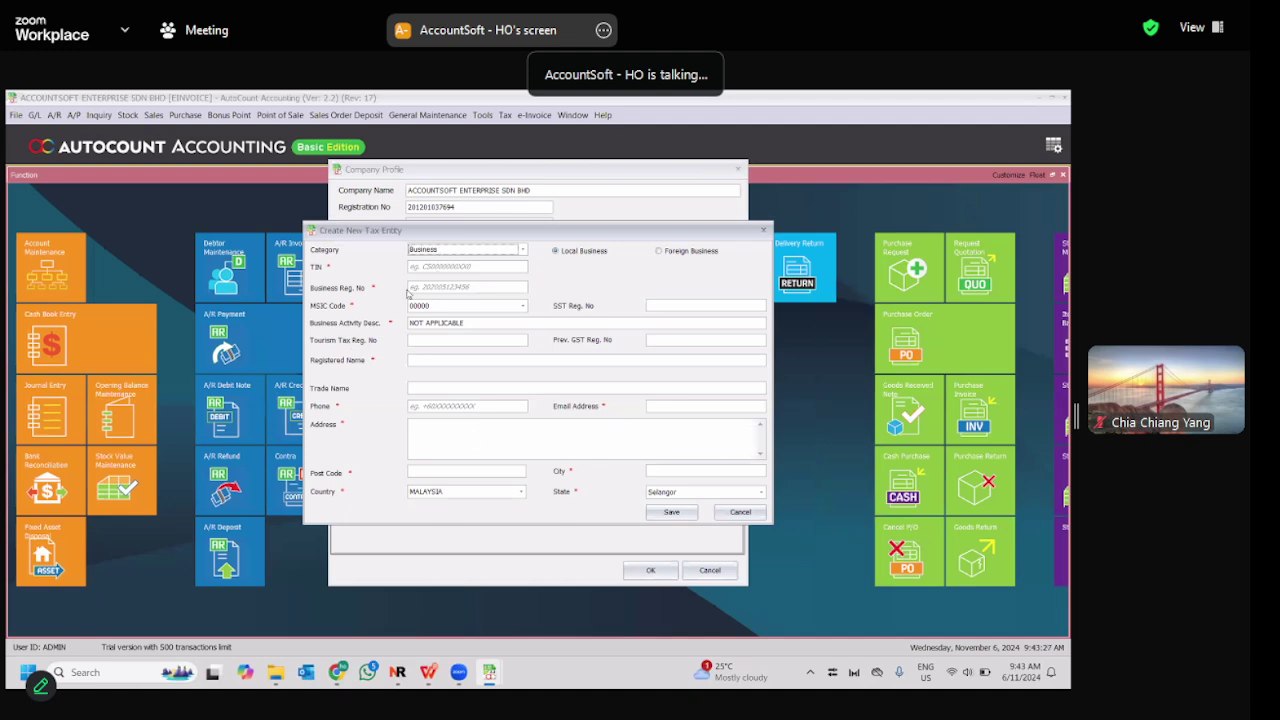
Fill the new tax entity with category Individual and identity type MyKAD.
left_click(430, 266)
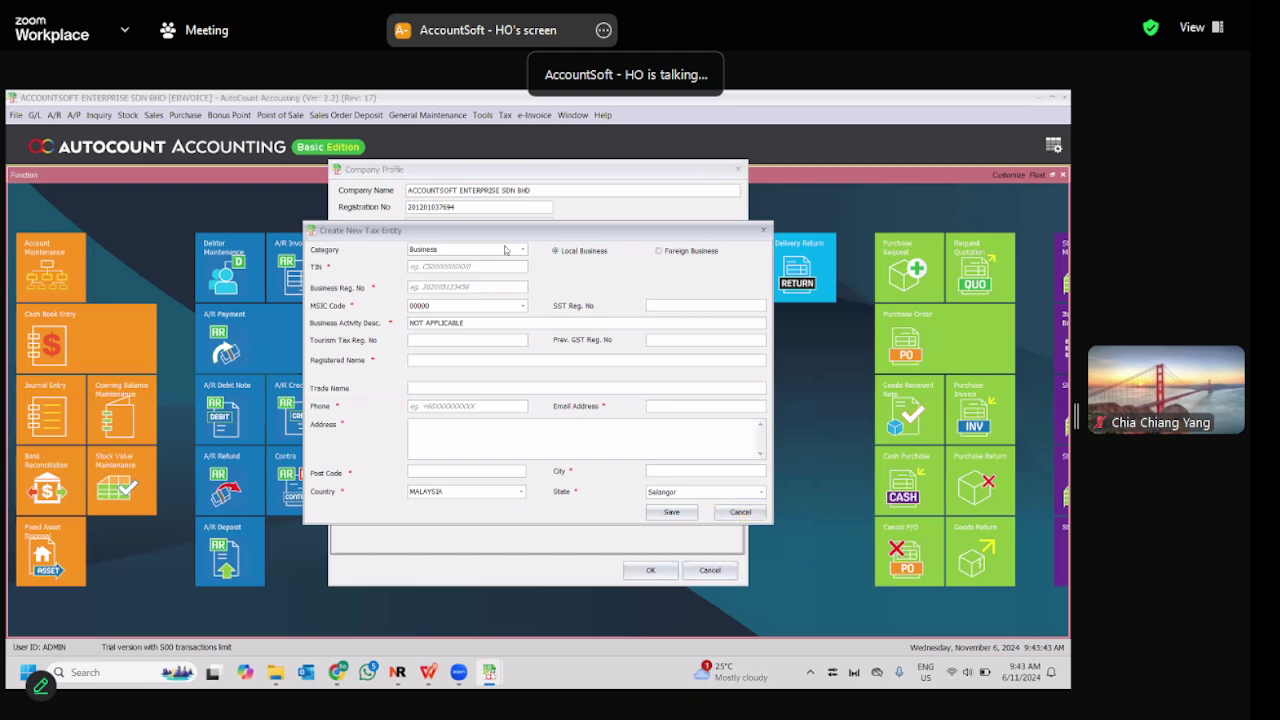
left_click(505, 250)
left_click(443, 266)
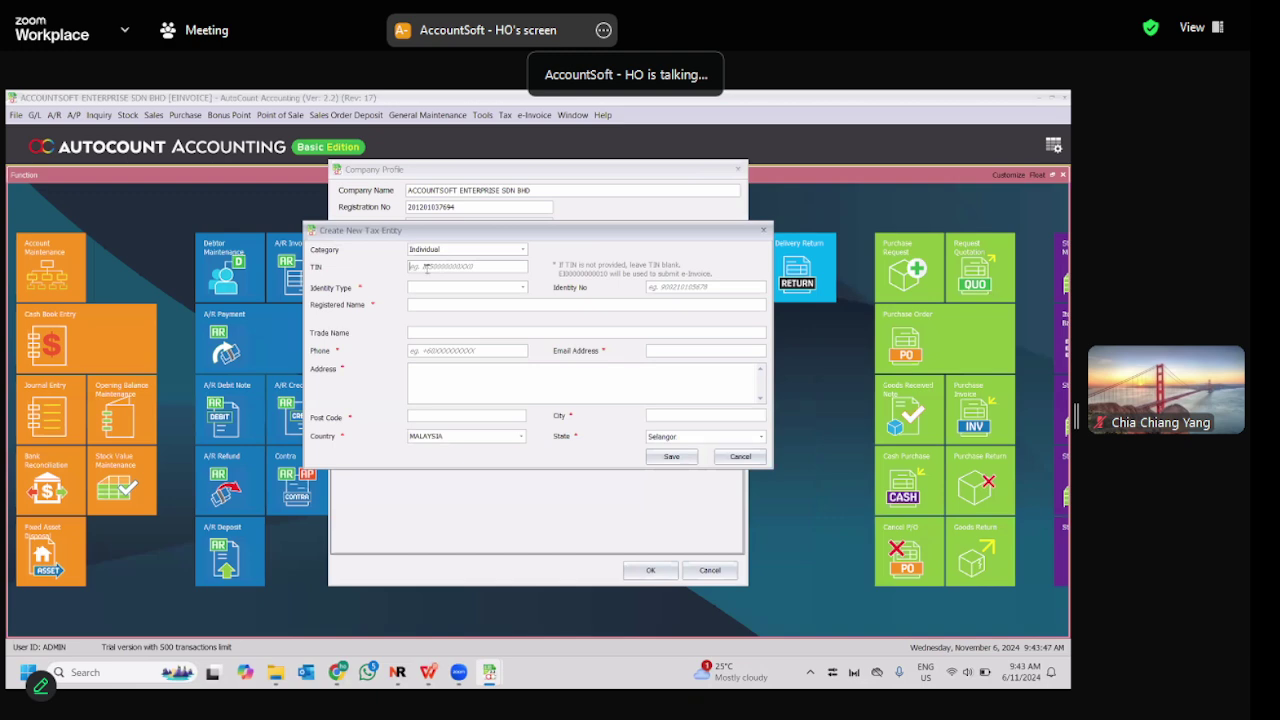
left_click(492, 290)
left_click(420, 313)
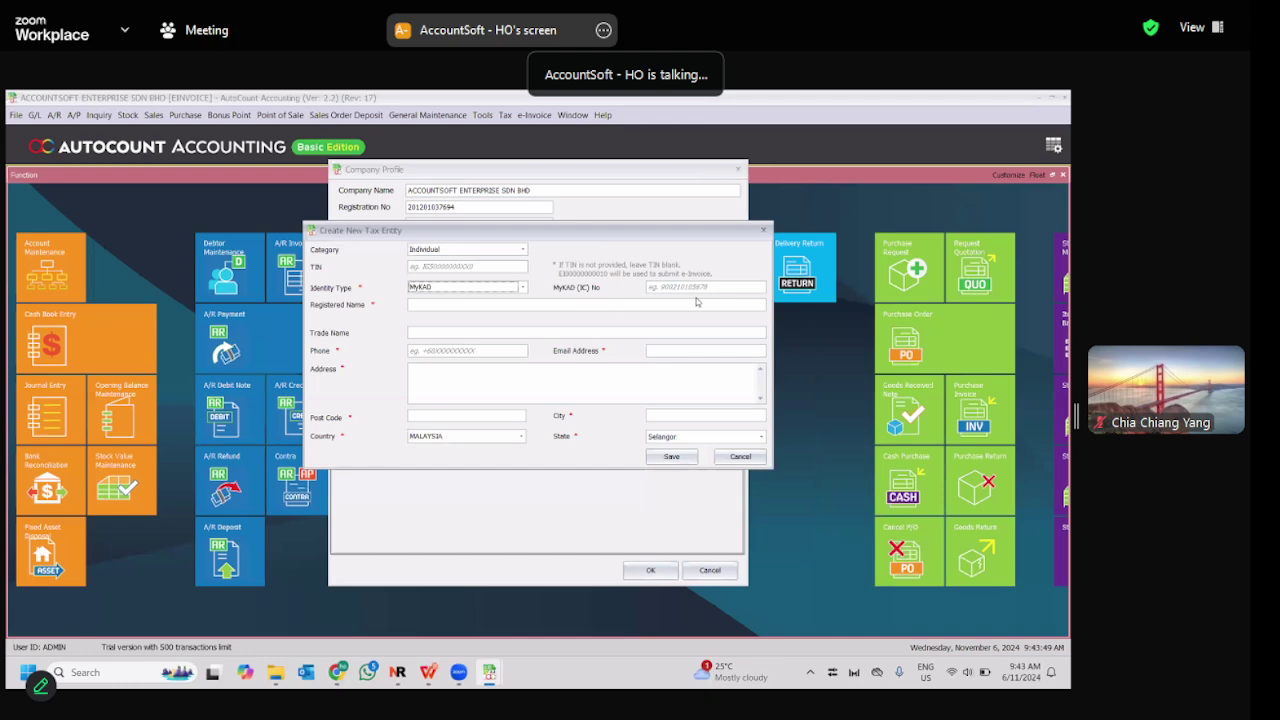
left_click(690, 287)
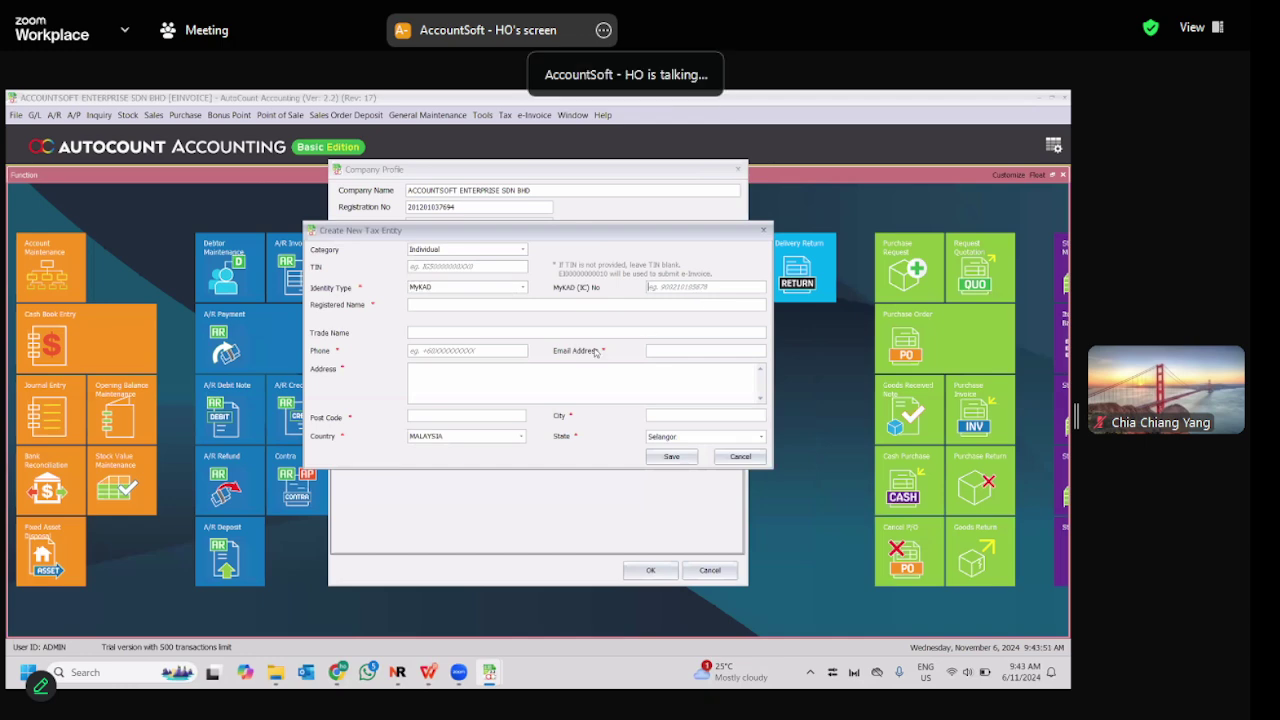
Discard the new tax entity unsaved and reopen the registered tax entity list.
left_click(740, 456)
left_click(545, 368)
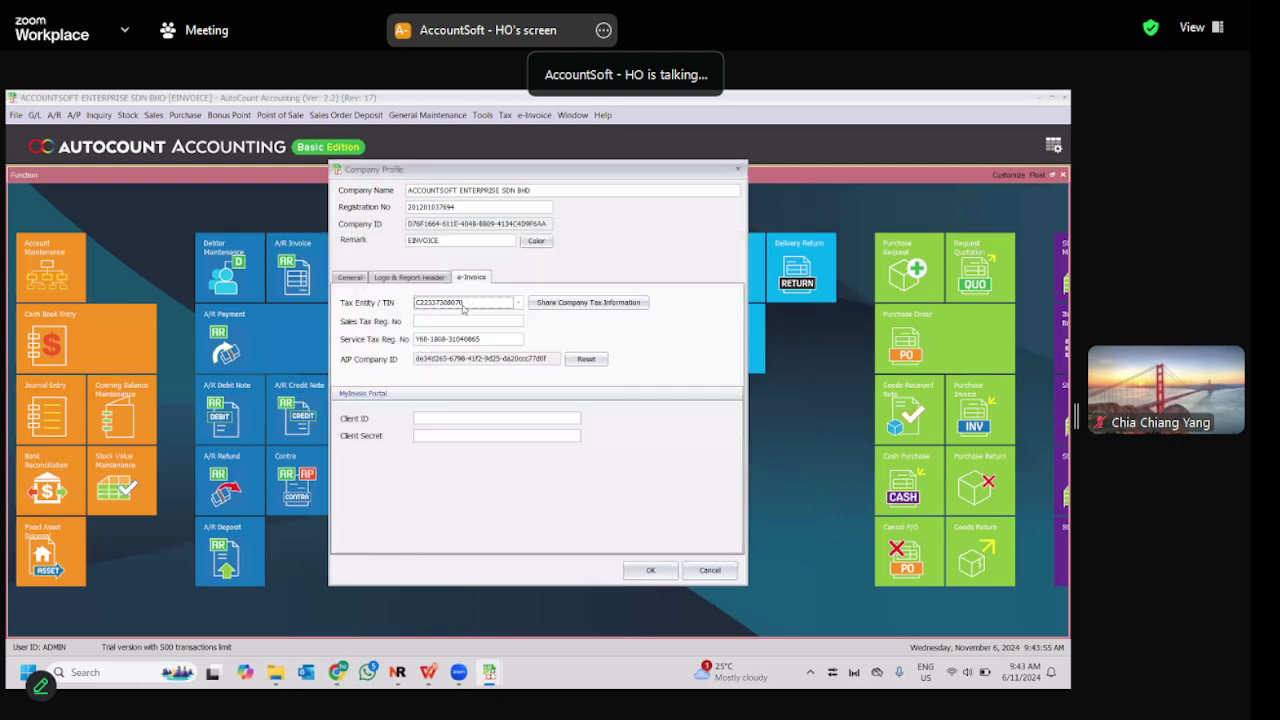
left_click(470, 308)
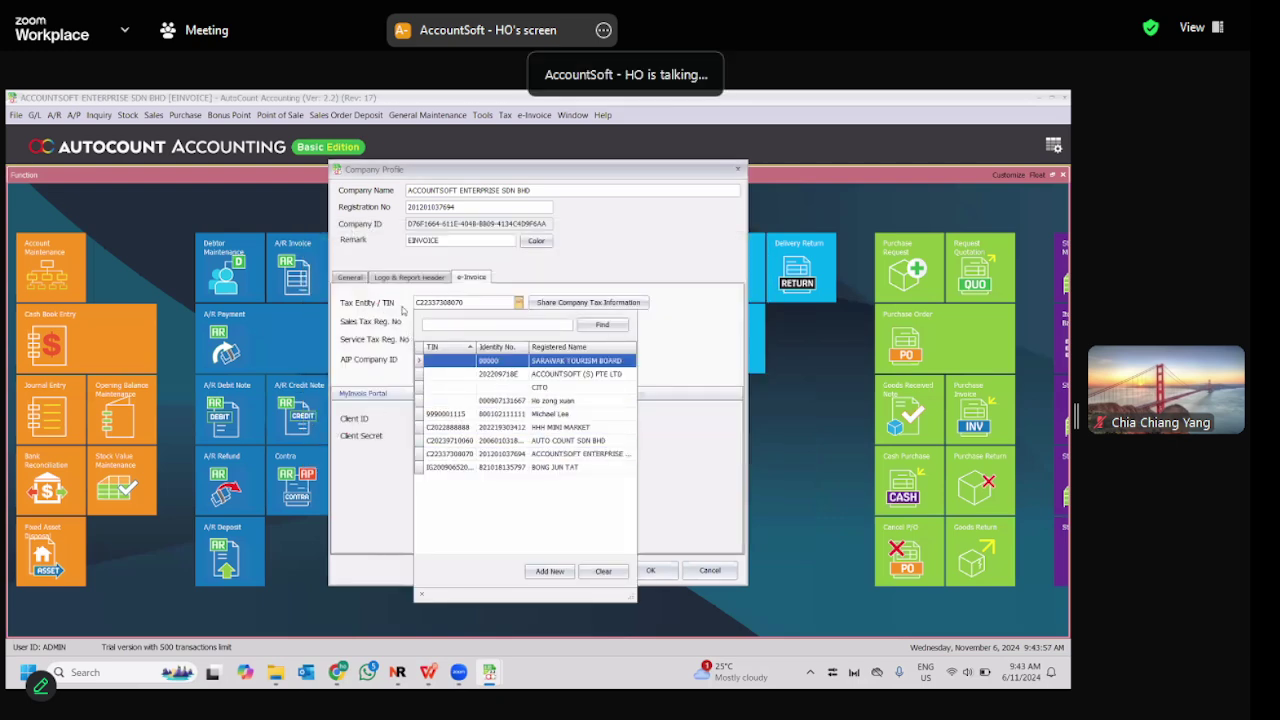
left_click(515, 456)
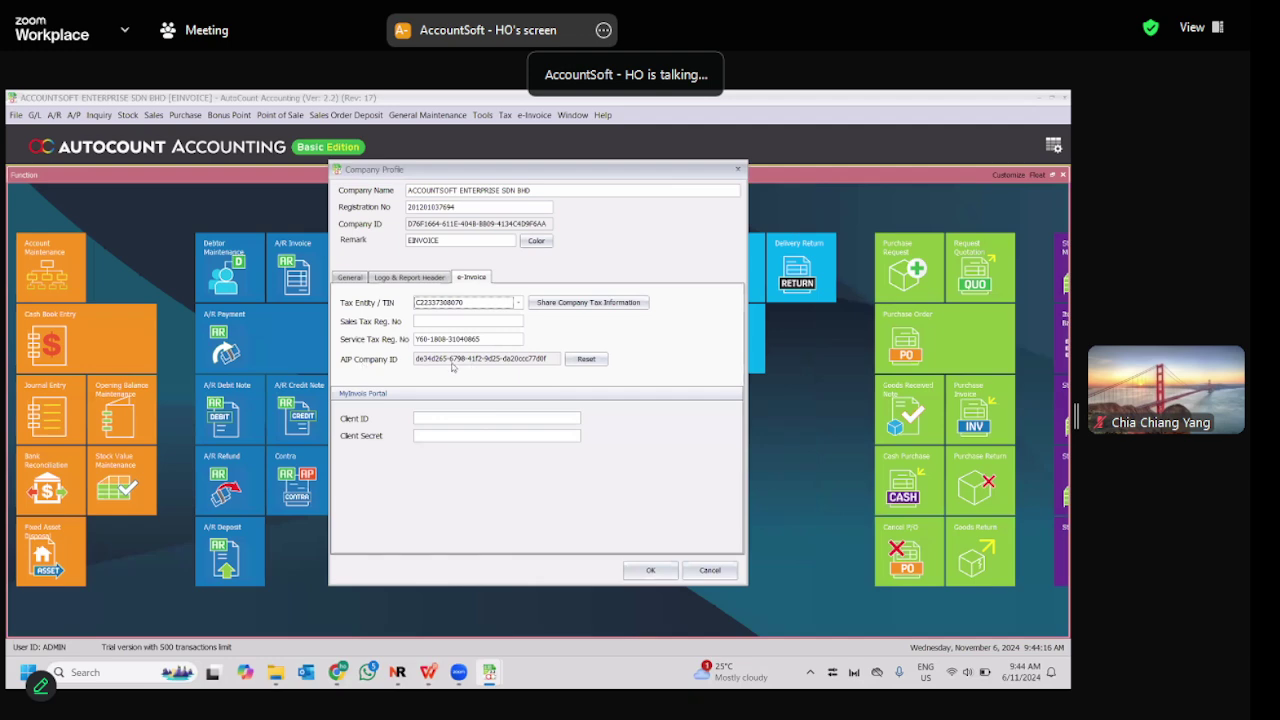
left_click_drag(548, 358, 394, 360)
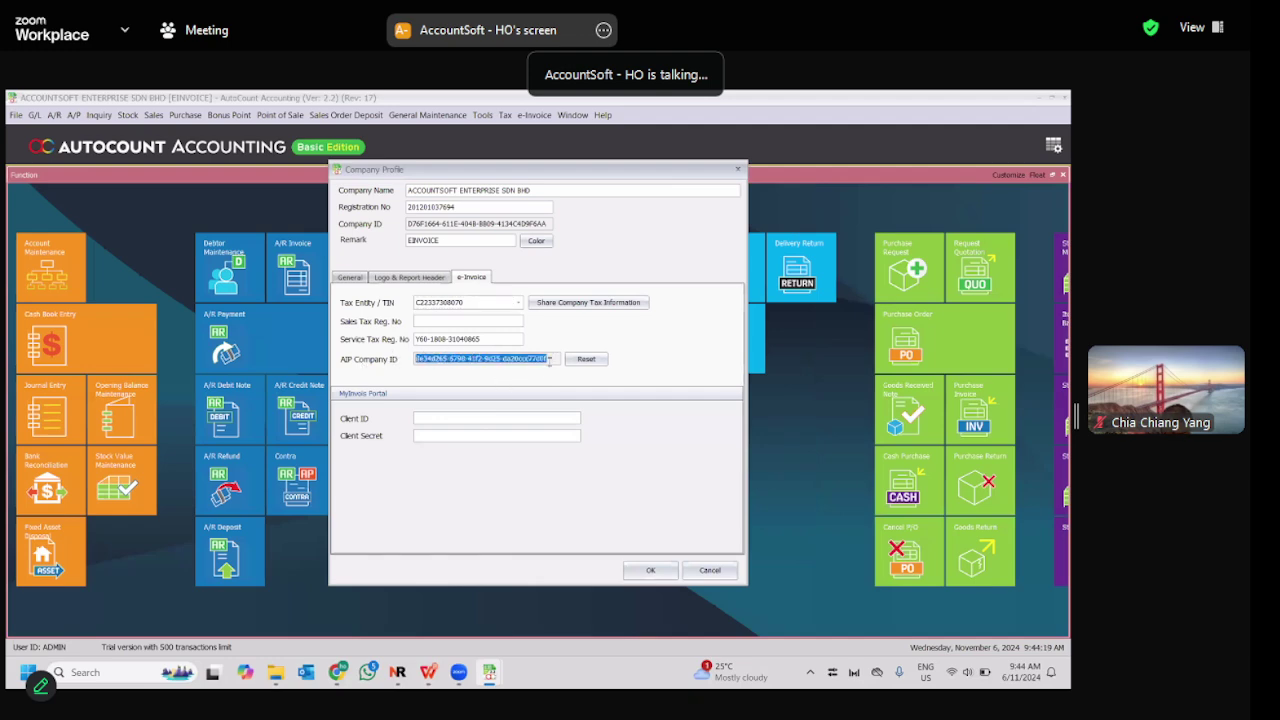
left_click_drag(548, 359, 396, 374)
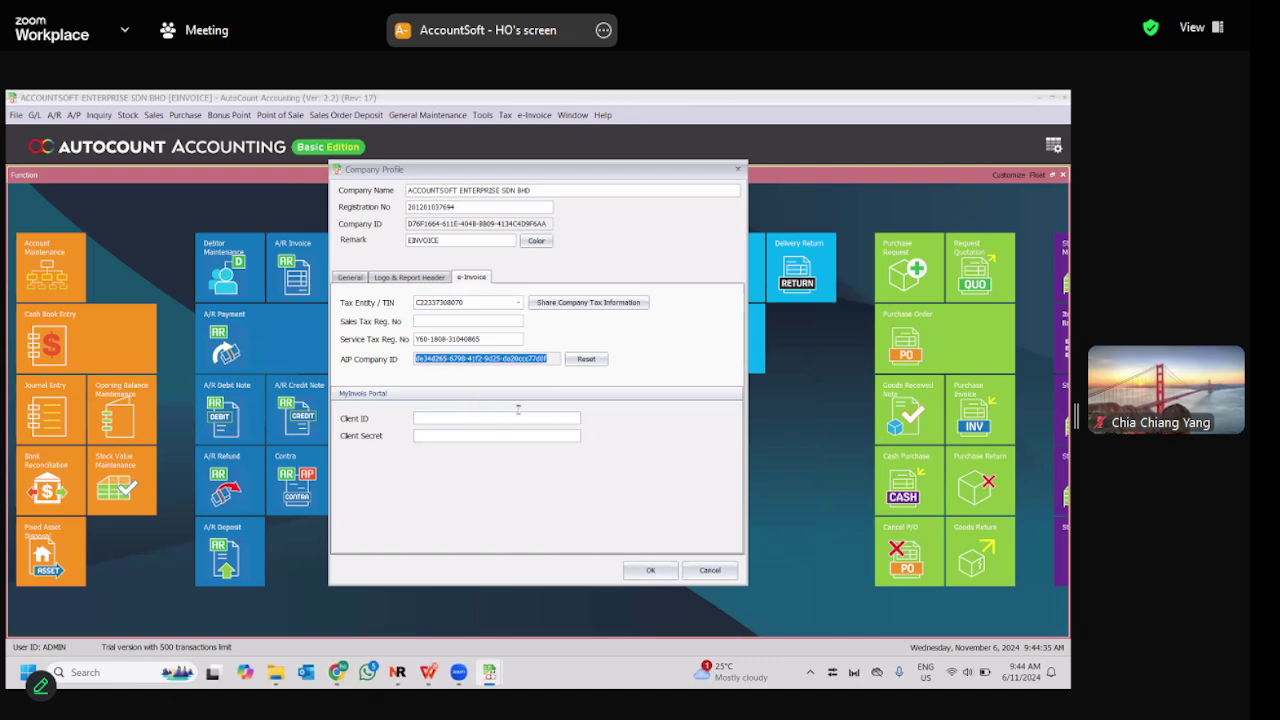
left_click(468, 416)
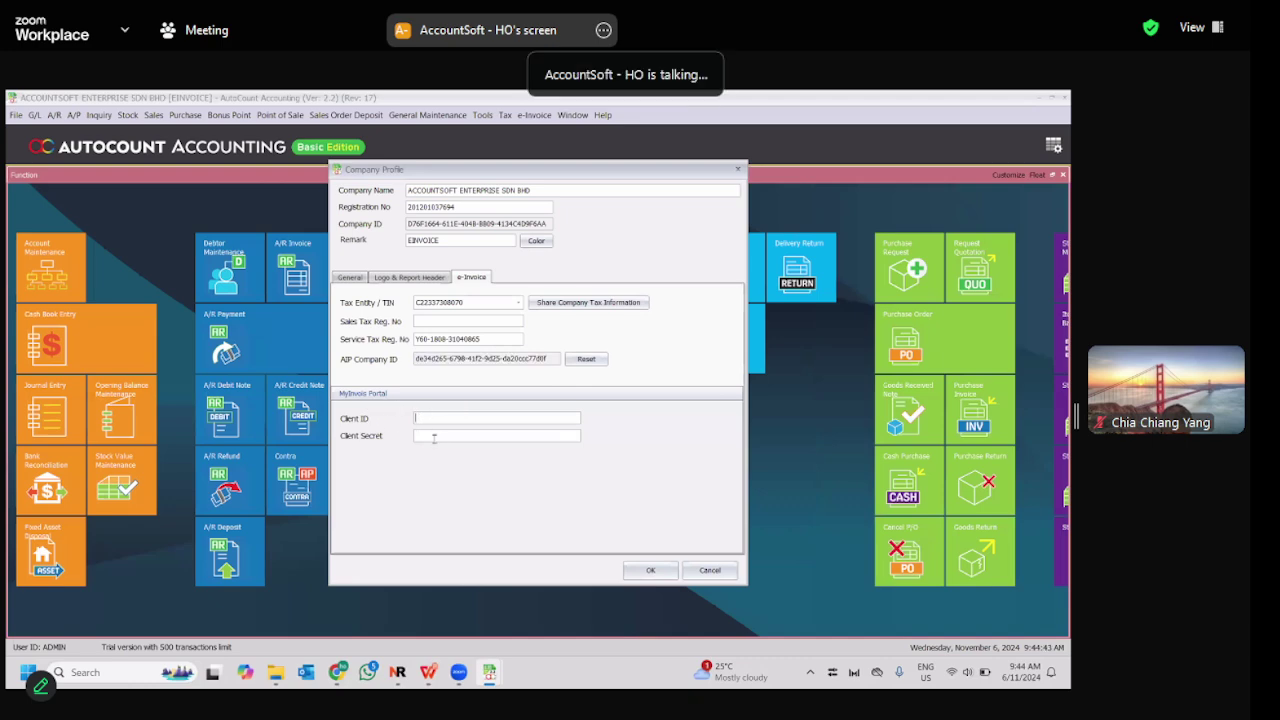
left_click(434, 437)
Review the six registered ERPs under Representatives in the MyInvois Taxpayer Profile, then minimize Chrome.
key("alt+Tab")
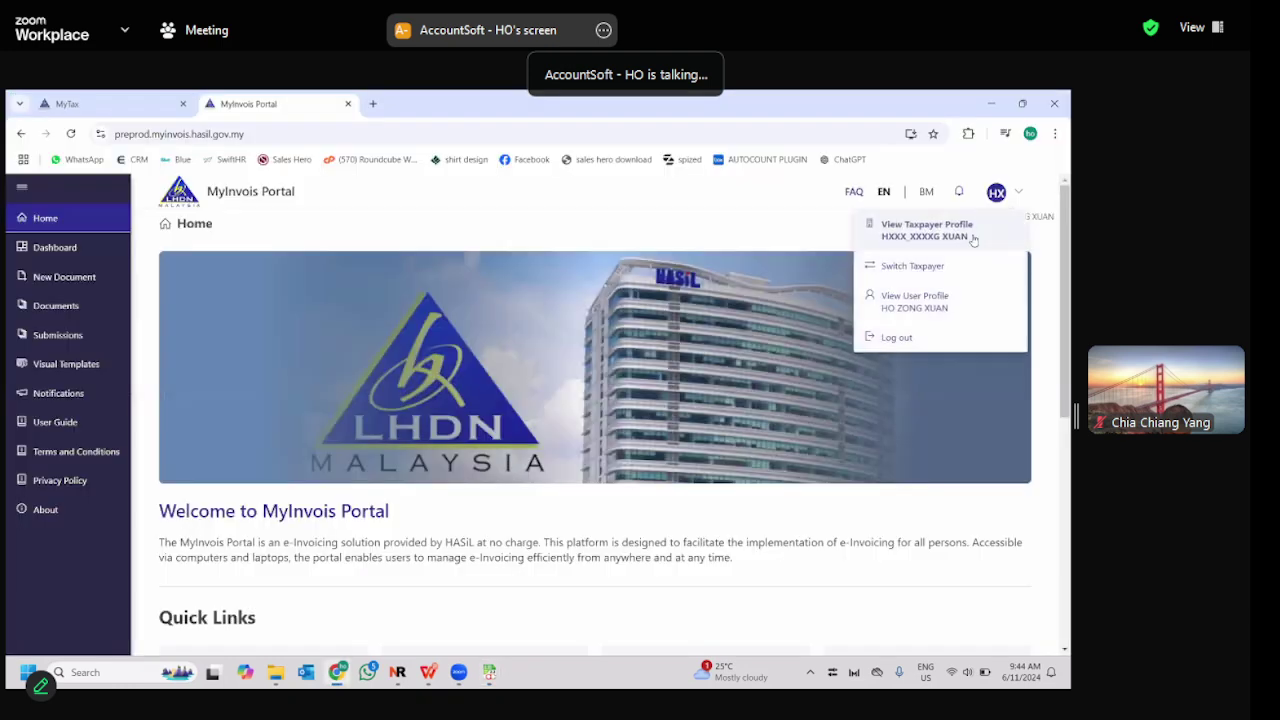
left_click(931, 223)
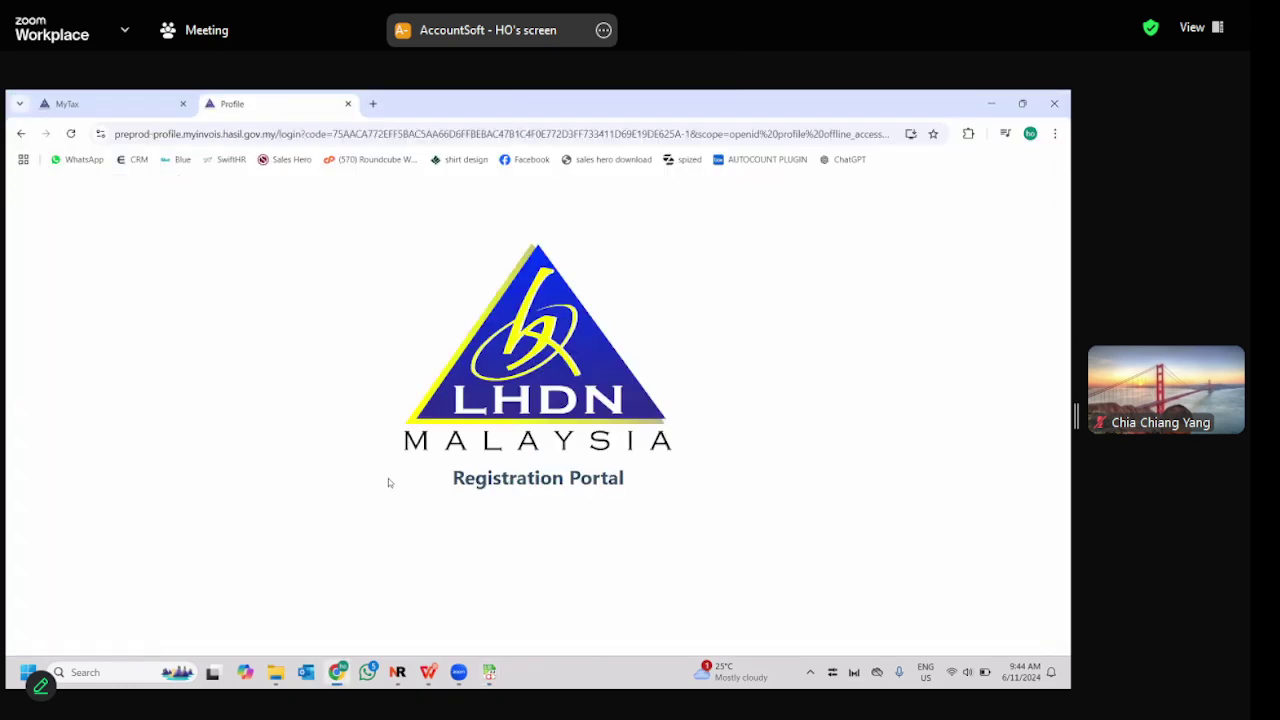
scroll(416, 487, "down", 5)
scroll(416, 487, "down", 3)
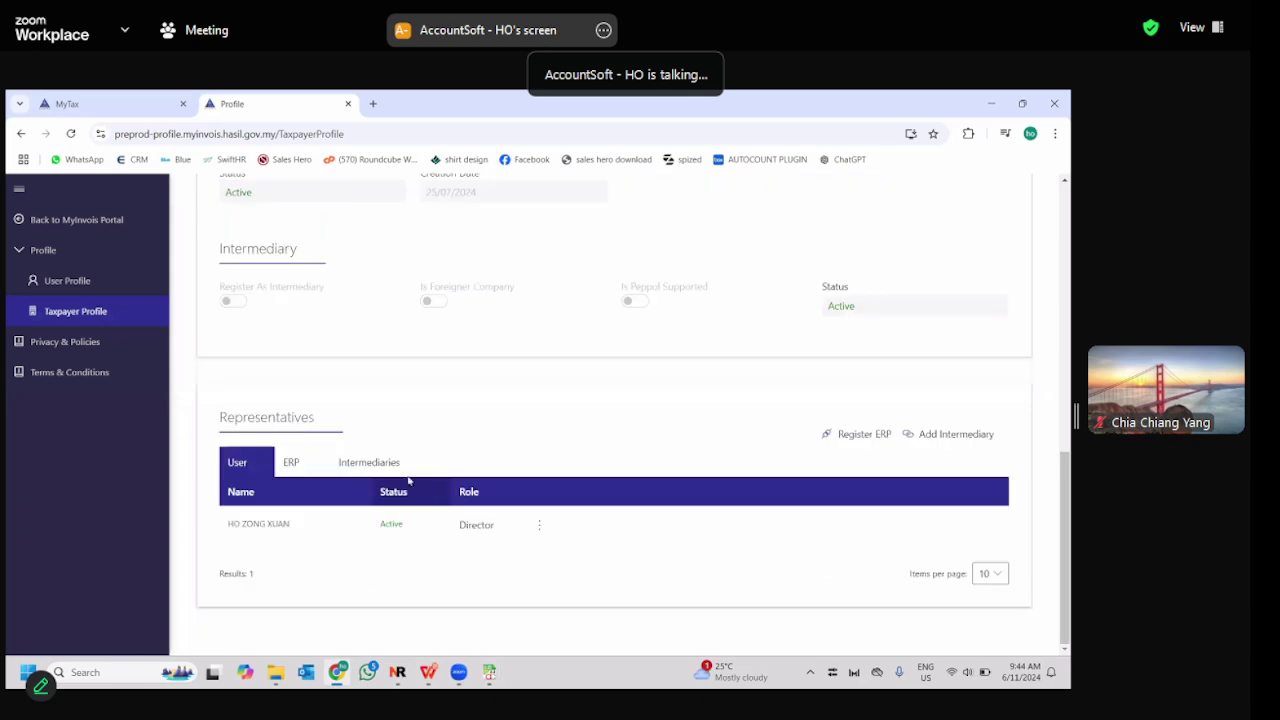
left_click(298, 462)
scroll(440, 500, "down", 5)
scroll(460, 512, "down", 5)
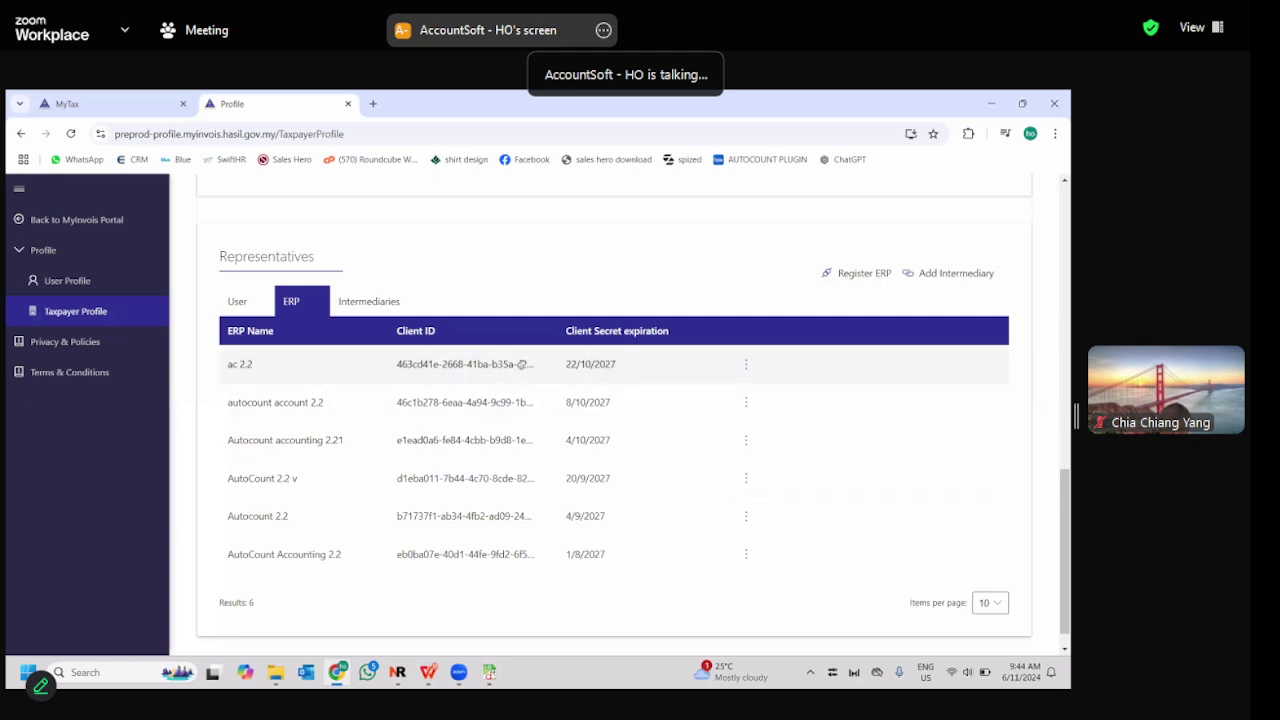
left_click(990, 103)
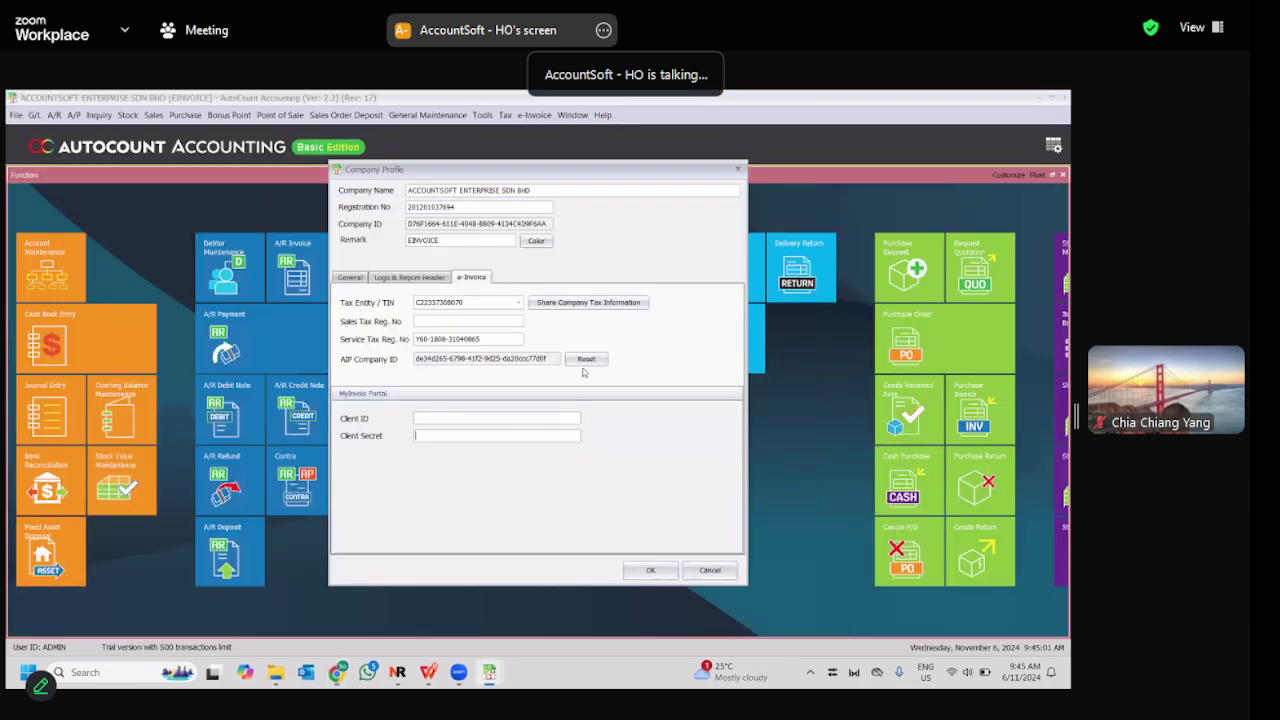
Save and close the Company Profile settings with OK.
left_click(432, 418)
left_click(645, 570)
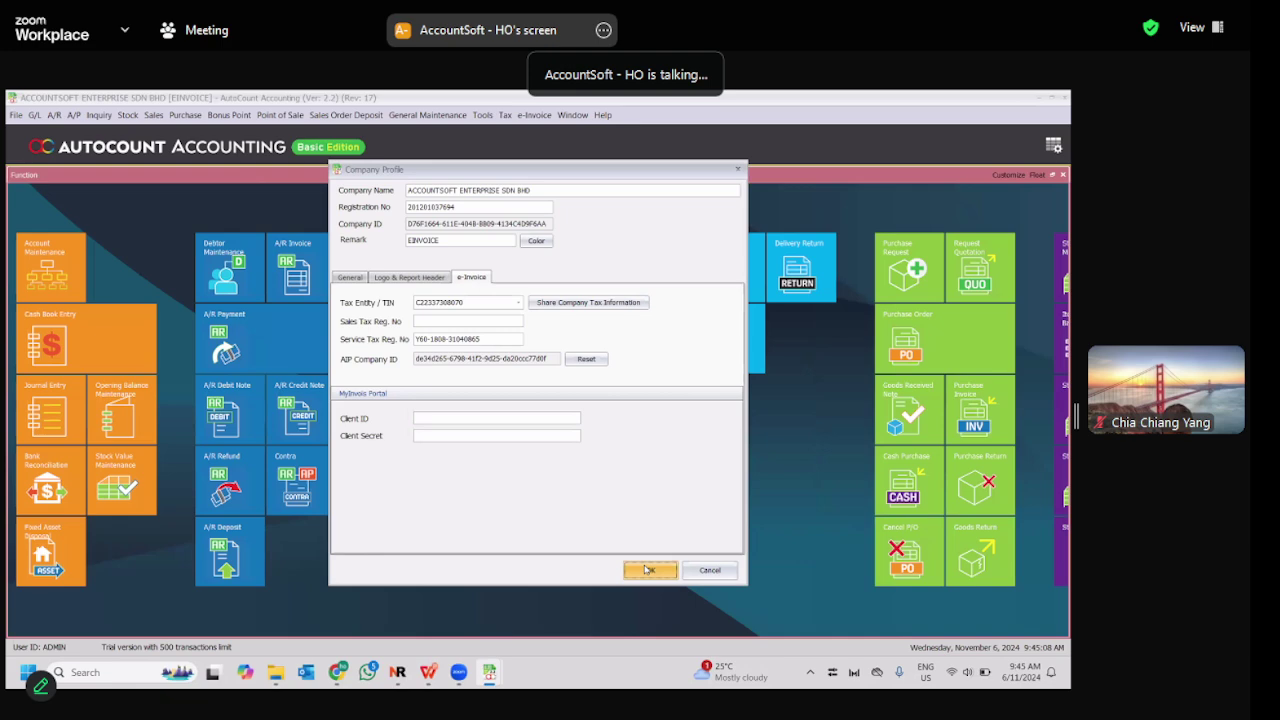
left_click(646, 569)
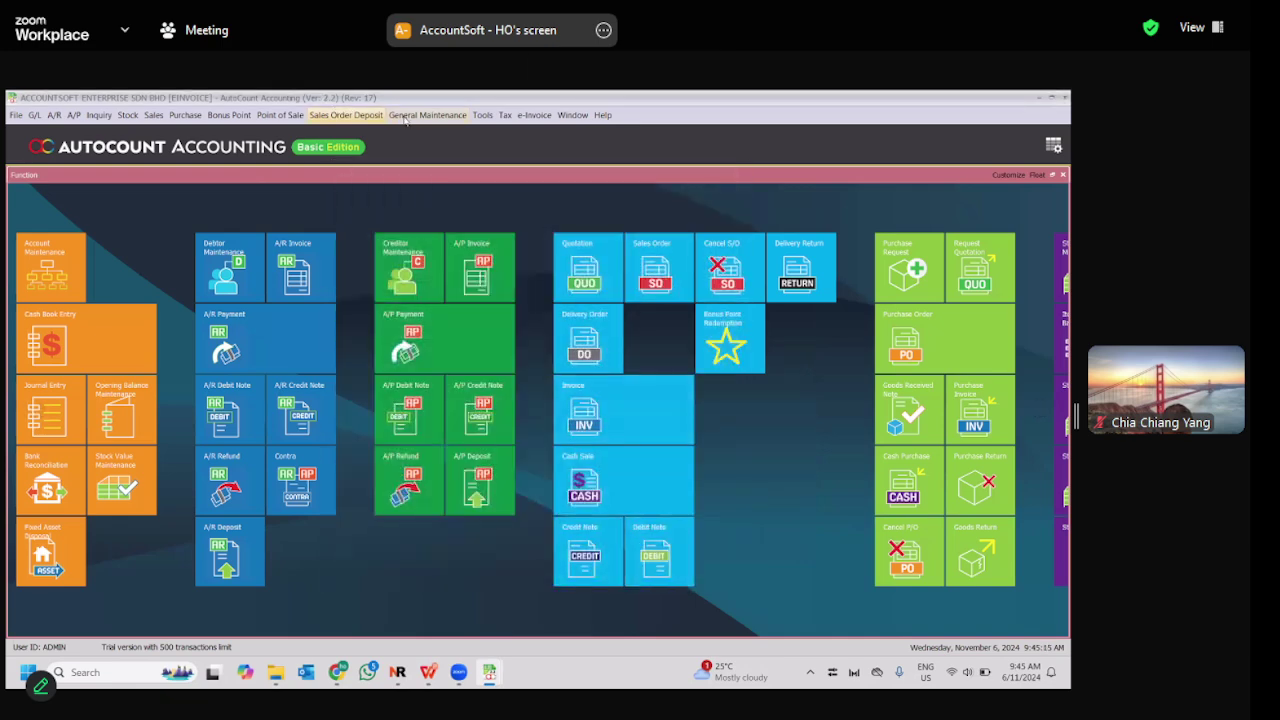
Reopen Company Profile on its e-Invoice tab, then switch to Chrome and minimize it.
left_click(427, 114)
left_click(427, 133)
left_click(471, 277)
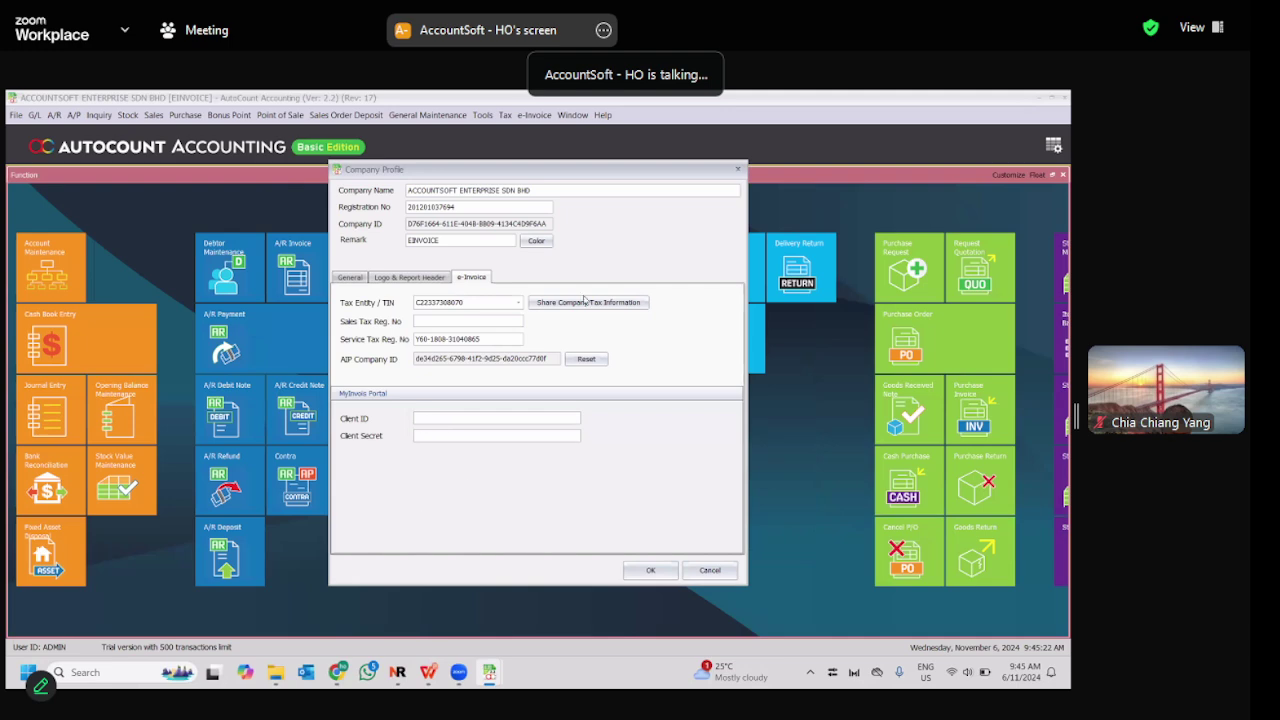
key("alt+Tab")
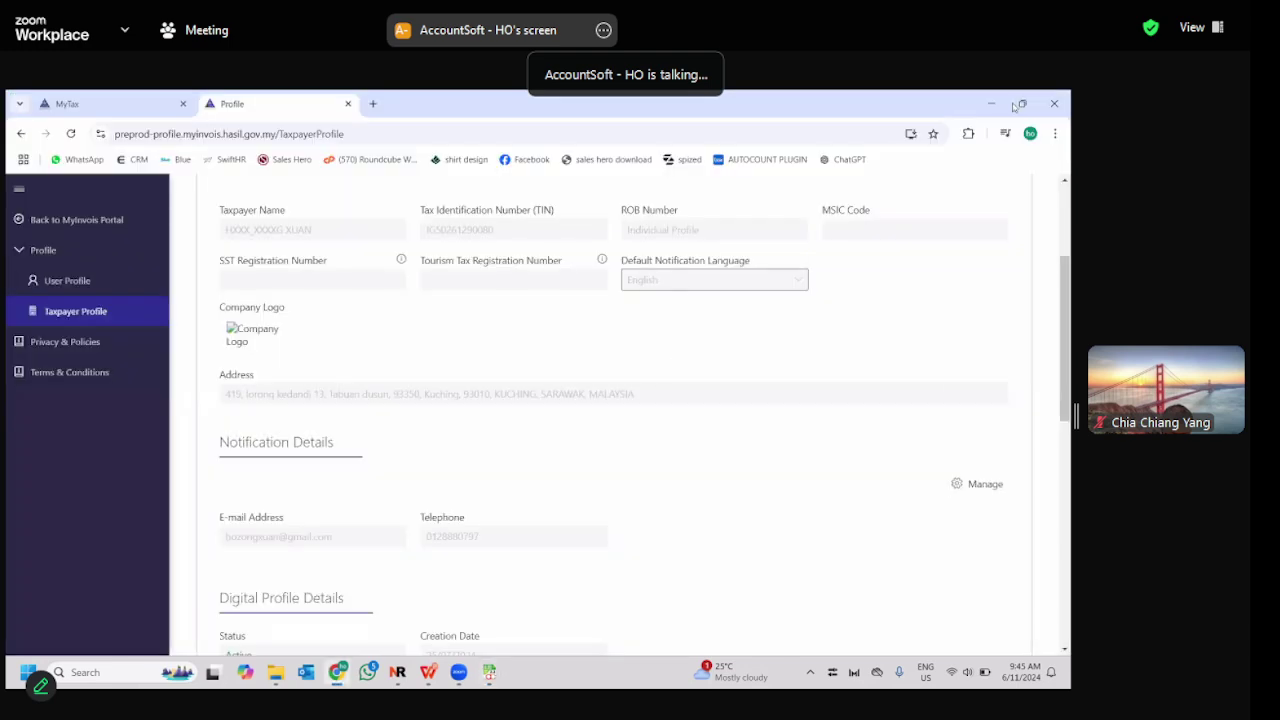
left_click(991, 97)
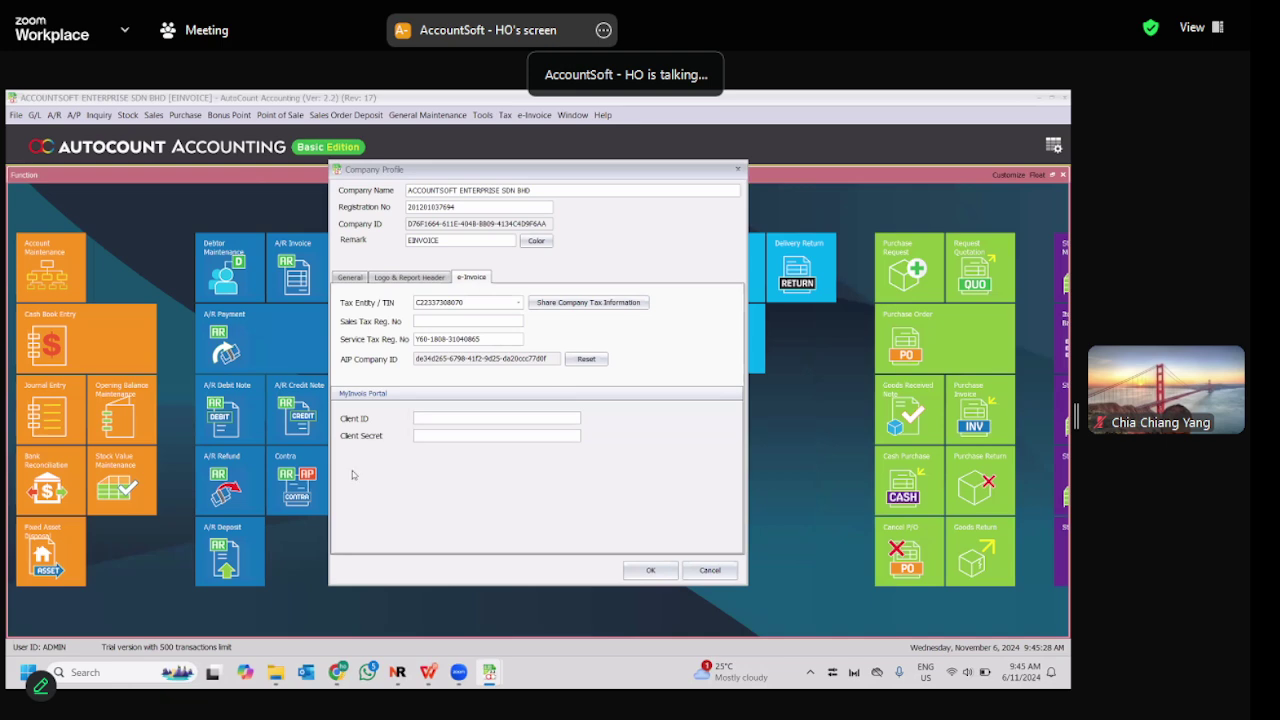
key("alt+Tab")
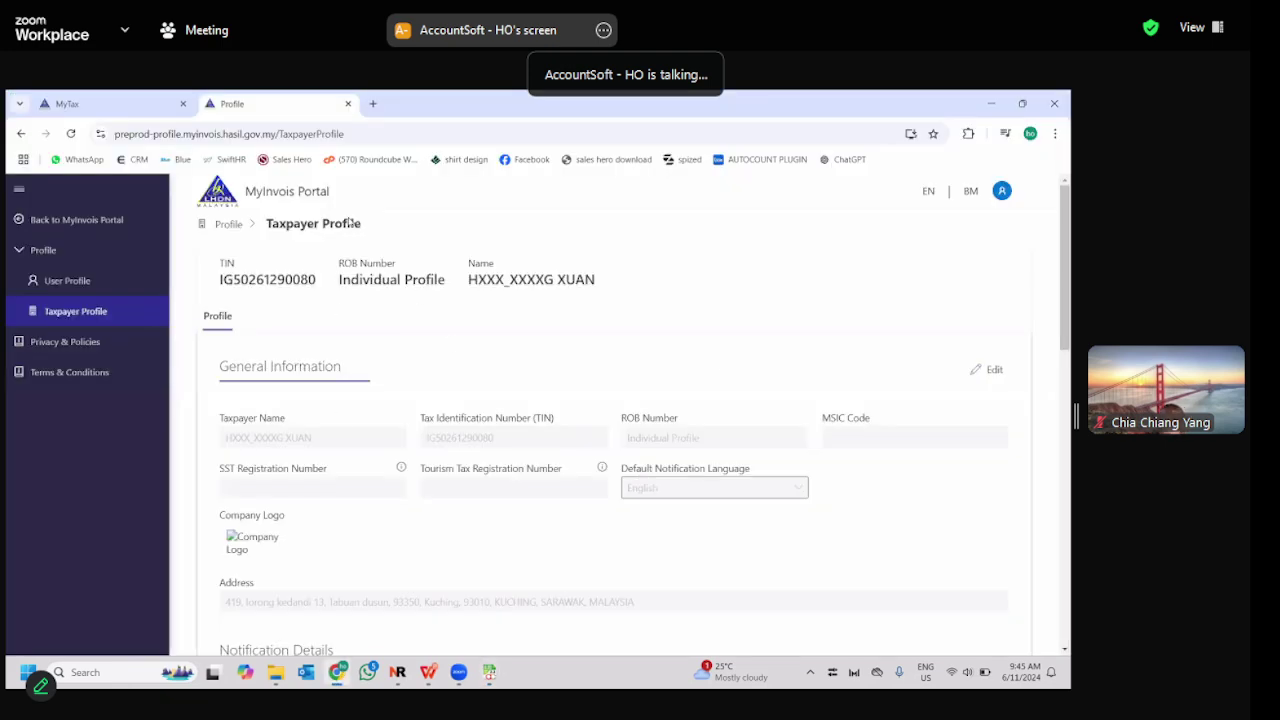
left_click(990, 103)
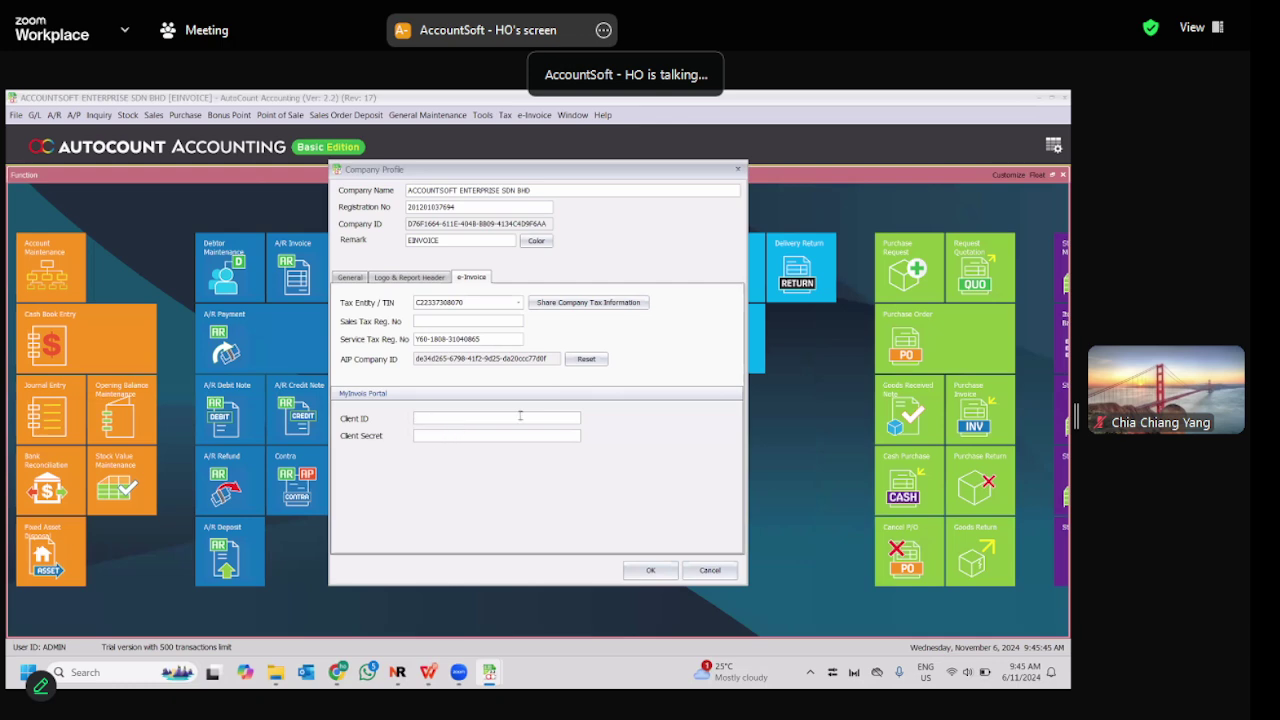
Close the Company Profile with OK, leaving the Client ID blank.
left_click(442, 418)
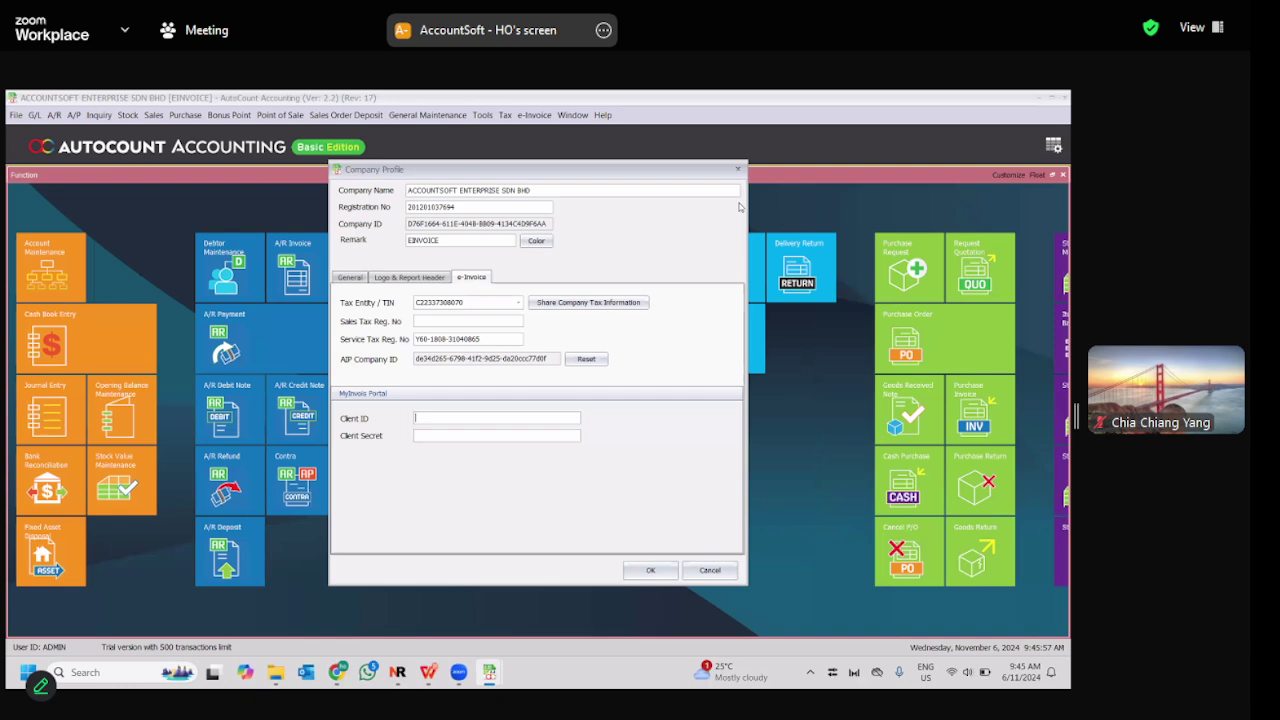
left_click(648, 566)
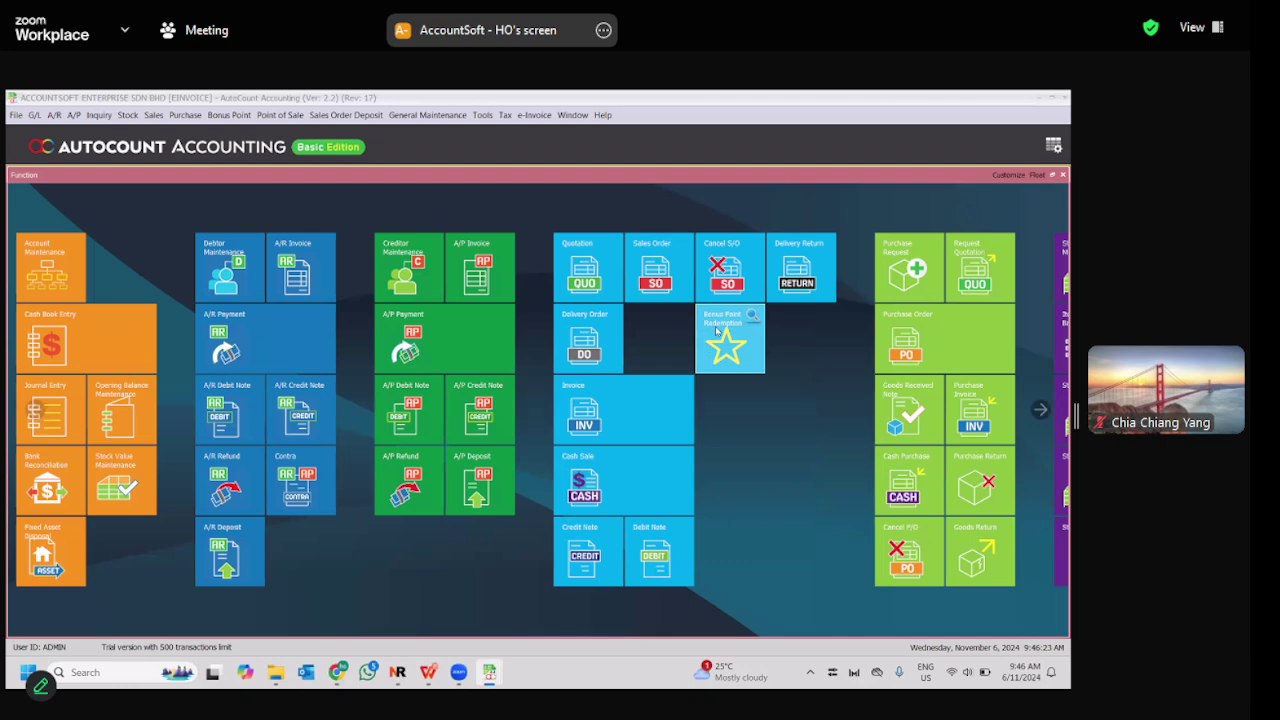
left_click(711, 358)
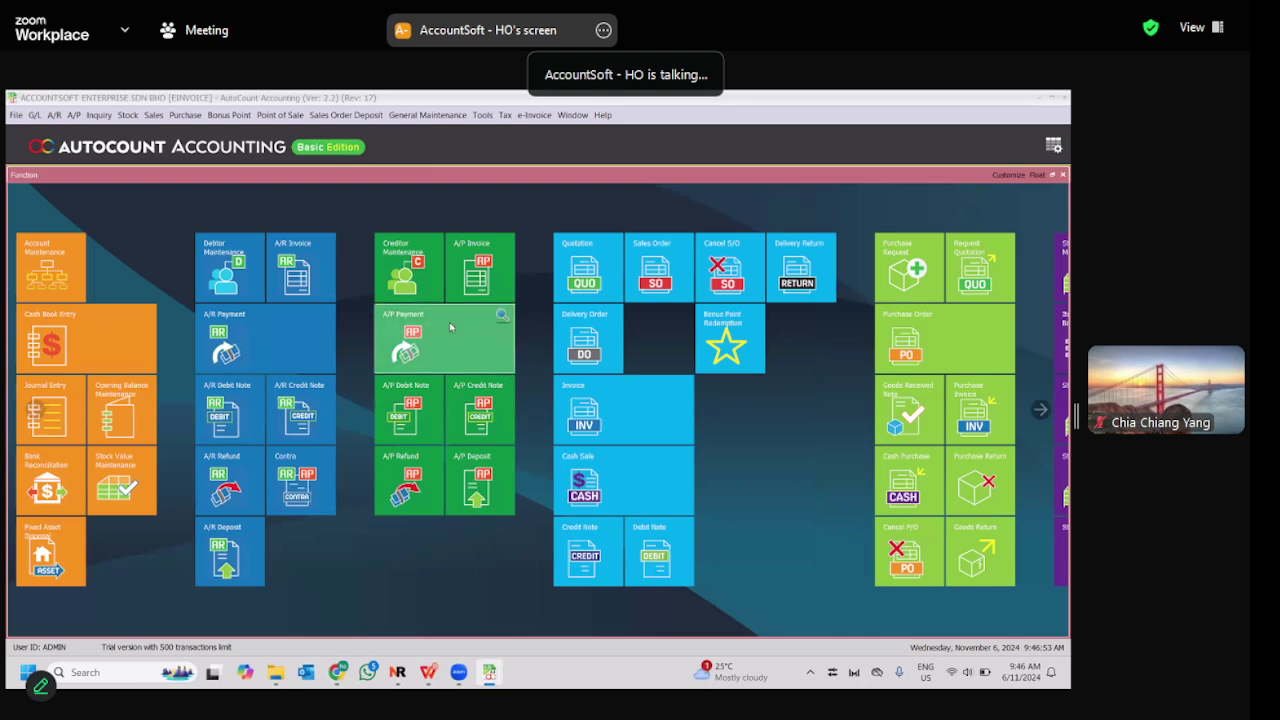
left_click(505, 115)
left_click(535, 151)
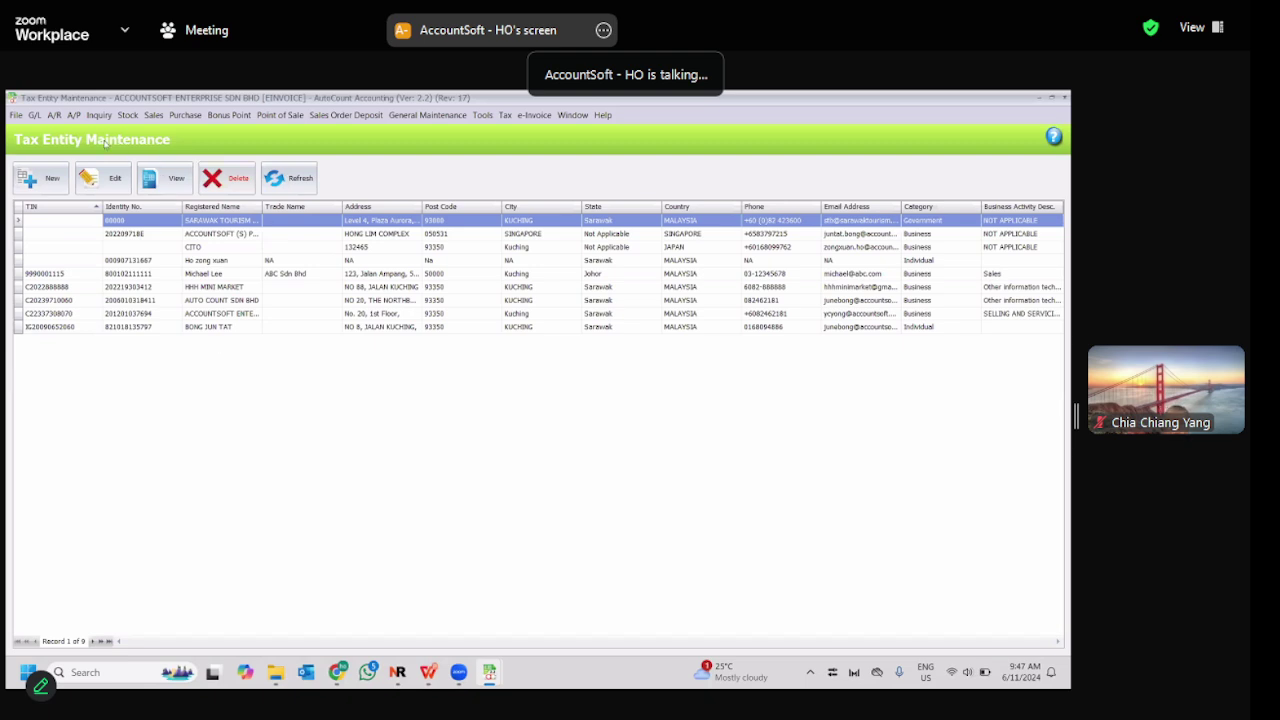
left_click(54, 115)
left_click(68, 136)
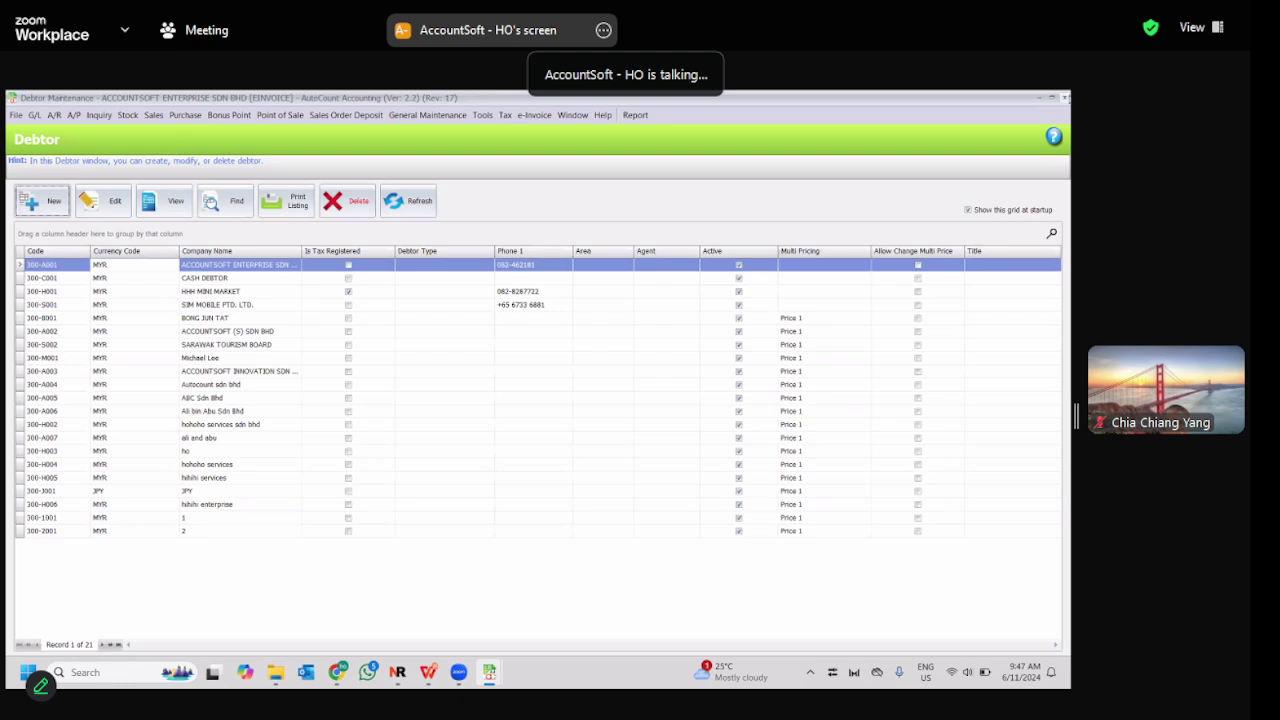
left_click(1066, 98)
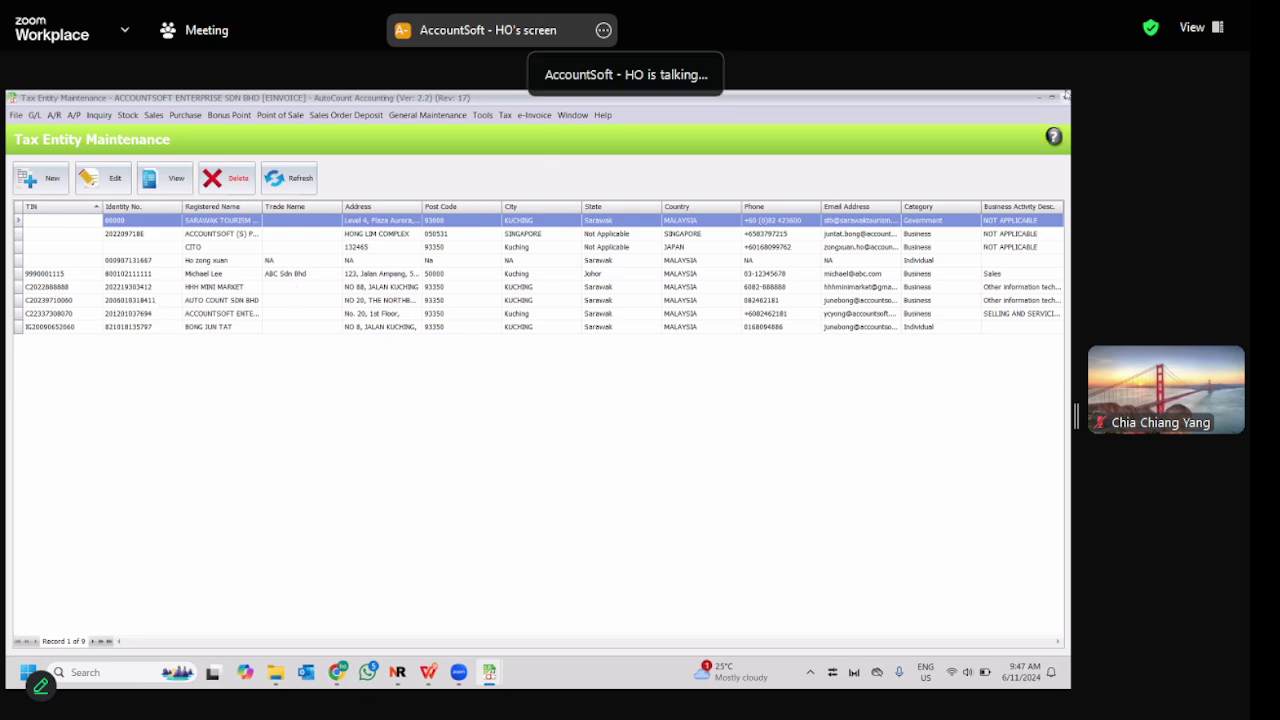
left_click(507, 115)
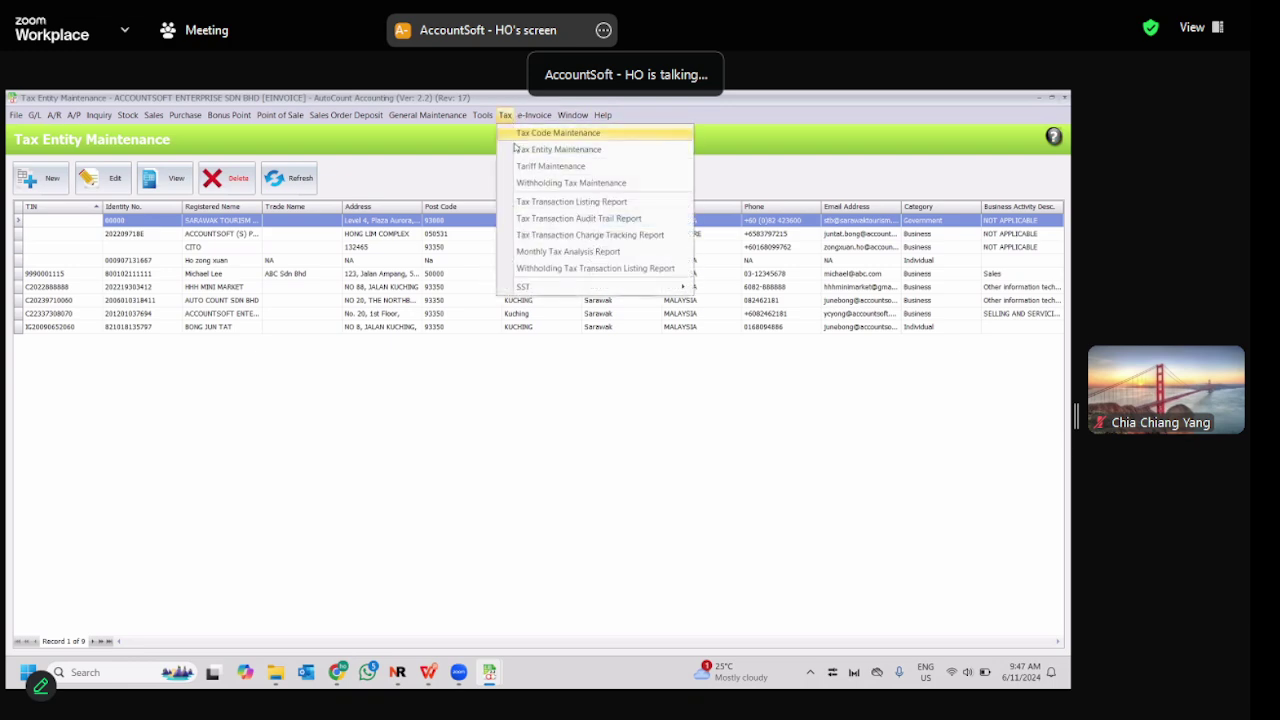
left_click(609, 154)
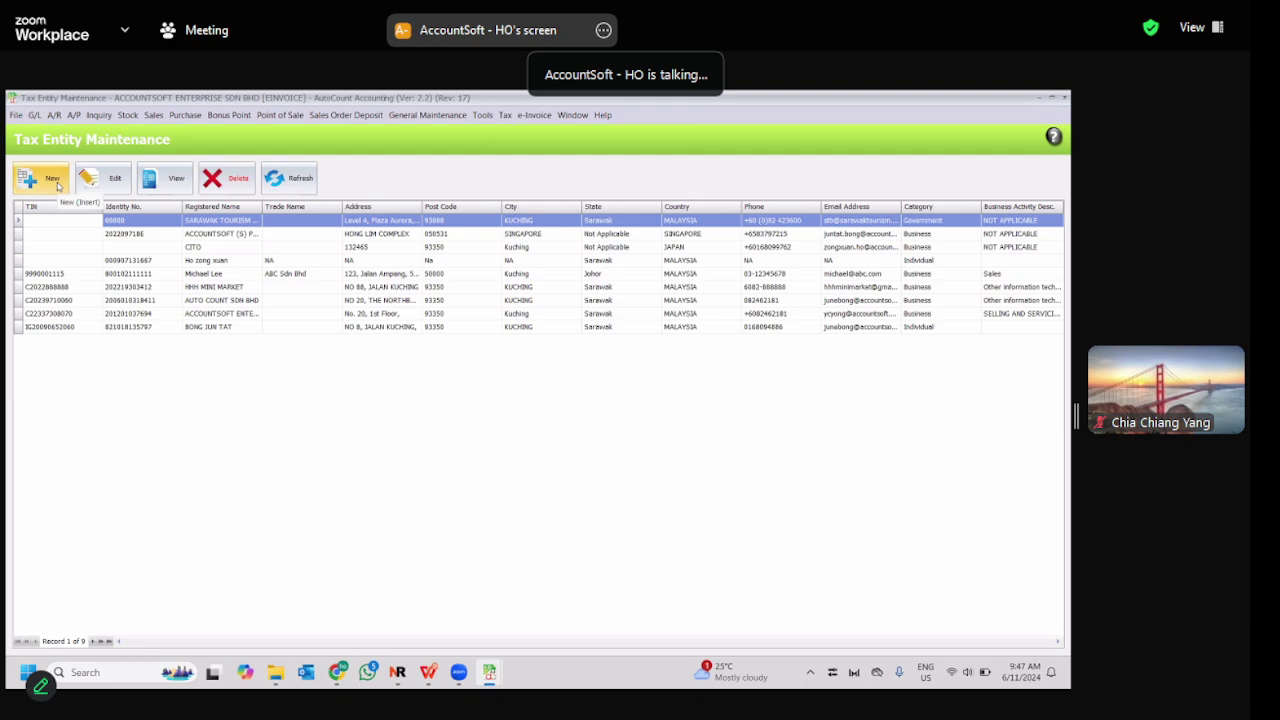
left_click(53, 180)
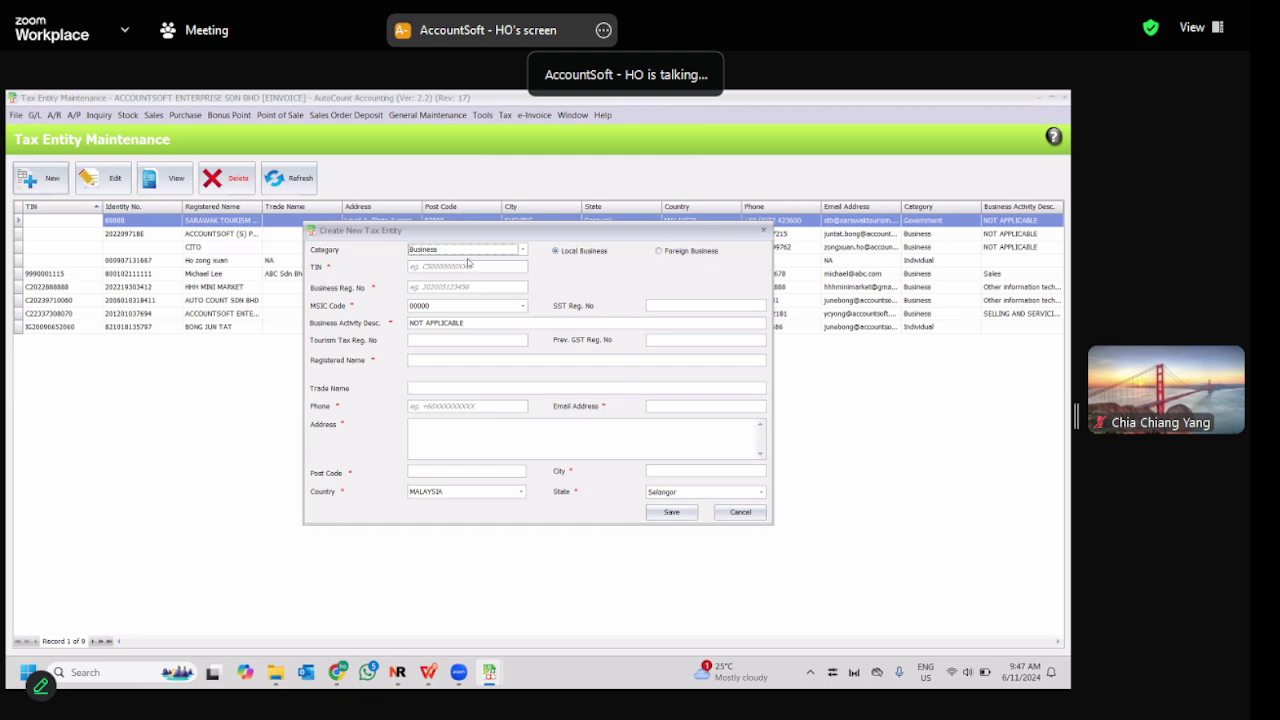
left_click(525, 252)
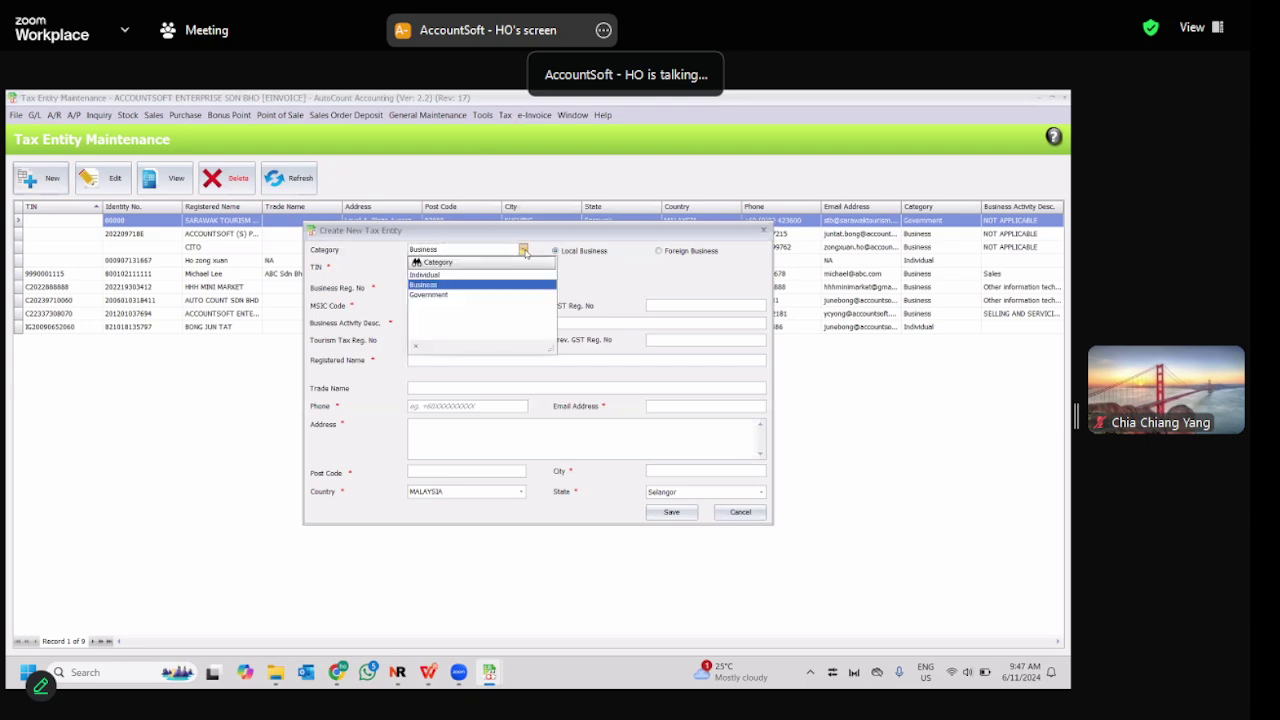
left_click(470, 279)
left_click(427, 267)
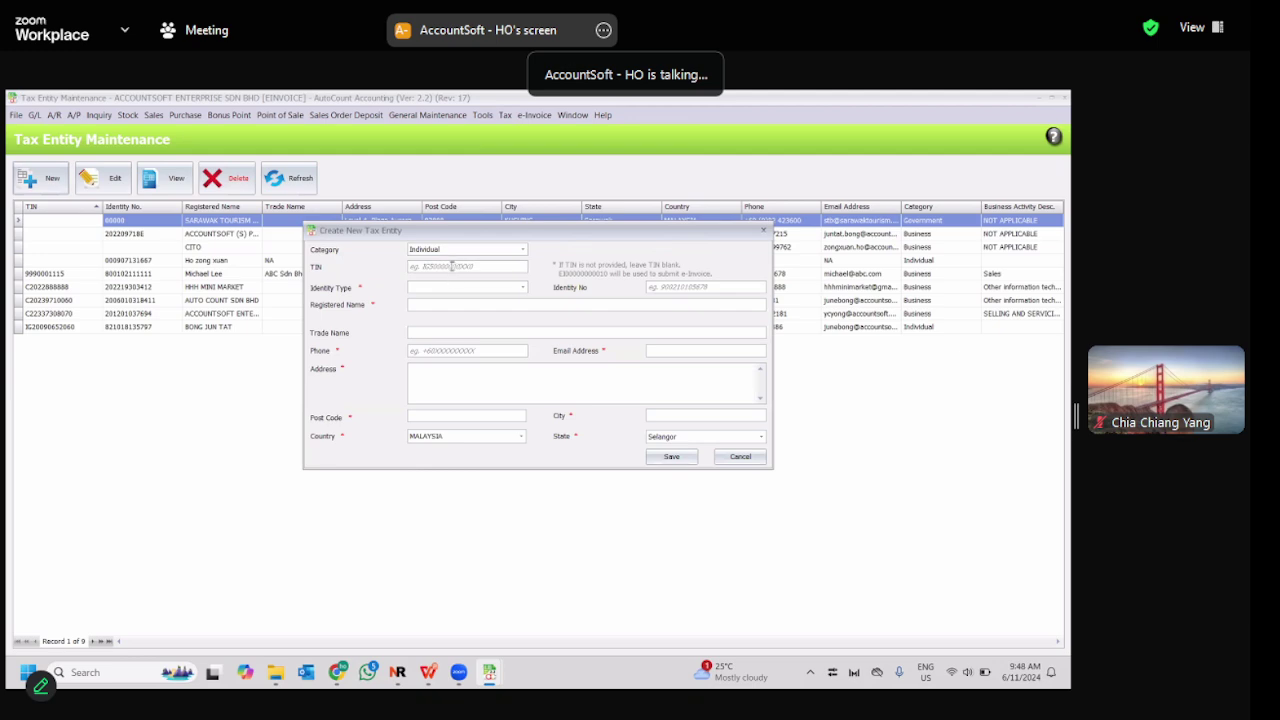
left_click(474, 265)
left_click(523, 288)
left_click(447, 314)
left_click(767, 236)
left_click(548, 370)
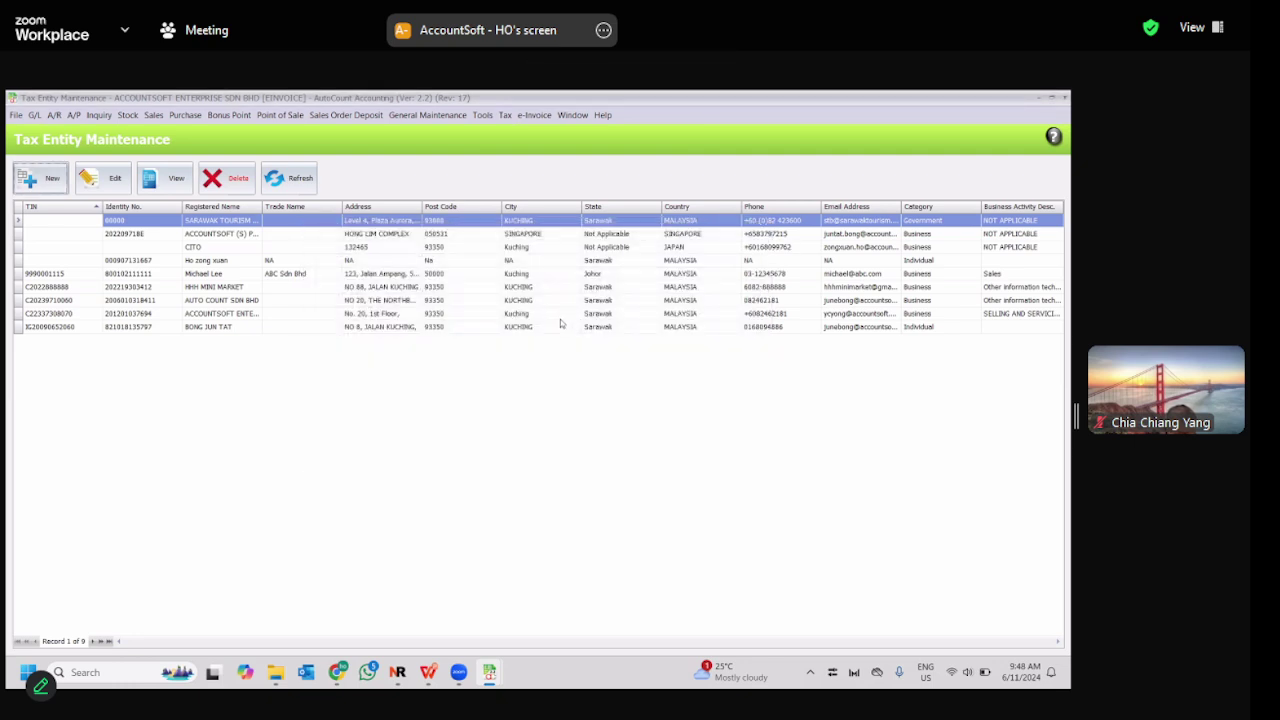
key("Escape")
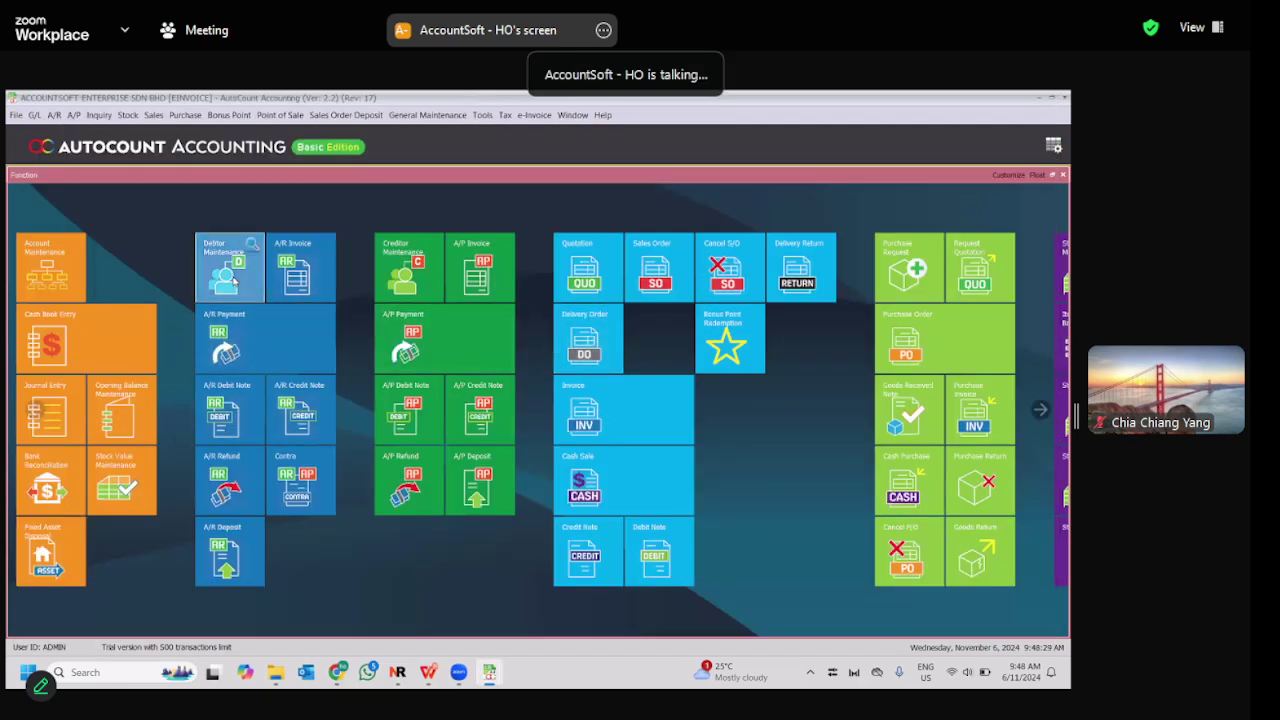
Edit debtor 300-A001, ACCOUNTSOFT ENTERPRISE SDN BHD, from Debtor Maintenance and launch its TIN lookup.
left_click(232, 268)
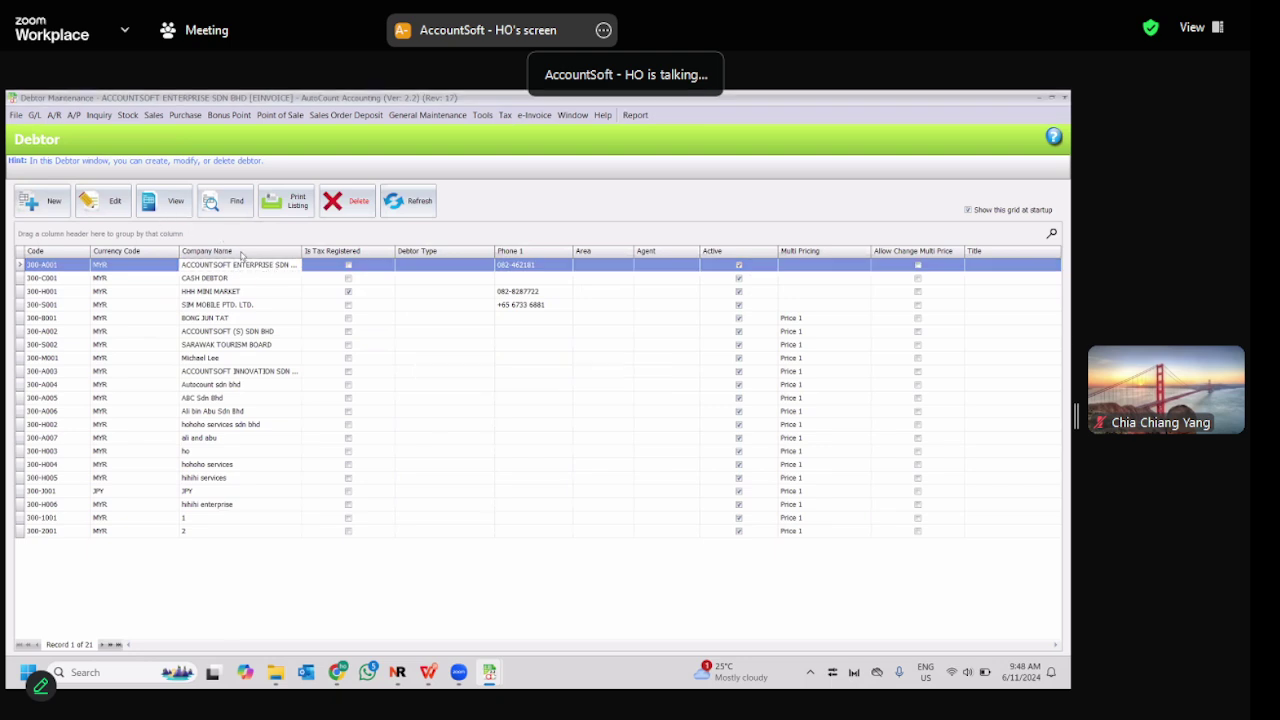
double_click(240, 264)
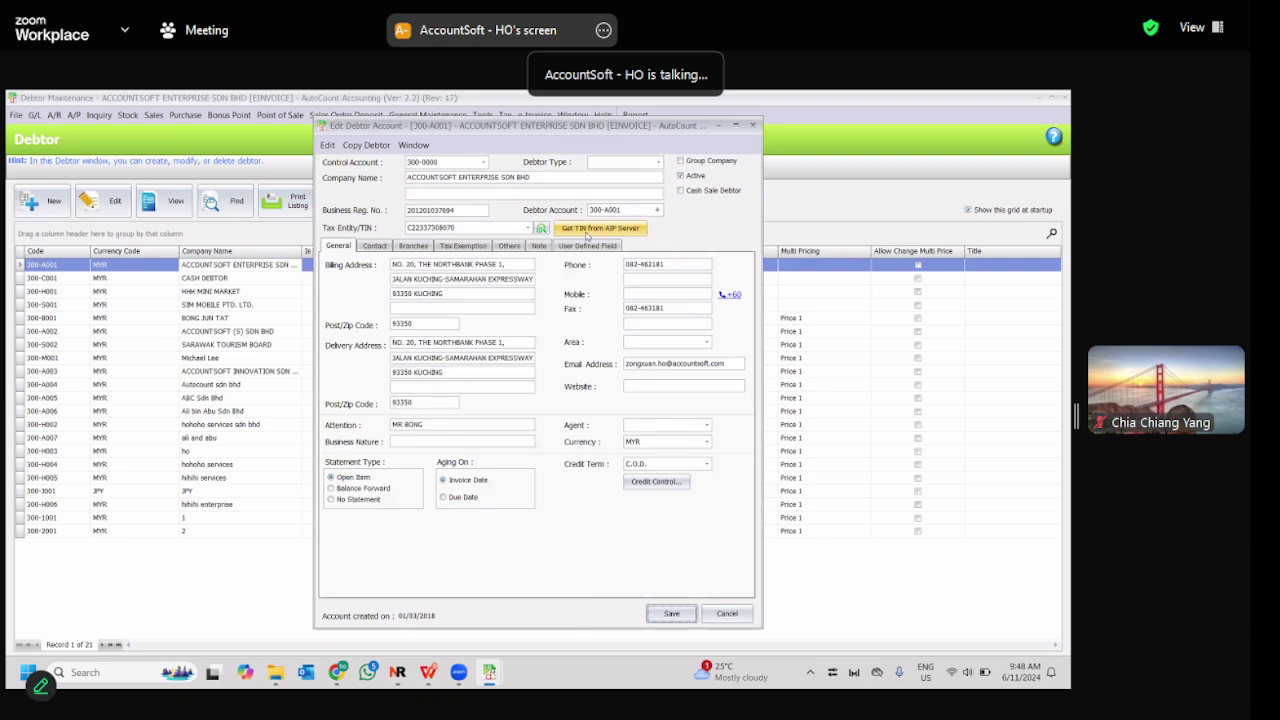
left_click(612, 231)
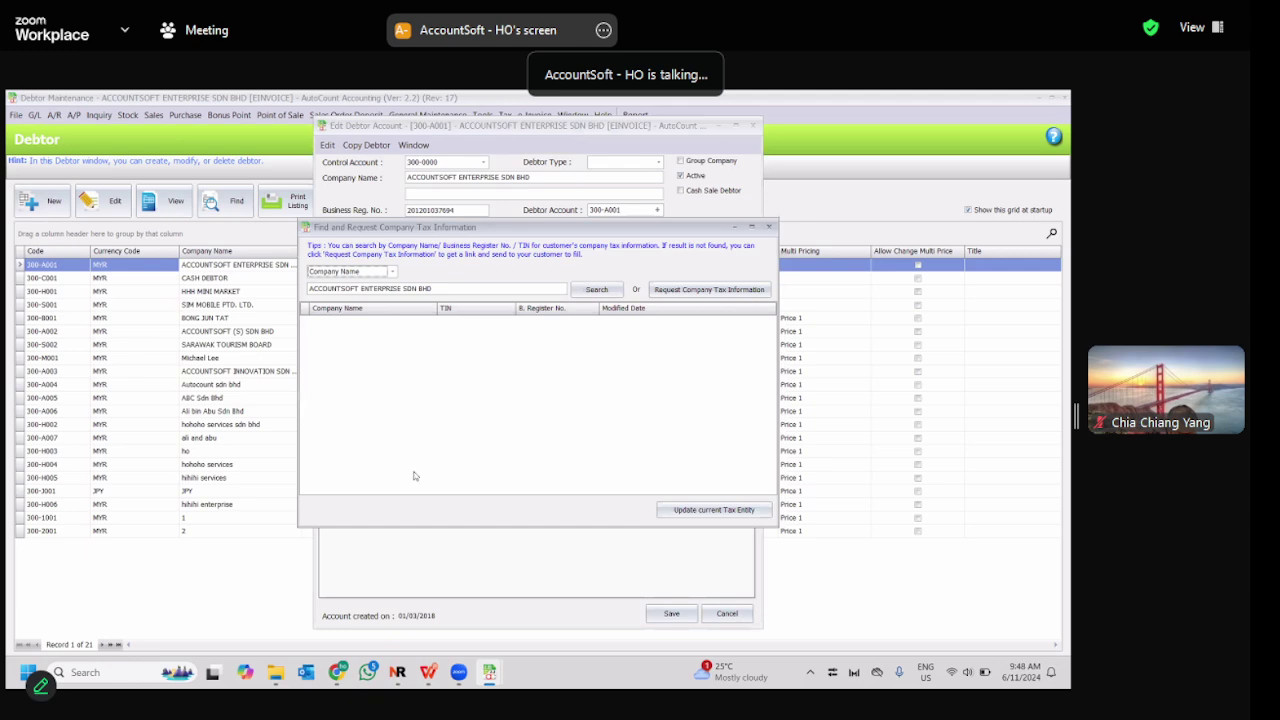
Search the AIP server for the company's TIN, retry as ACCOUNT ENTERPRISE SDN BHD, and get no result.
left_click(596, 291)
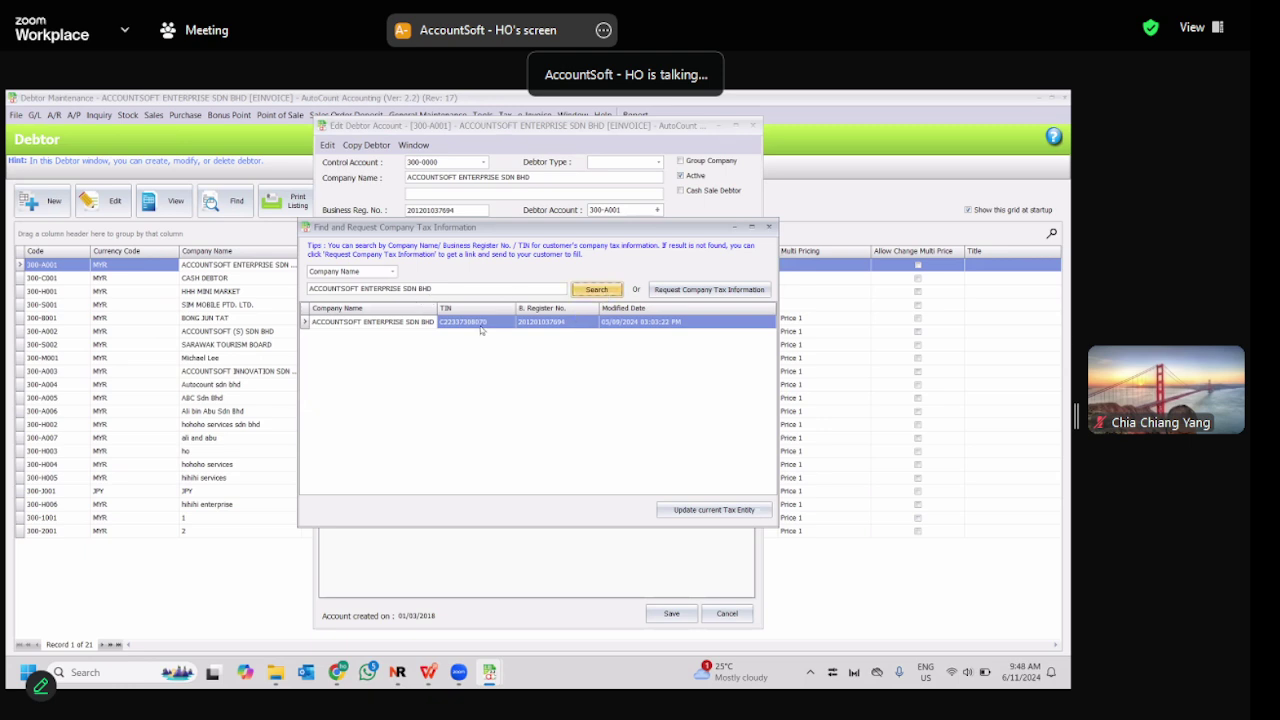
left_click(474, 324)
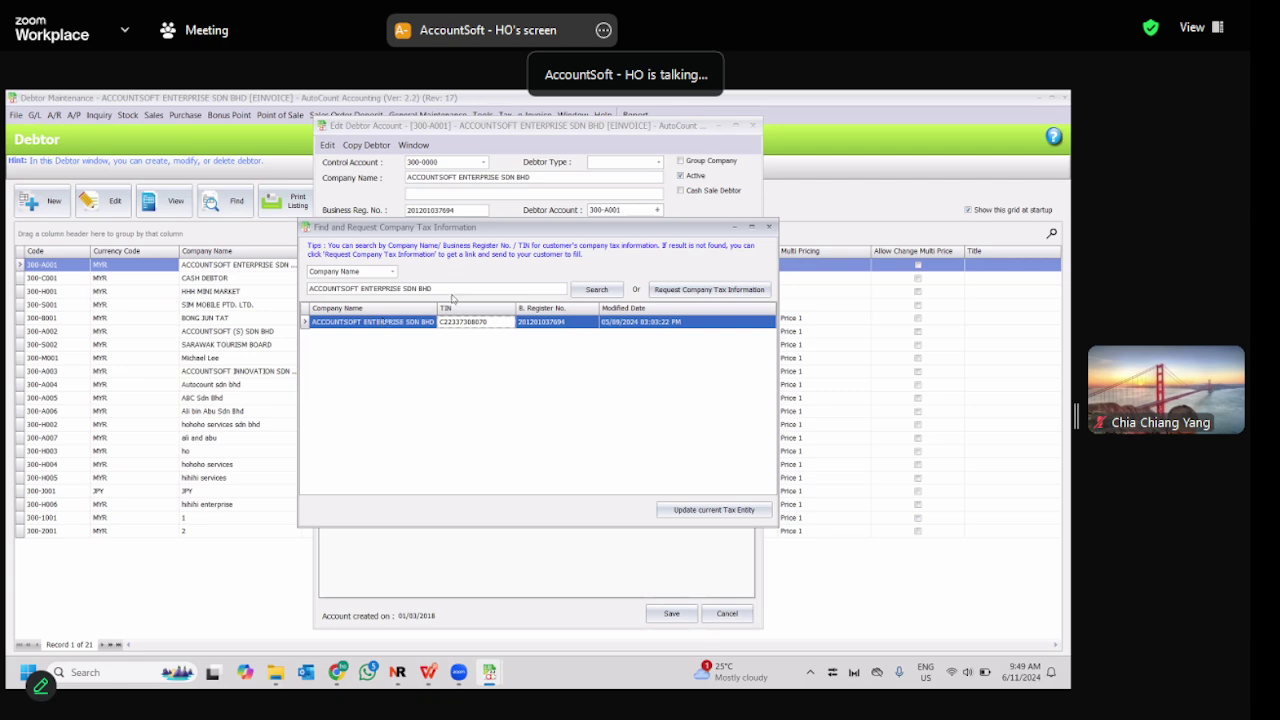
left_click(360, 289)
key("BackSpace")
key("BackSpace")
key("BackSpace")
key("BackSpace")
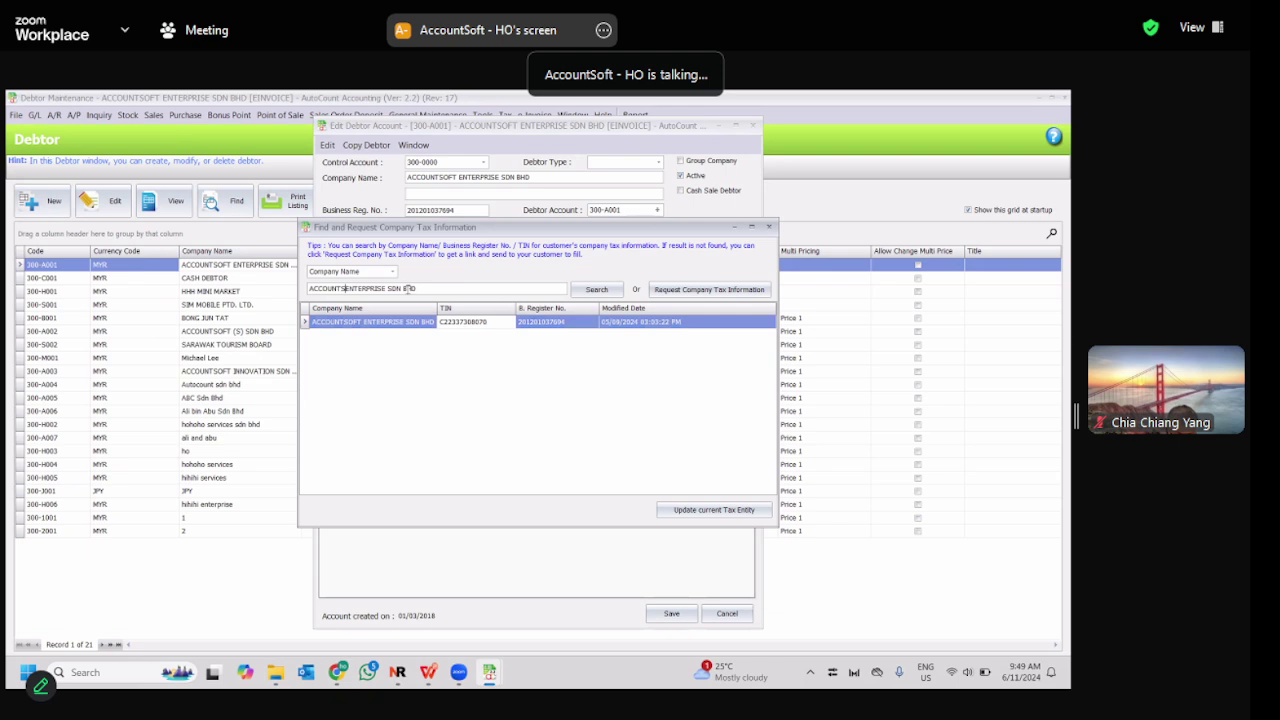
left_click(596, 290)
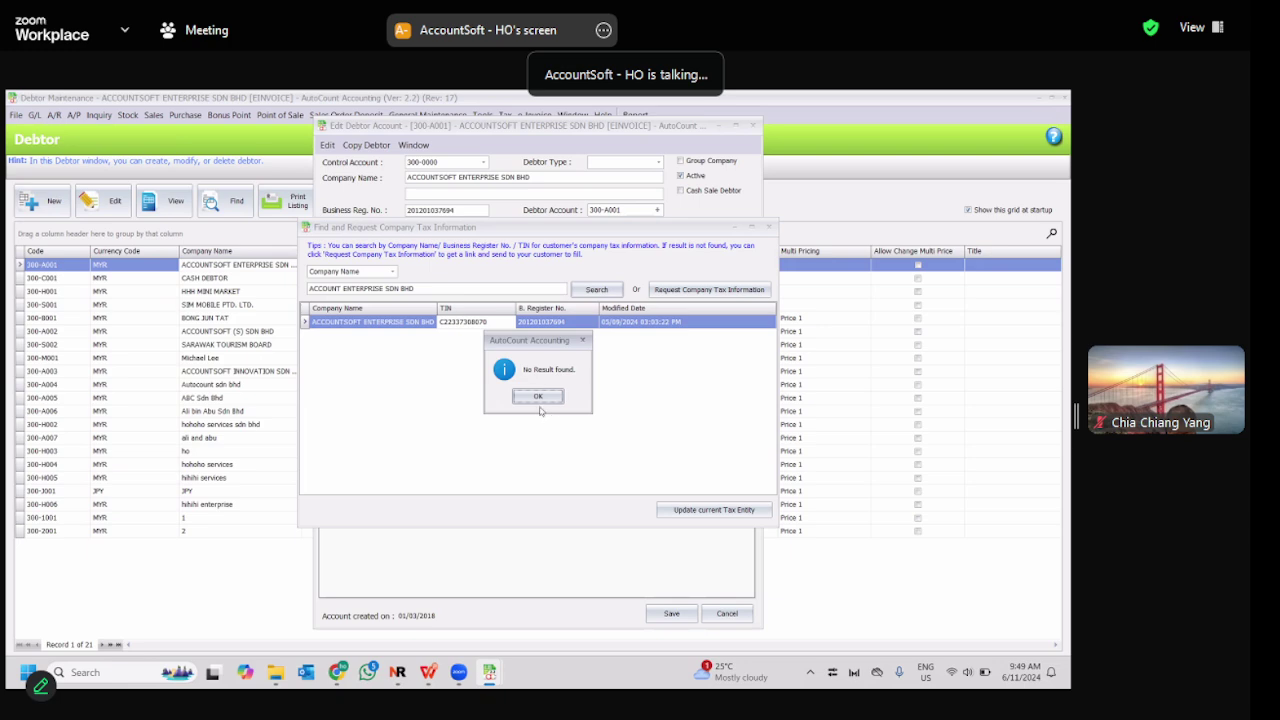
left_click(540, 396)
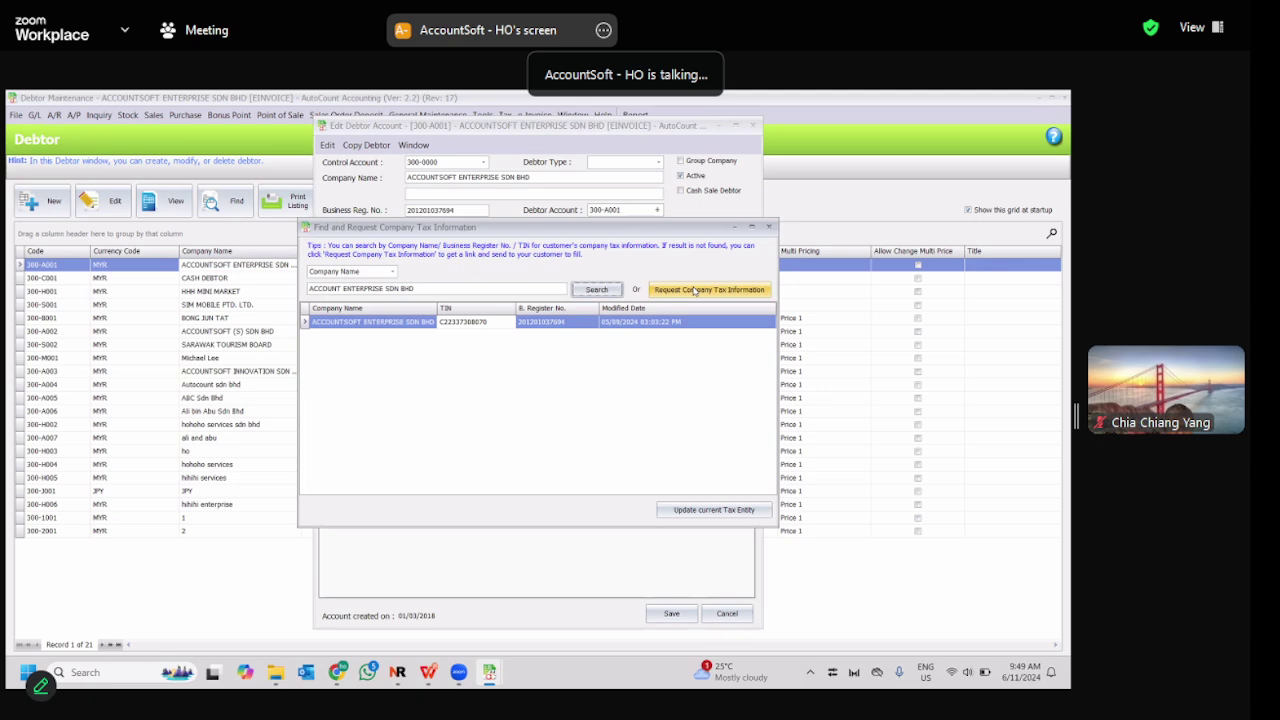
Generate and copy the company tax information request link, then open a new Chrome tab.
left_click(694, 290)
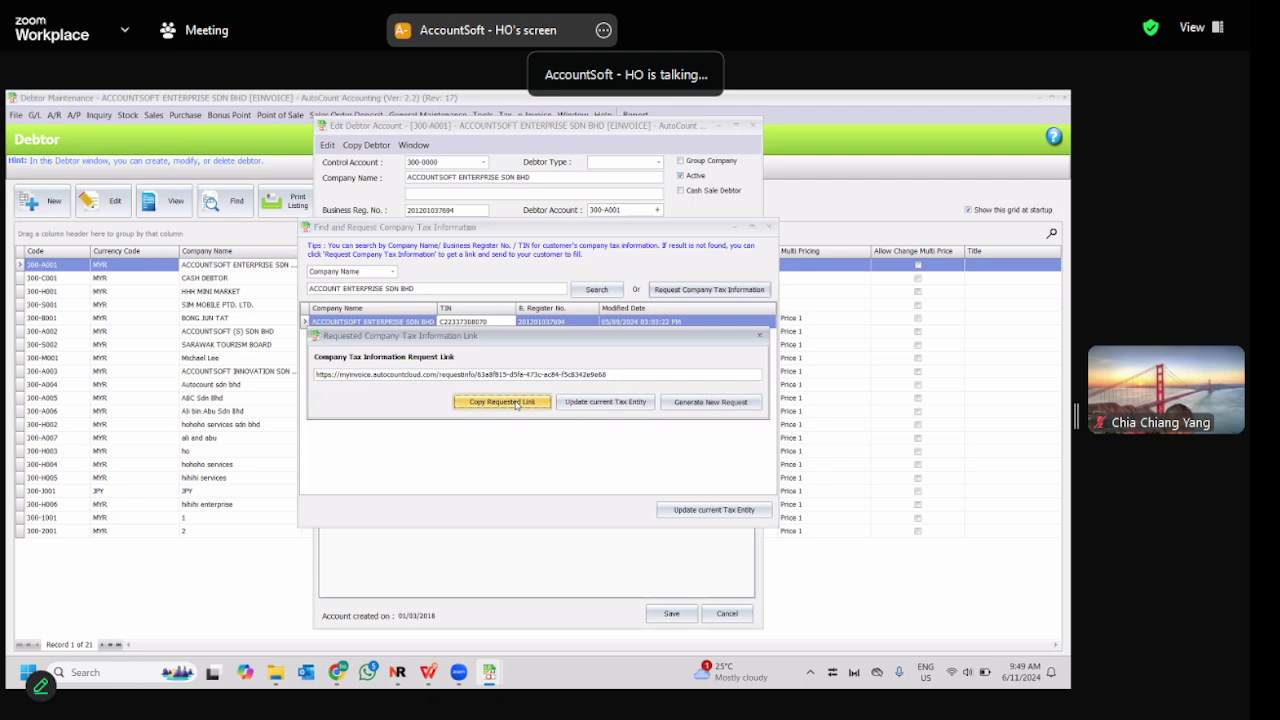
left_click(516, 402)
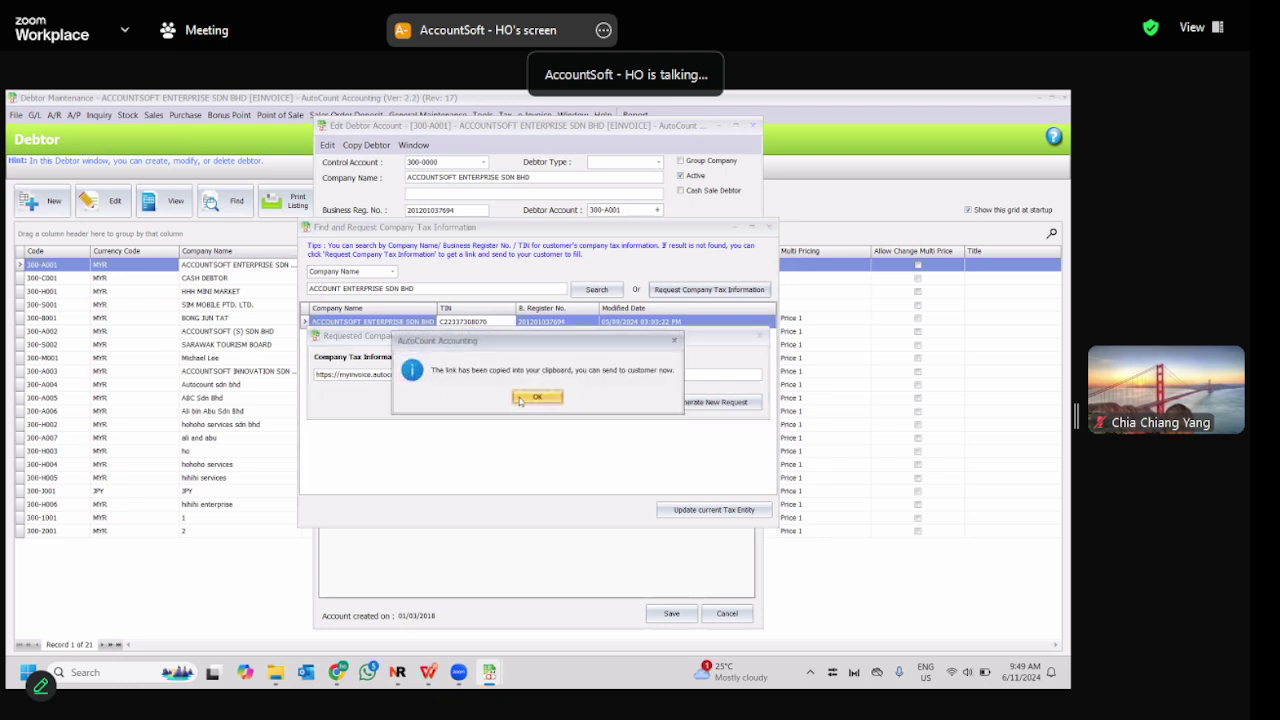
left_click(532, 400)
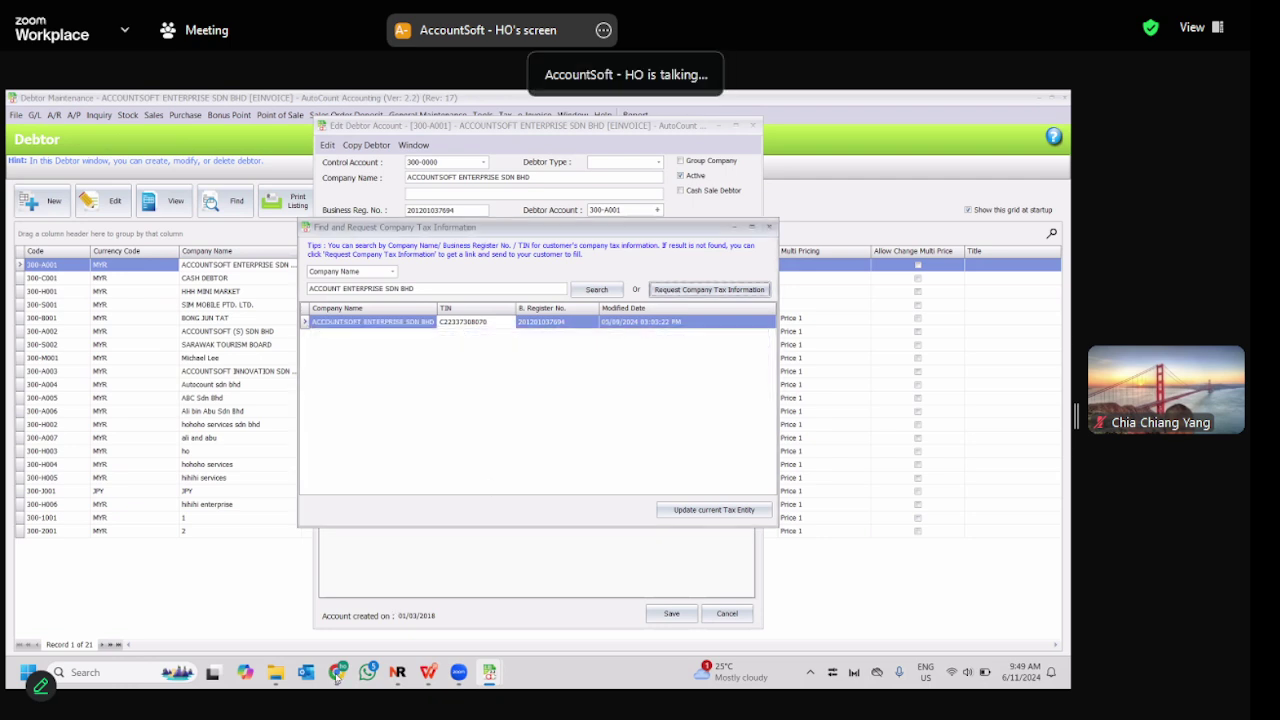
left_click(337, 672)
left_click(373, 104)
Open the copied request link to review the Company Tax Information Request form.
left_click(369, 136)
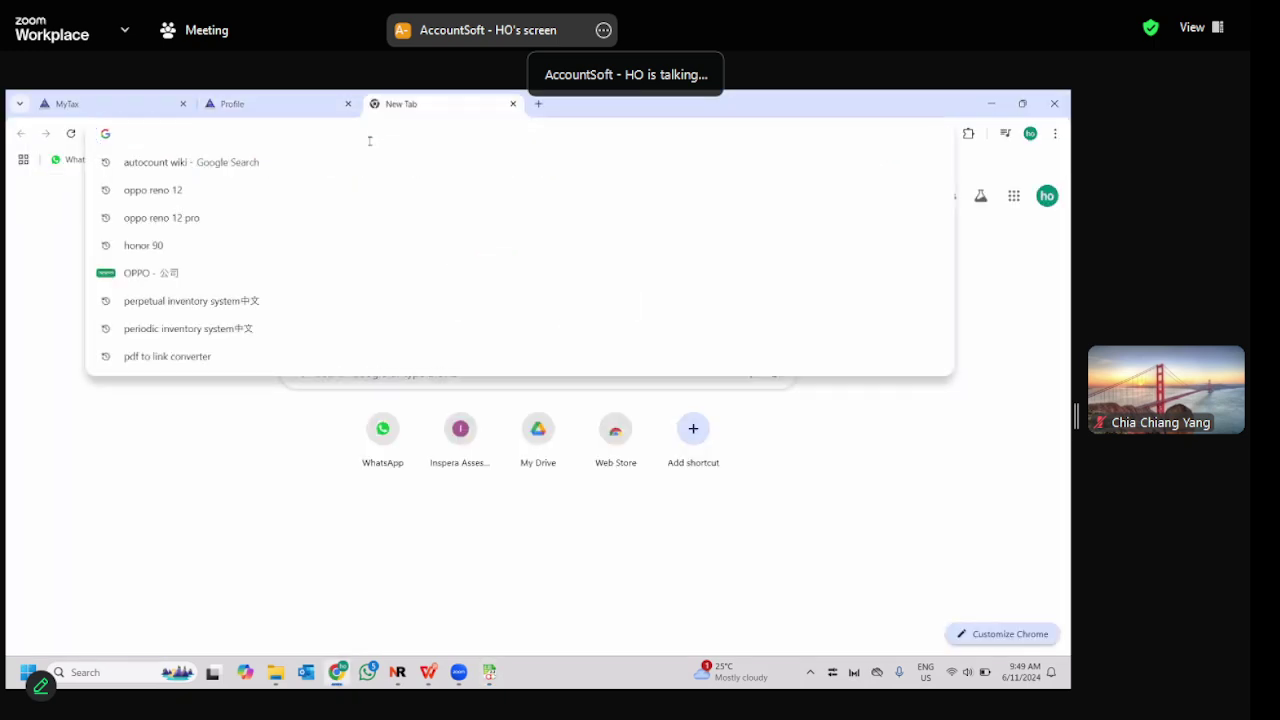
key("ctrl+v")
key("Return")
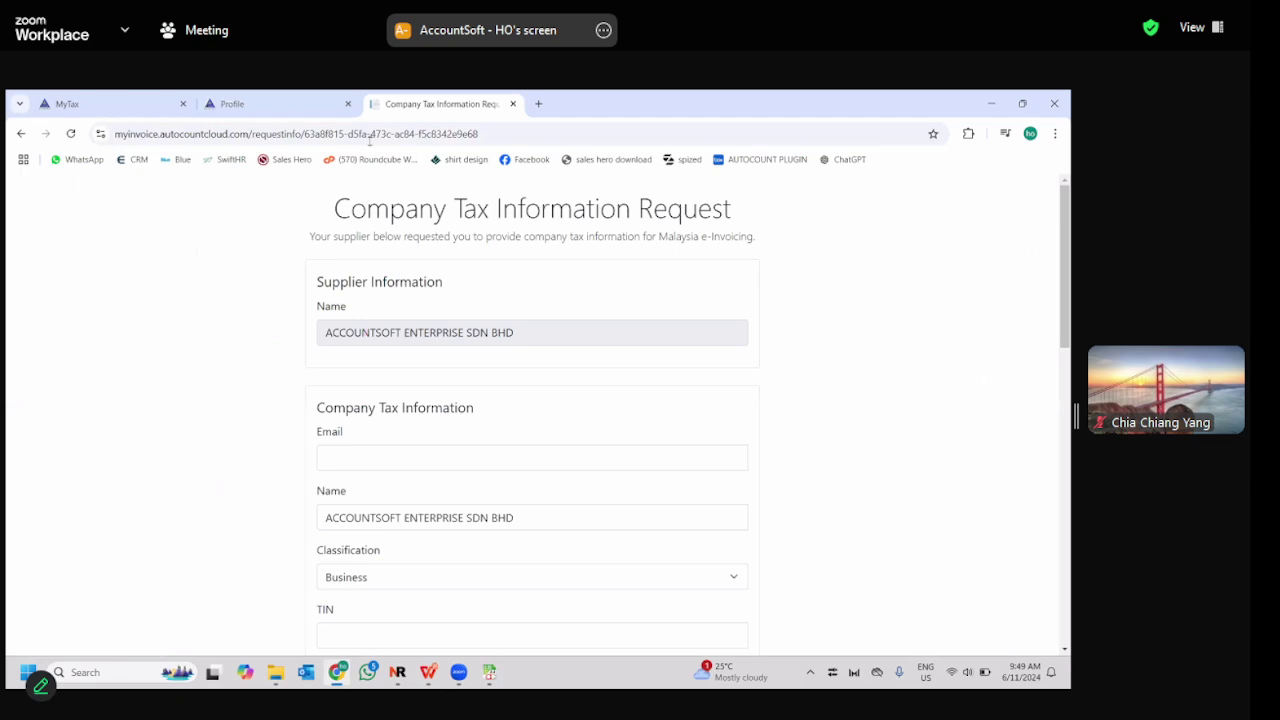
scroll(466, 331, "down", 10)
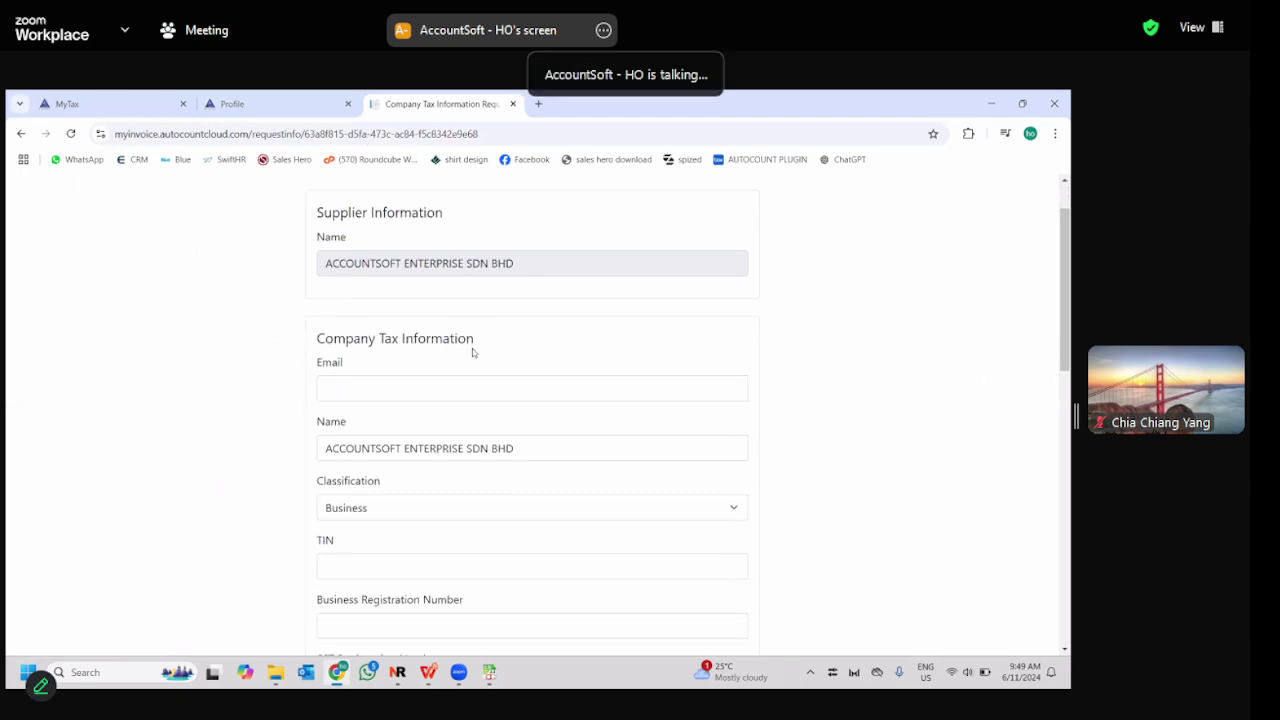
scroll(478, 348, "up", 10)
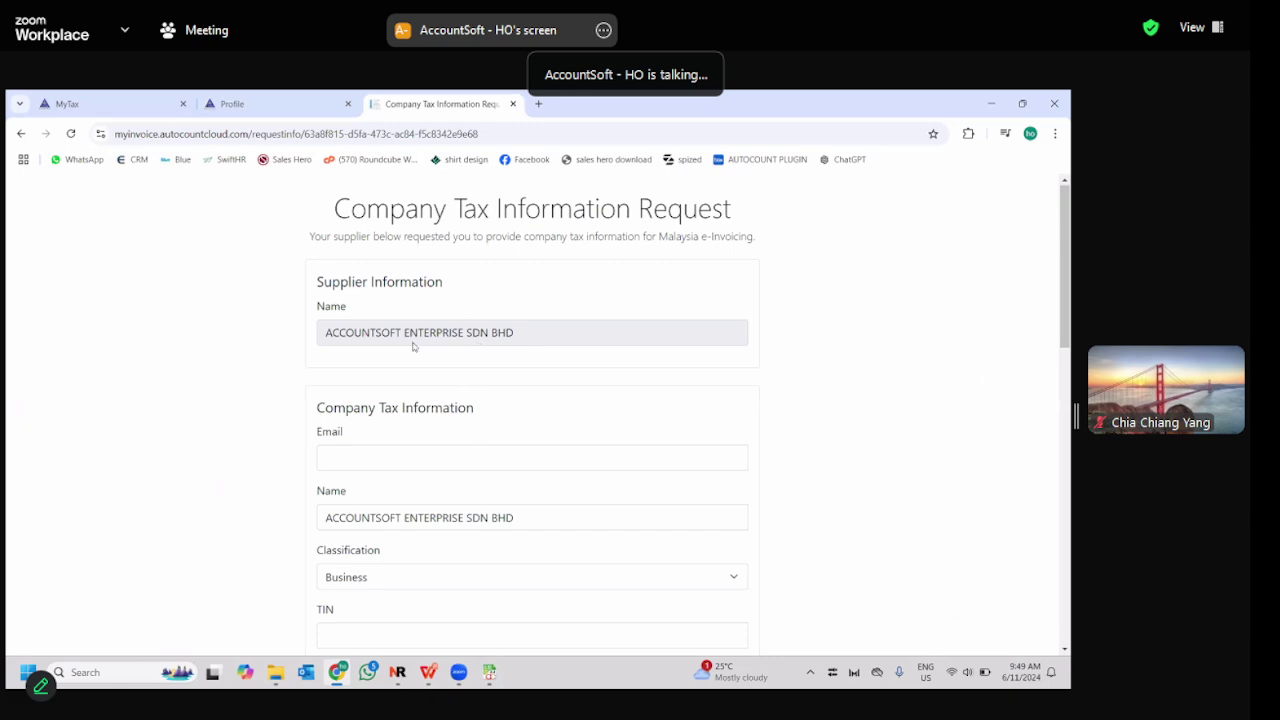
scroll(500, 380, "down", 4)
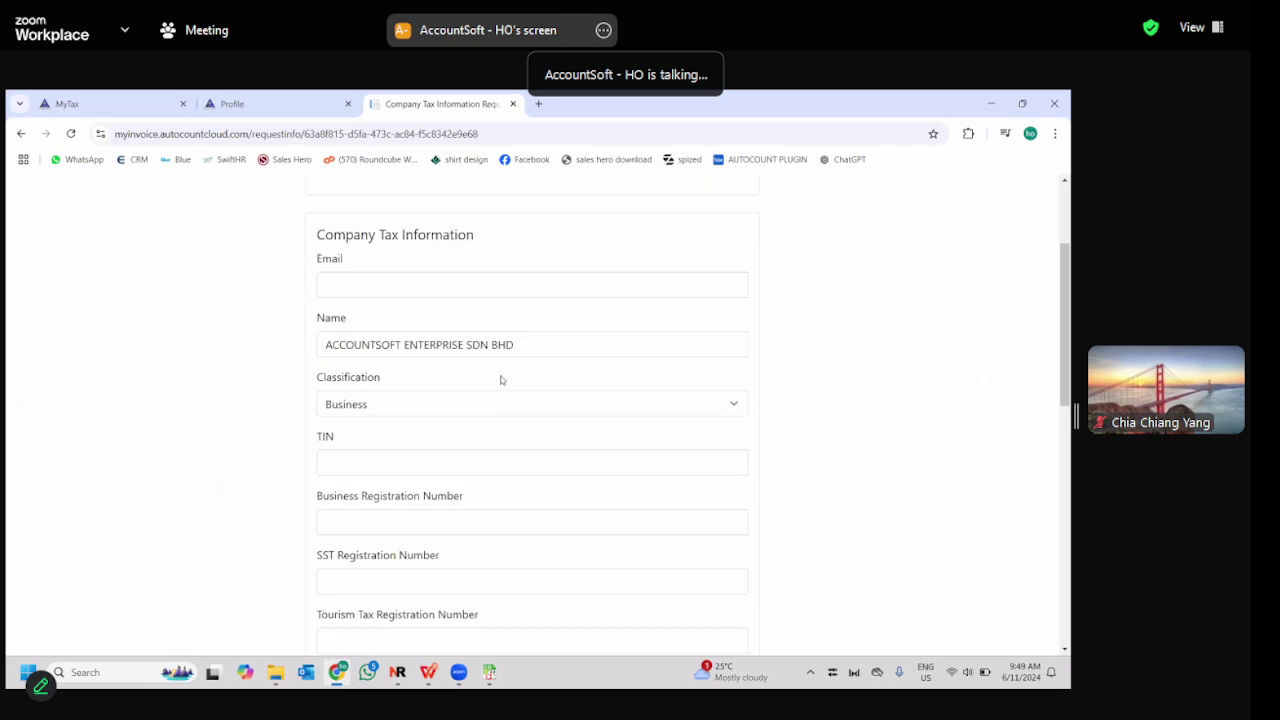
scroll(485, 381, "down", 5)
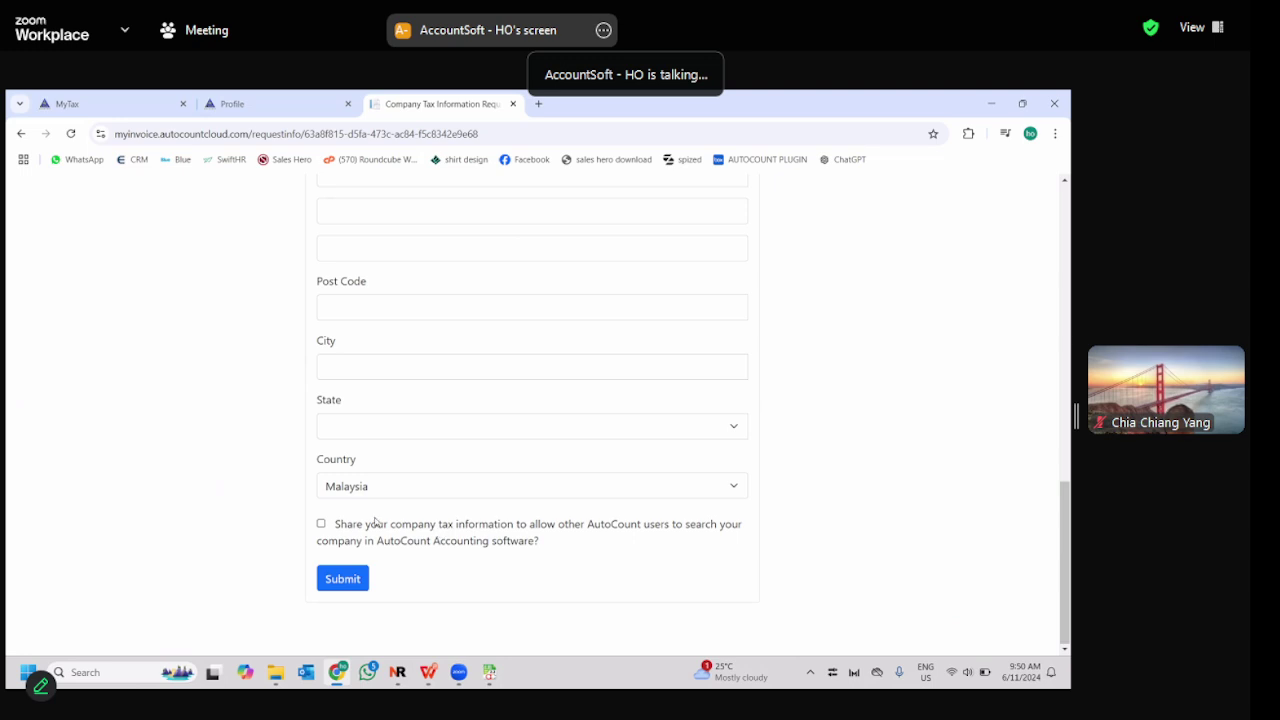
Tick consent to share company tax info with AutoCount users, then close the tab and minimise Chrome.
left_click(321, 525)
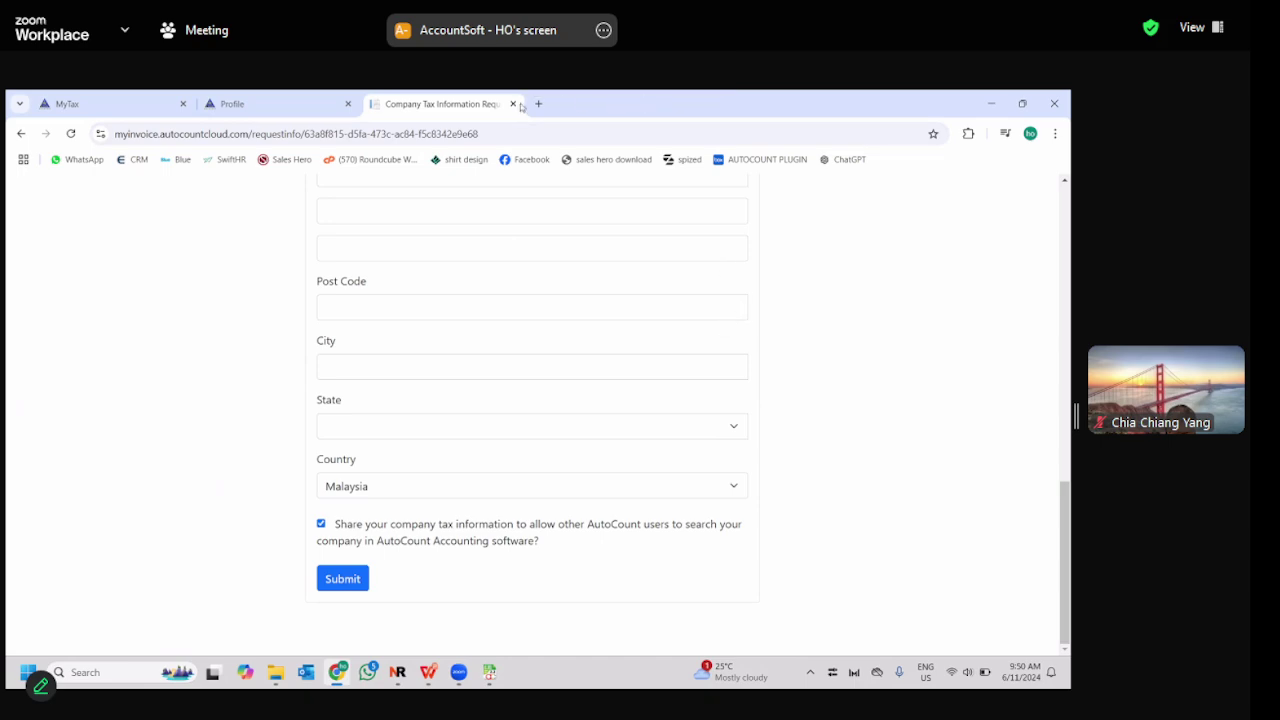
key("ctrl+w")
left_click(990, 103)
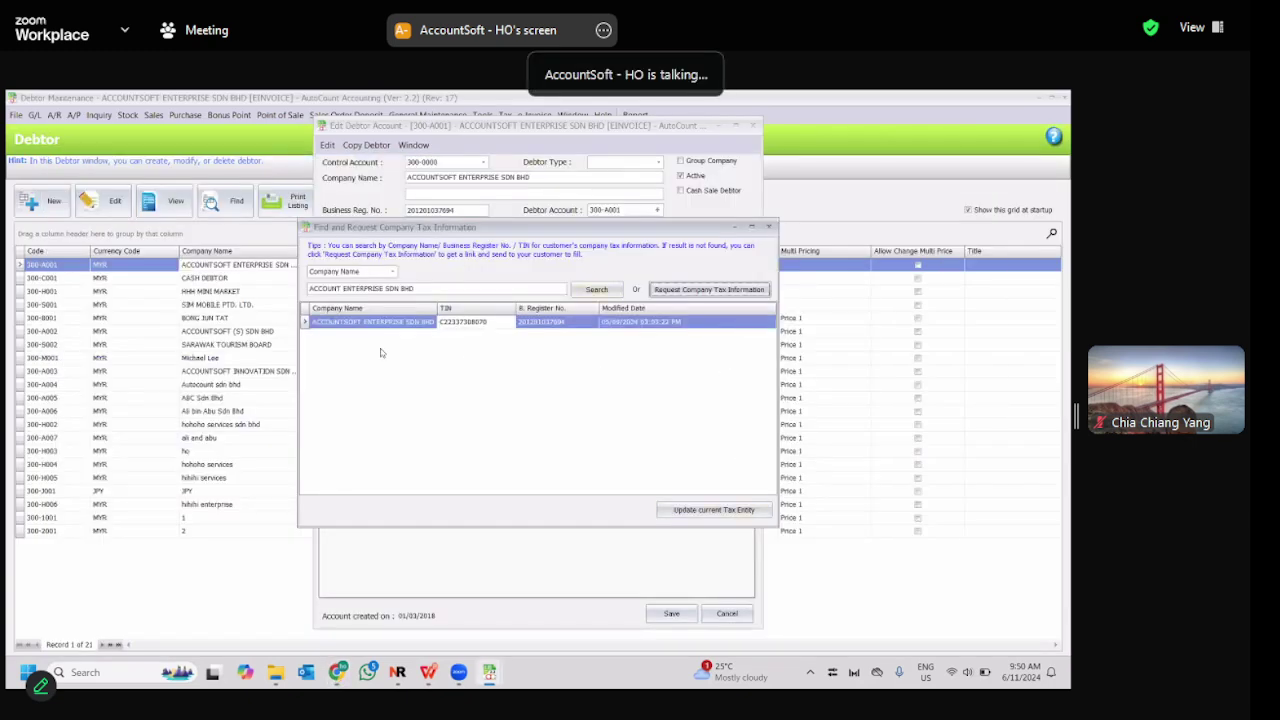
Open ACCOUNTSOFT ENTERPRISE SDN BHD's result in Update Tax Entity, close it unsaved, and close the debtor.
left_click(400, 324)
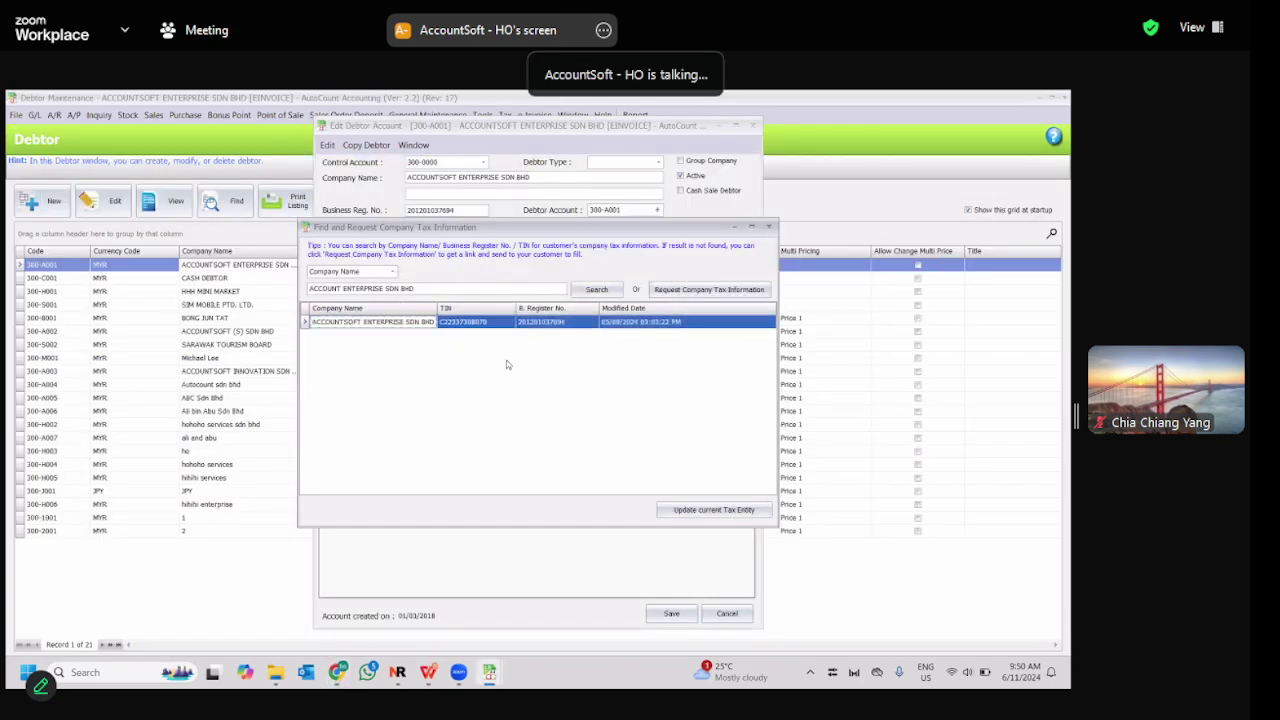
left_click(698, 510)
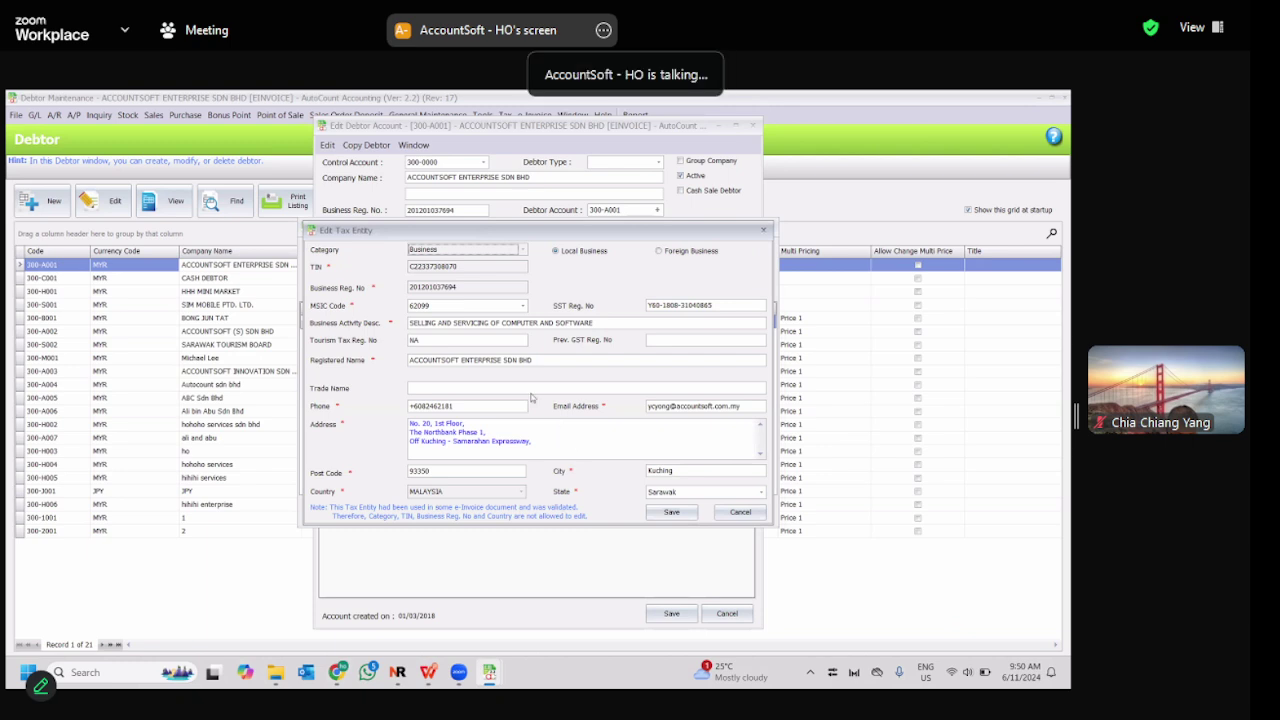
left_click(763, 230)
left_click(537, 398)
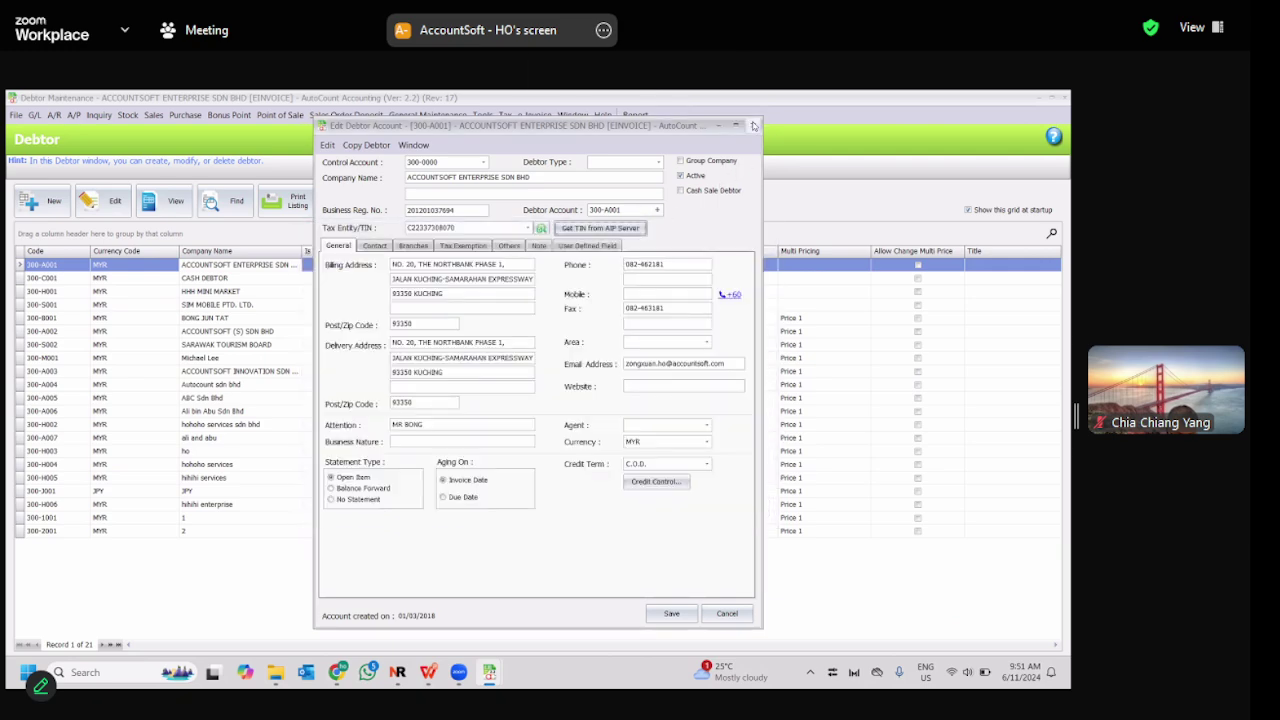
left_click(752, 125)
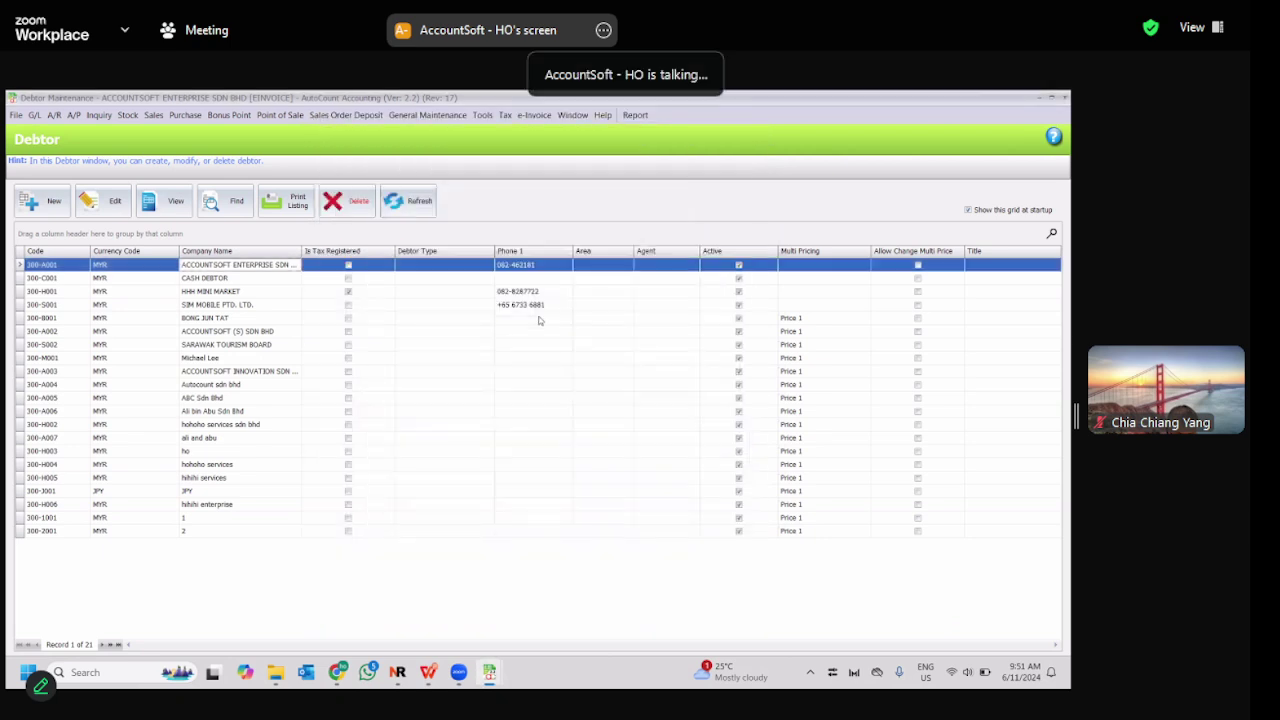
Run a TIN lookup for an individual debtor, which returns no result, and close both windows.
double_click(258, 318)
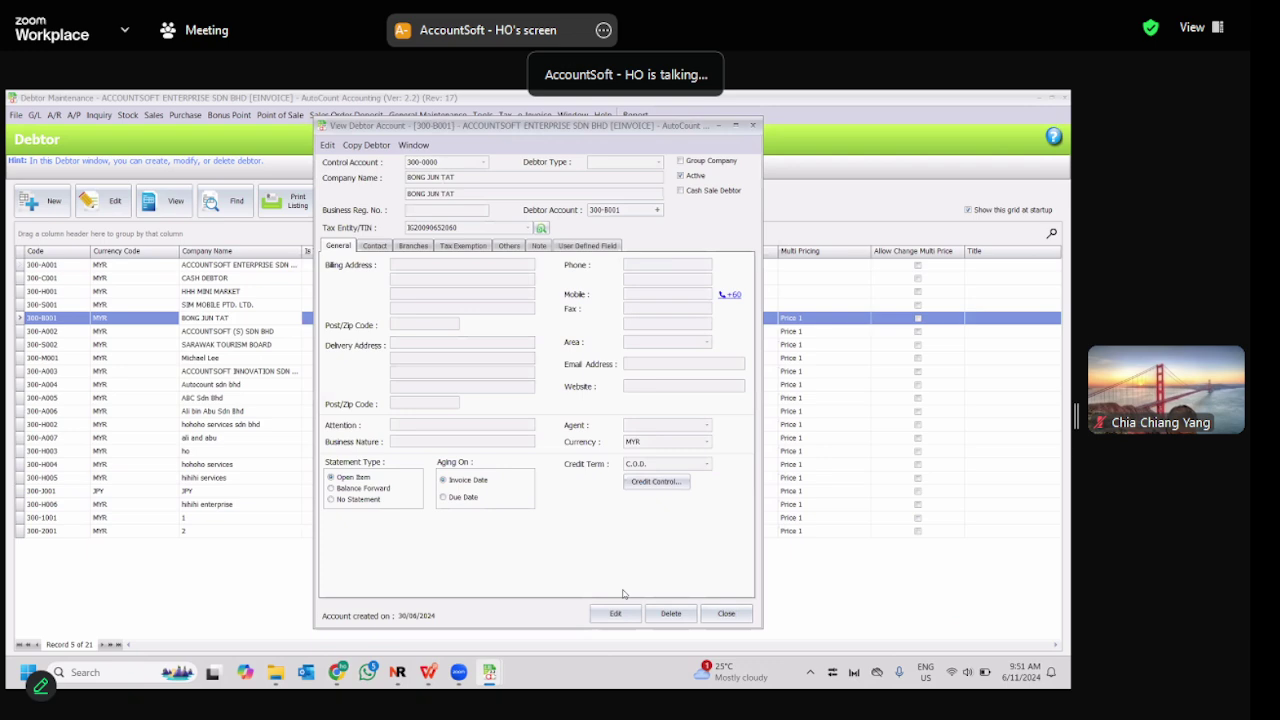
left_click(615, 613)
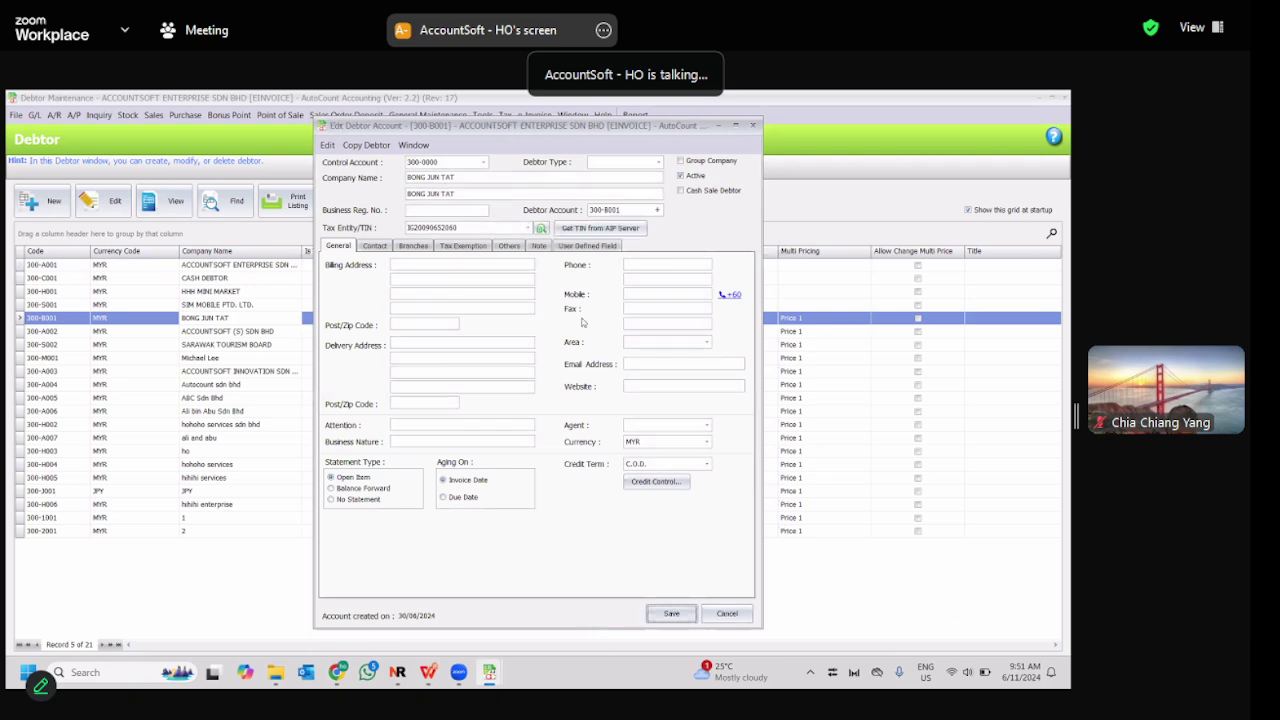
left_click(603, 230)
left_click(596, 290)
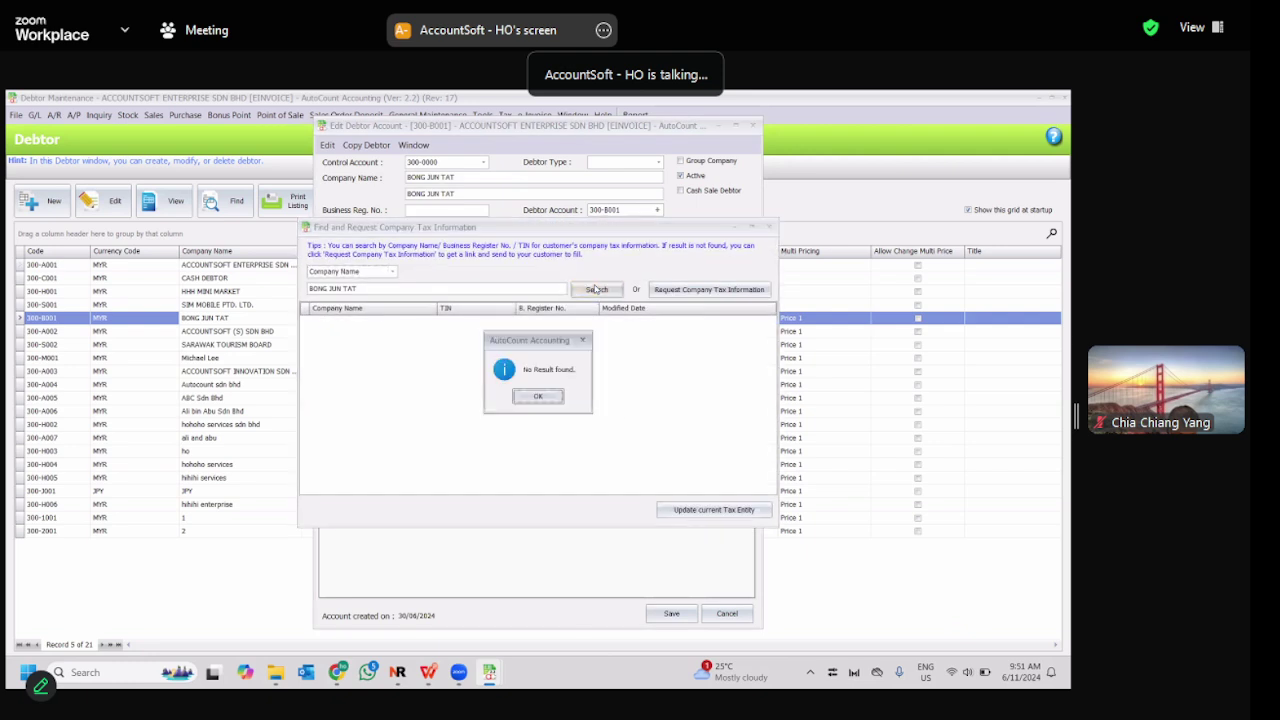
left_click(546, 400)
left_click(768, 227)
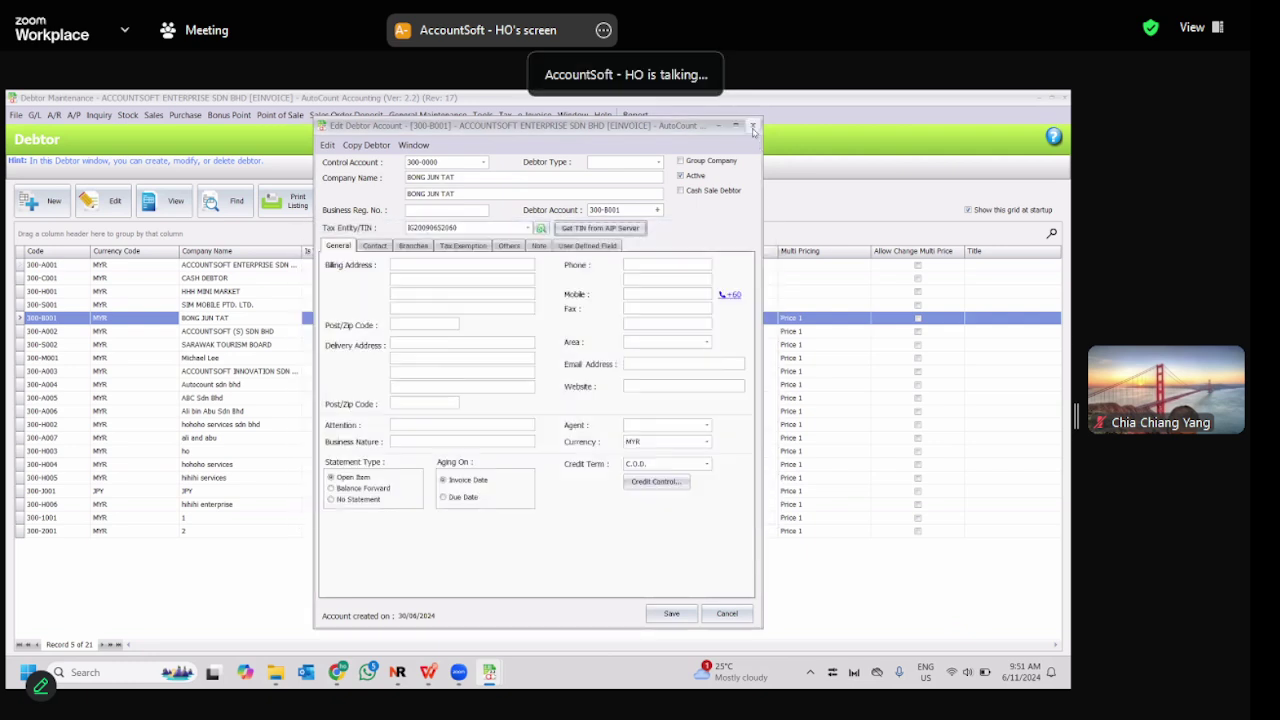
left_click(753, 125)
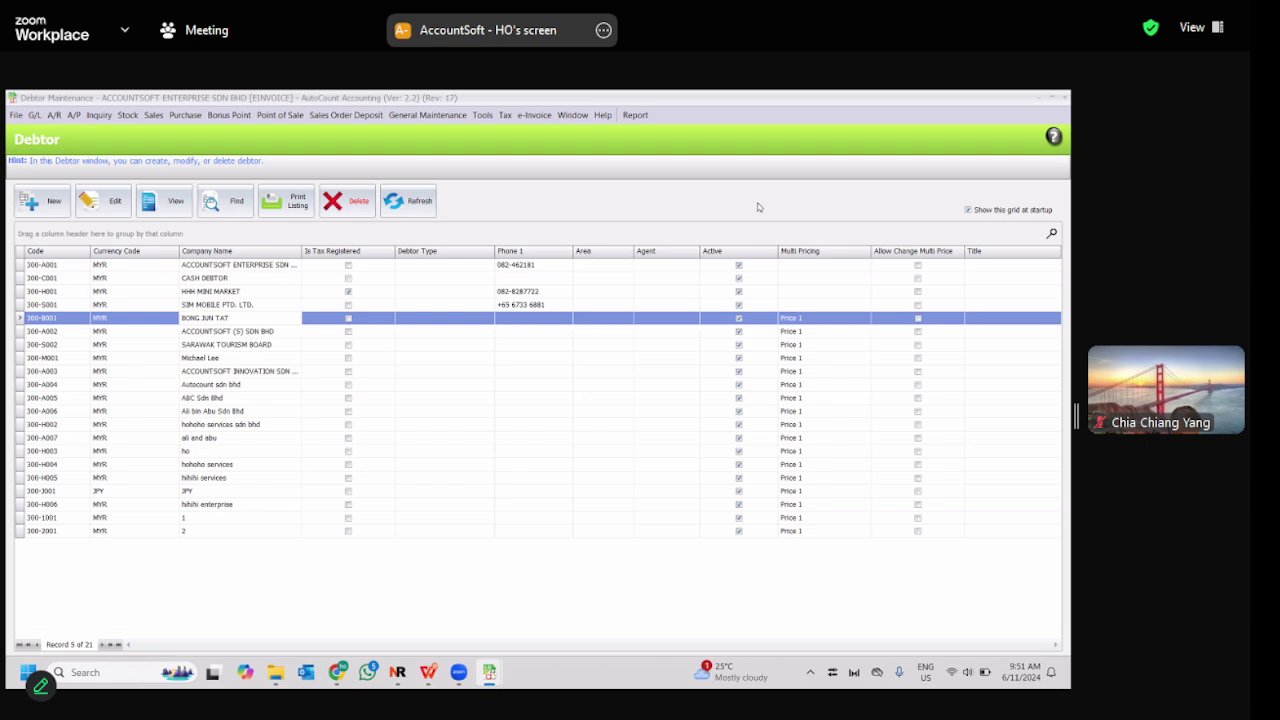
left_click(220, 358)
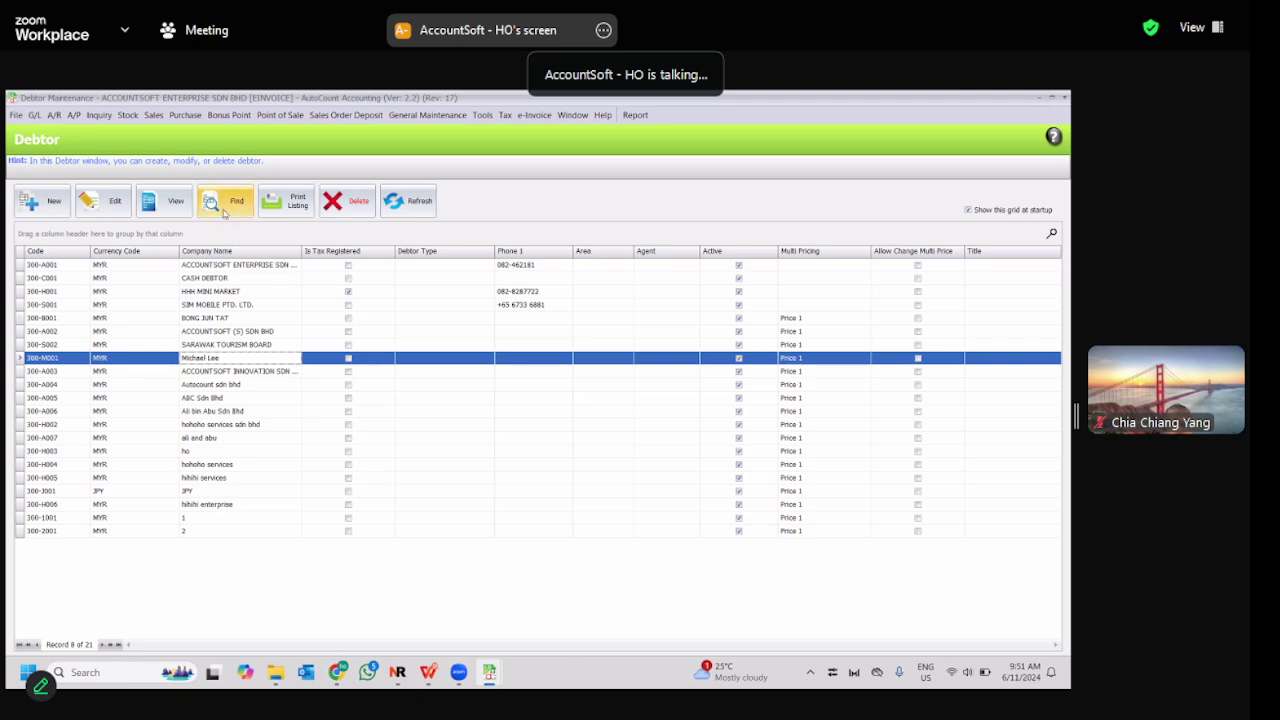
left_click(224, 210)
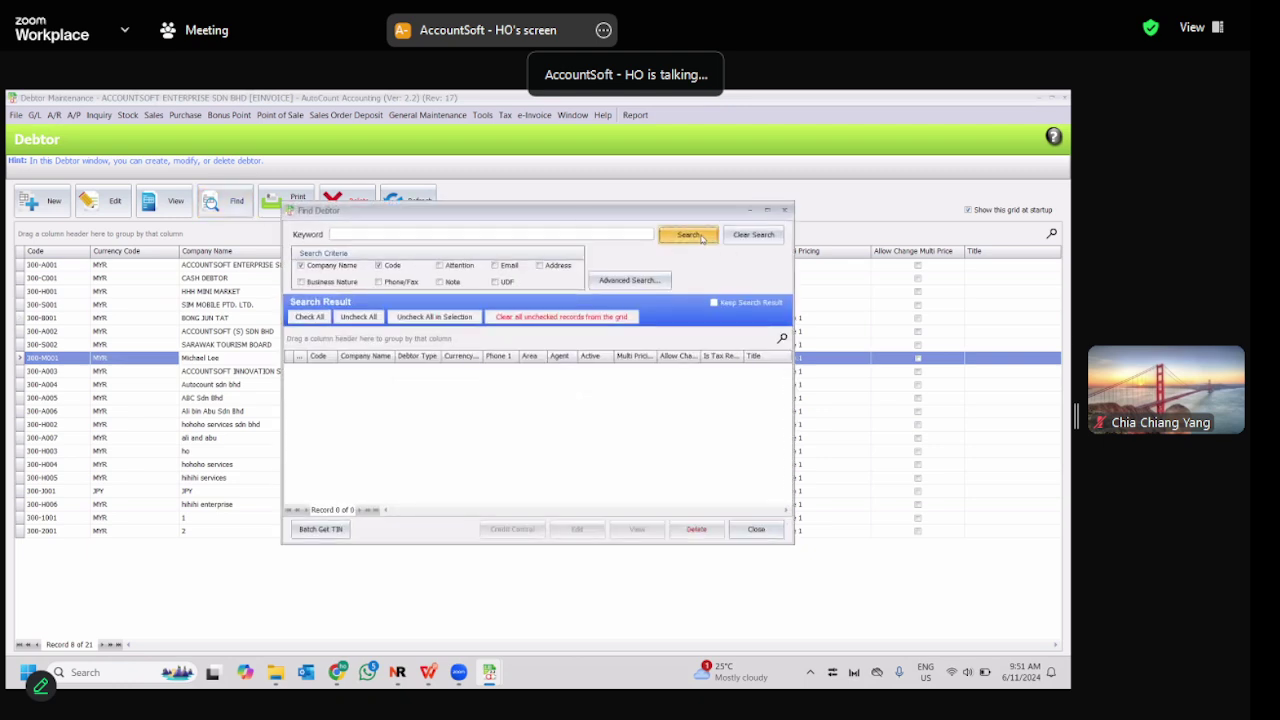
List all 21 debtors, tick them all, and submit them for Batch Get TIN.
left_click(688, 234)
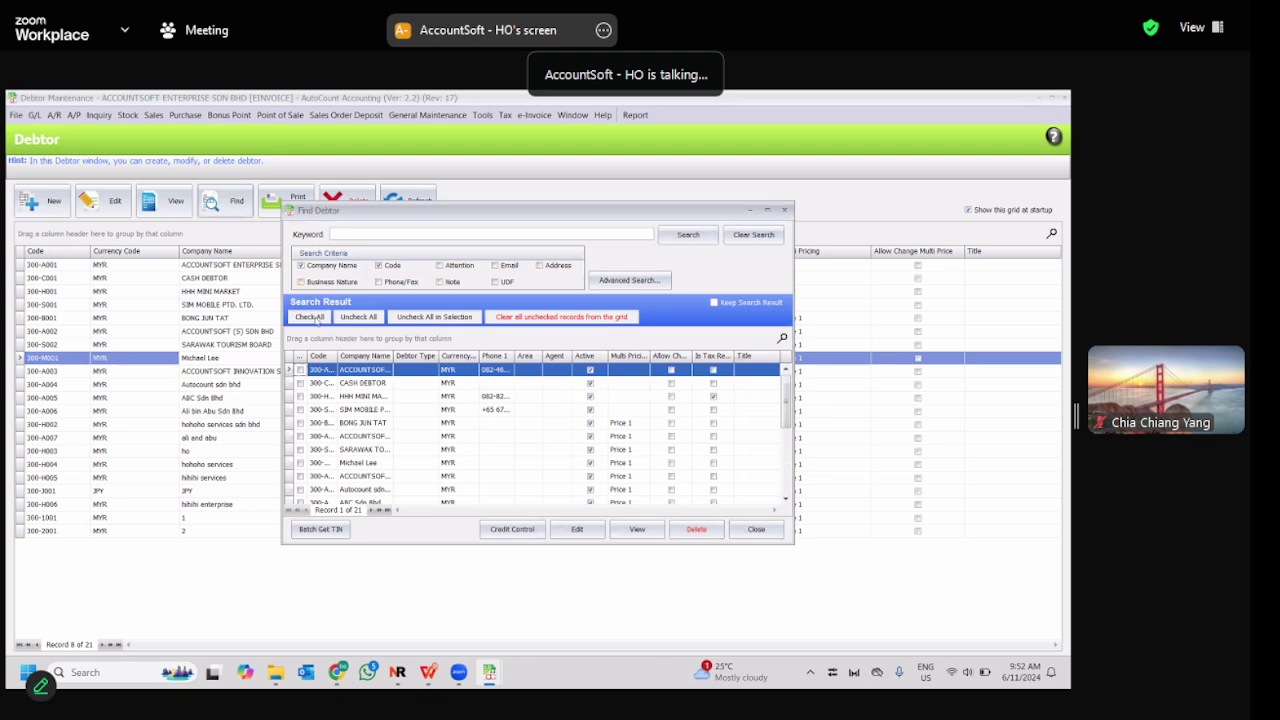
left_click(316, 318)
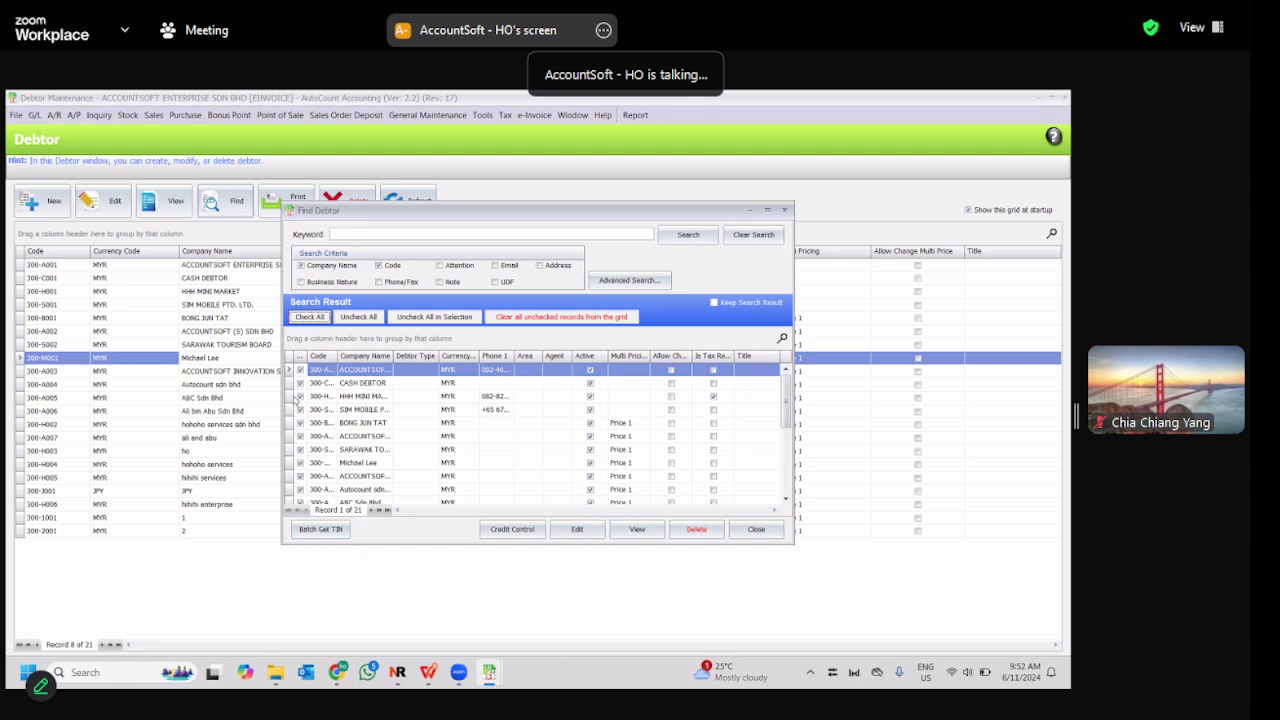
left_click(330, 530)
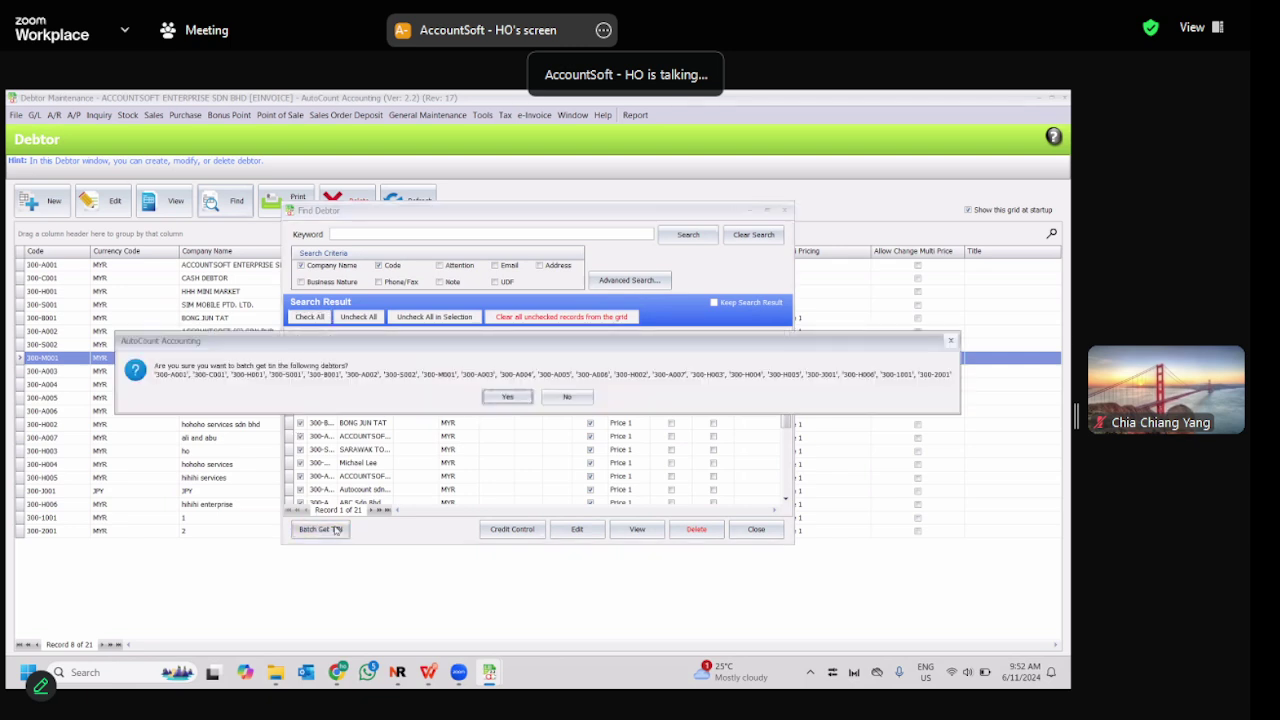
left_click(513, 398)
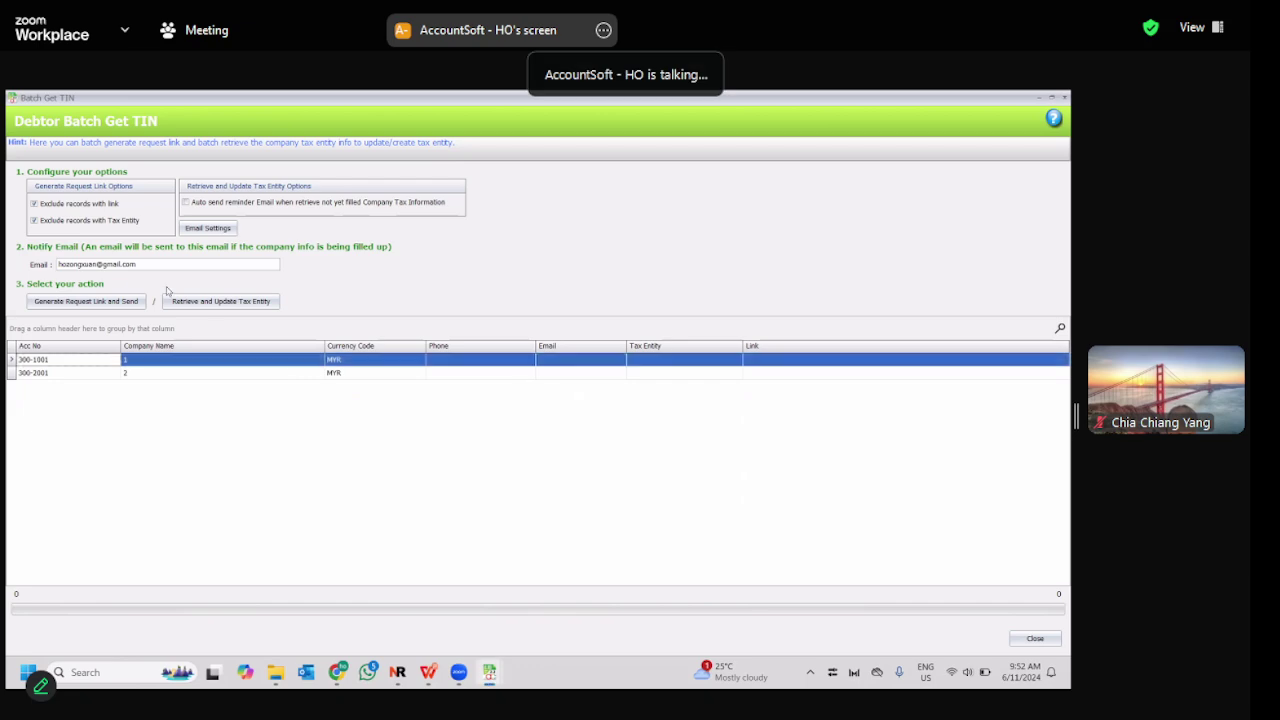
Generate and send request links for debtors 300-1001 and 300-2001, skipping the log.
left_click(97, 302)
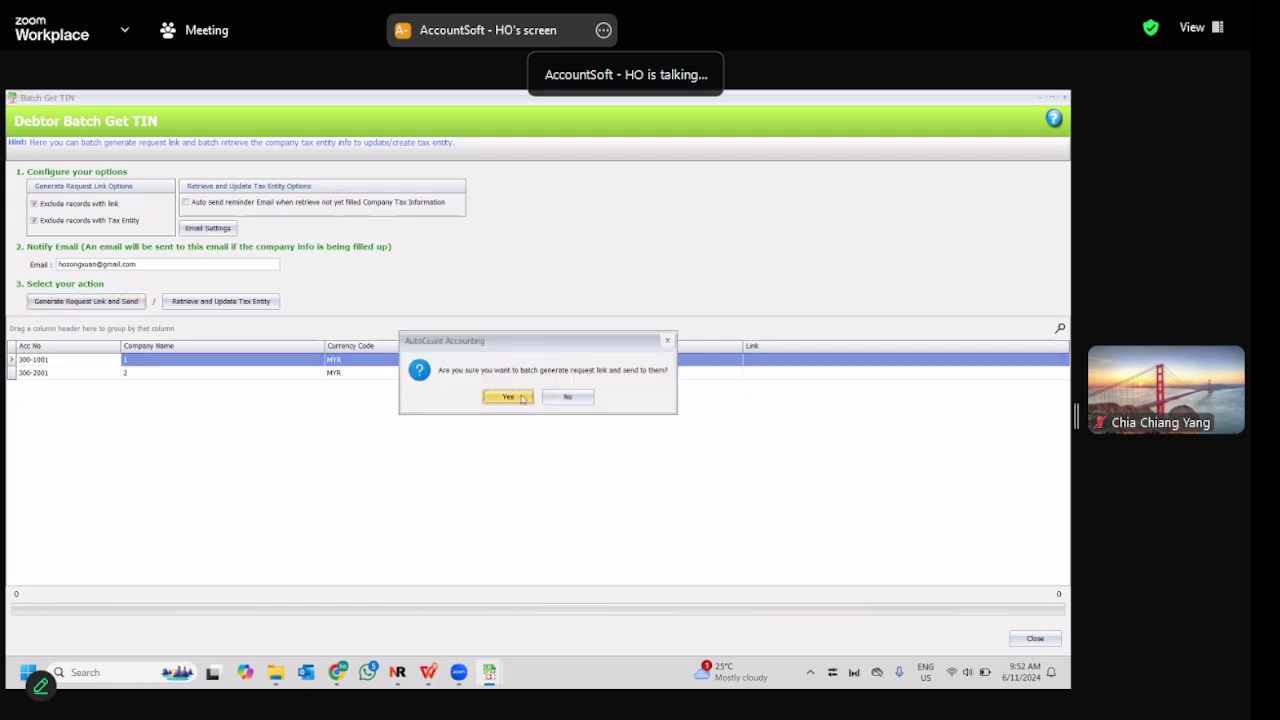
left_click(522, 398)
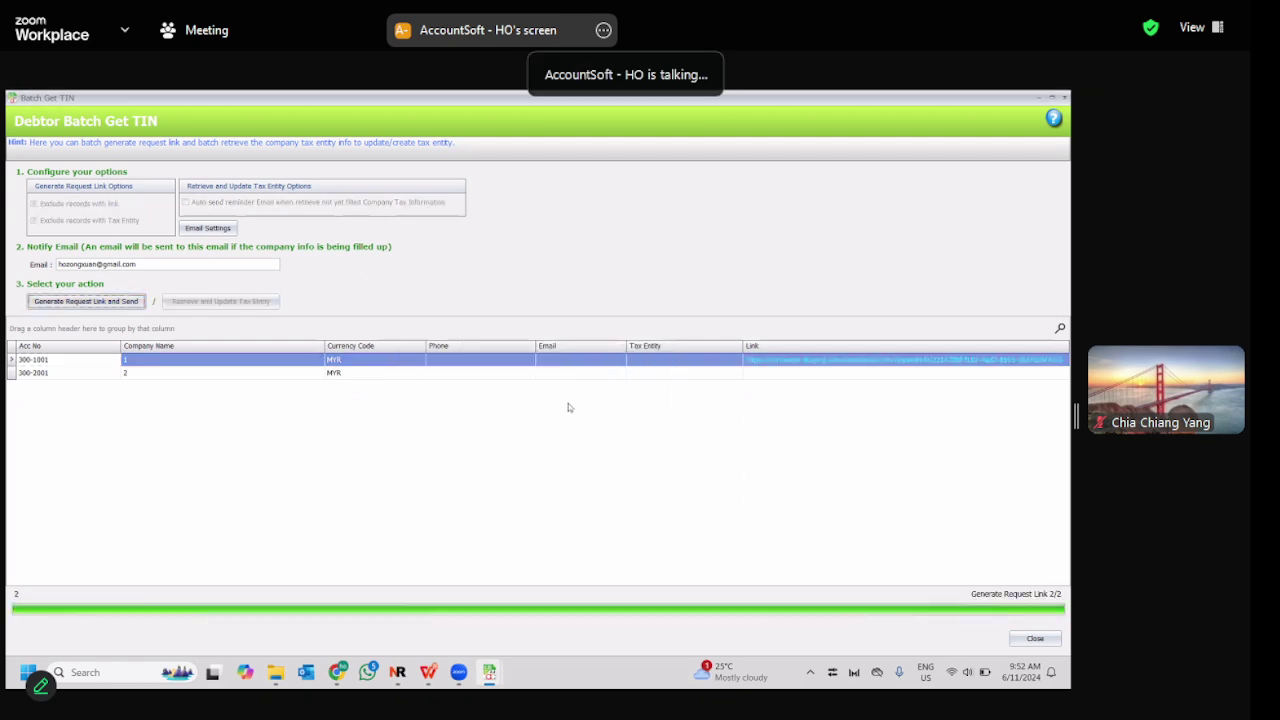
left_click(567, 397)
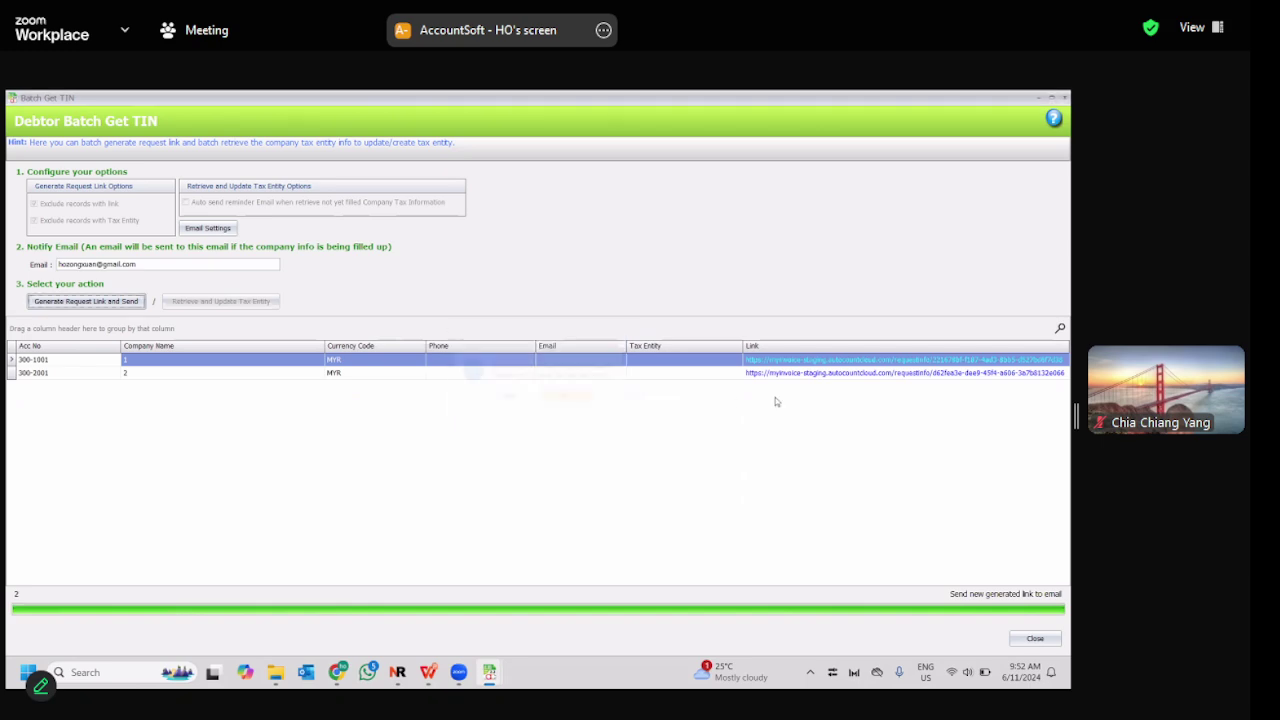
left_click(803, 371)
left_click(812, 360)
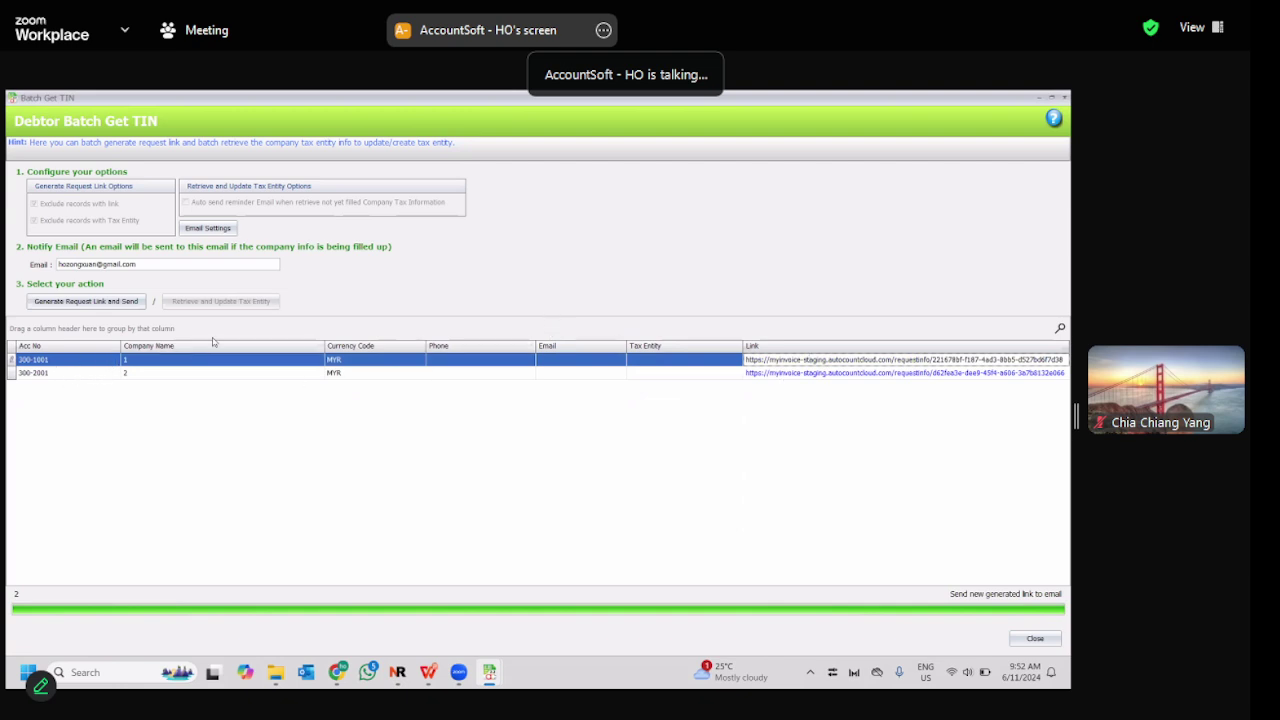
left_click(1064, 97)
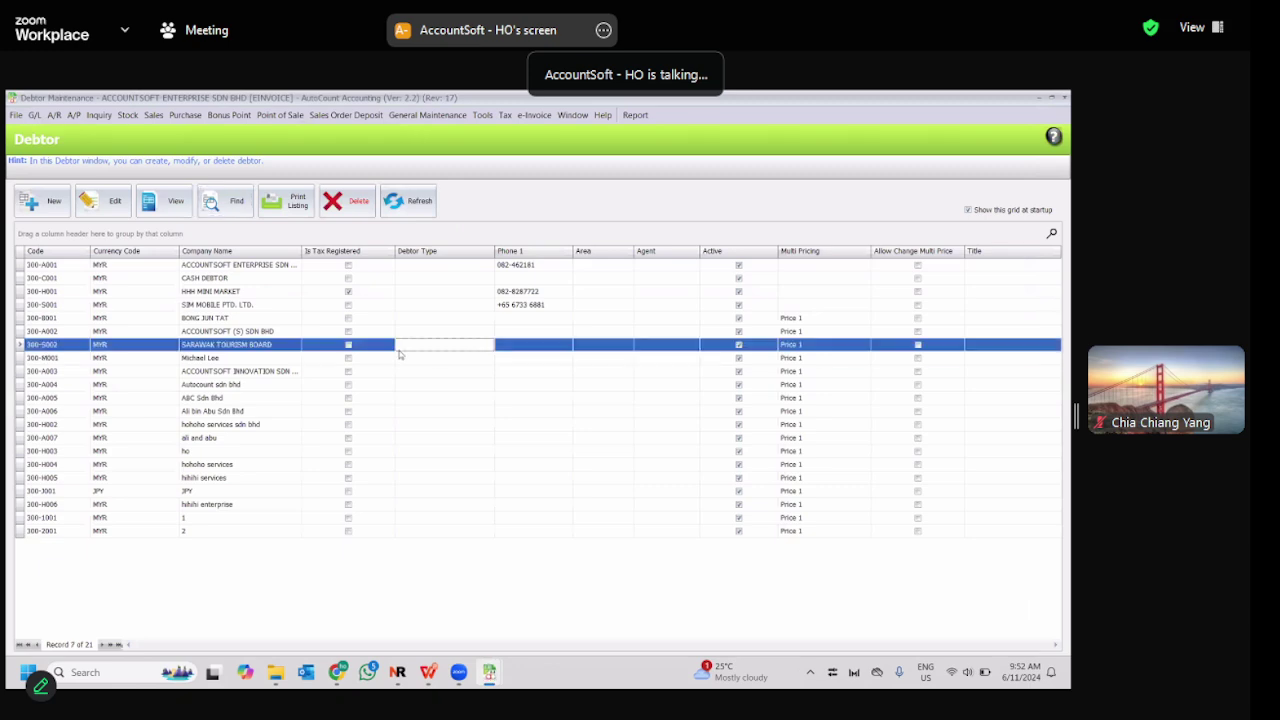
Inspect debtor 300-S002 SARAWAK TOURISM BOARD, then recheck the generated link and close Batch Get TIN.
double_click(421, 344)
left_click(615, 613)
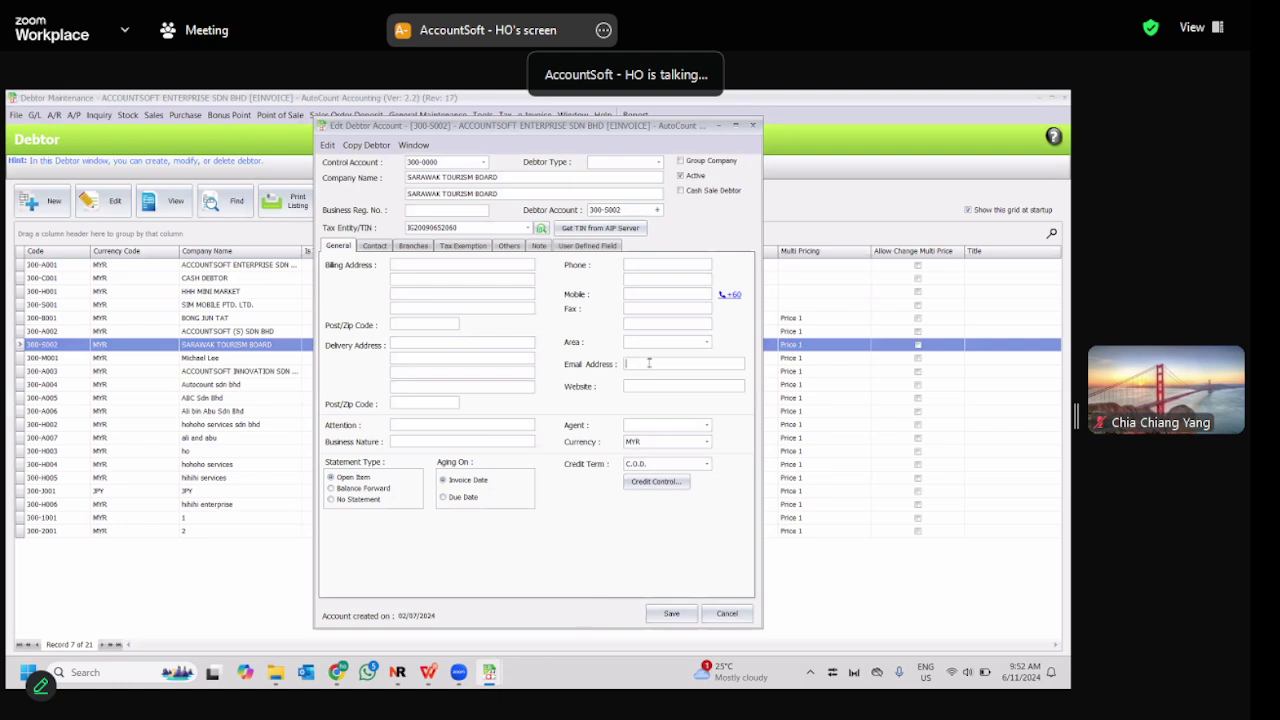
left_click(752, 125)
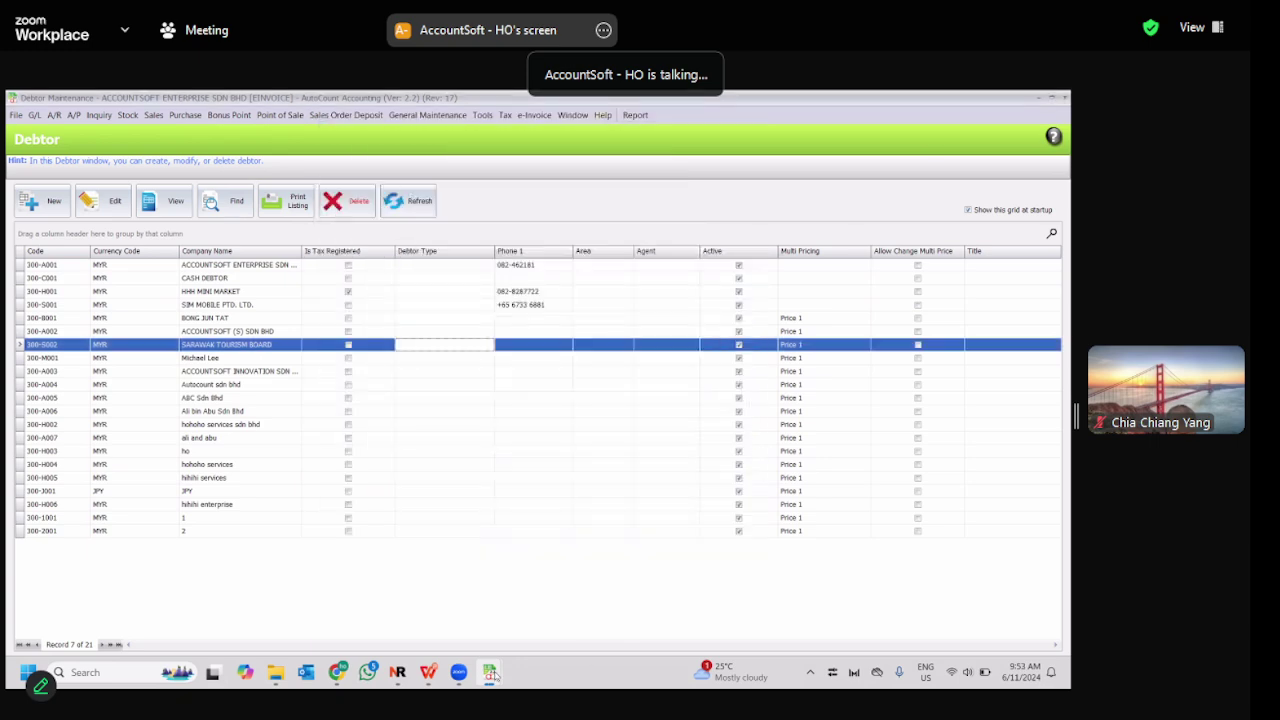
left_click(490, 673)
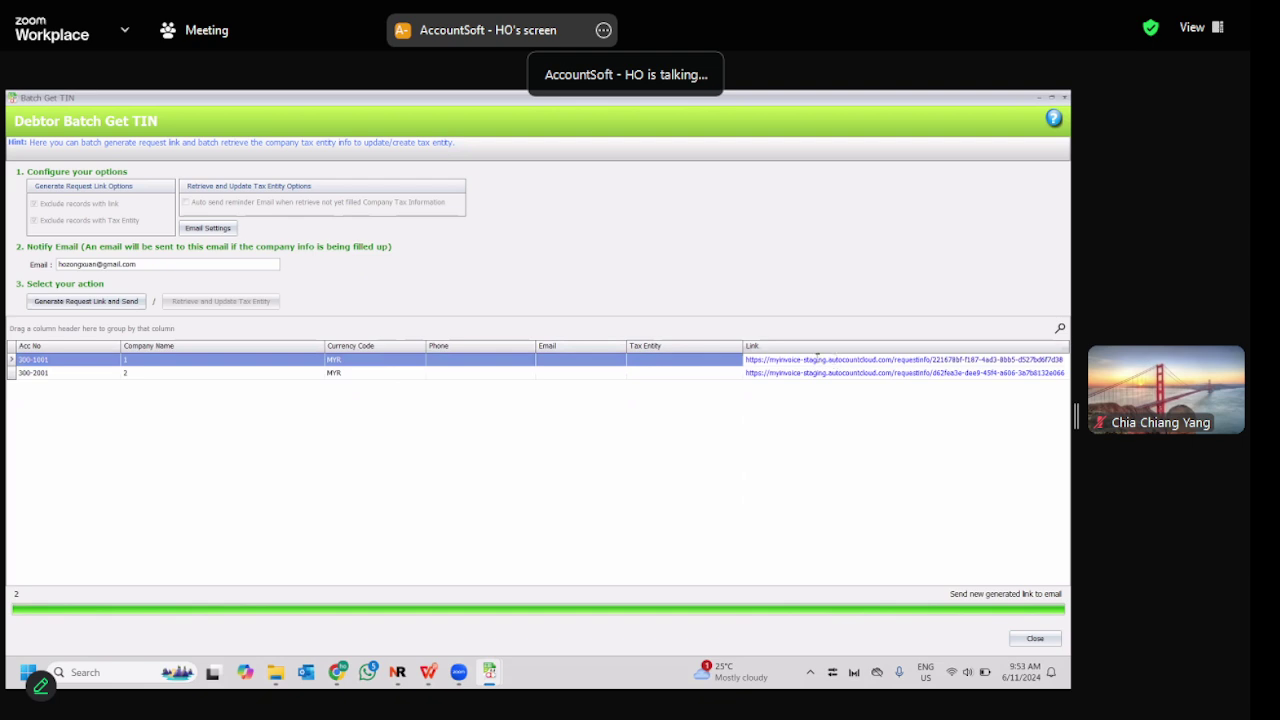
left_click(812, 361)
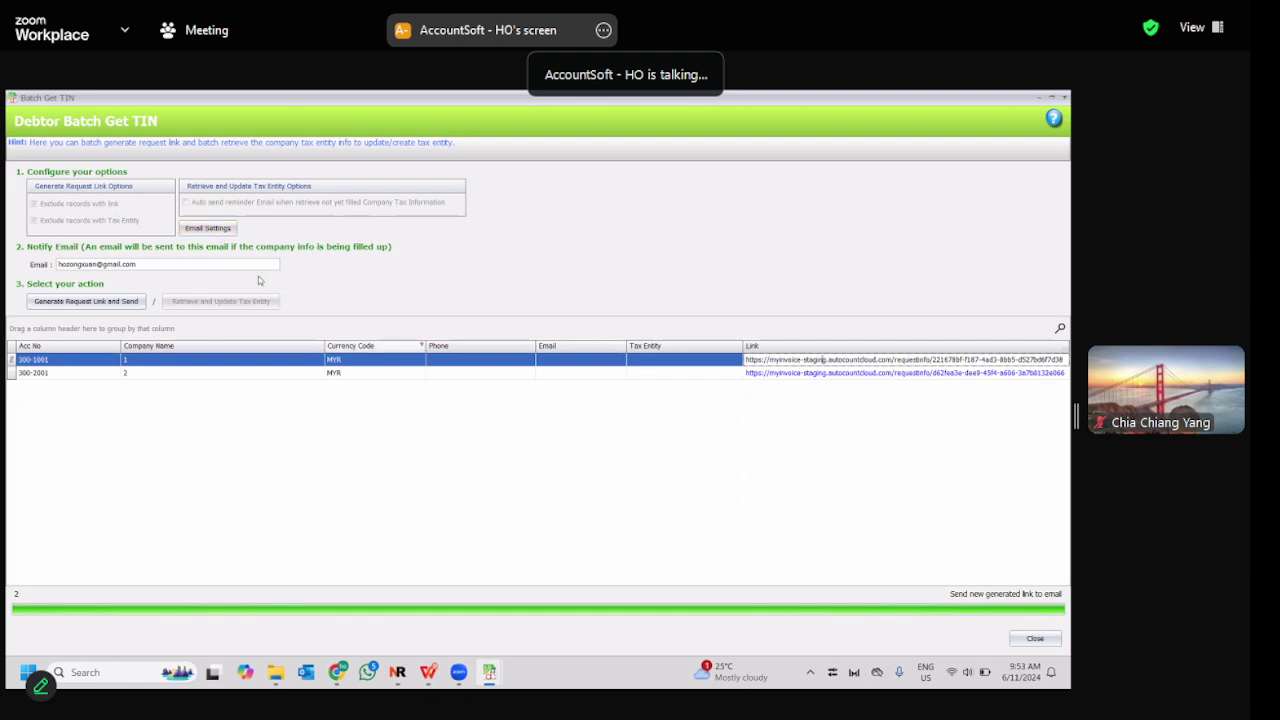
left_click(1064, 97)
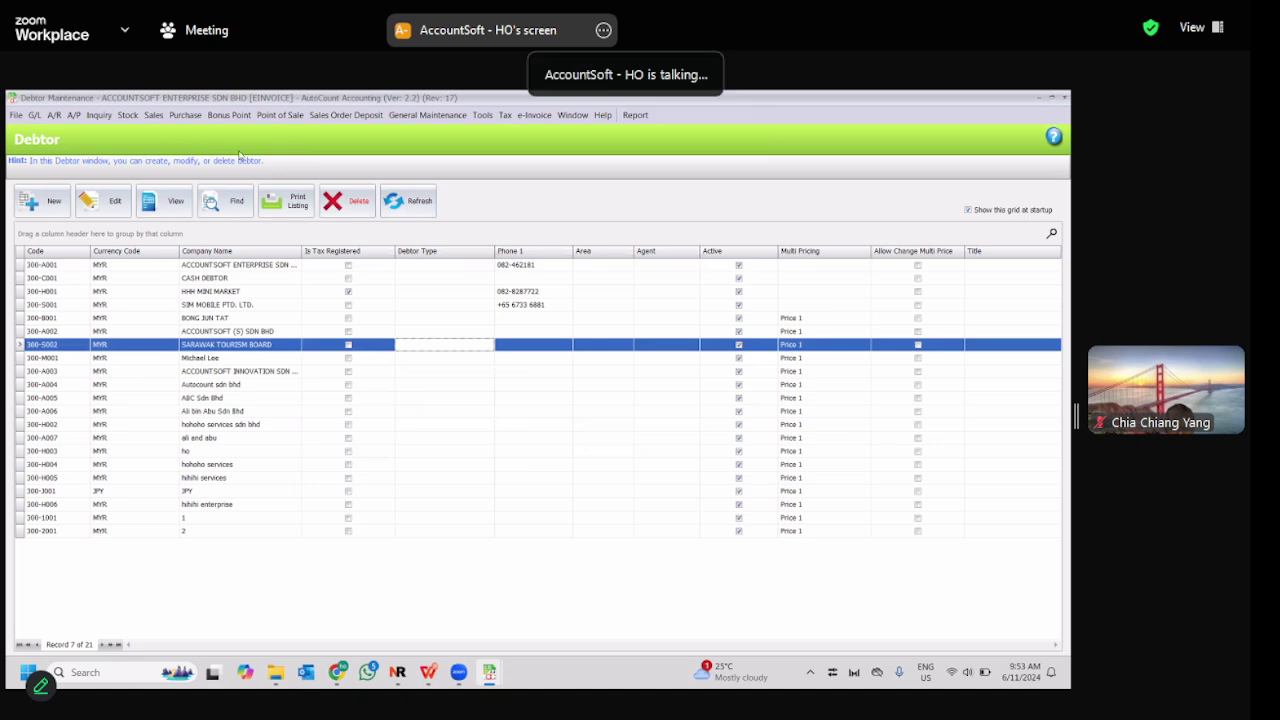
Search all debtors again, tick every one, and confirm Batch Get TIN.
left_click(236, 199)
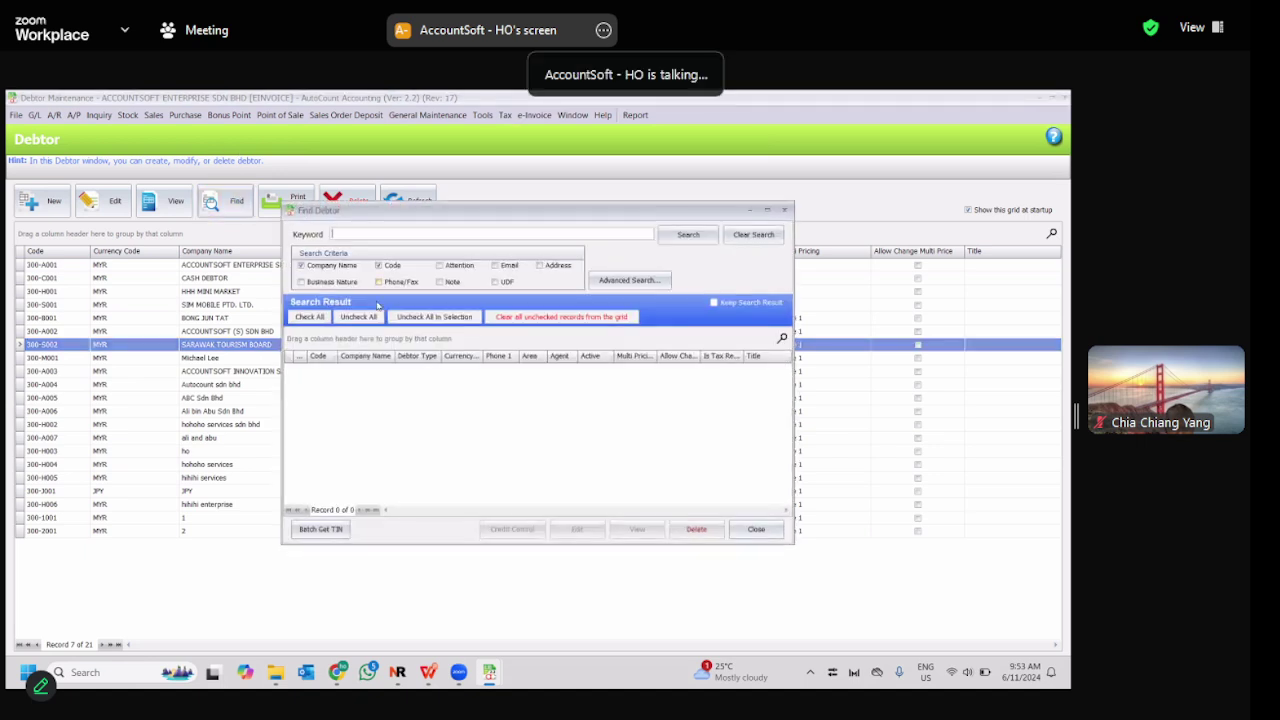
key("Return")
left_click(309, 316)
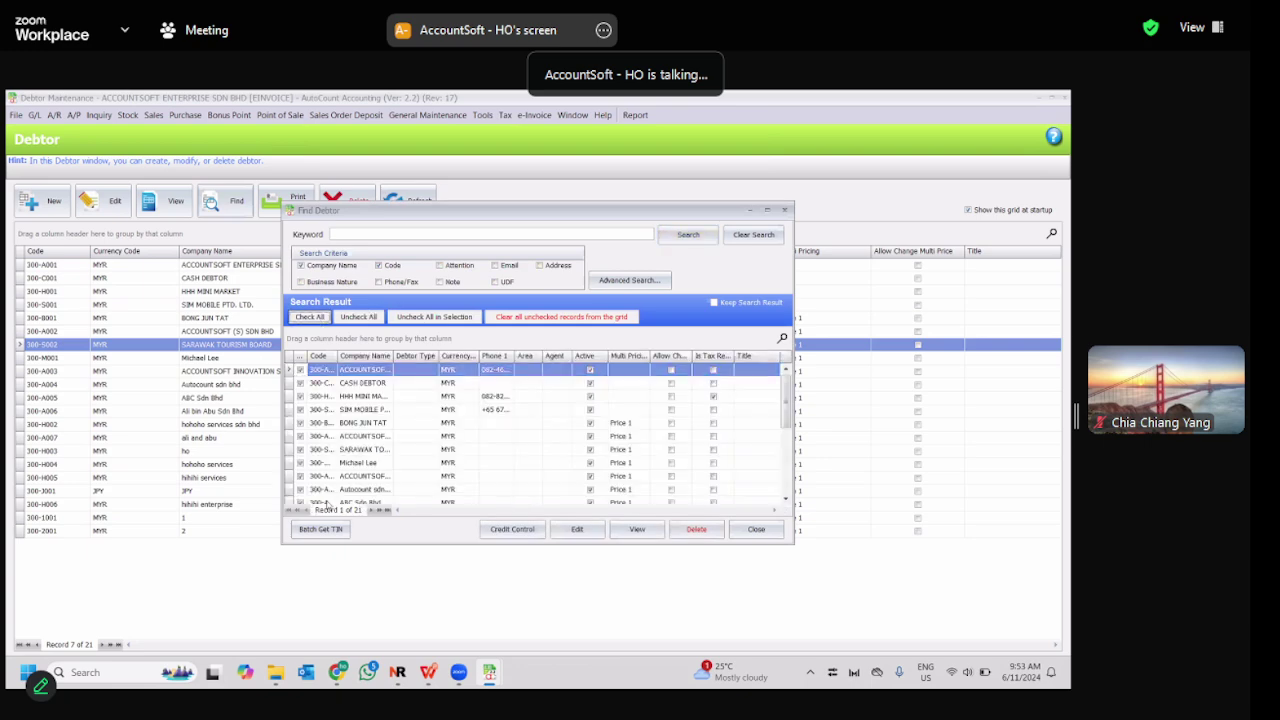
left_click(320, 529)
left_click(507, 397)
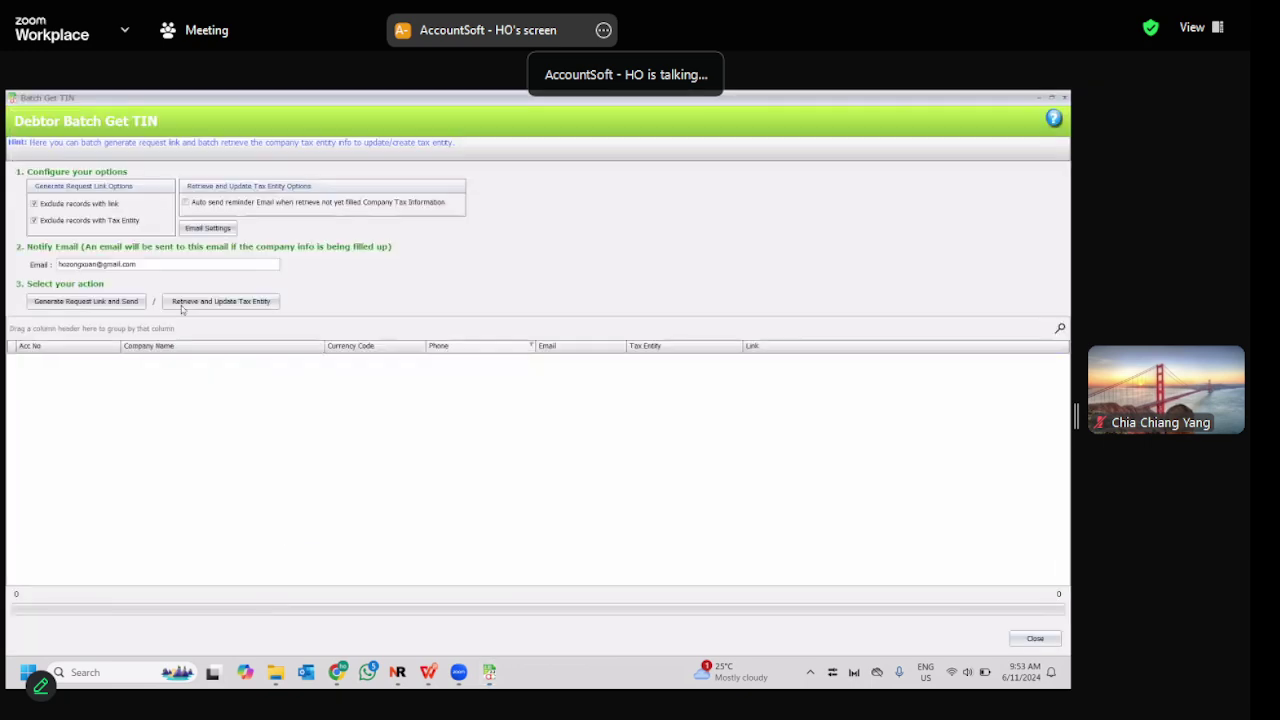
Include records with links and run Retrieve and Update Tax Entity for all 13 debtors, opening the log.
left_click(36, 205)
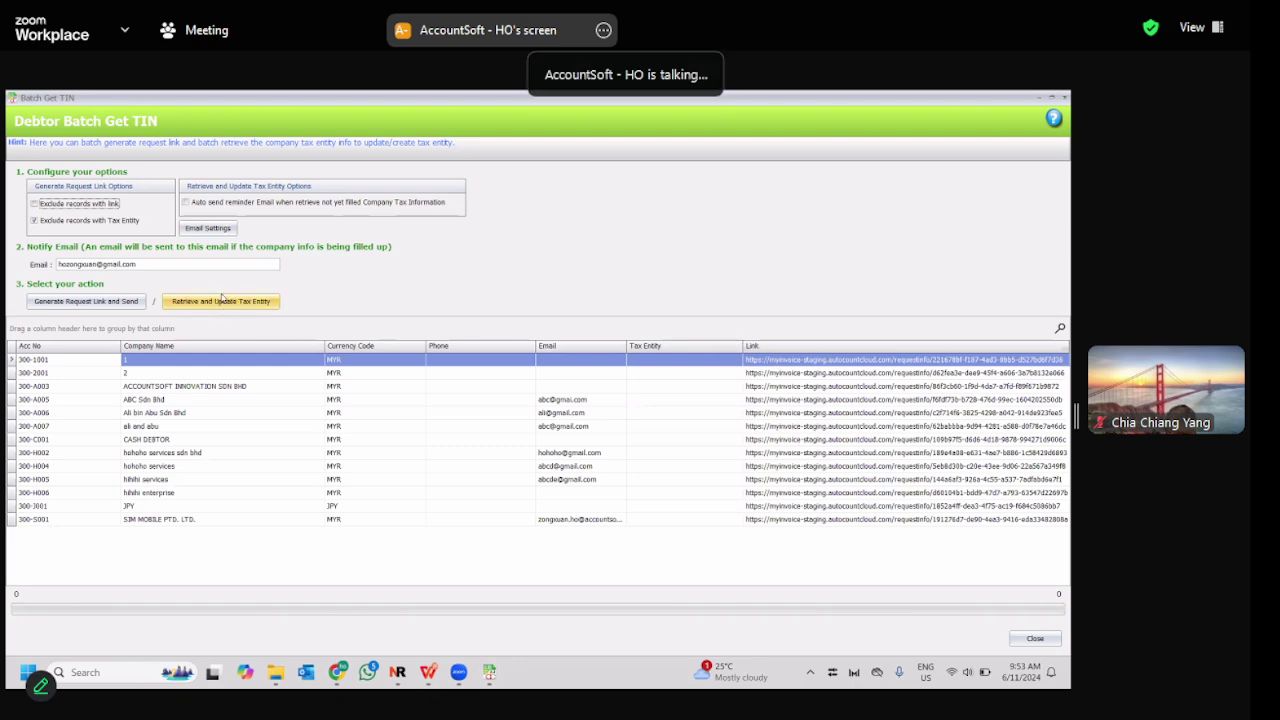
left_click(240, 302)
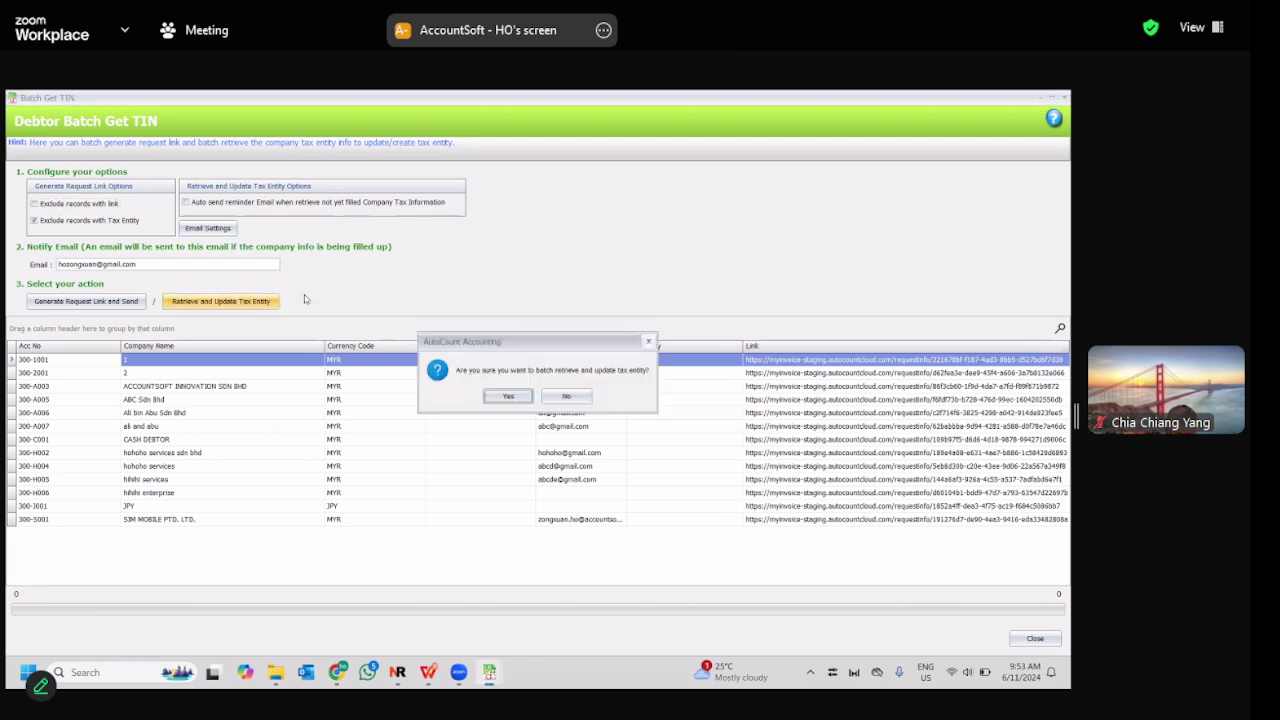
left_click(516, 399)
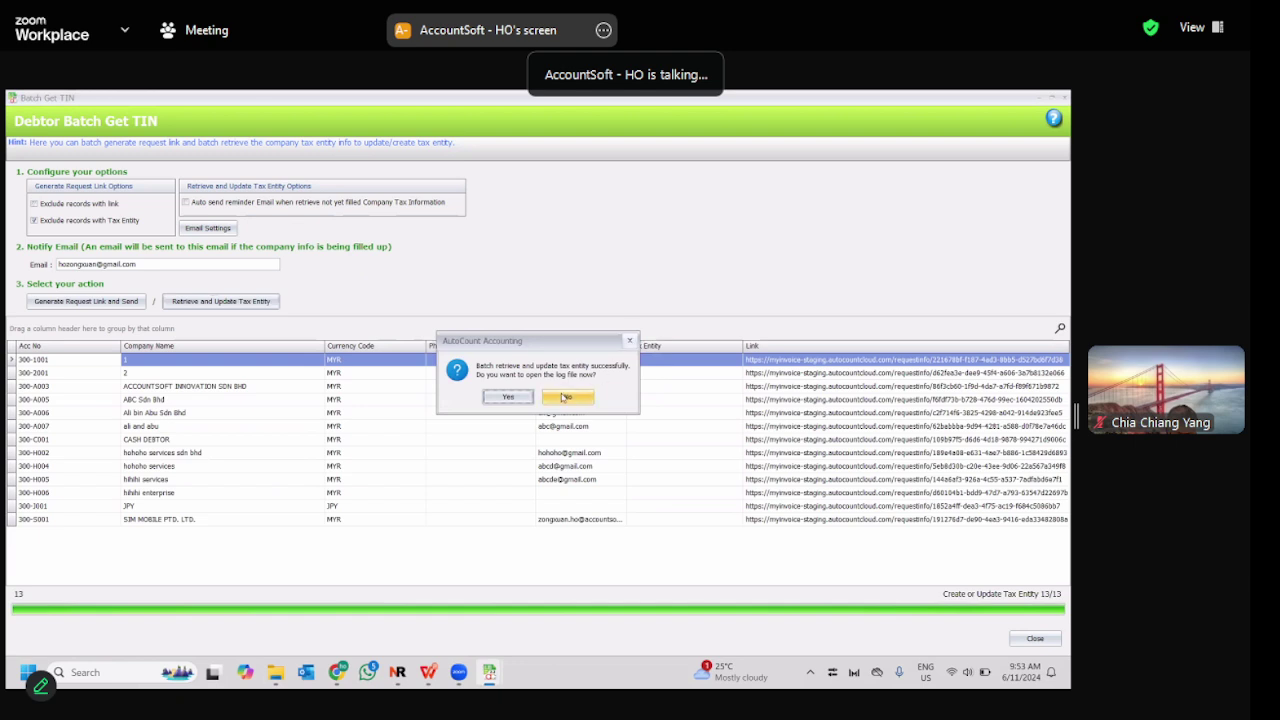
left_click(510, 397)
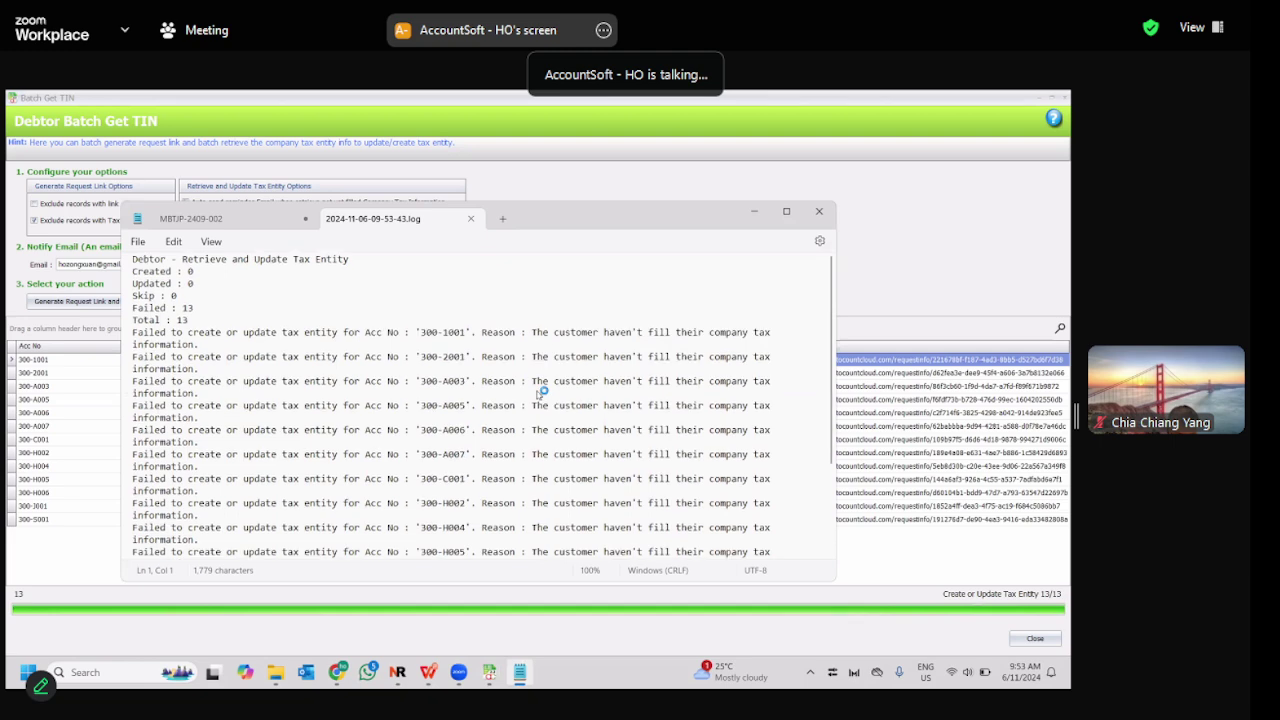
Read the log's failure reason, that customers hadn't filled their tax information, then close Notepad.
scroll(537, 387, "down", 5)
scroll(284, 336, "up", 4)
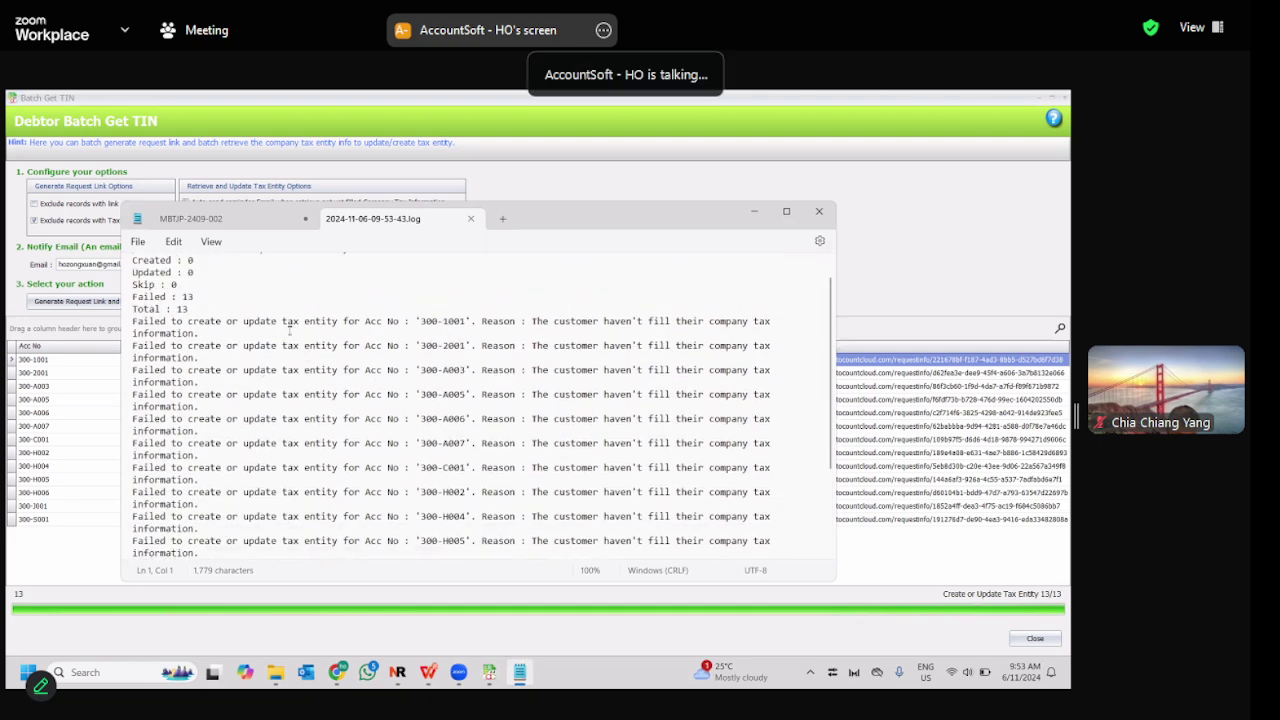
left_click_drag(536, 322, 290, 335)
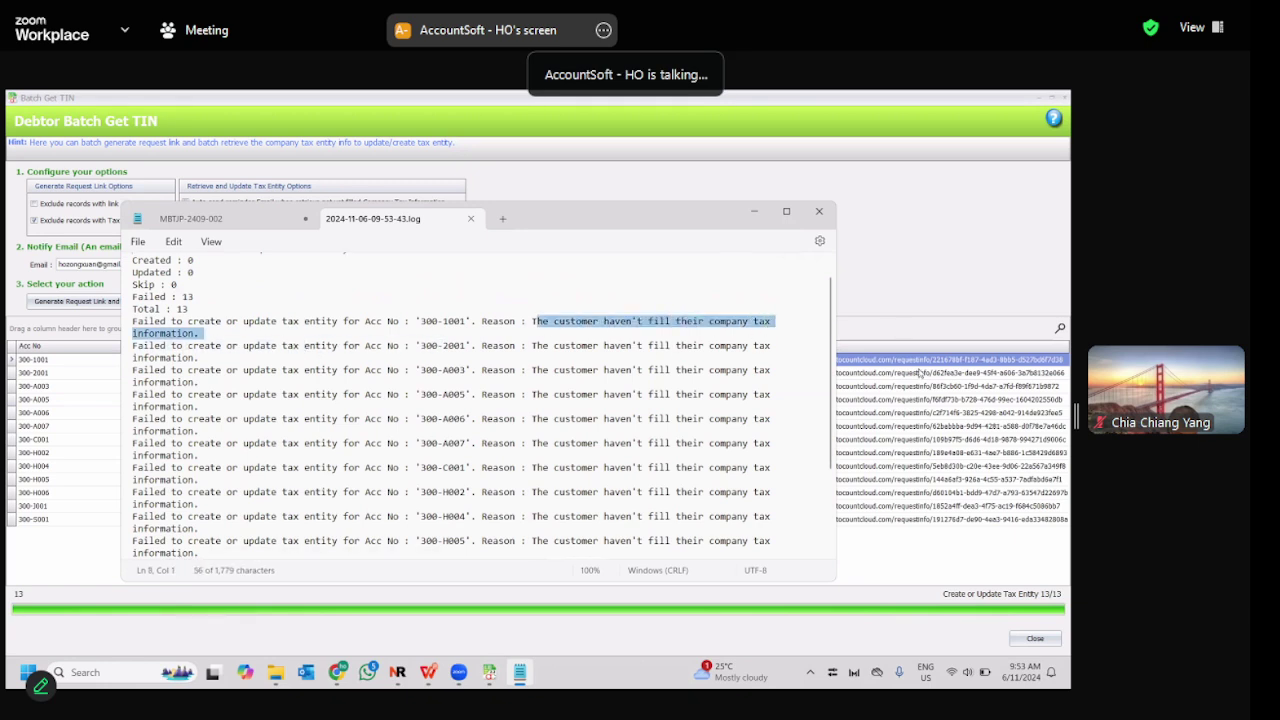
left_click_drag(822, 575, 999, 555)
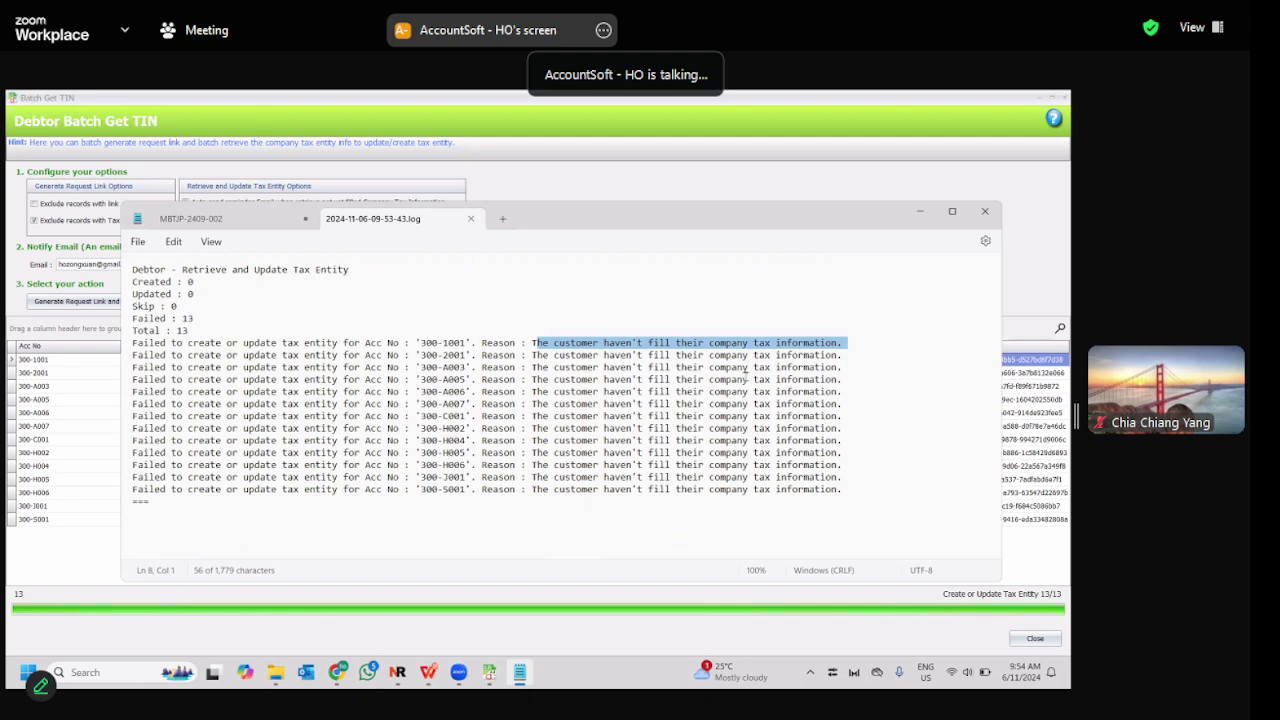
left_click(992, 214)
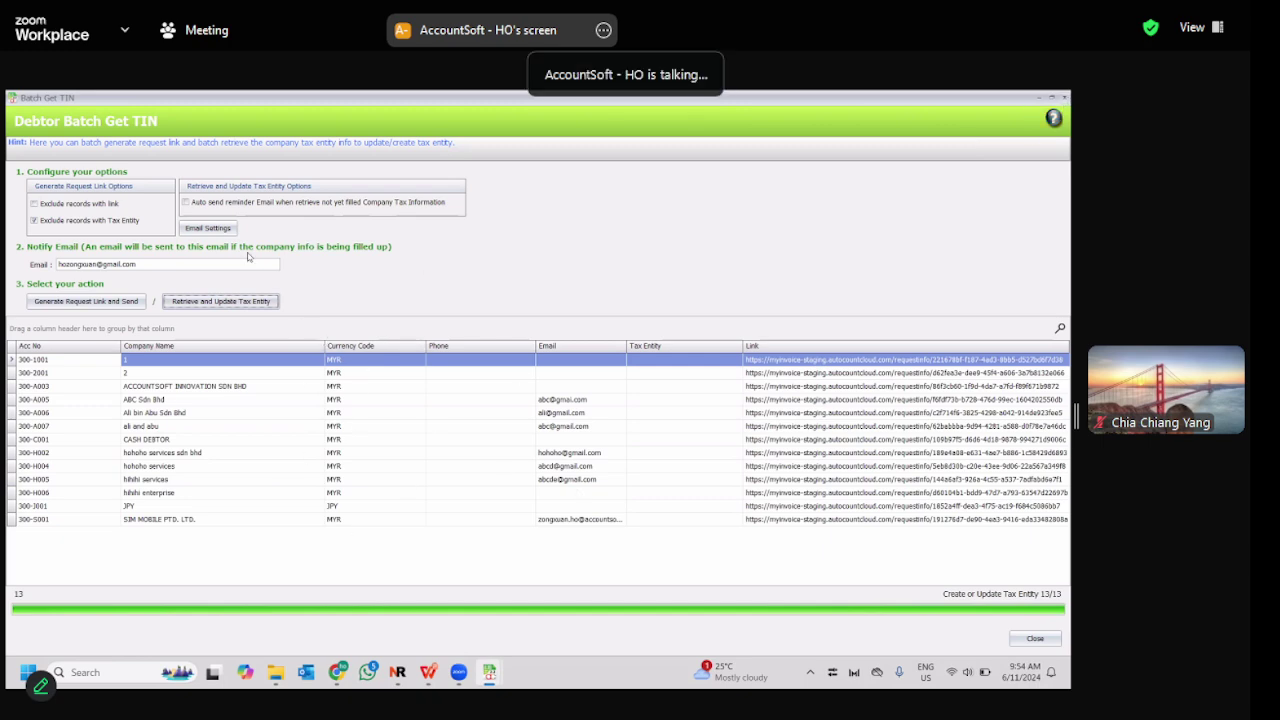
Close Email Settings unchanged, then close the Debtor Batch Get TIN and Debtor Maintenance windows.
left_click(207, 228)
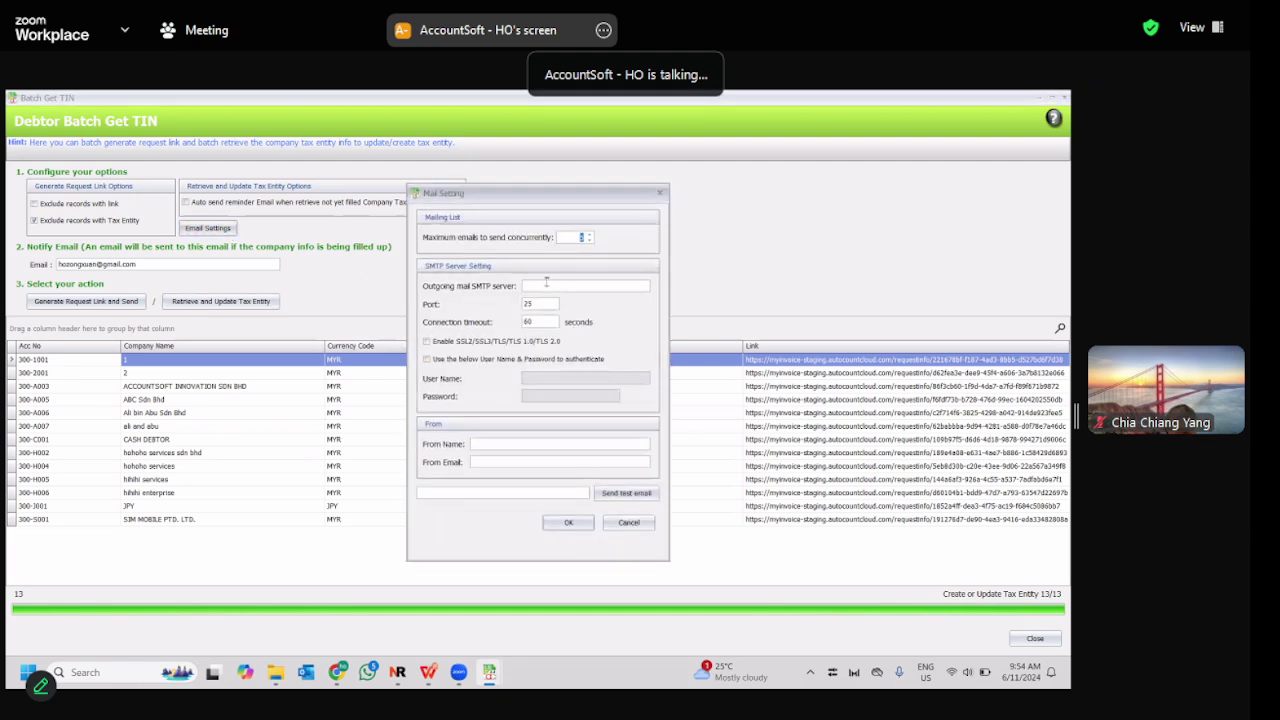
left_click(659, 192)
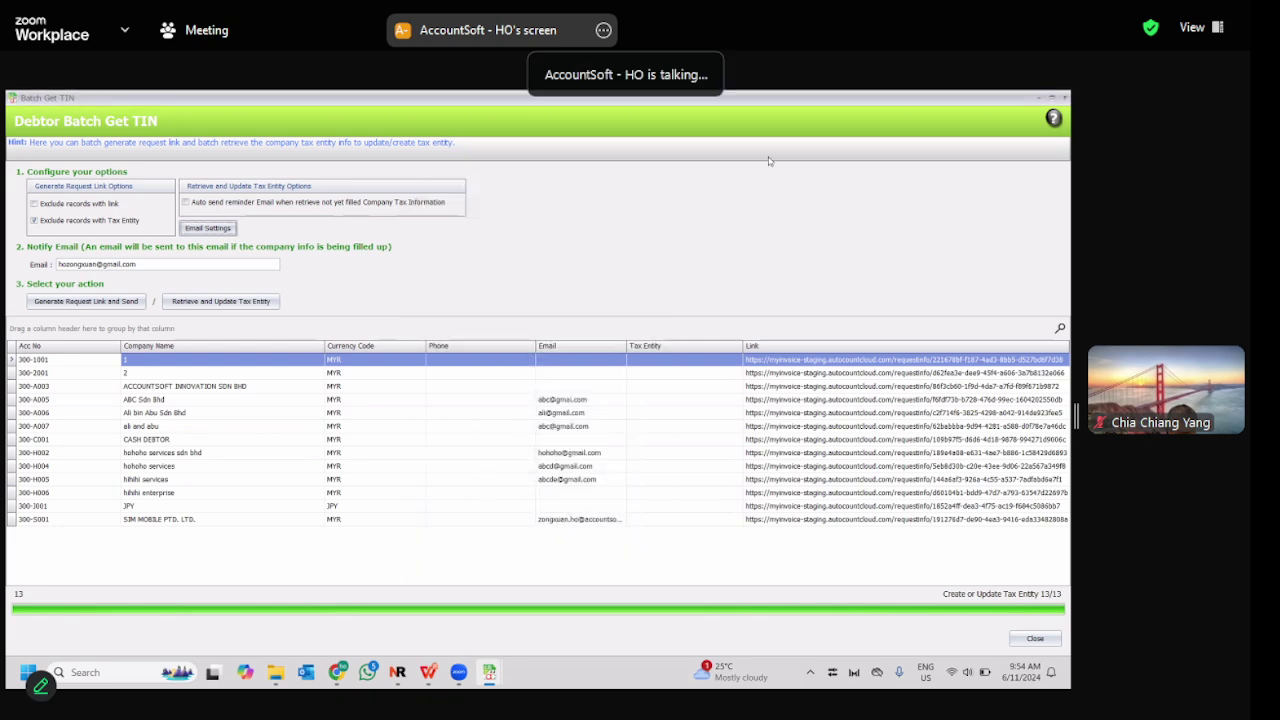
left_click(1065, 98)
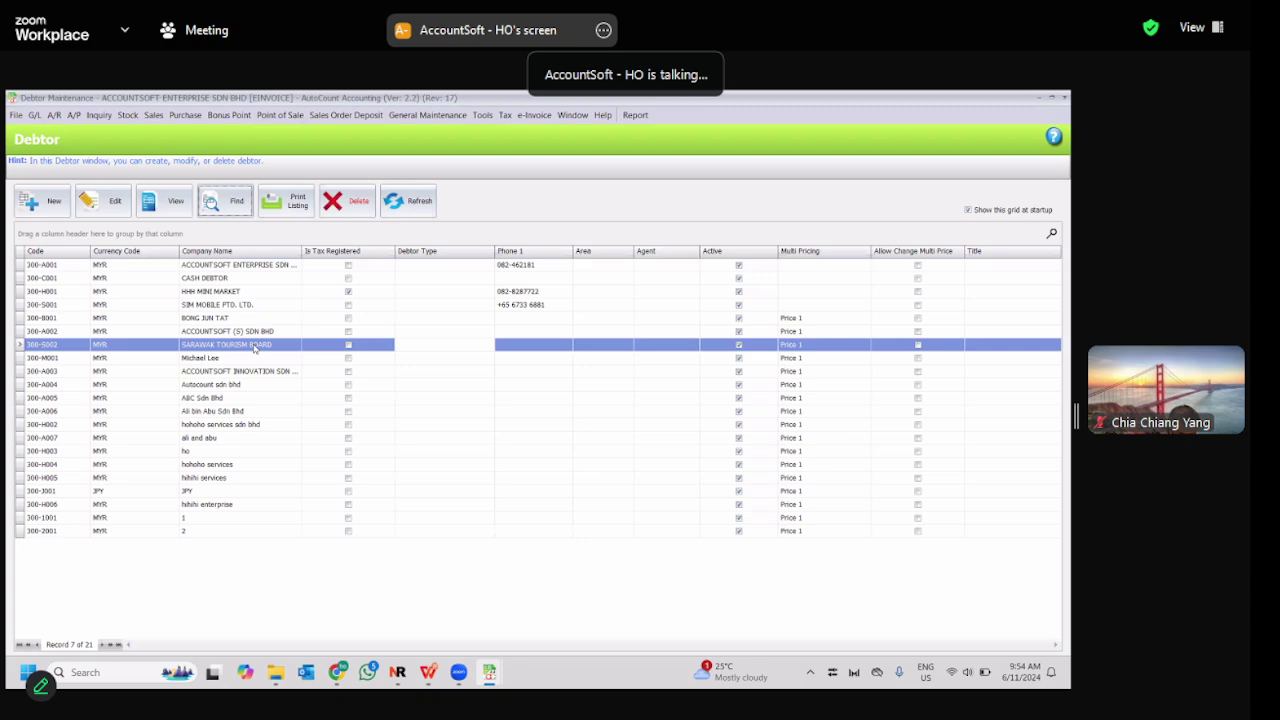
left_click(1064, 98)
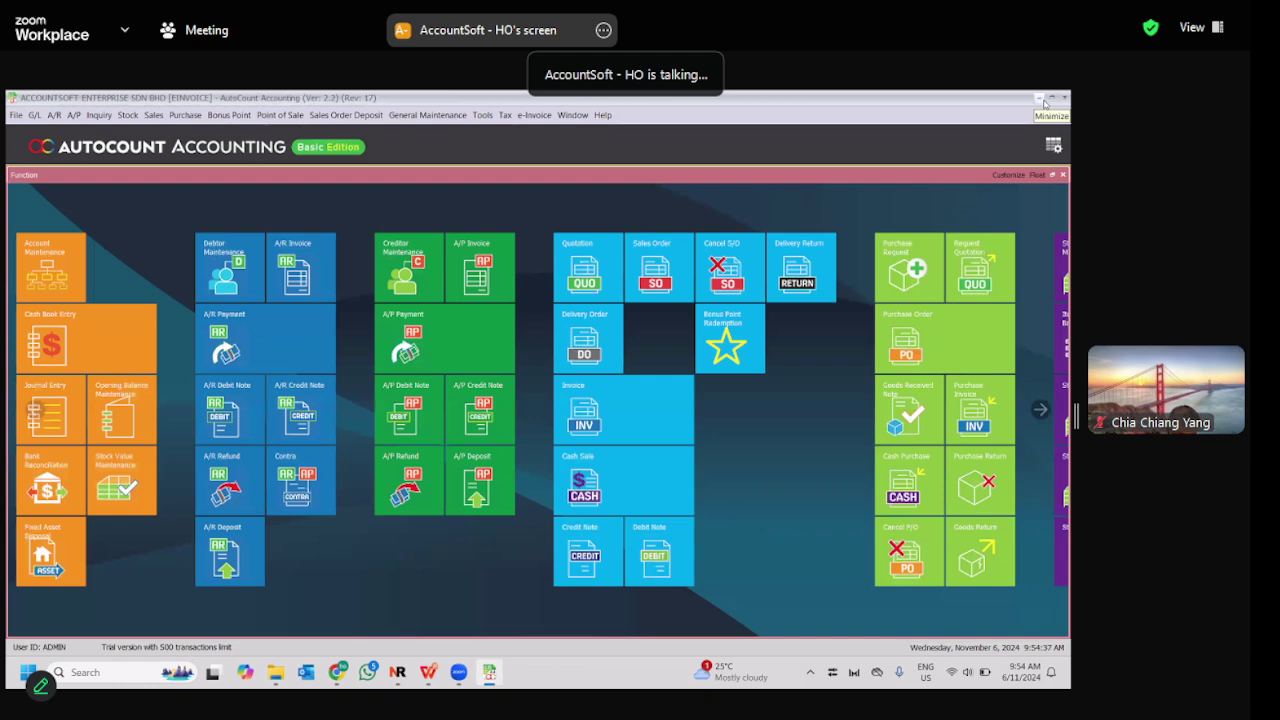
Open Import Tax Entity.xlsx from the desktop and review the TIN header and sample IdentityNo.
left_click(1044, 102)
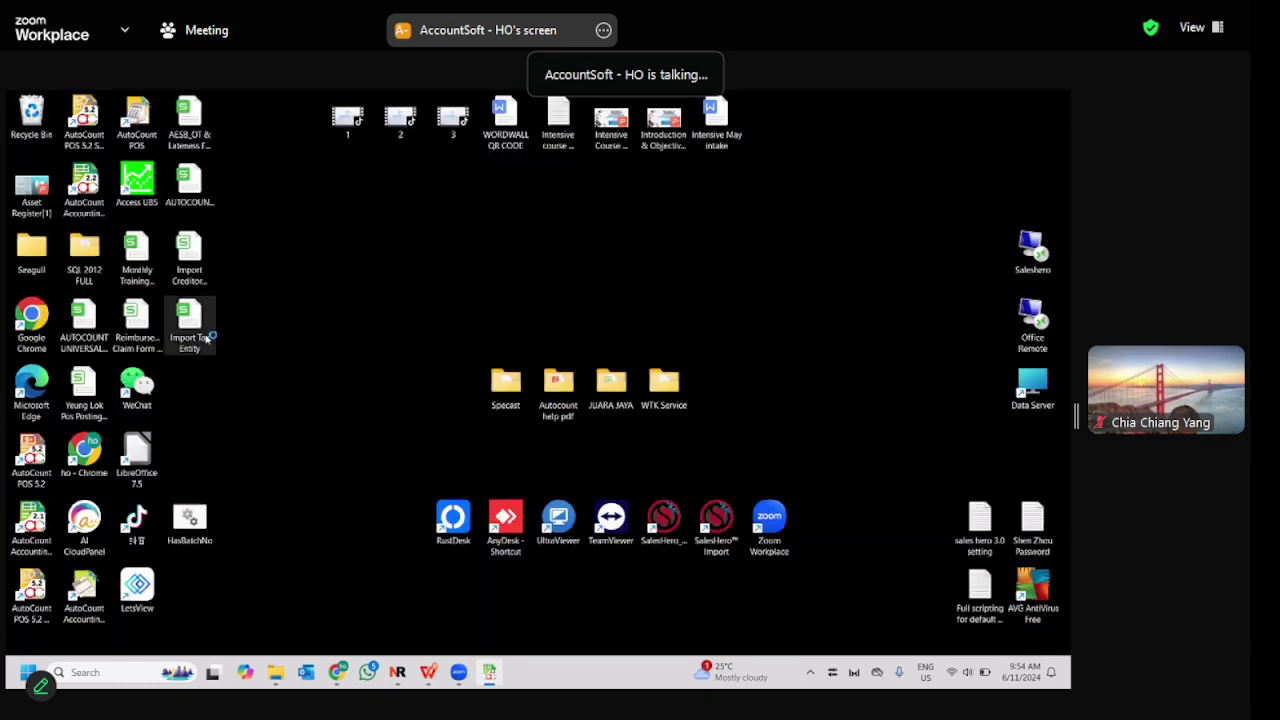
key("Return")
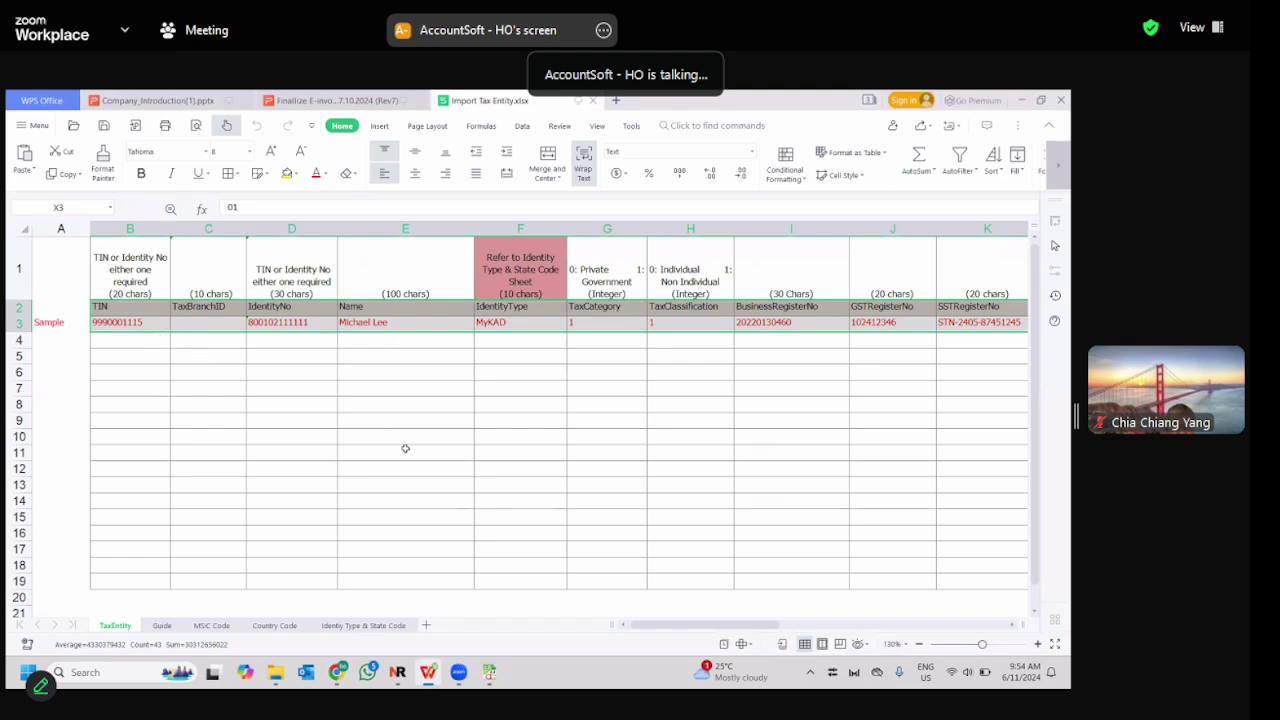
left_click(115, 305)
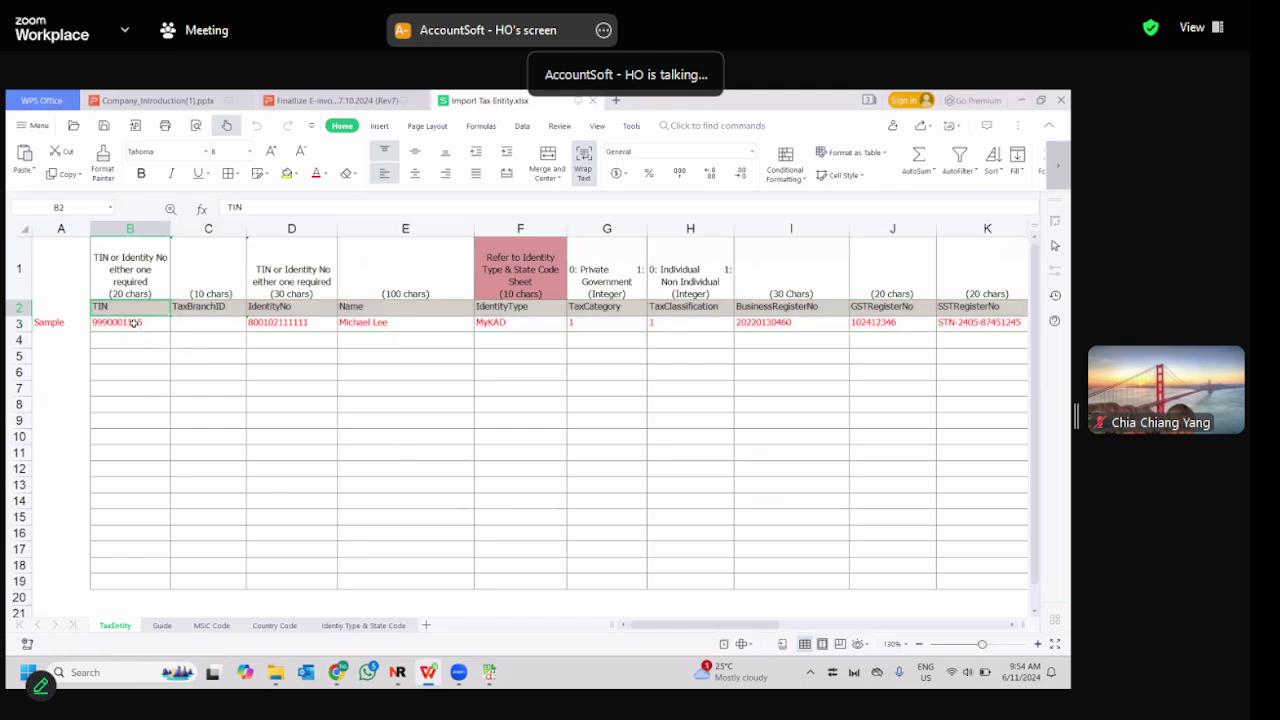
left_click(300, 323)
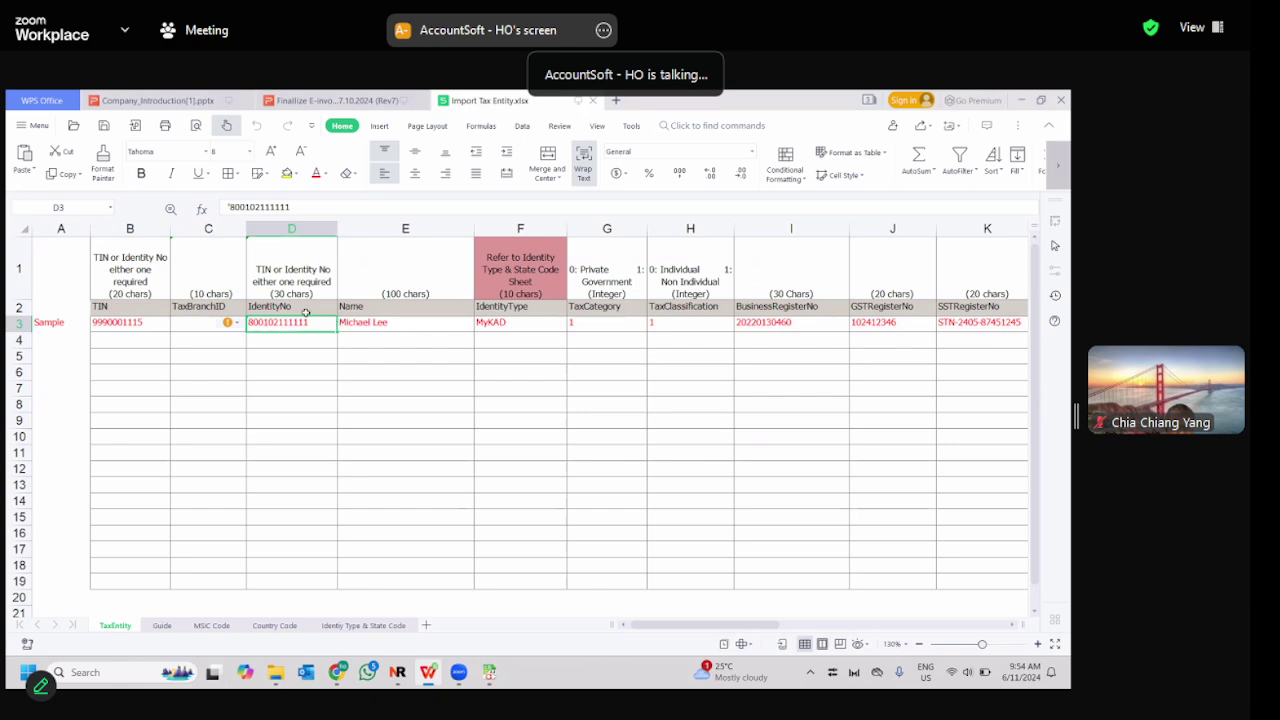
Review the IdentityType value MyKAD and the TaxCategory header, code meanings and sample value.
left_click(493, 322)
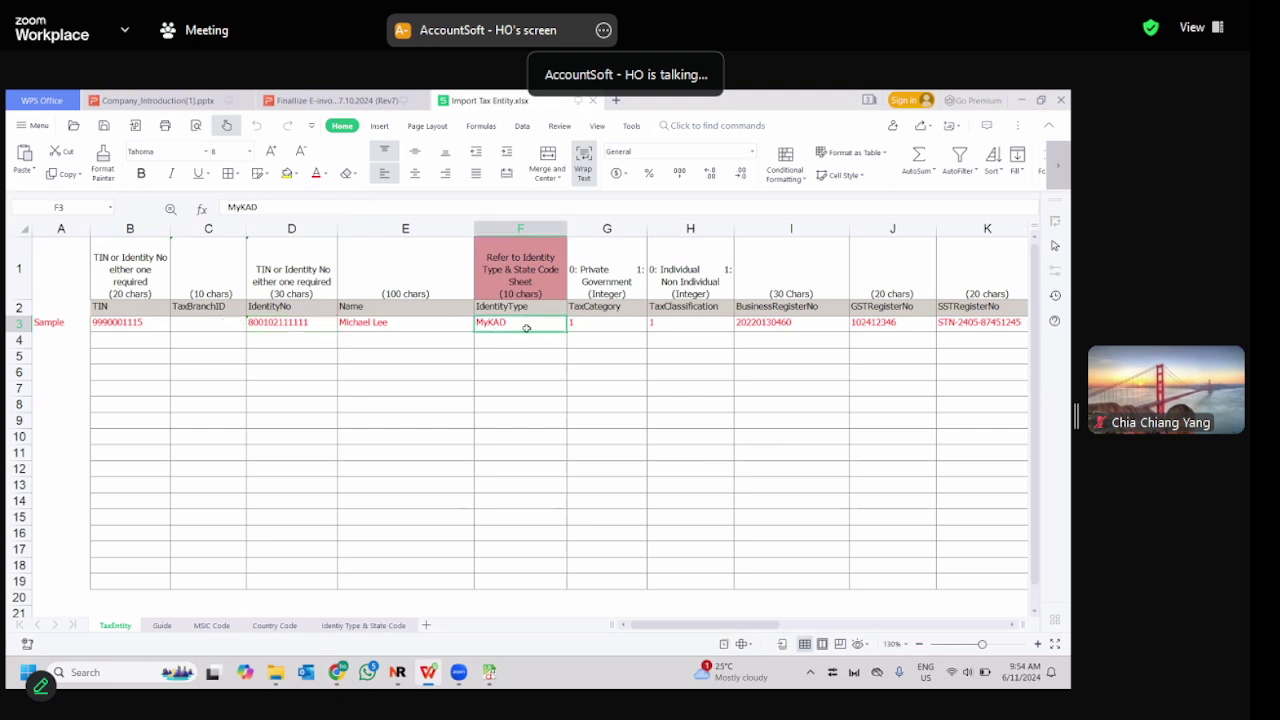
left_click(294, 330)
left_click(516, 326)
left_click_drag(696, 625, 773, 622)
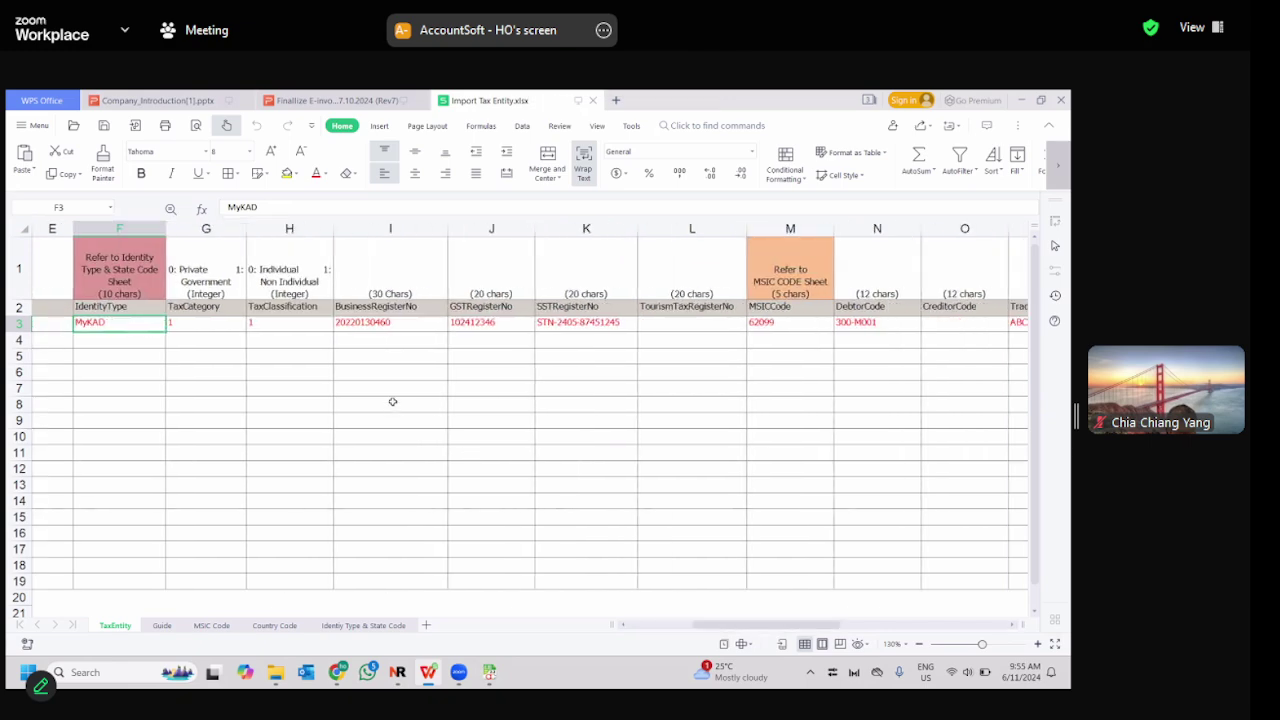
left_click(220, 306)
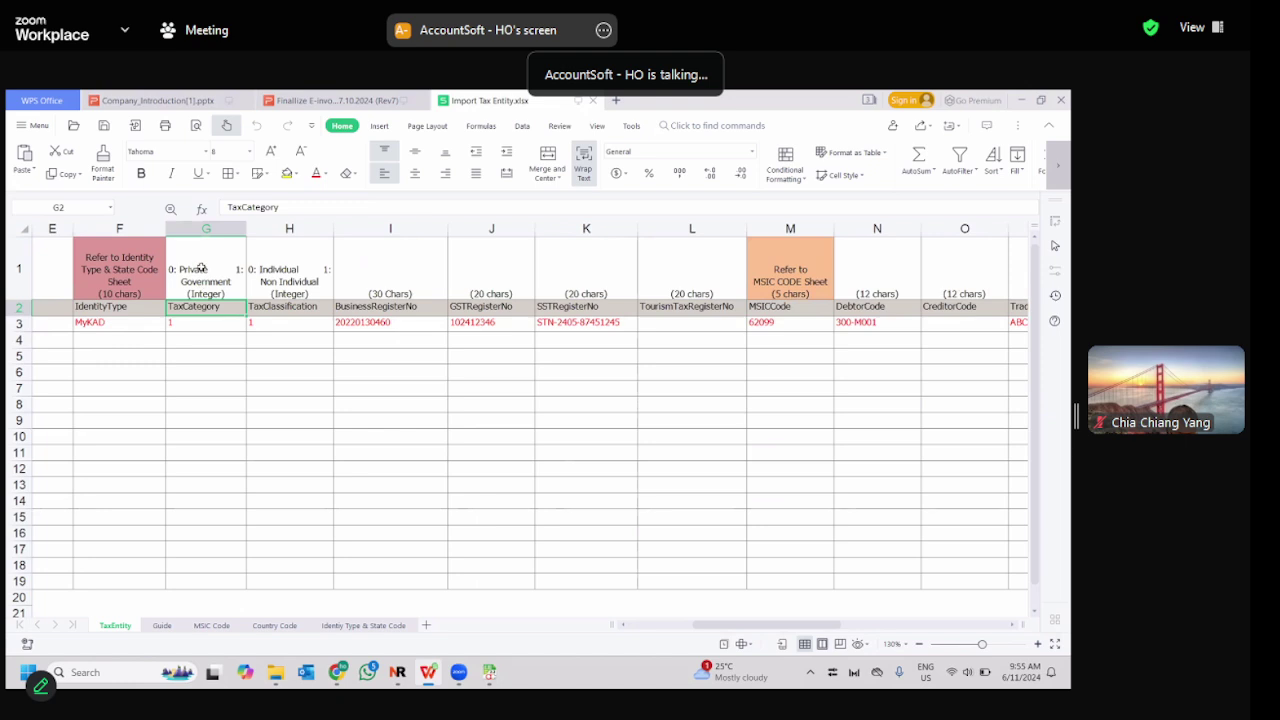
left_click(203, 276)
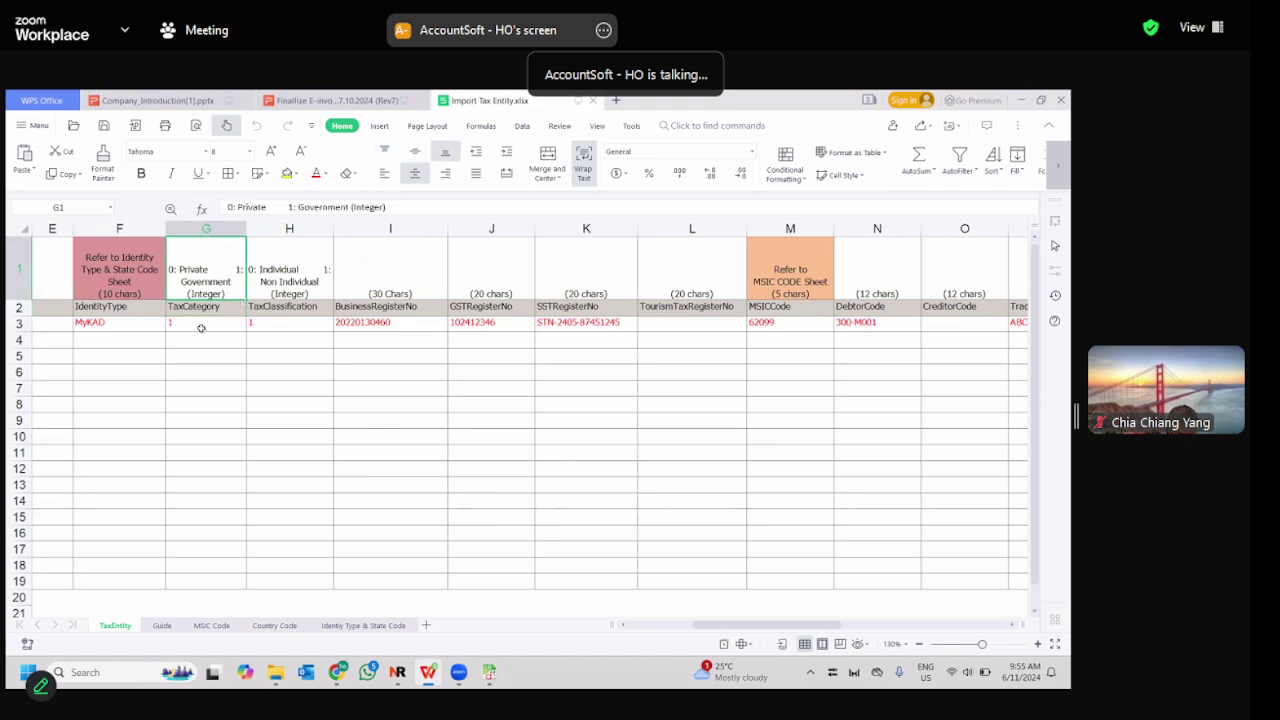
left_click(200, 327)
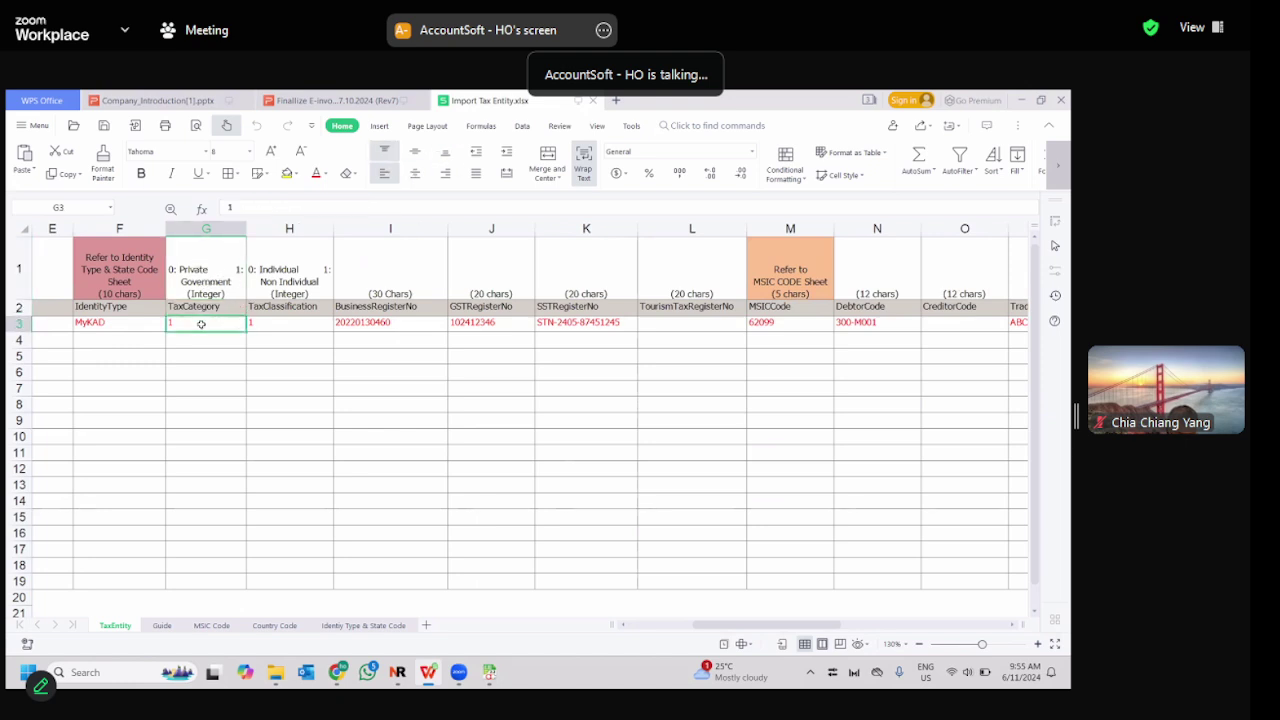
Review TaxClassification codes, the BusinessRegisterNo, GSTRegisterNo and SSTRegisterNo, and MSICCode 62099.
left_click(310, 320)
left_click(289, 293)
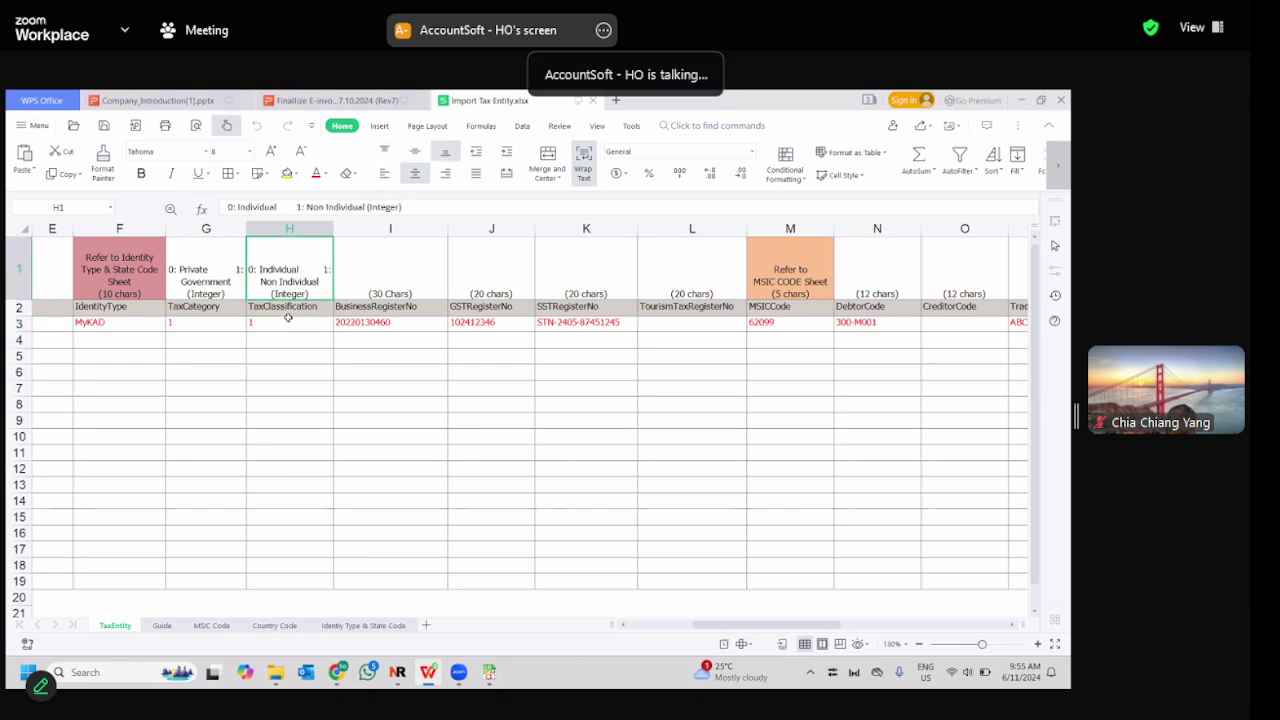
left_click(287, 321)
left_click(372, 322)
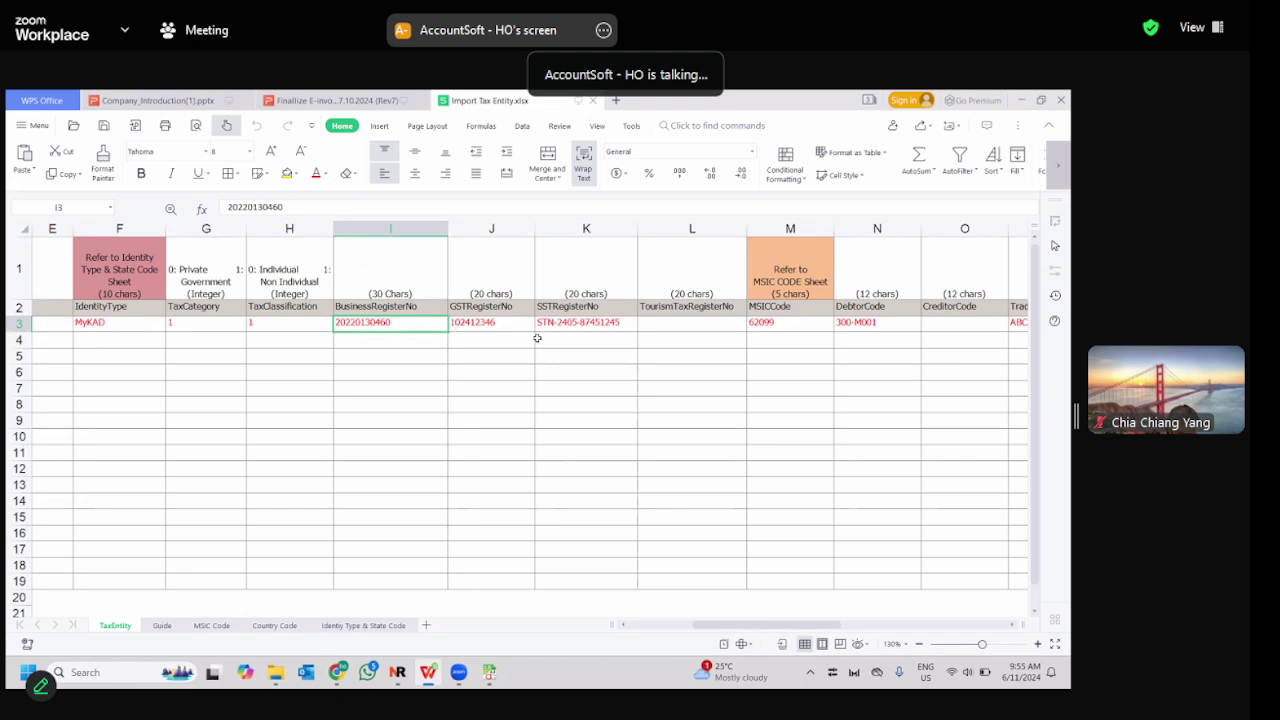
left_click(490, 325)
left_click(564, 322)
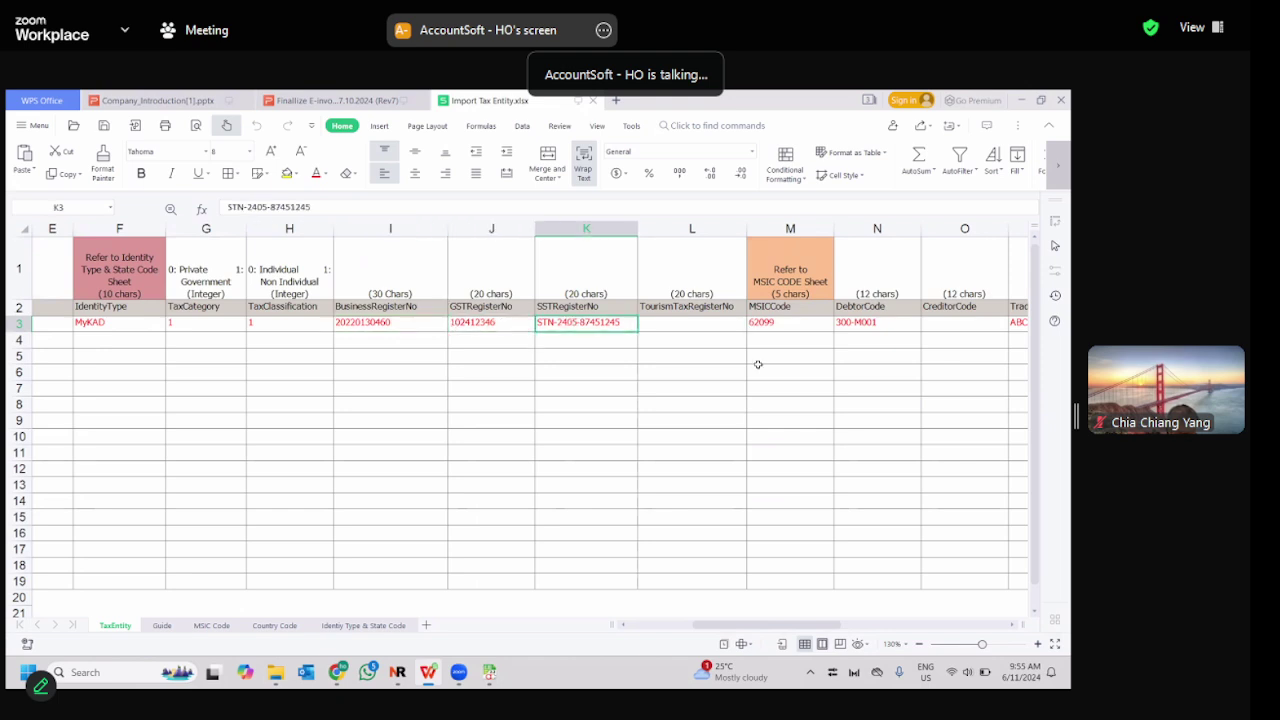
scroll(795, 628, "right", 8)
scroll(400, 450, "left", 3)
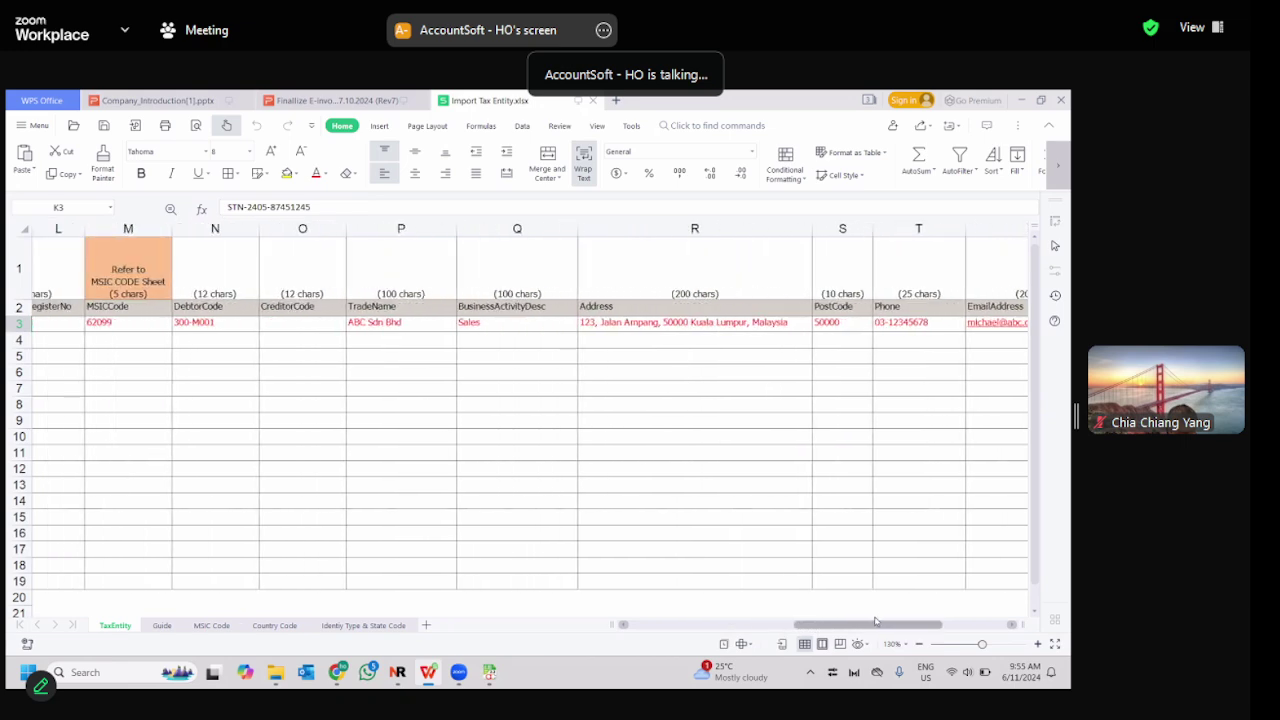
left_click(211, 325)
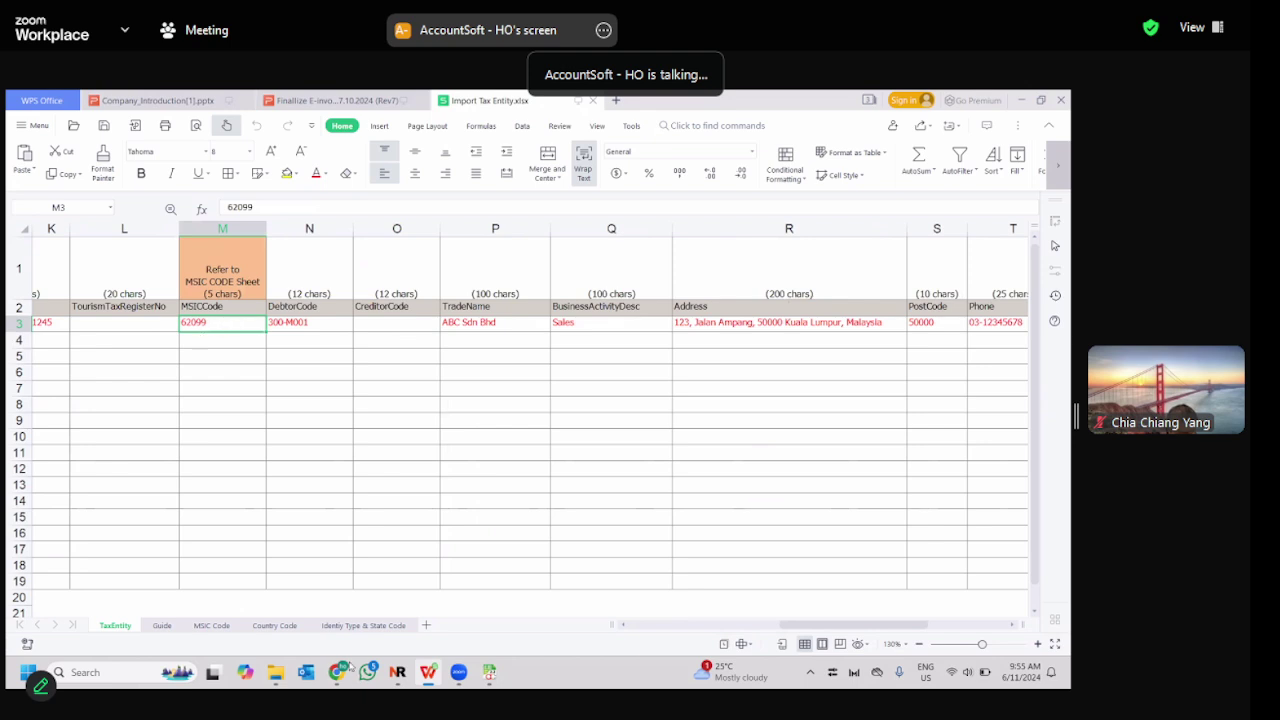
left_click(211, 626)
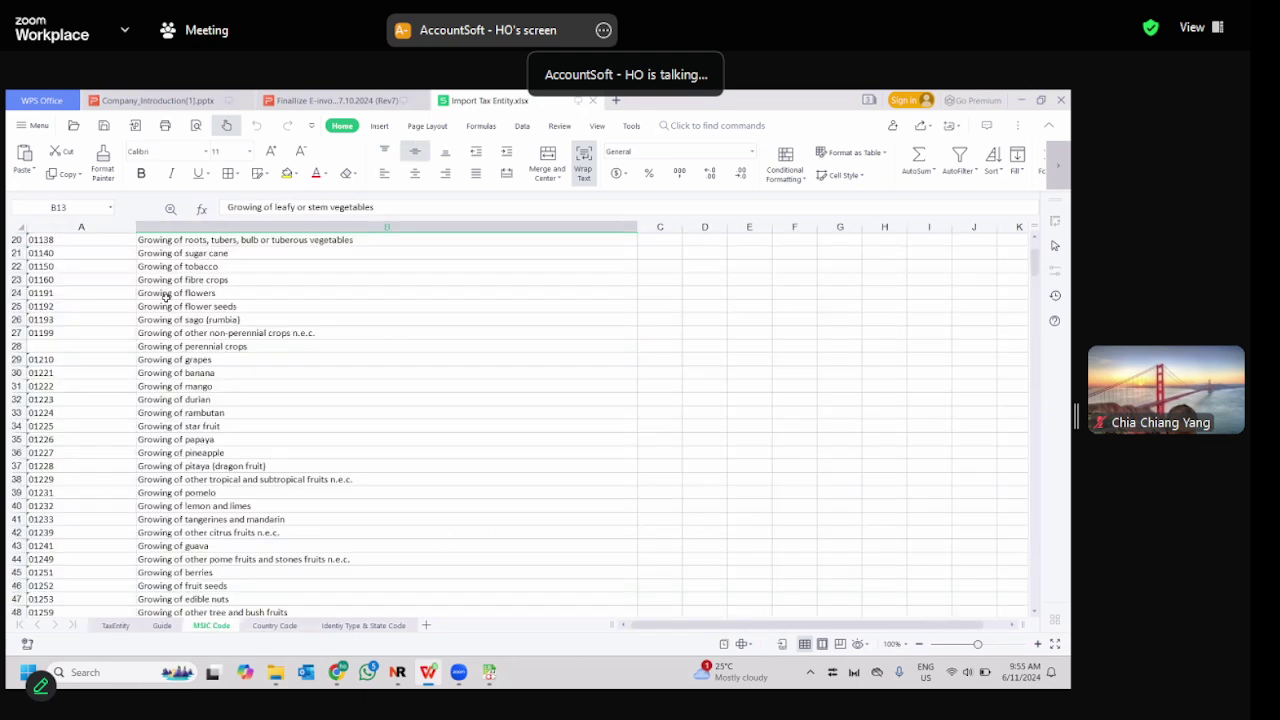
scroll(192, 340, "down", 13)
scroll(192, 340, "down", 14)
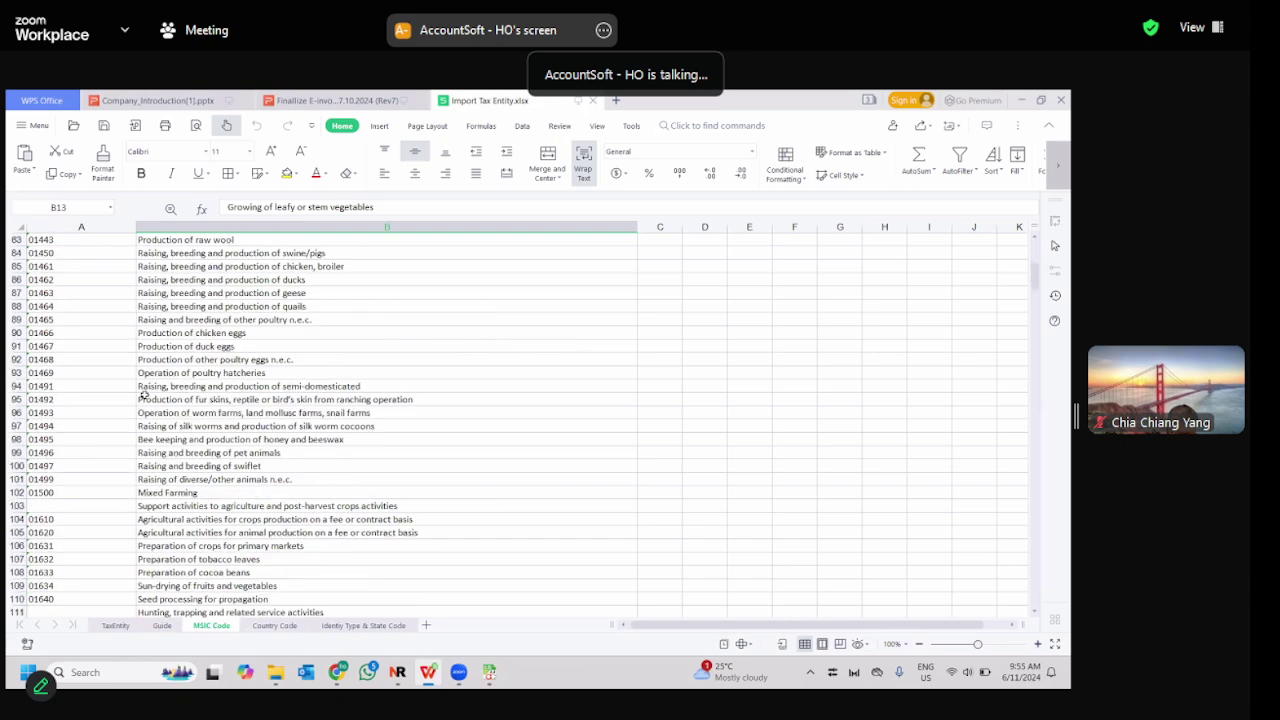
left_click(115, 626)
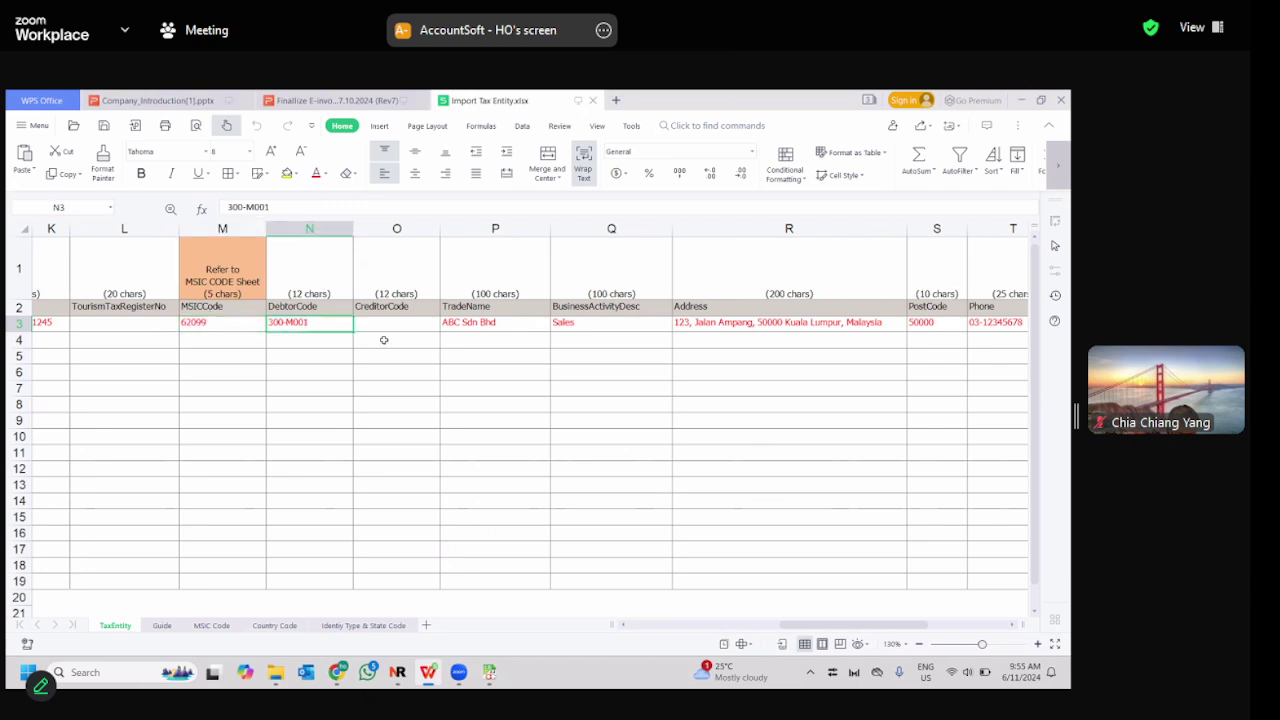
left_click(305, 322)
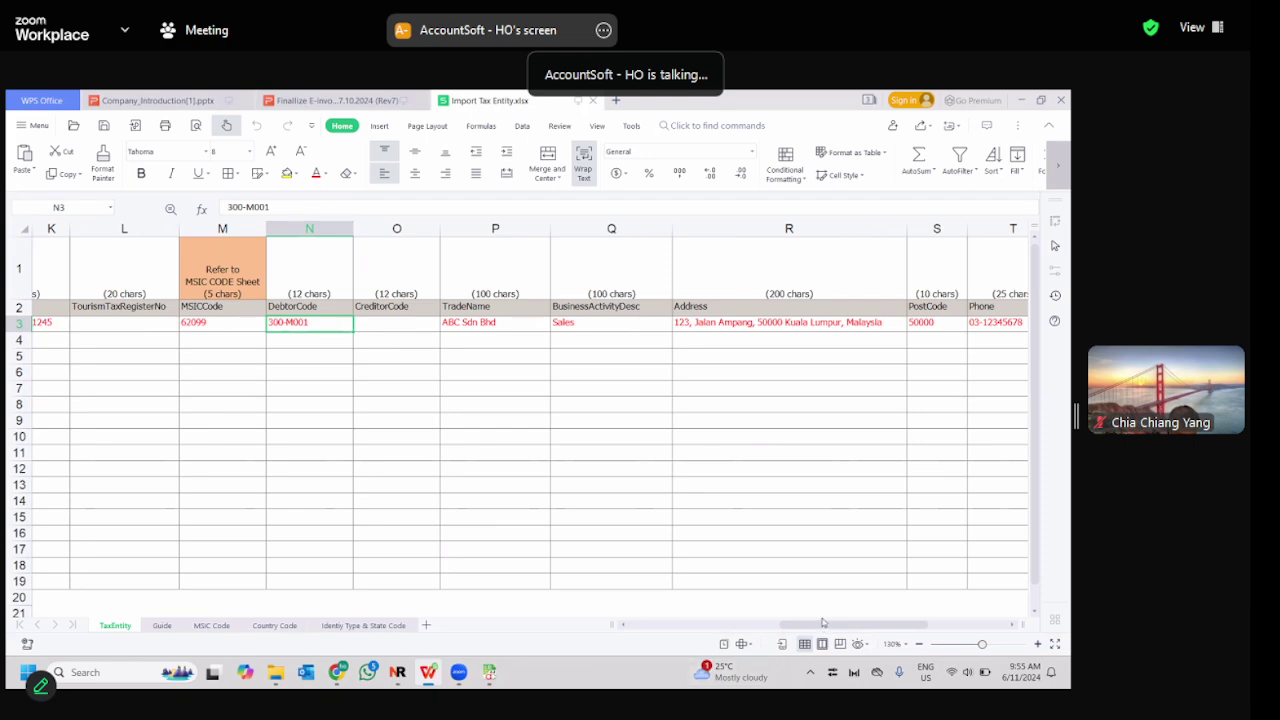
scroll(155, 331, "left", 5)
left_click(155, 331)
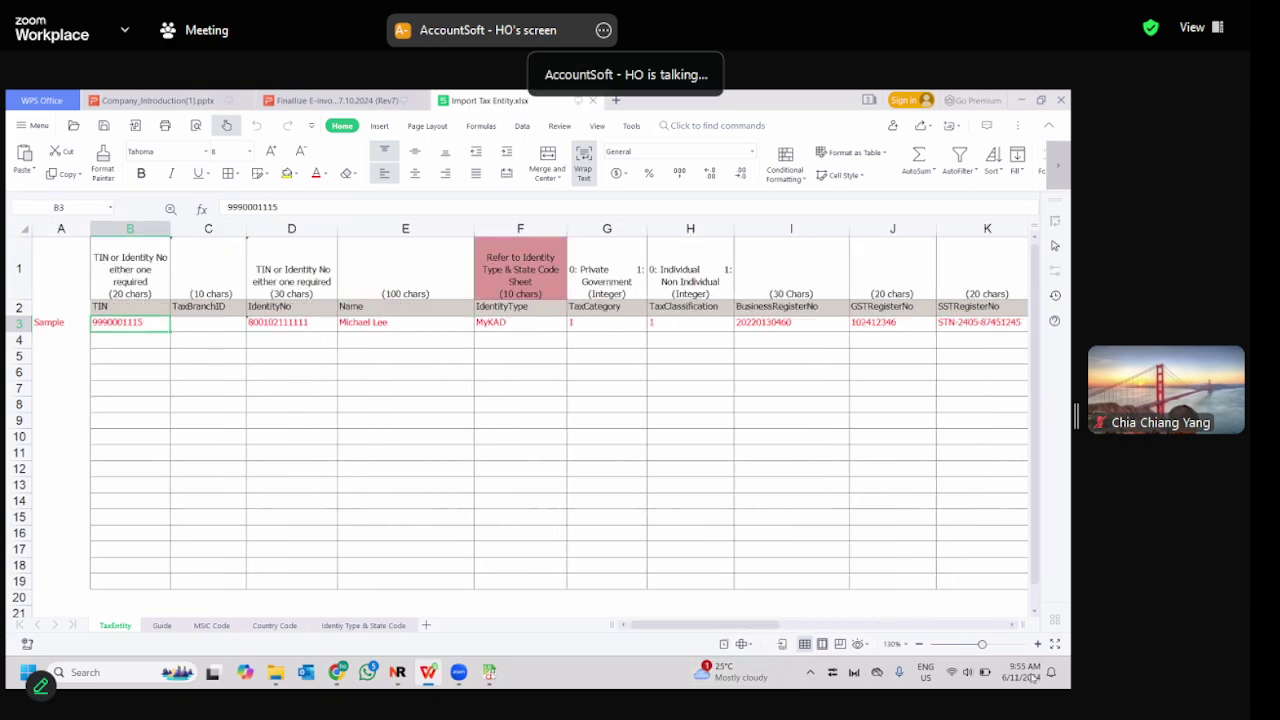
scroll(491, 366, "right", 5)
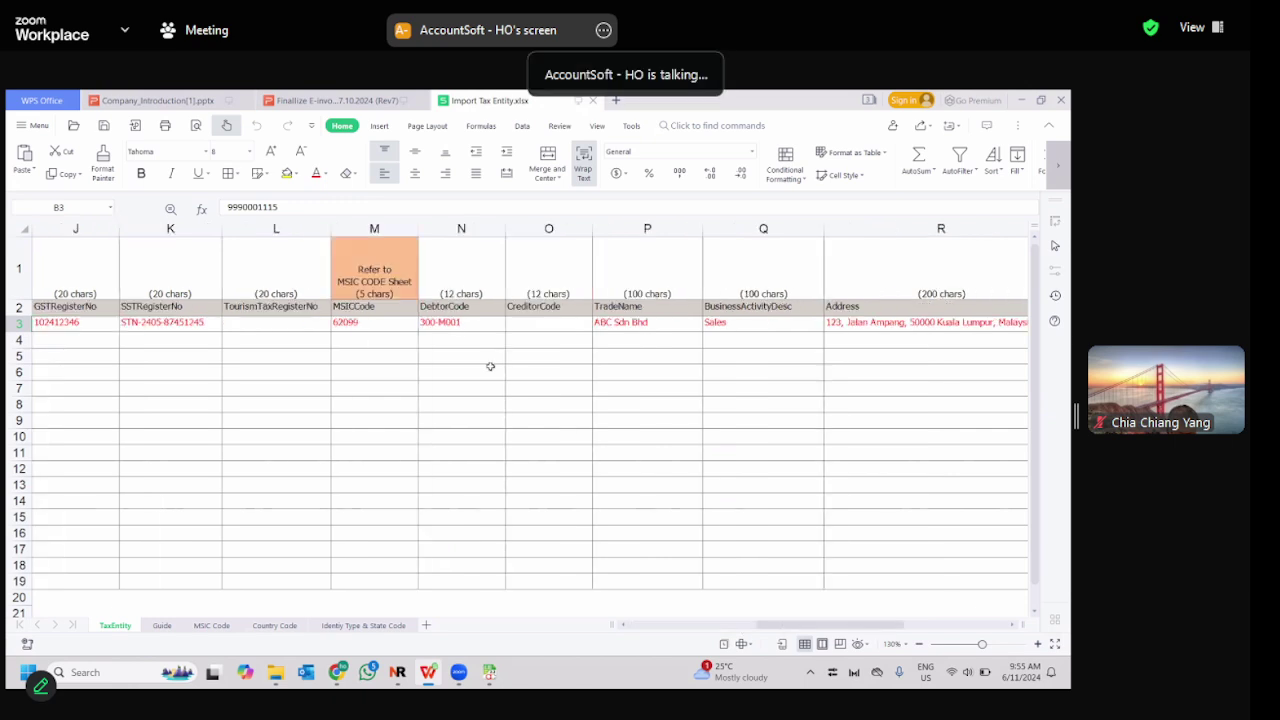
left_click(456, 322)
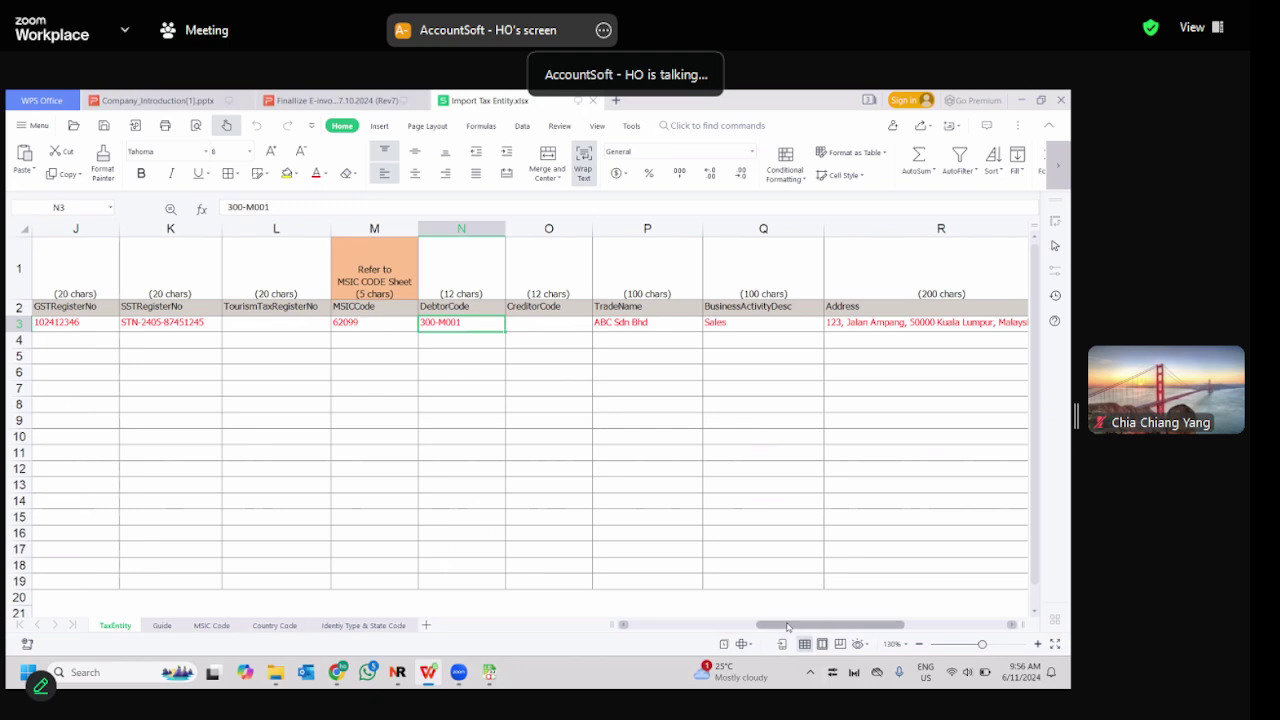
left_click_drag(787, 625, 875, 625)
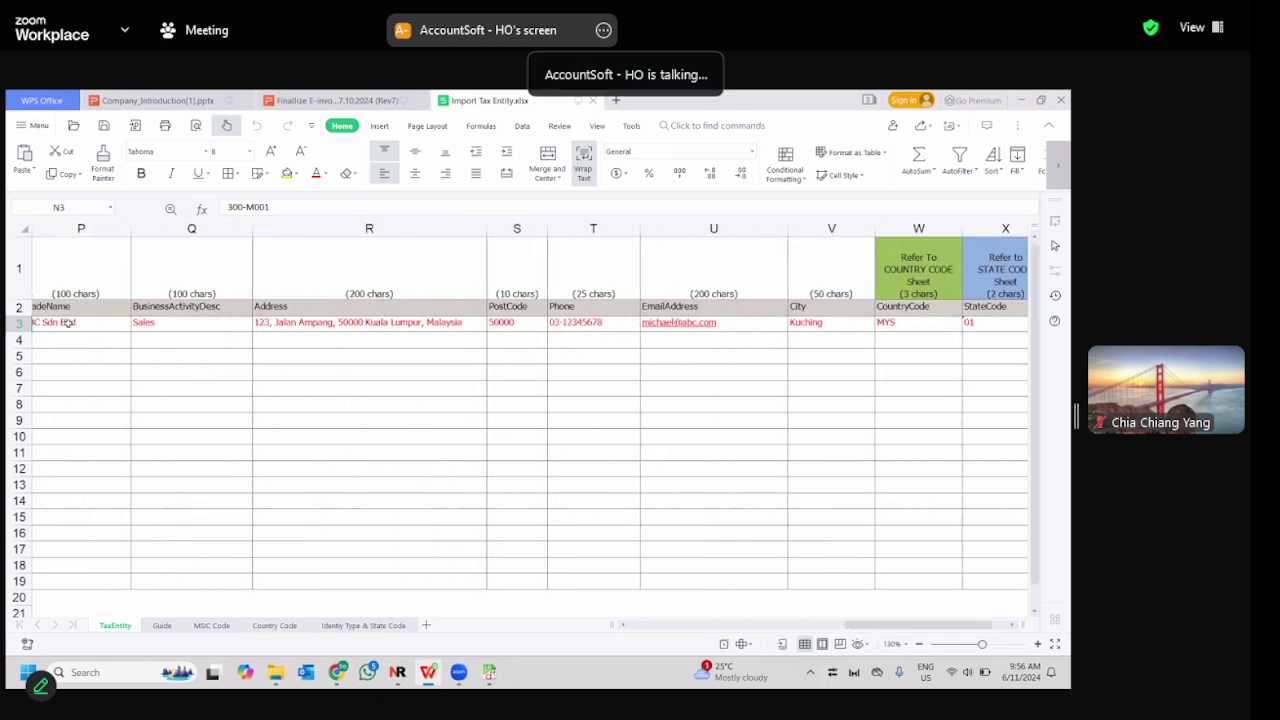
left_click_drag(70, 322, 935, 333)
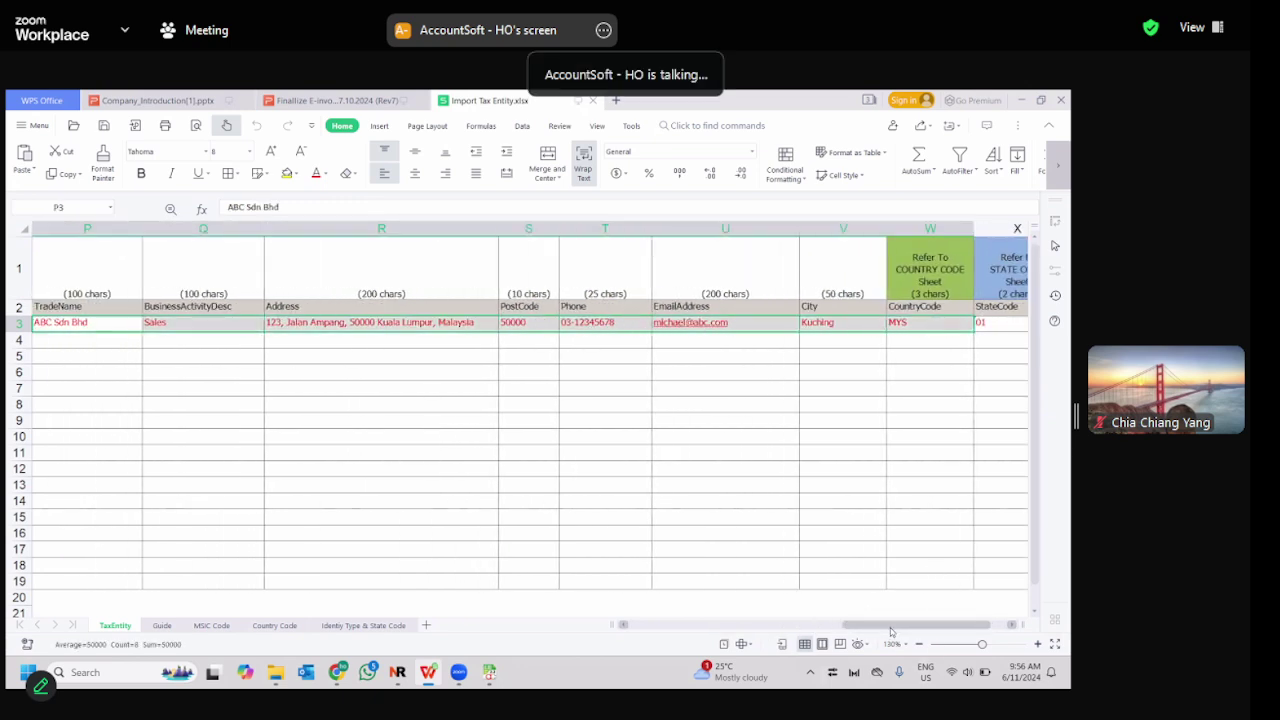
left_click_drag(900, 625, 912, 625)
left_click(749, 327)
left_click(820, 327)
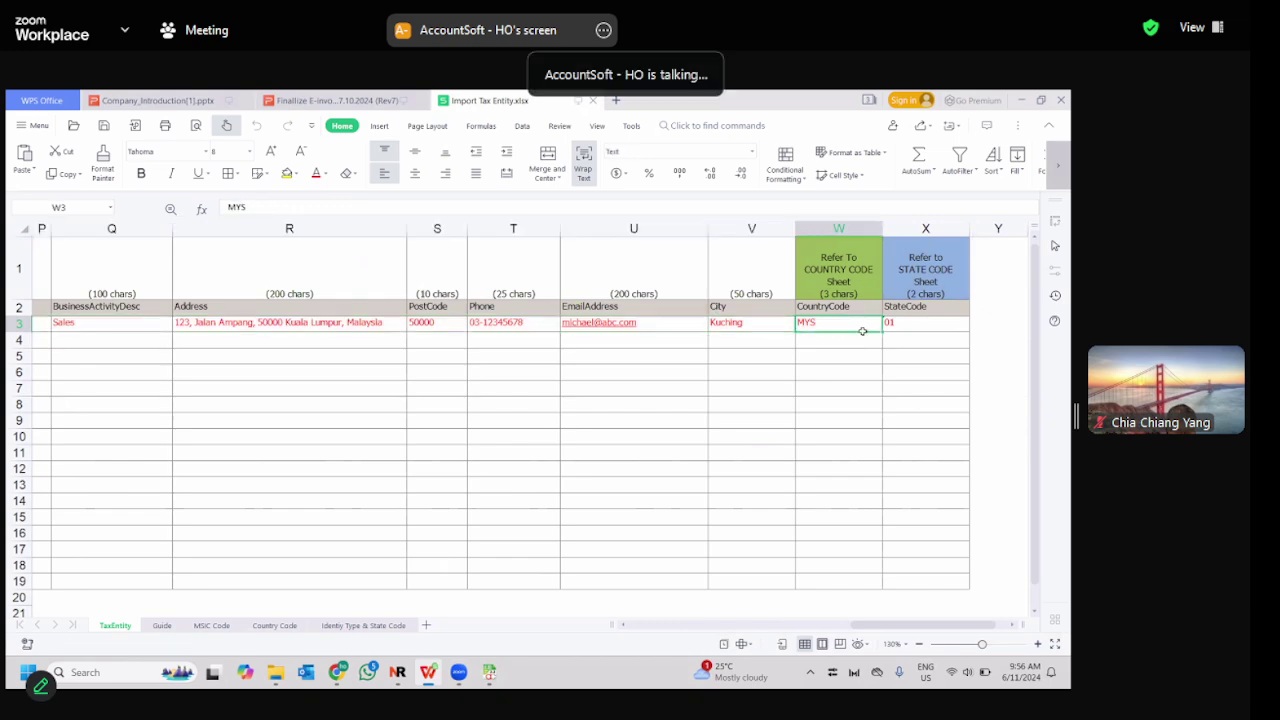
left_click(898, 326)
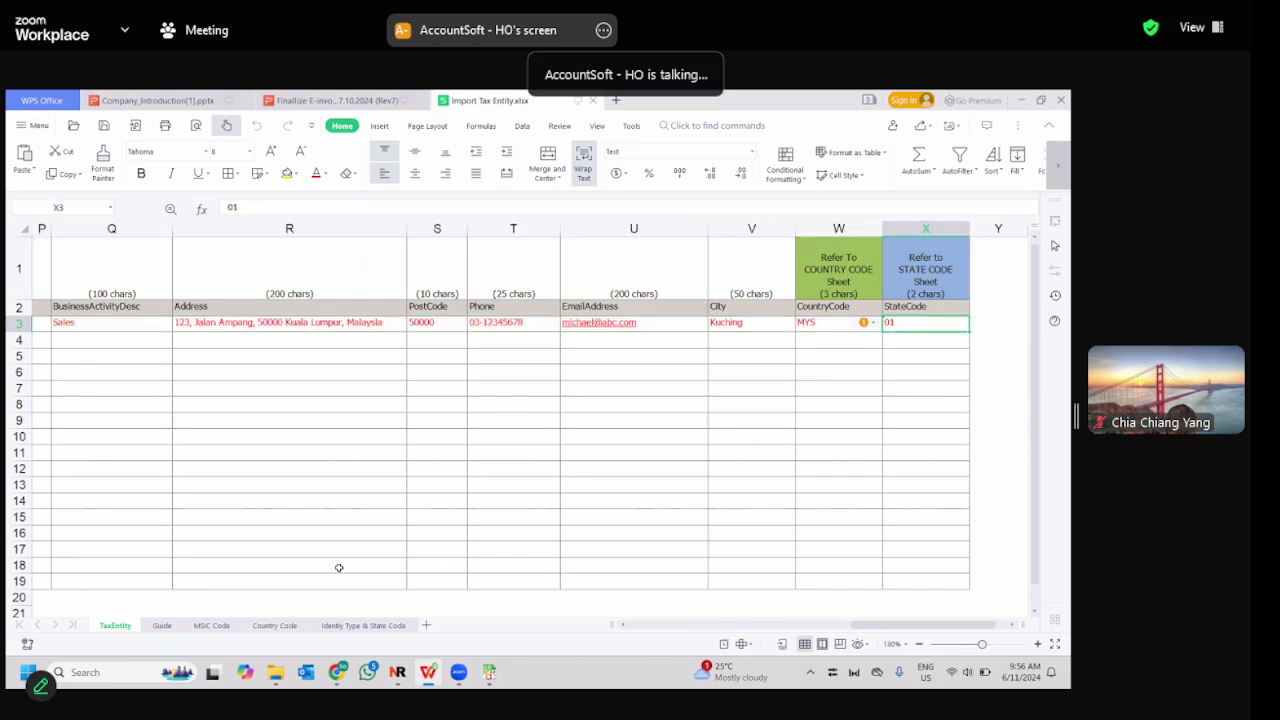
left_click(289, 565)
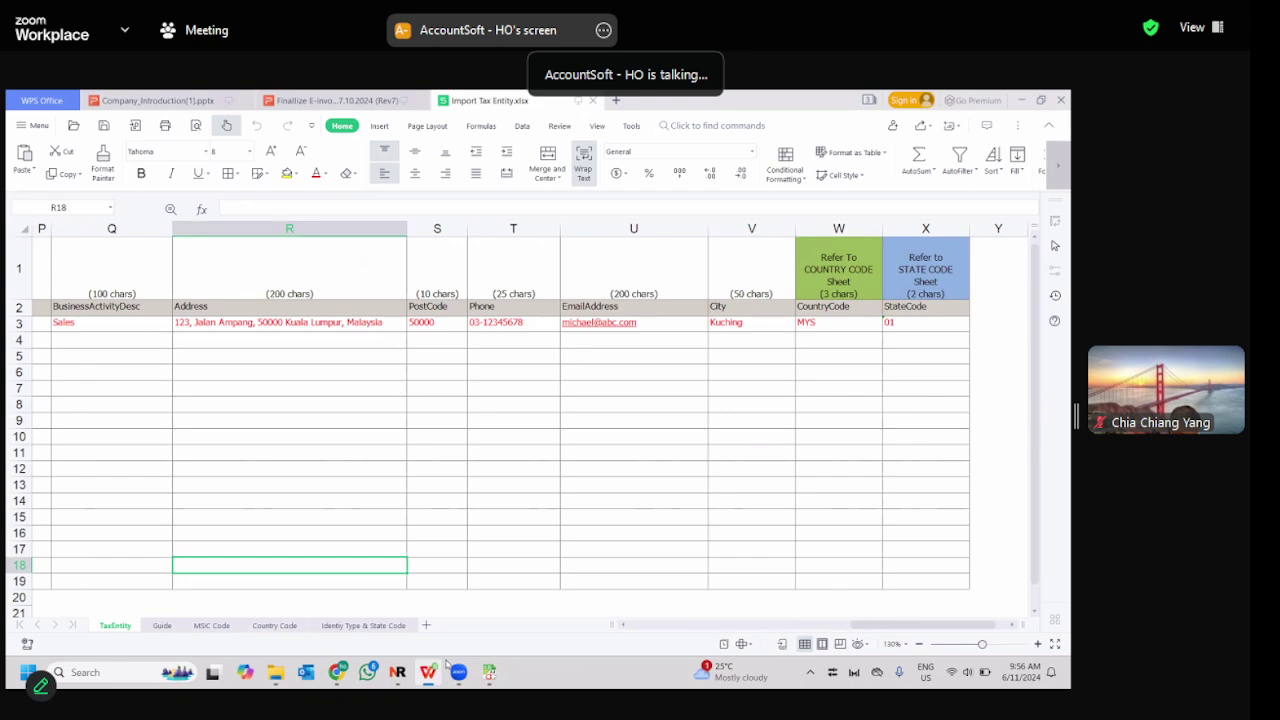
key("ctrl+Page_Down")
key("ctrl+Page_Down")
key("ctrl+Page_Down")
scroll(80, 460, "down", 13)
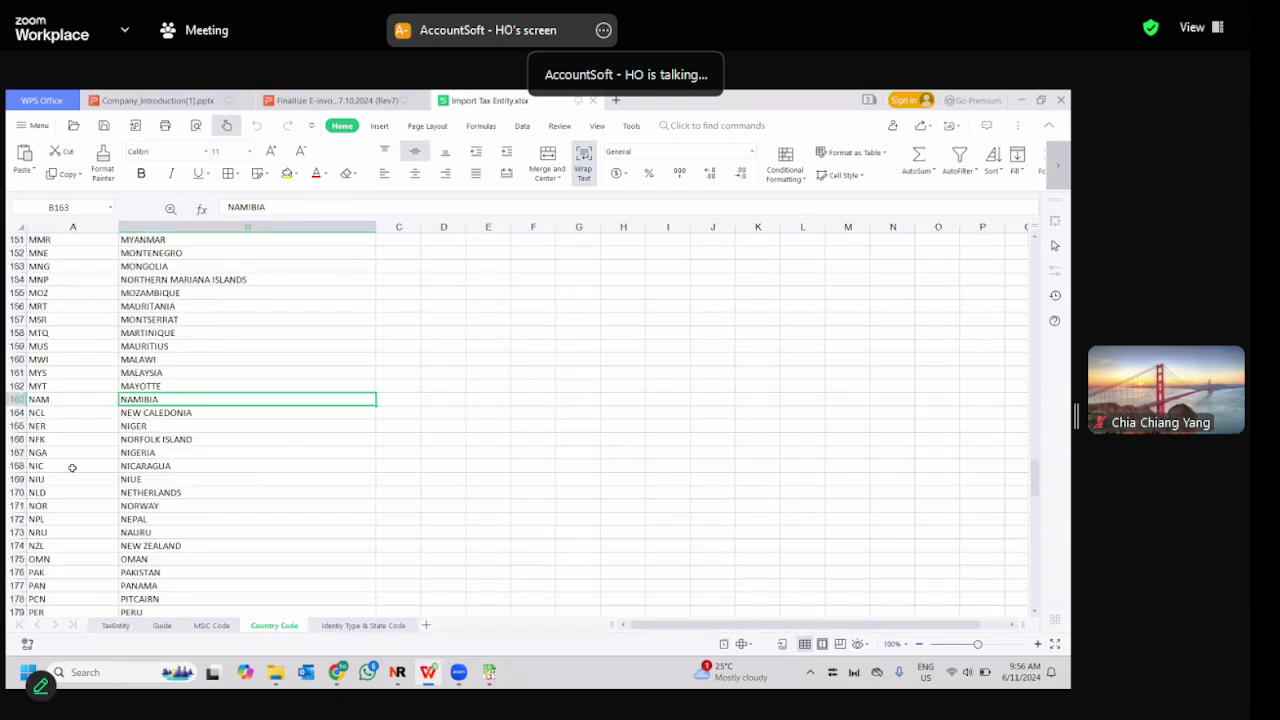
scroll(87, 463, "down", 6)
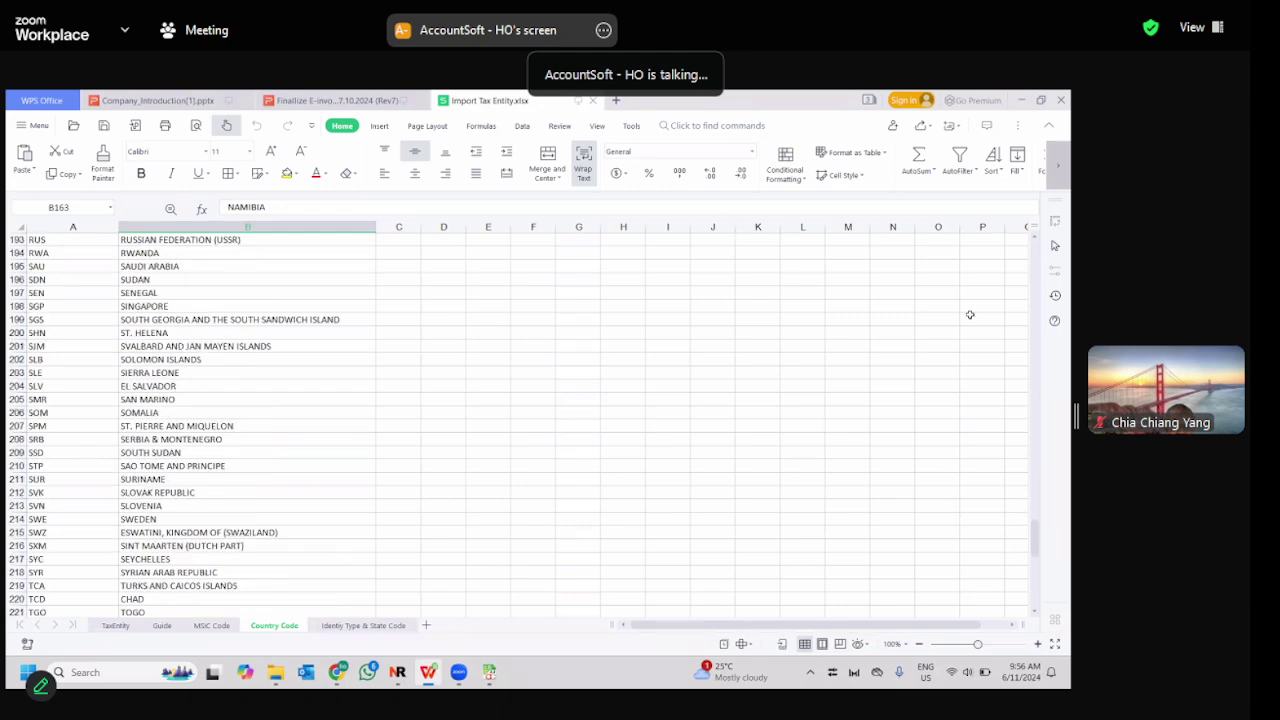
left_click(1022, 100)
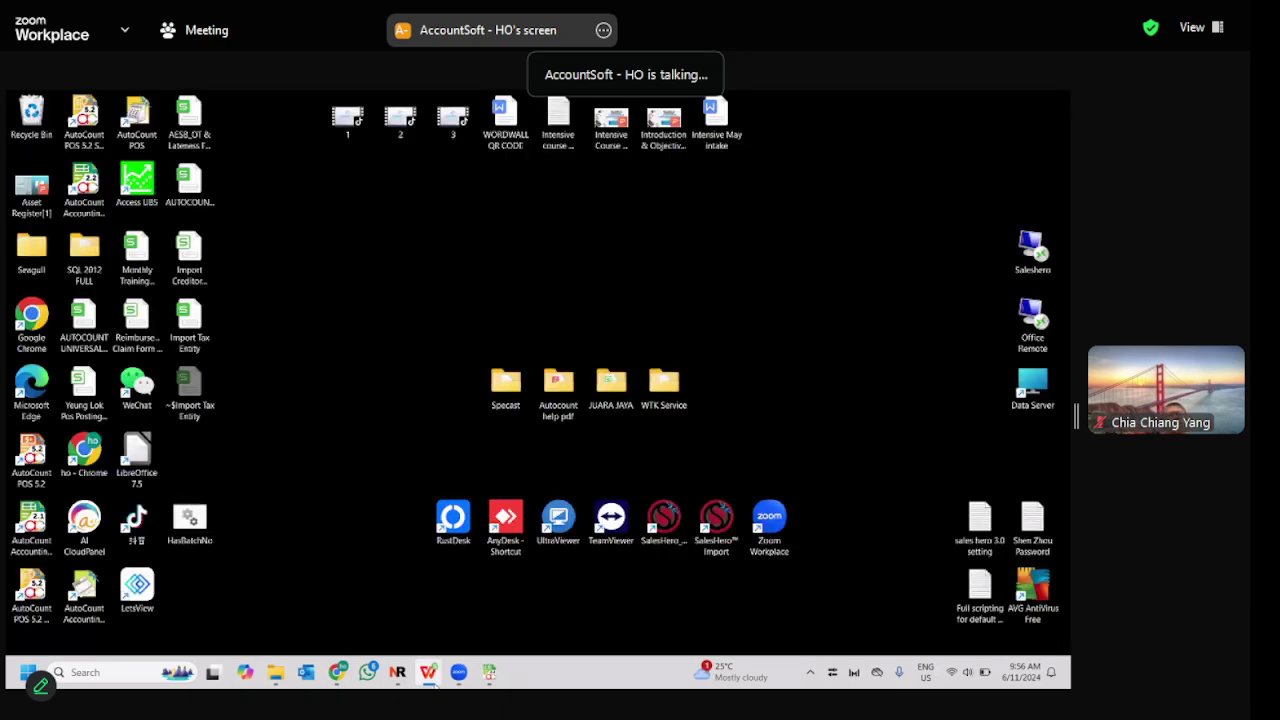
left_click(449, 681)
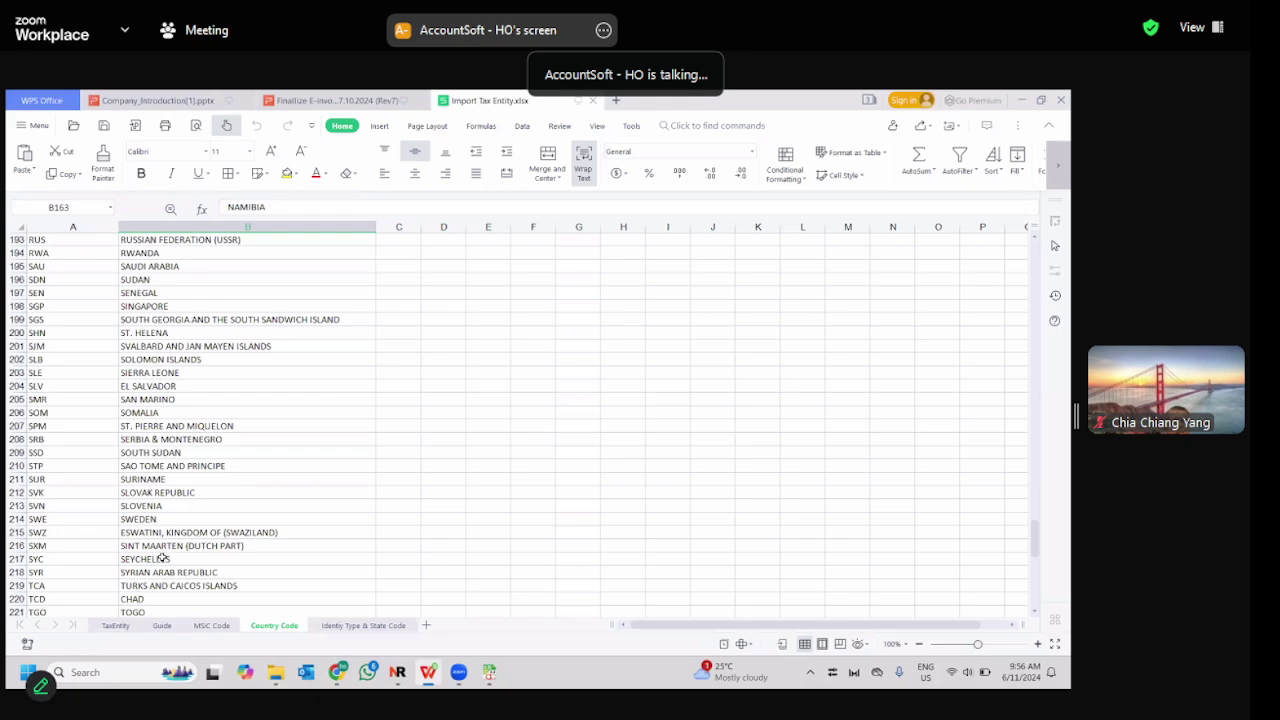
left_click(113, 626)
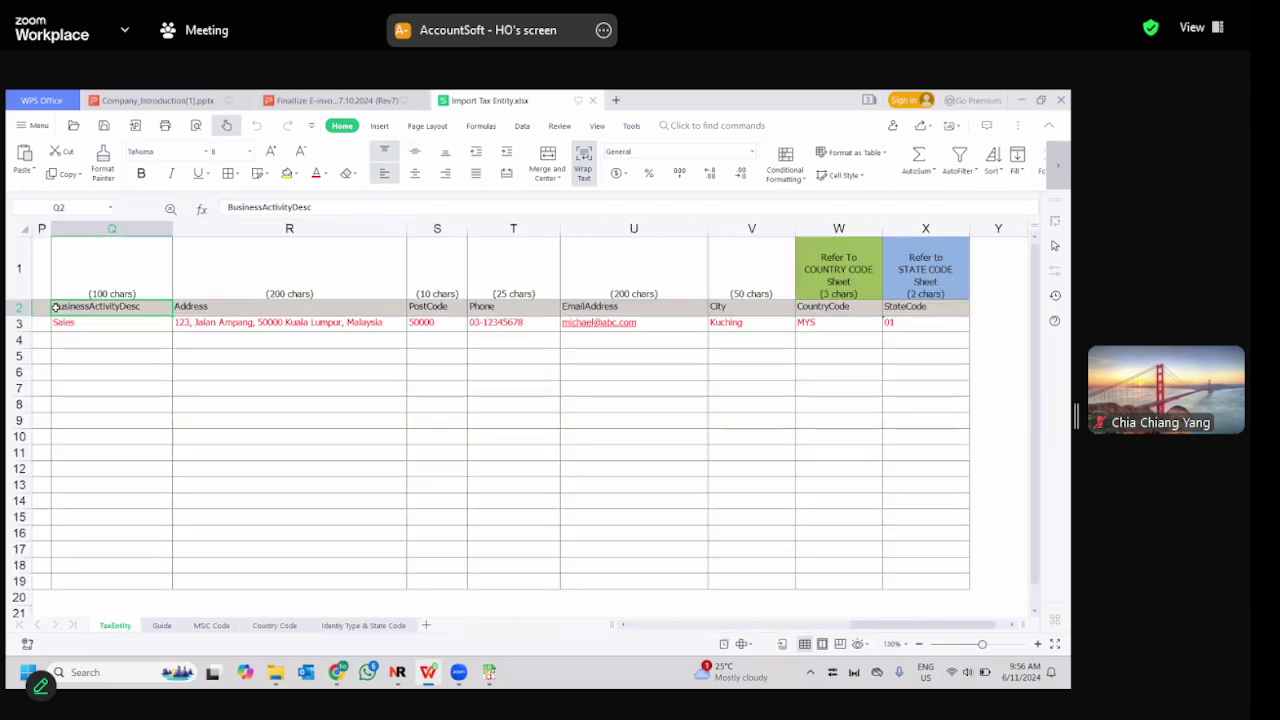
Copy the TaxEntity header and sample rows (B2 to X3), then return to AutoCount's Import From Excel options.
scroll(57, 308, "left", 5)
key("Right")
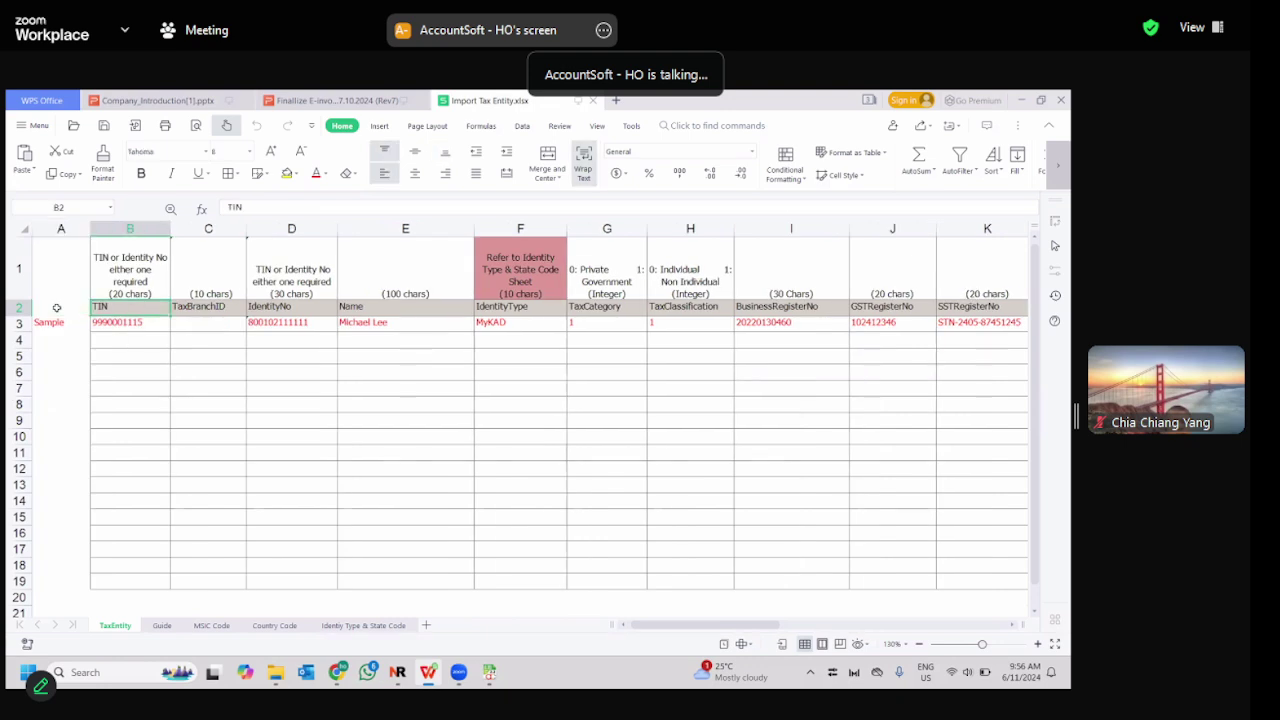
key("ctrl+shift+Right")
key("ctrl+shift+Down")
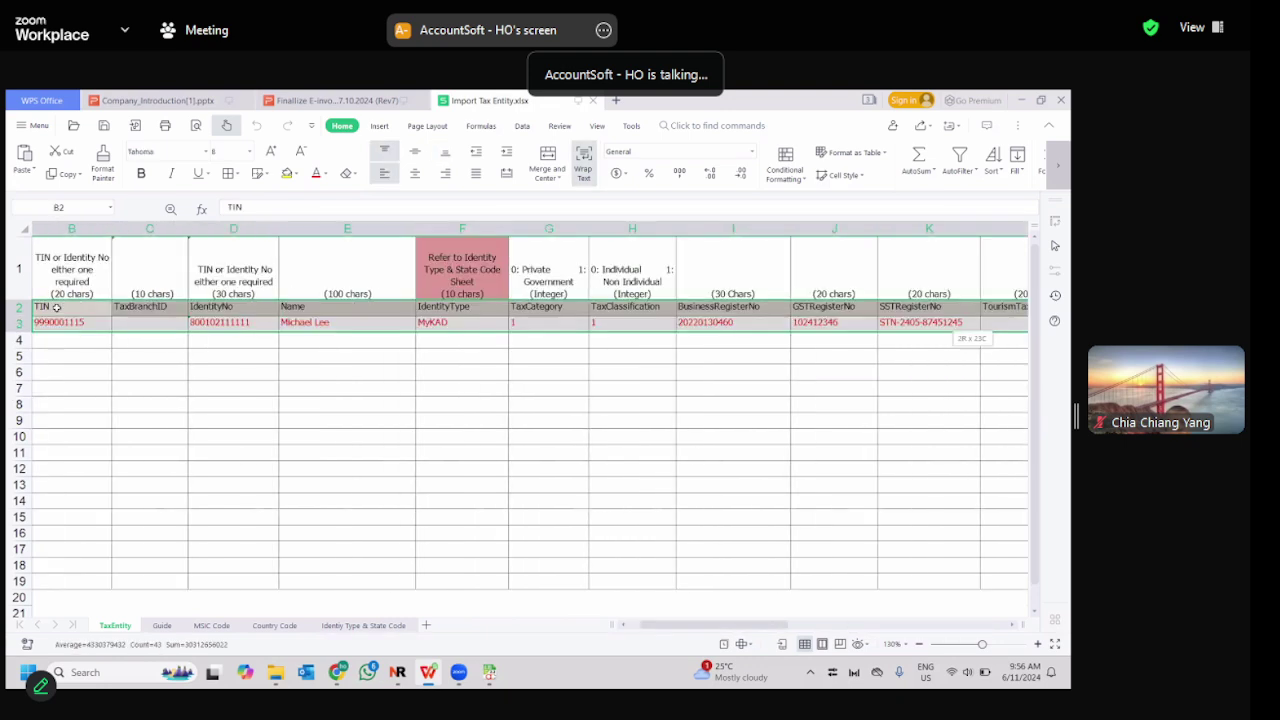
key("ctrl+c")
key("alt+Tab")
left_click(16, 114)
Paste the copied sample row into Import Tax Entity from the clipboard, review it, then close the screen.
mouse_move(136, 188)
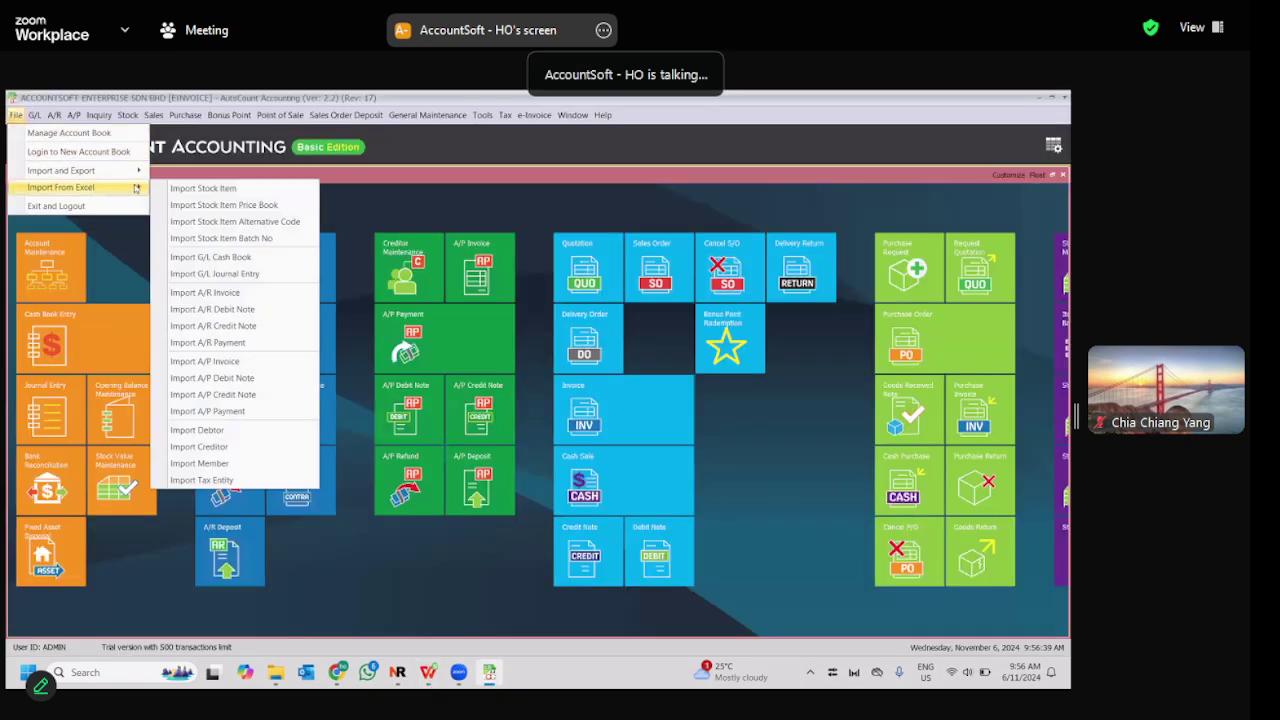
left_click(238, 484)
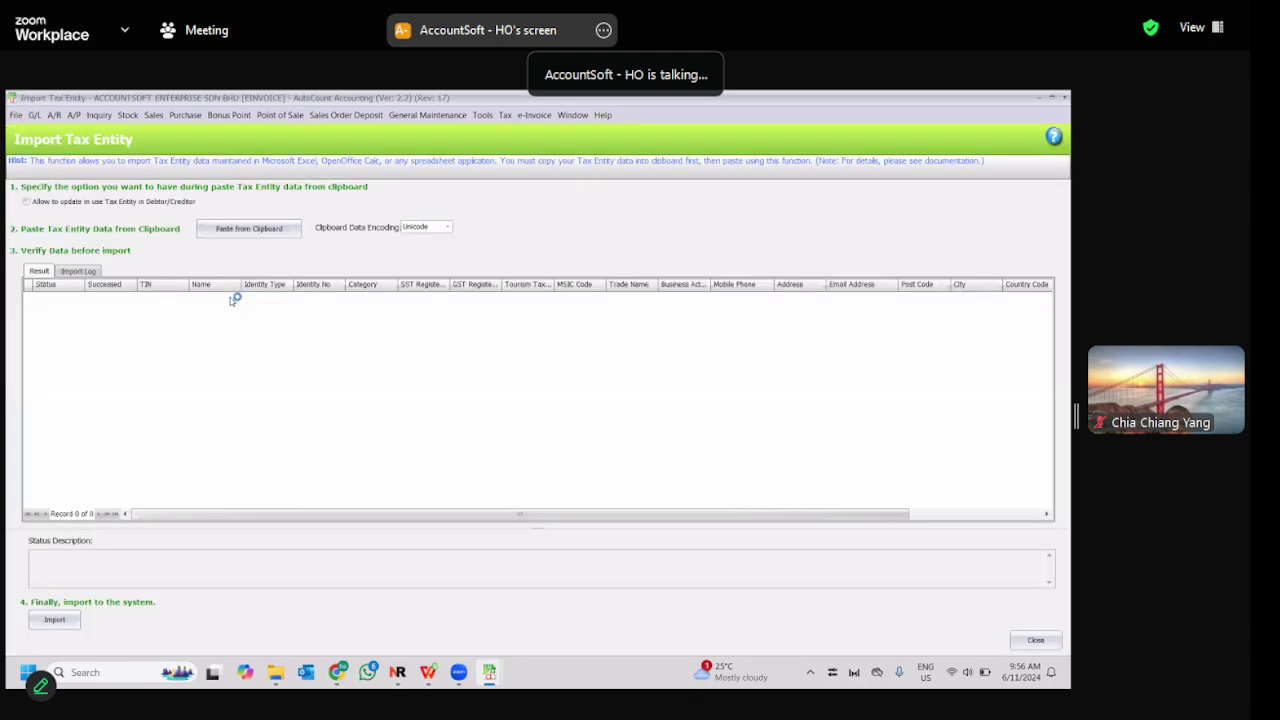
left_click(235, 229)
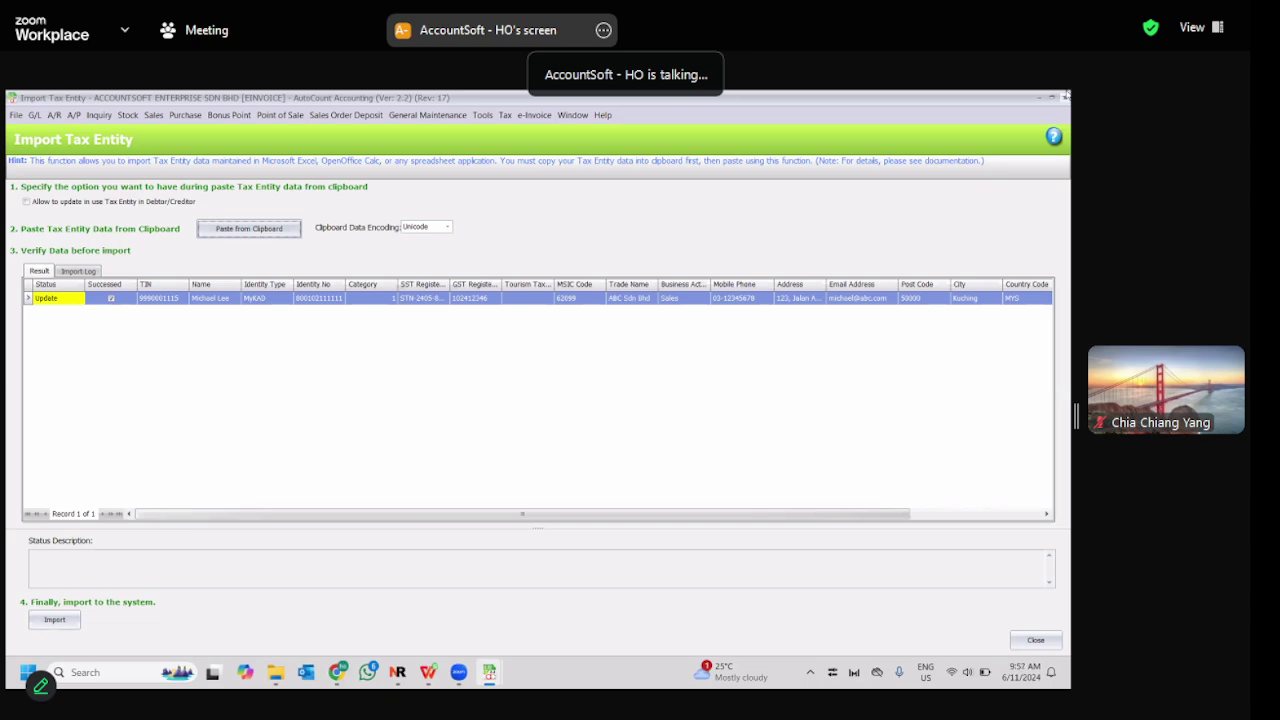
left_click(1064, 97)
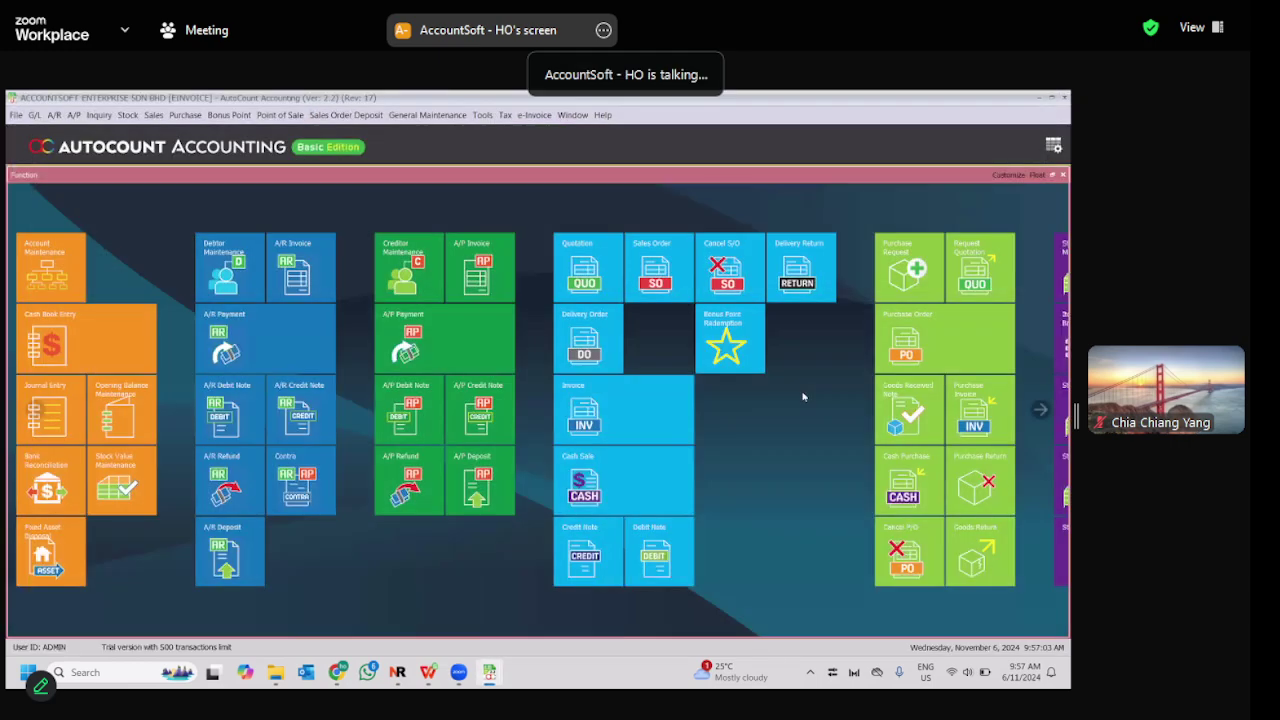
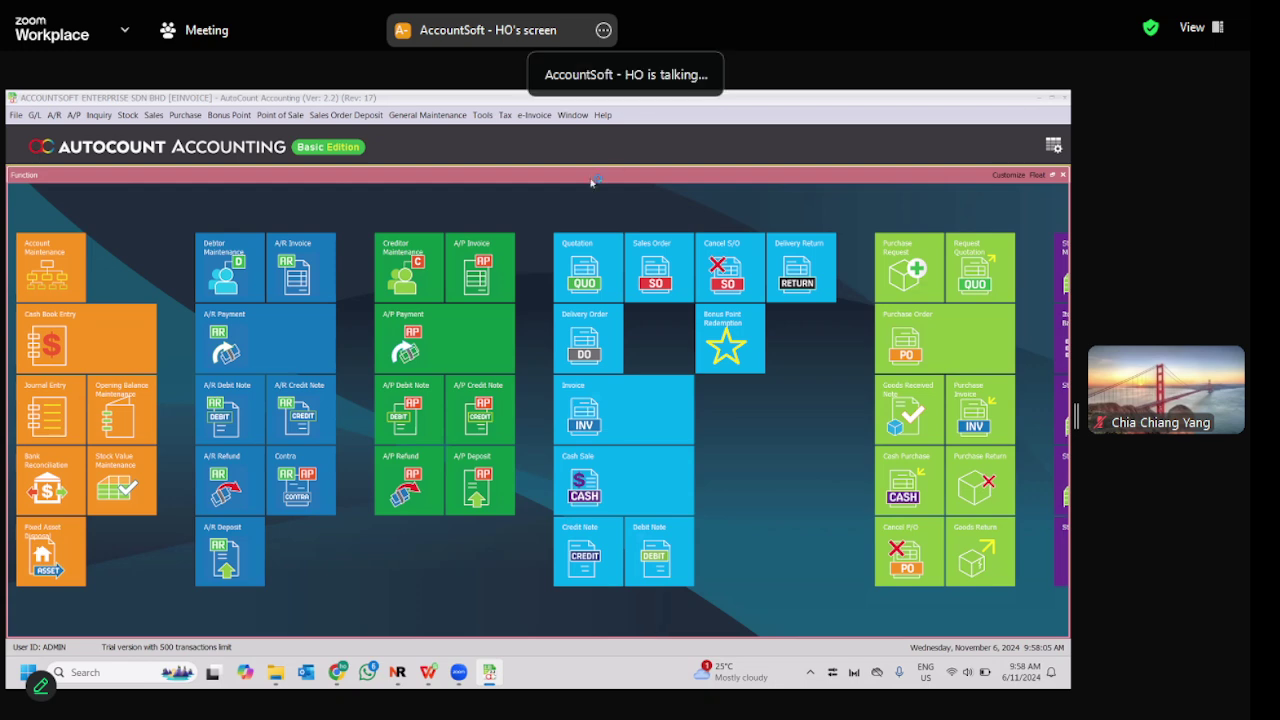
Open the Stock Item Maintenance list and launch item 00001 (ITEM 1) for editing.
scroll(729, 389, "down", 3)
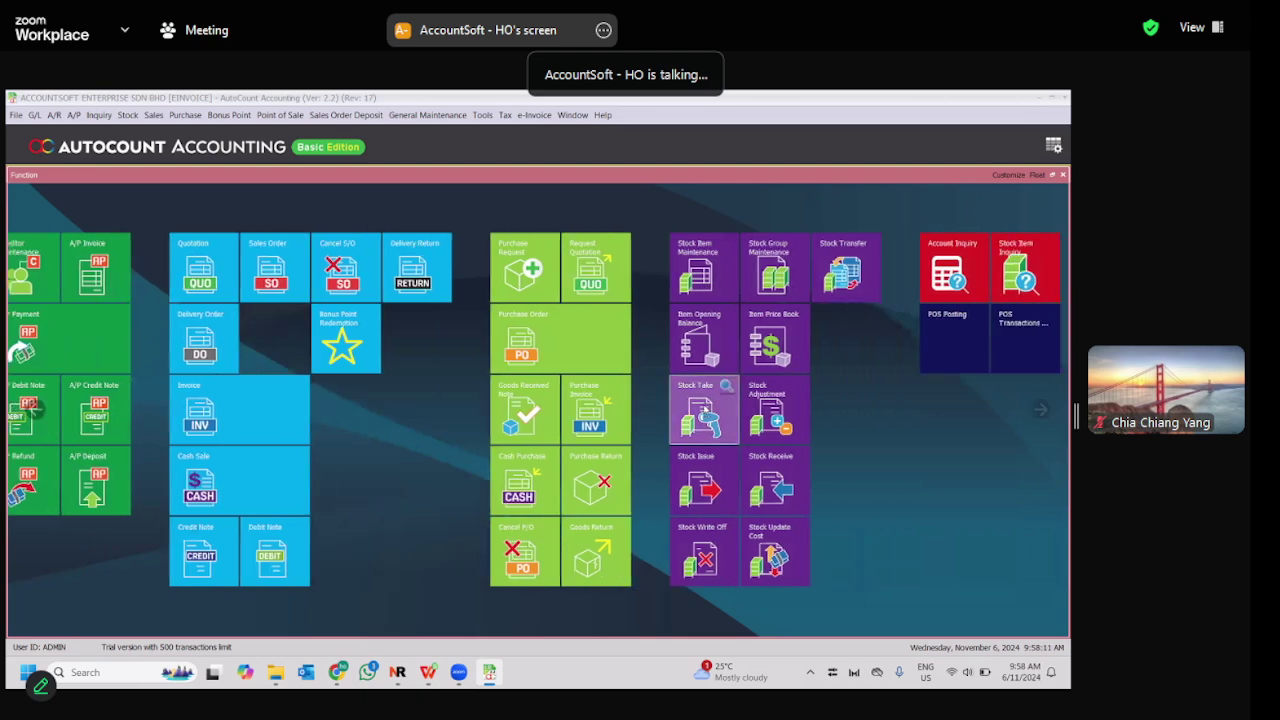
left_click(712, 290)
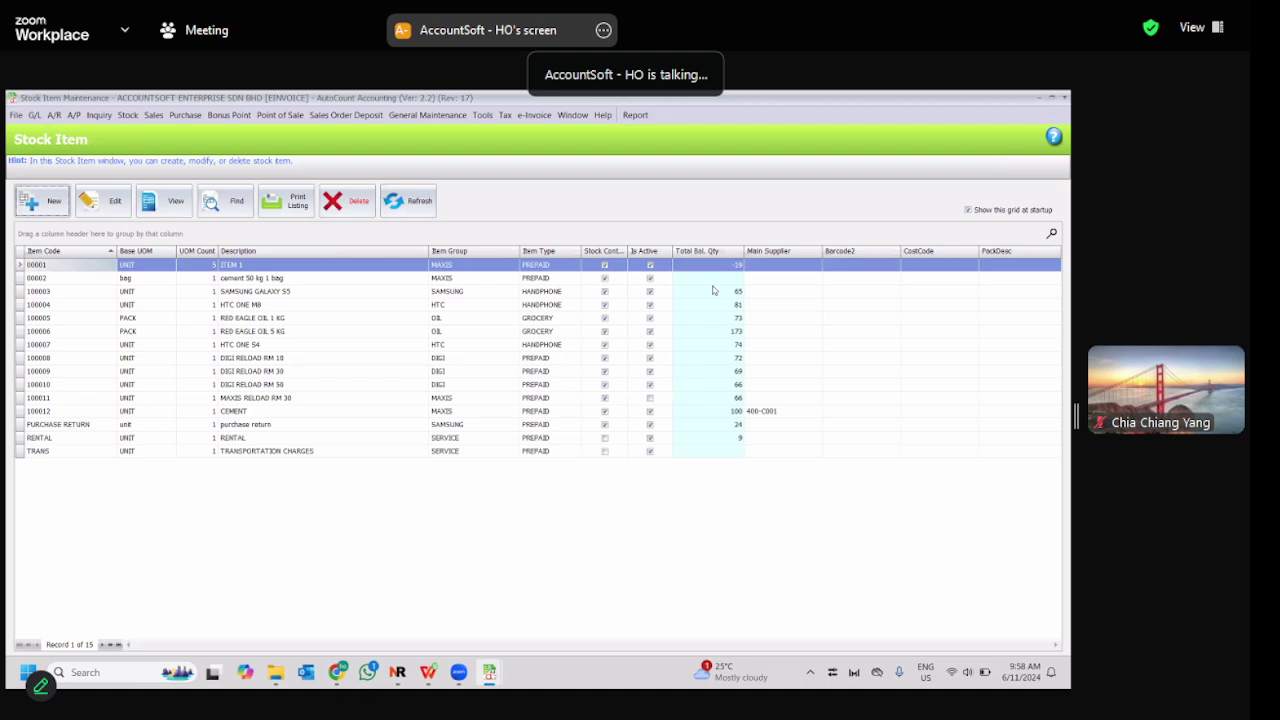
left_click(242, 384)
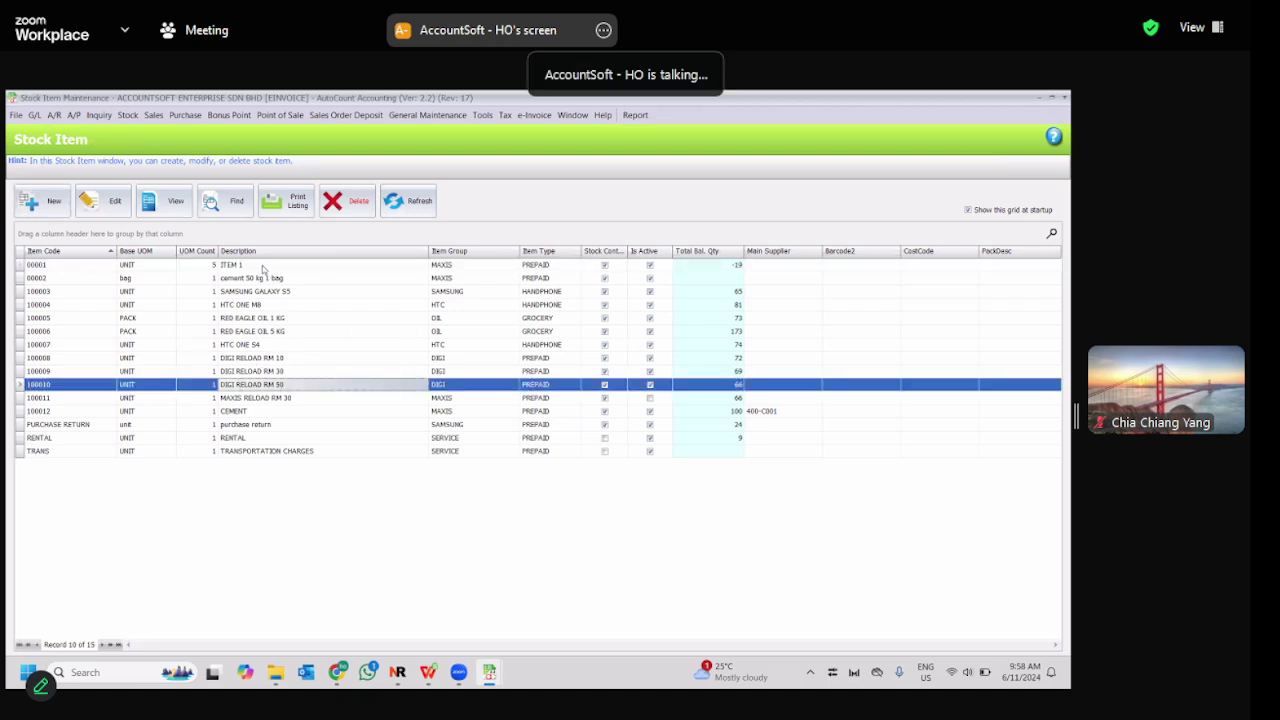
double_click(258, 265)
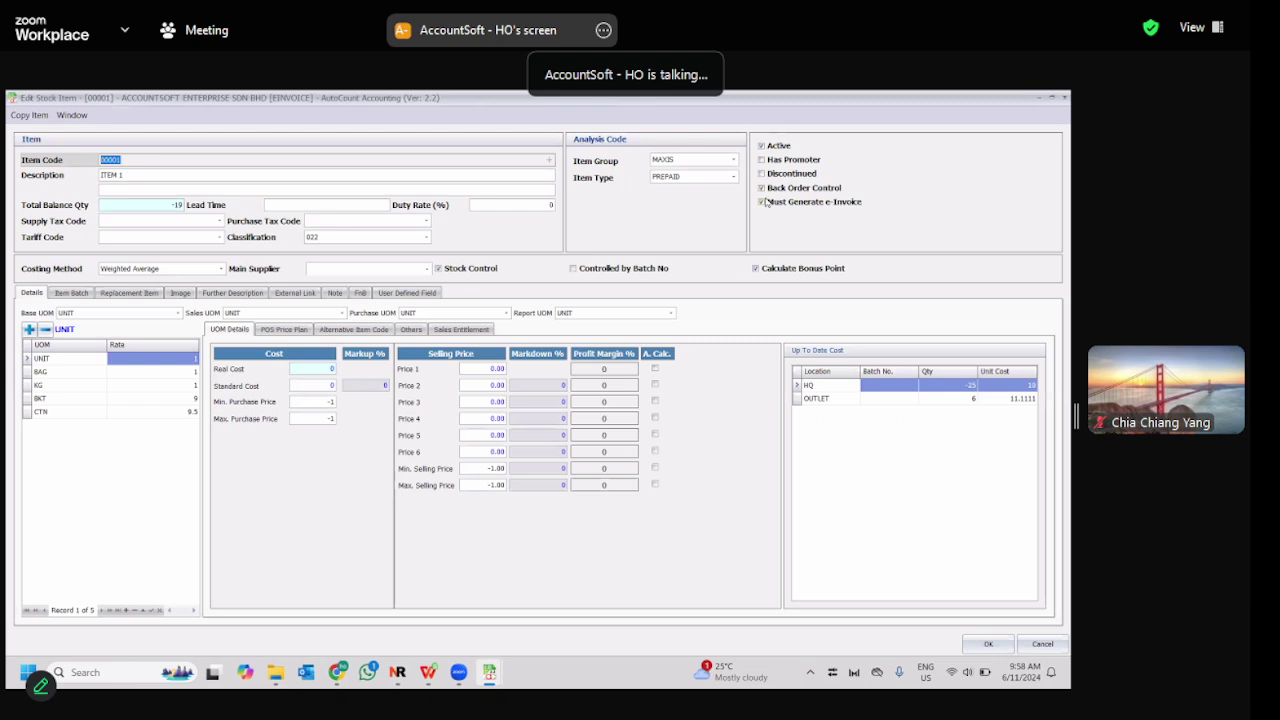
Check item 00001's empty e-Invoice Measurement lookup, then bring up its classification code list.
left_click(411, 329)
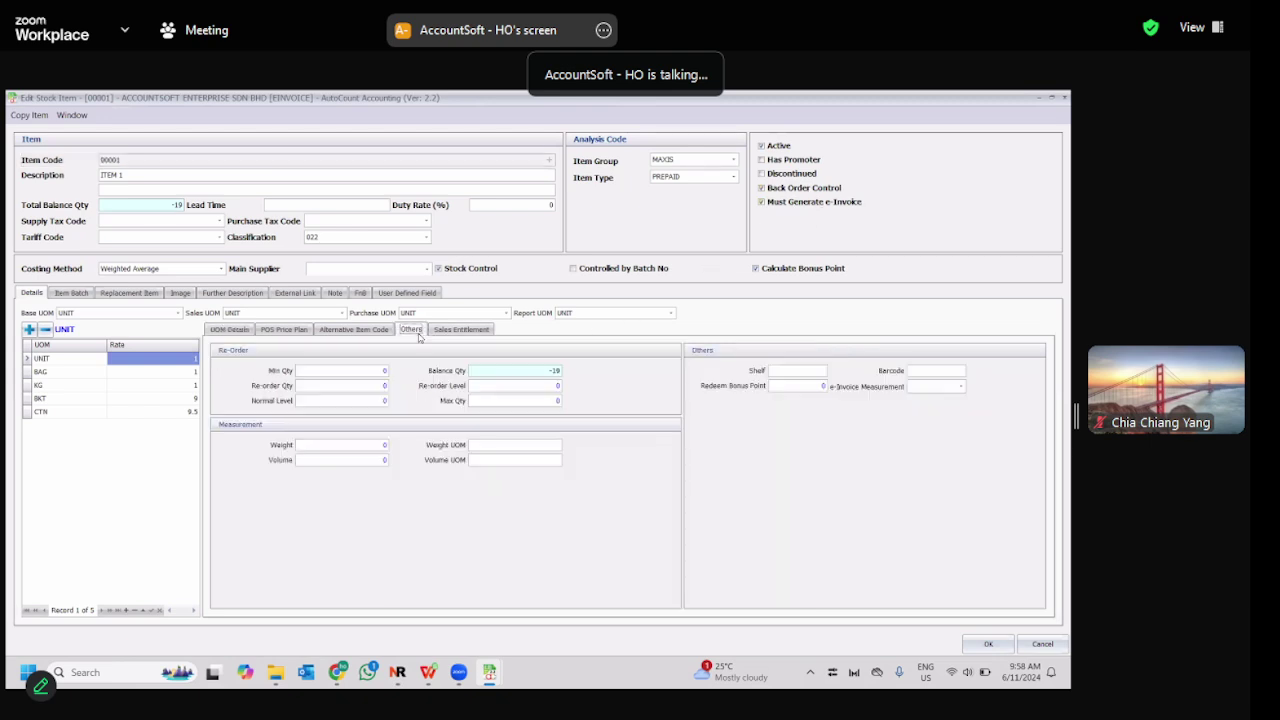
left_click(960, 386)
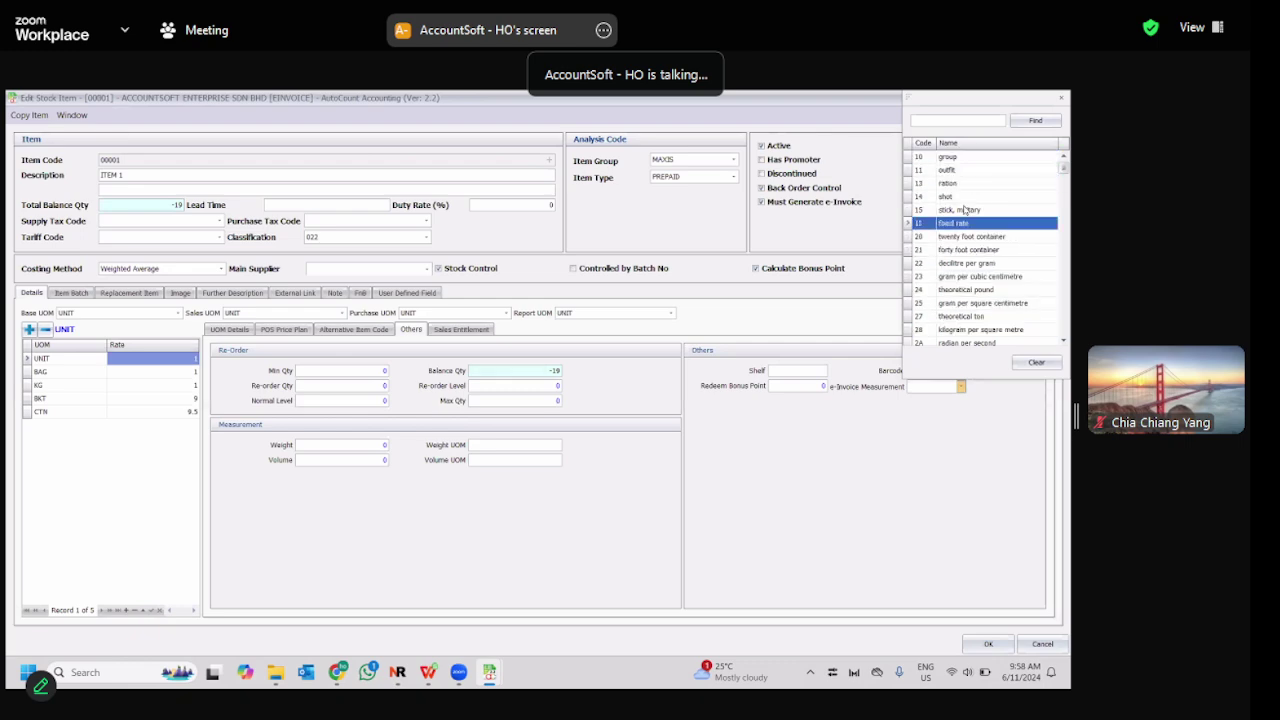
left_click(952, 444)
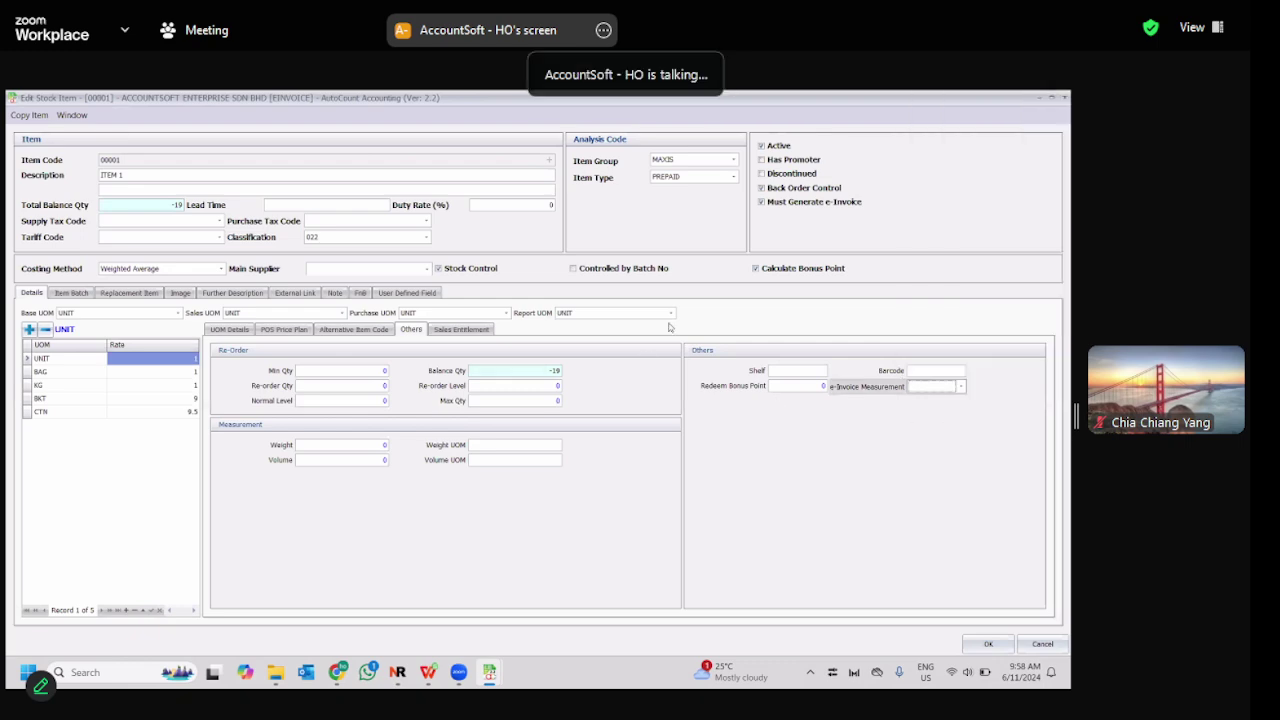
left_click(229, 329)
left_click(427, 237)
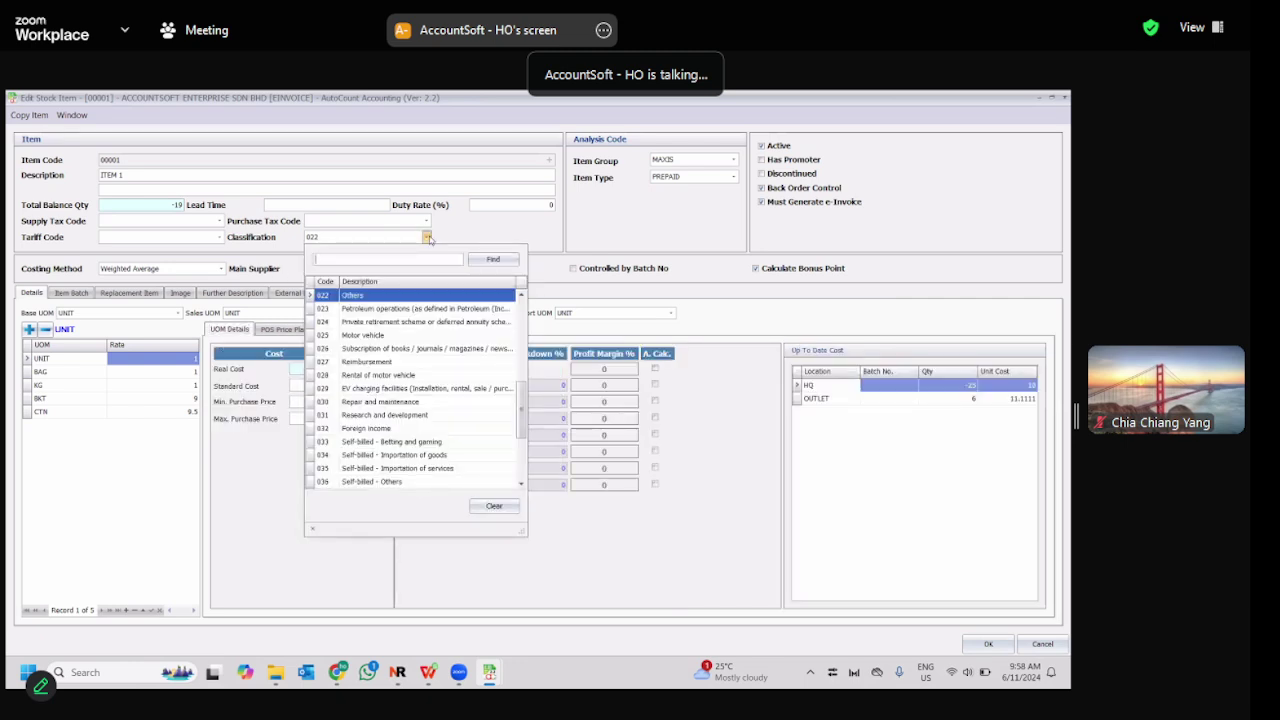
Widen the classification lookup, review all codes, and keep 022 Others for item 00001.
left_click_drag(522, 531, 806, 507)
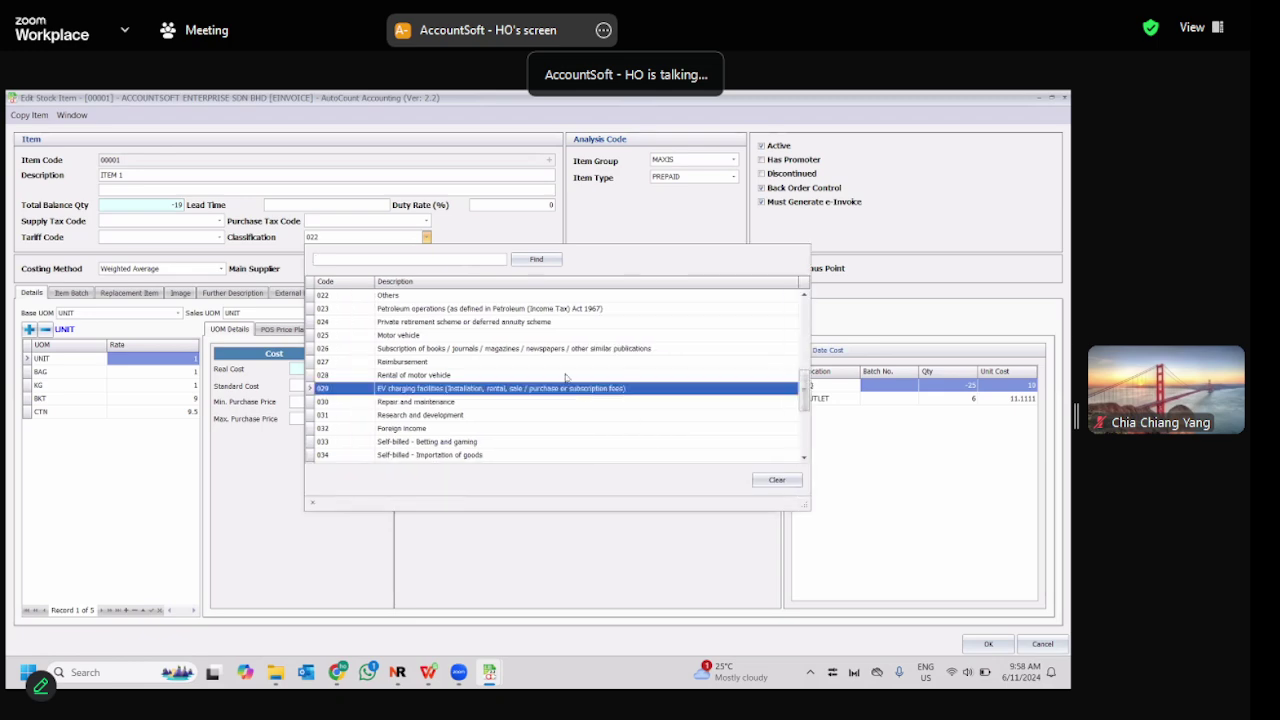
scroll(565, 377, "up", 7)
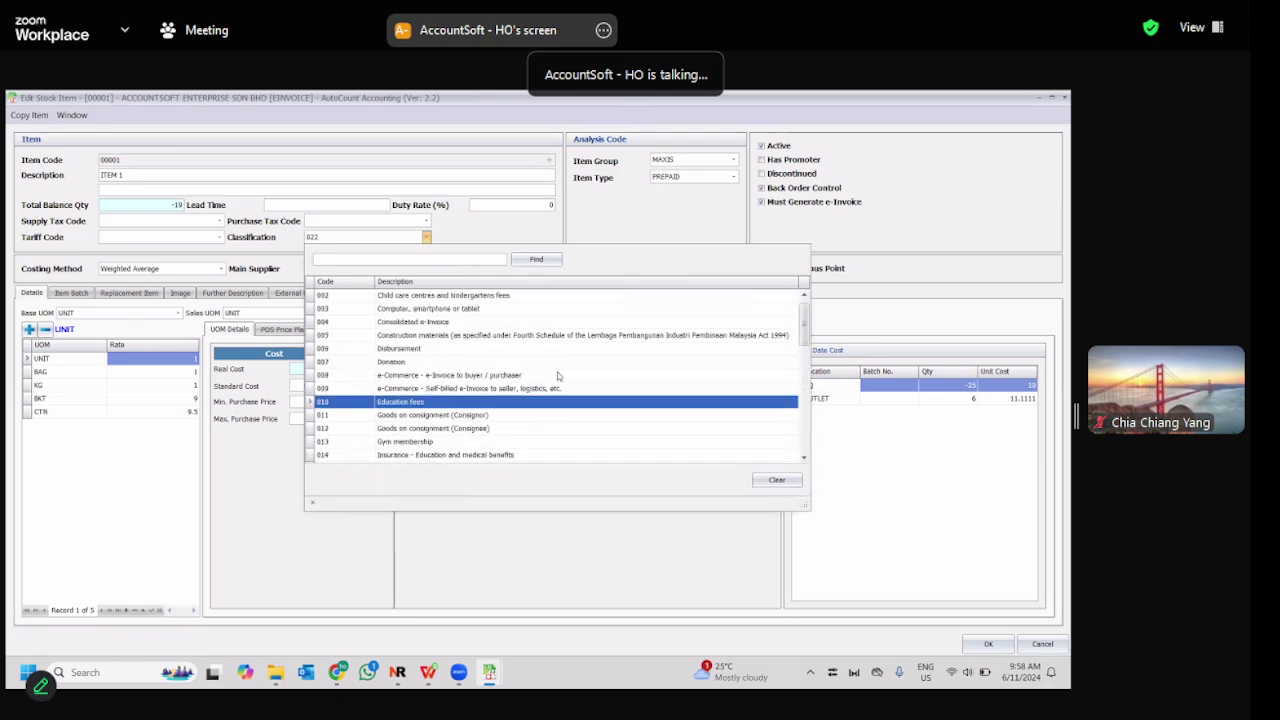
scroll(531, 314, "up", 1)
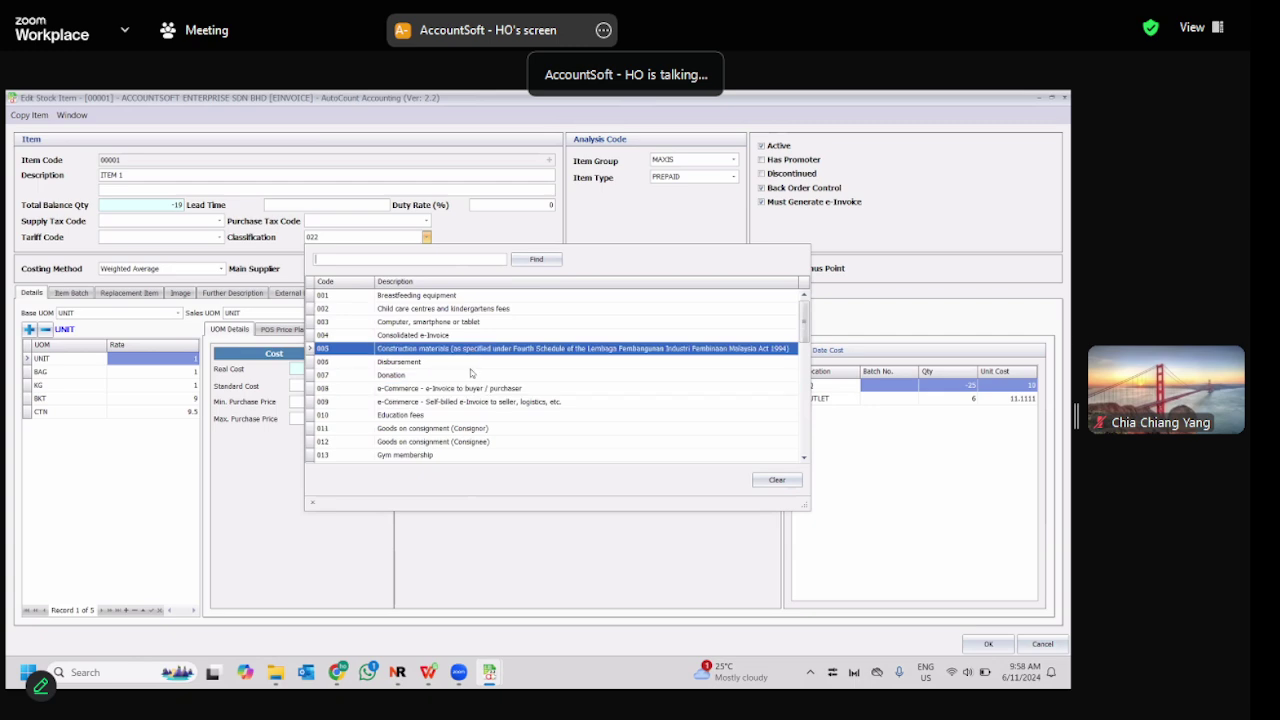
scroll(497, 352, "down", 4)
scroll(497, 352, "down", 6)
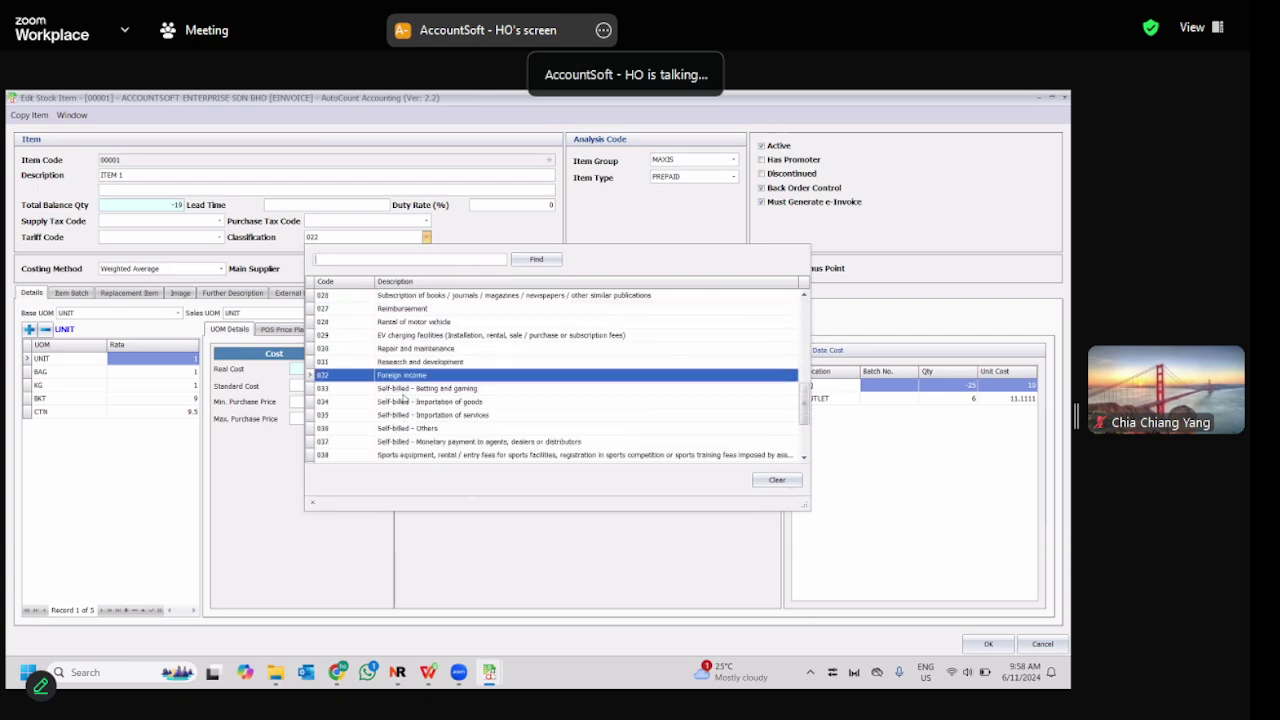
scroll(418, 400, "down", 1)
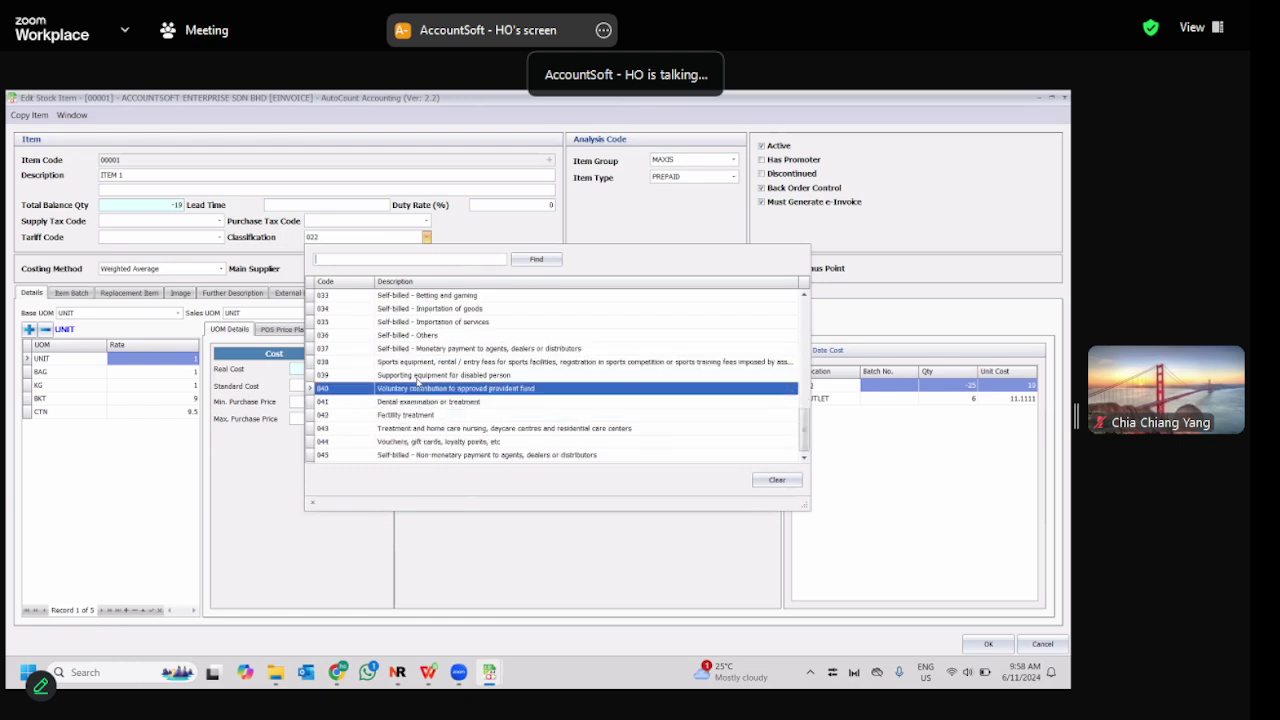
scroll(432, 414, "up", 4)
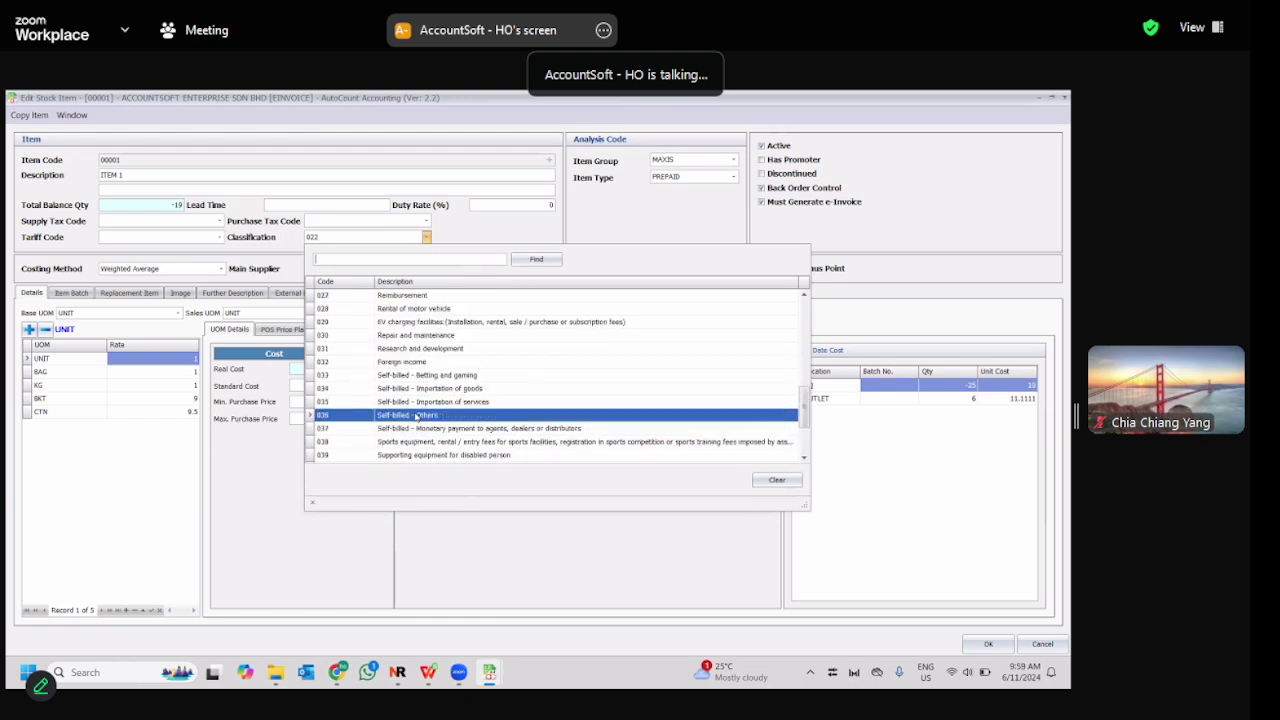
scroll(416, 410, "up", 8)
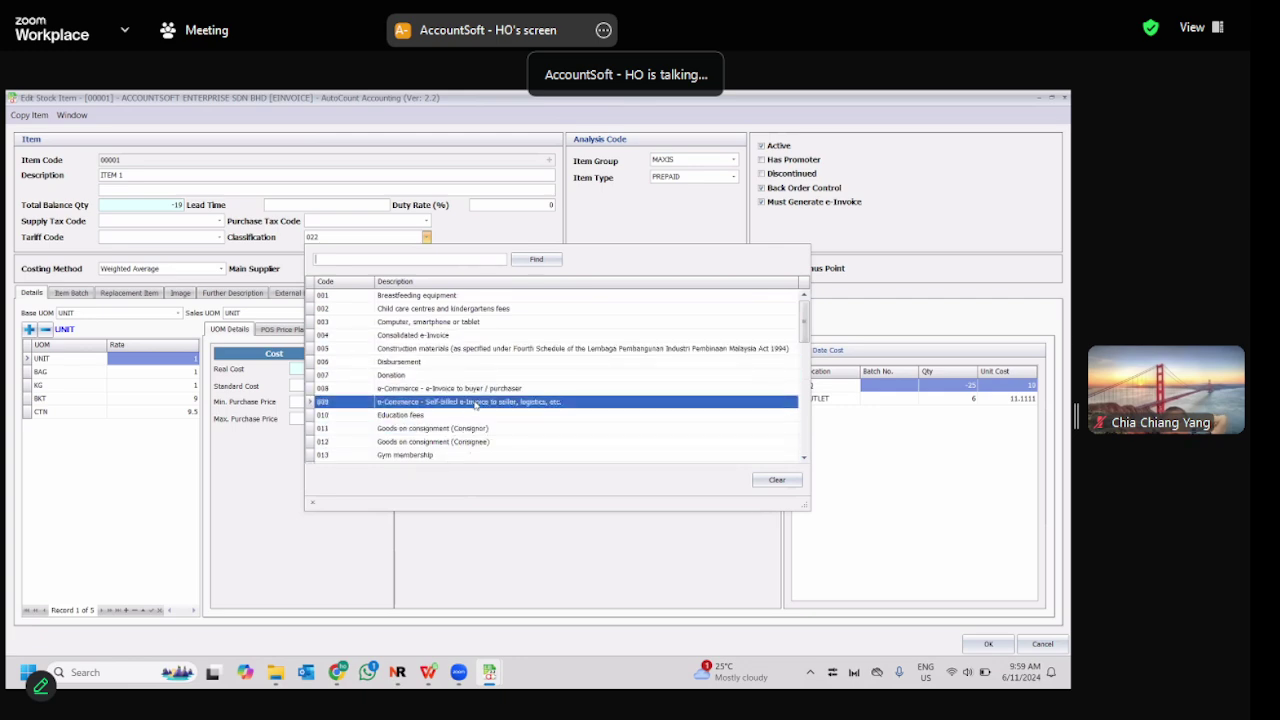
scroll(469, 408, "down", 2)
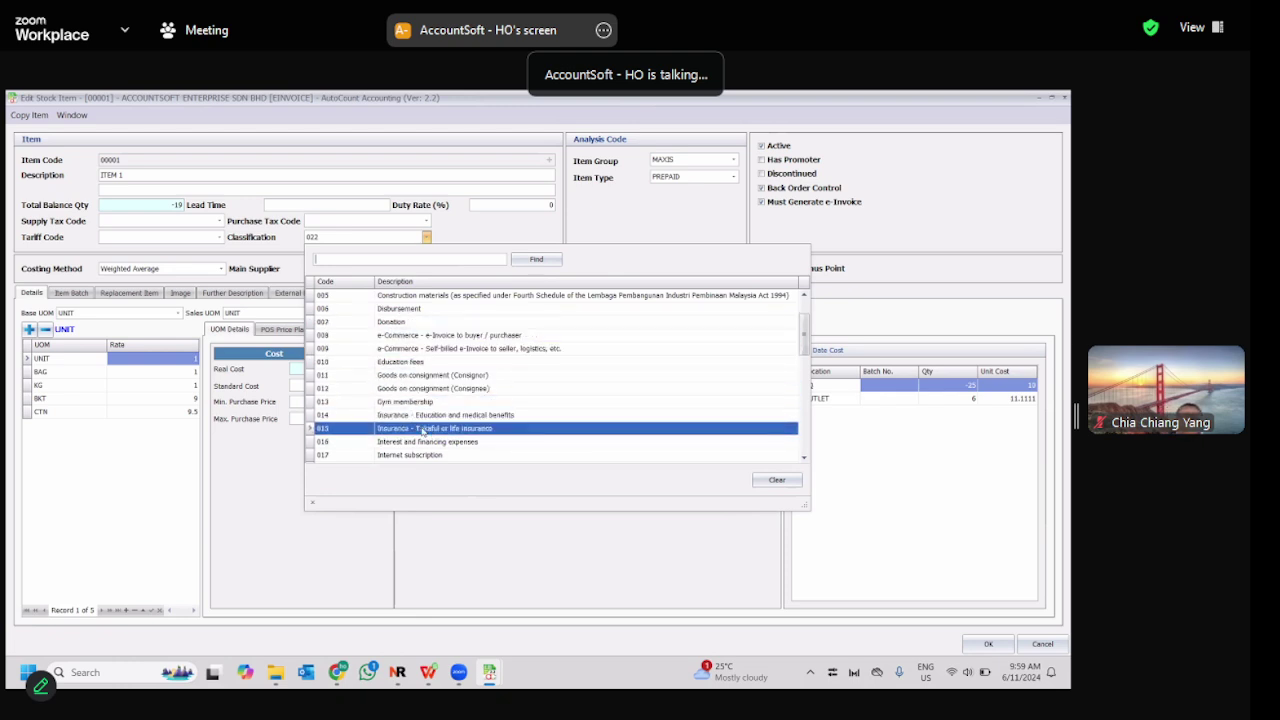
scroll(415, 427, "down", 1)
scroll(412, 435, "down", 1)
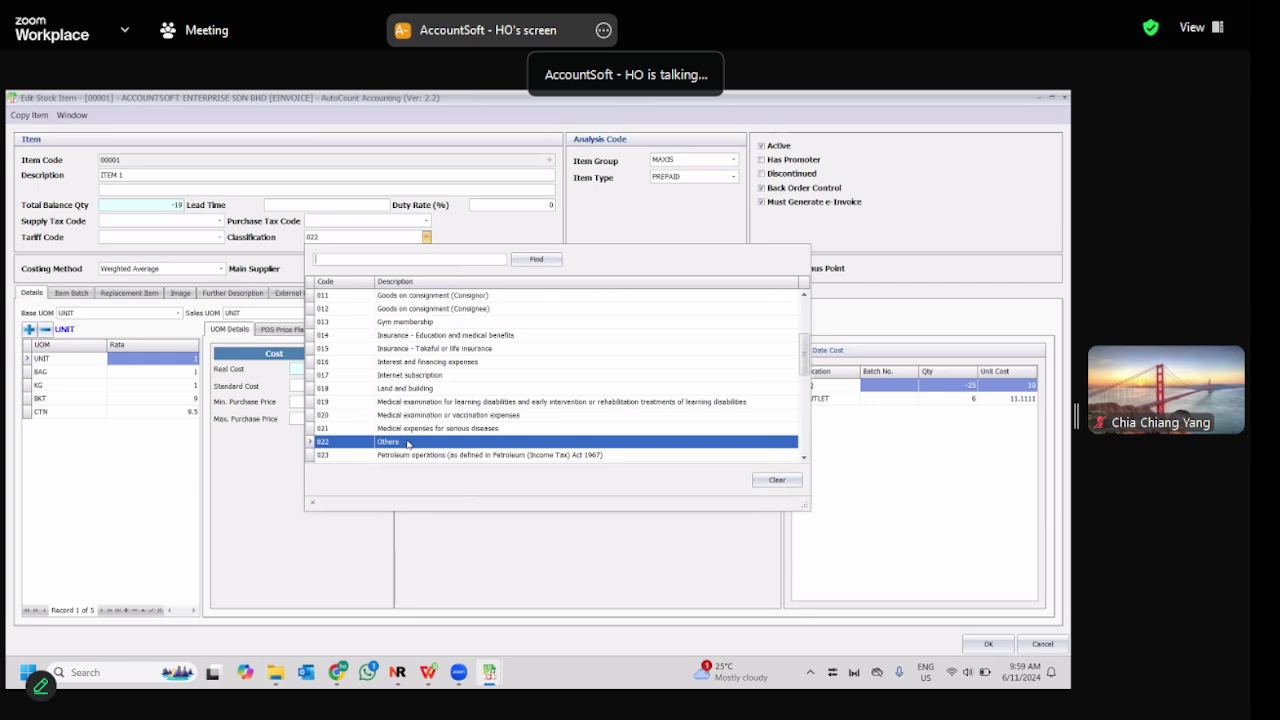
left_click(407, 443)
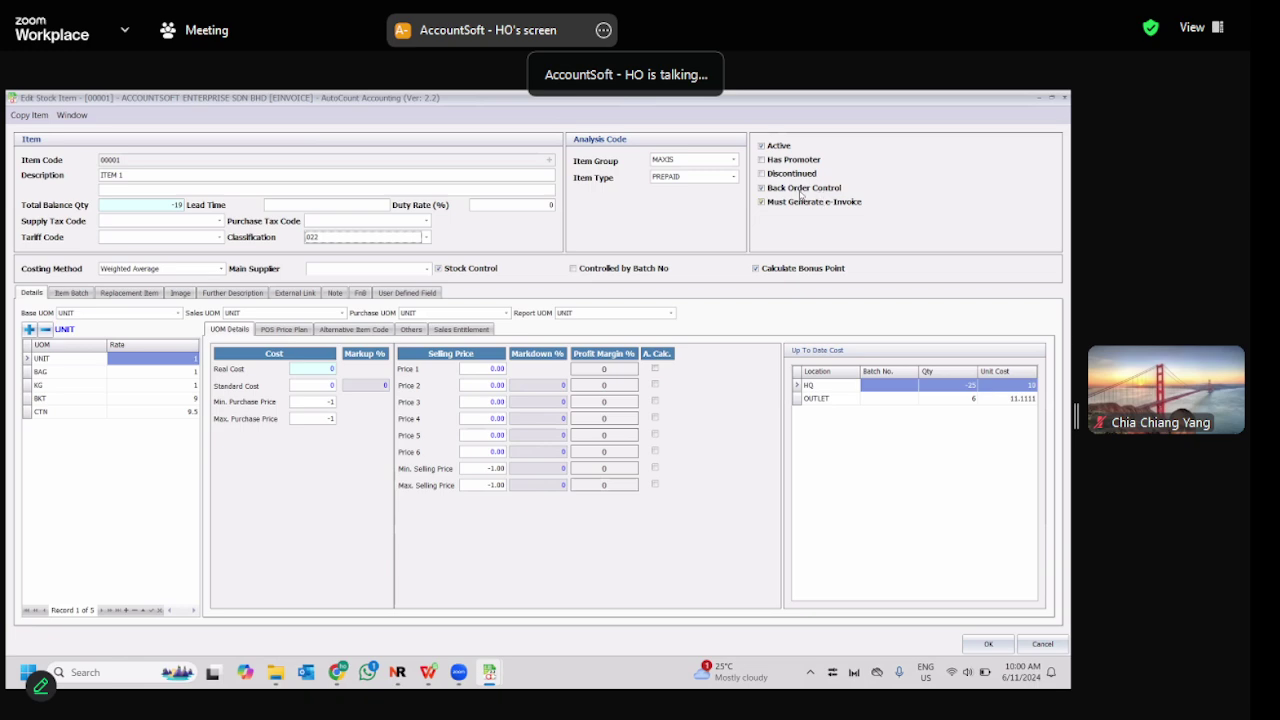
Close item 00001's edit form to return to the Stock Item list.
key("Escape")
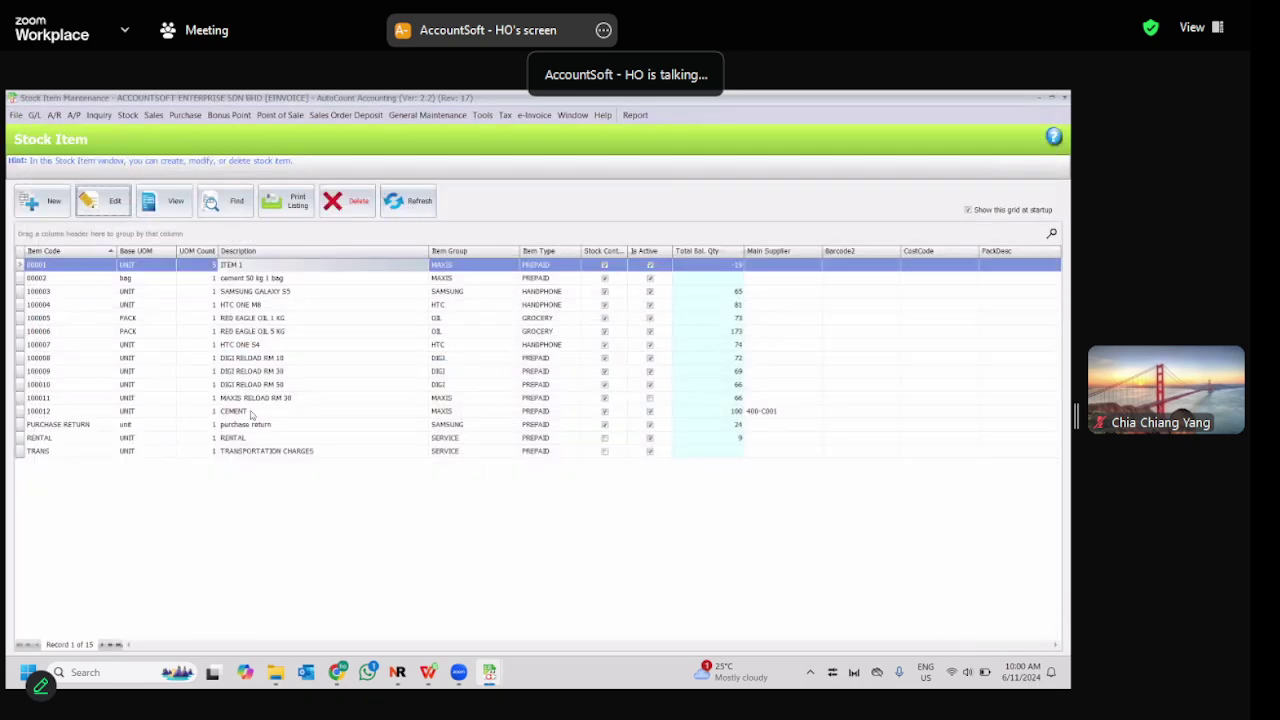
Open item 100012 CEMENT for editing and toggle its Must Generate e-Invoice checkbox.
left_click(108, 198)
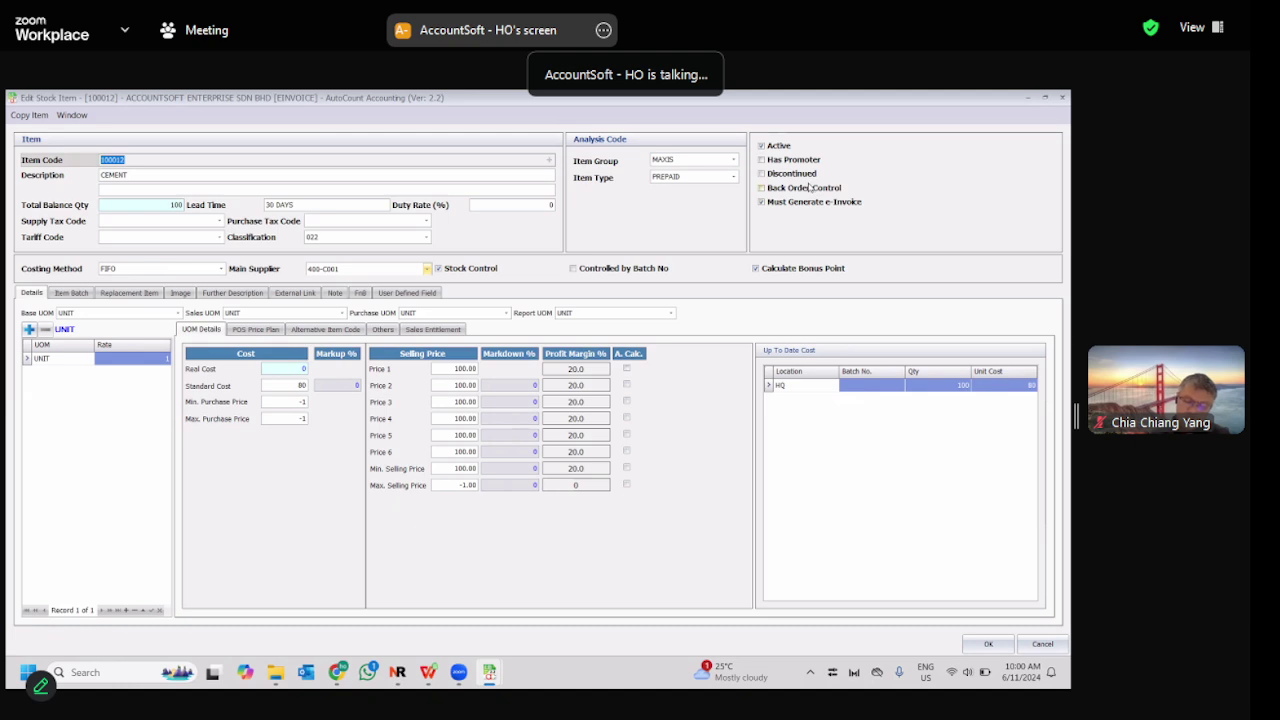
left_click(763, 203)
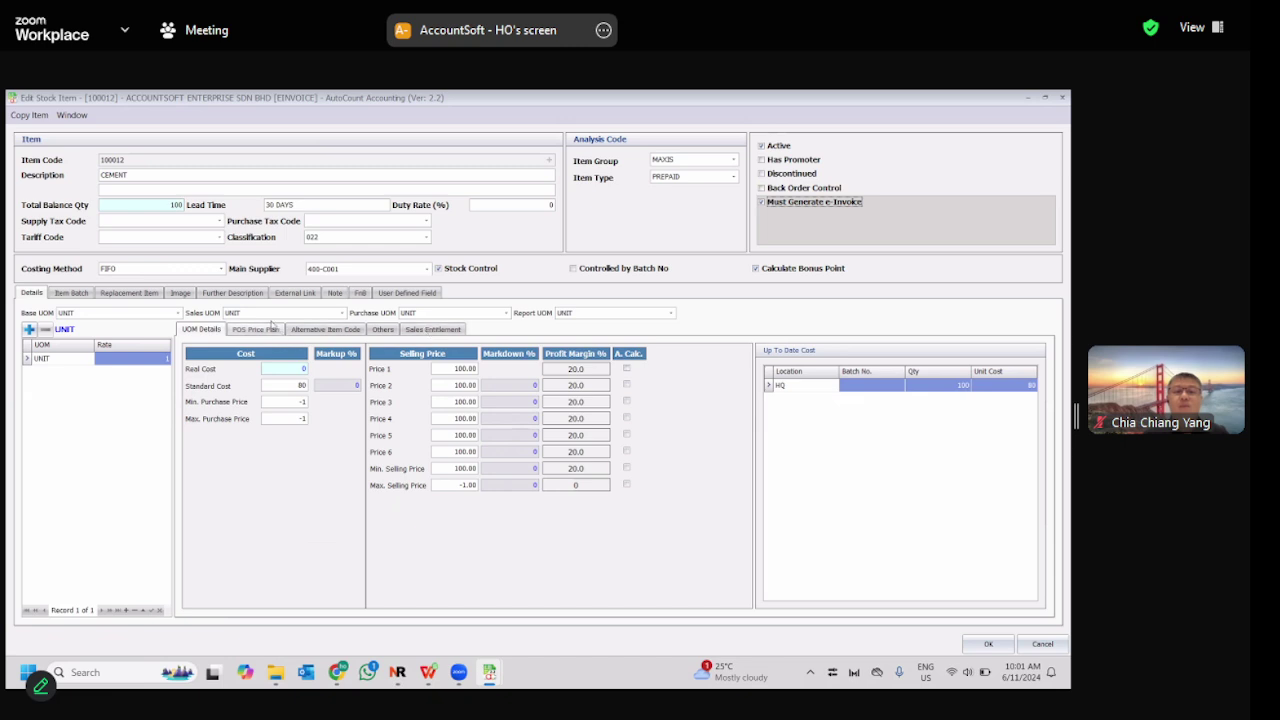
Set CEMENT's e-Invoice Measurement to EA (each) from the enlarged measurement lookup.
left_click(386, 331)
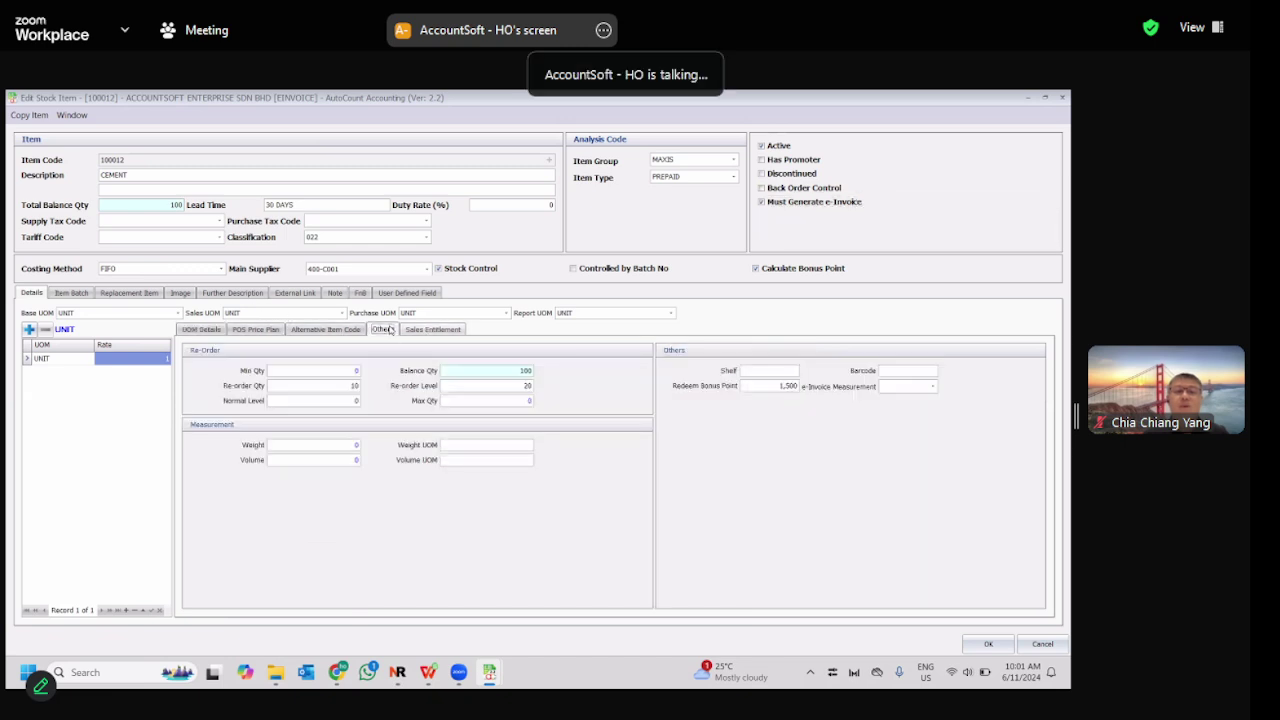
left_click(933, 387)
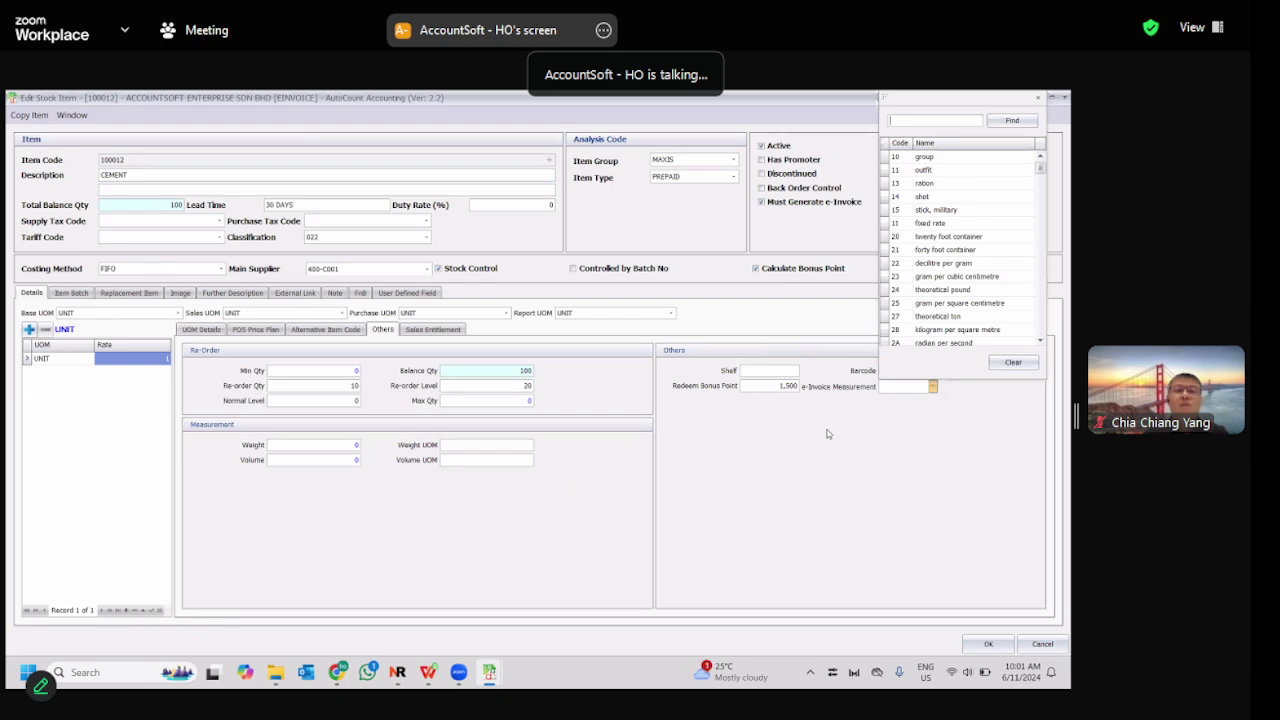
scroll(947, 270, "down", 3)
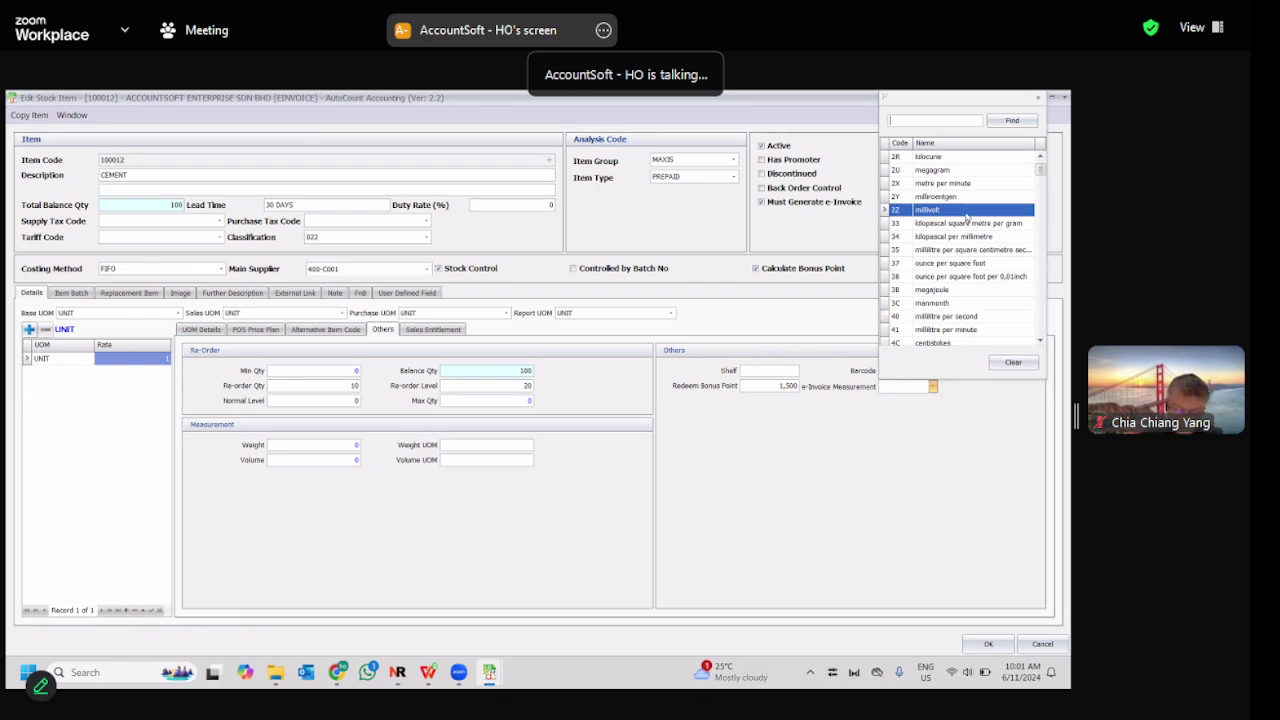
scroll(967, 216, "down", 5)
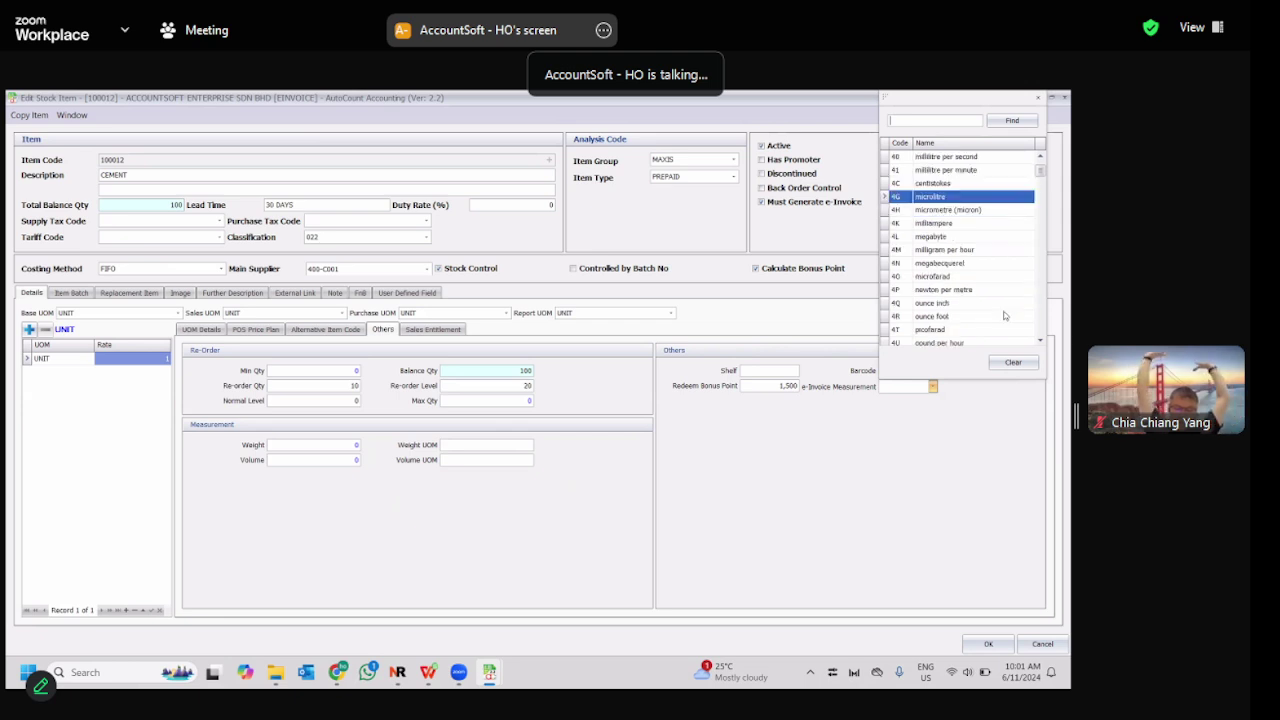
scroll(955, 300, "down", 8)
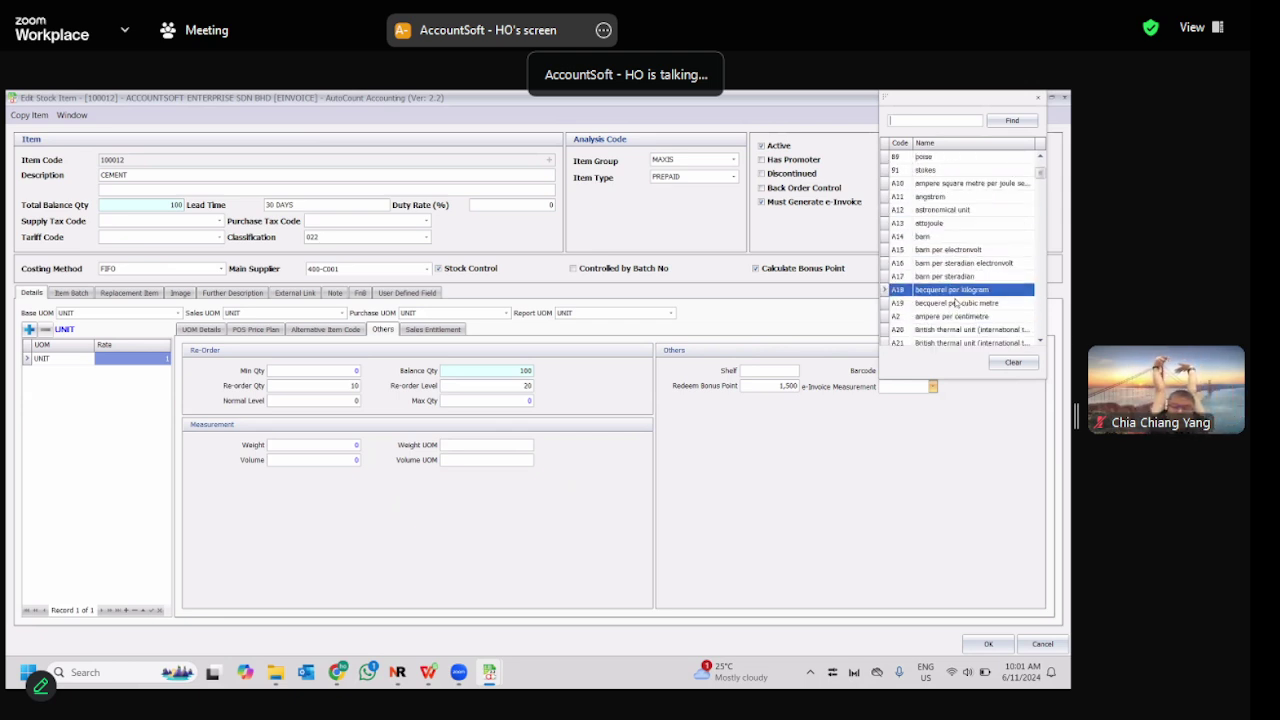
scroll(966, 255, "down", 10)
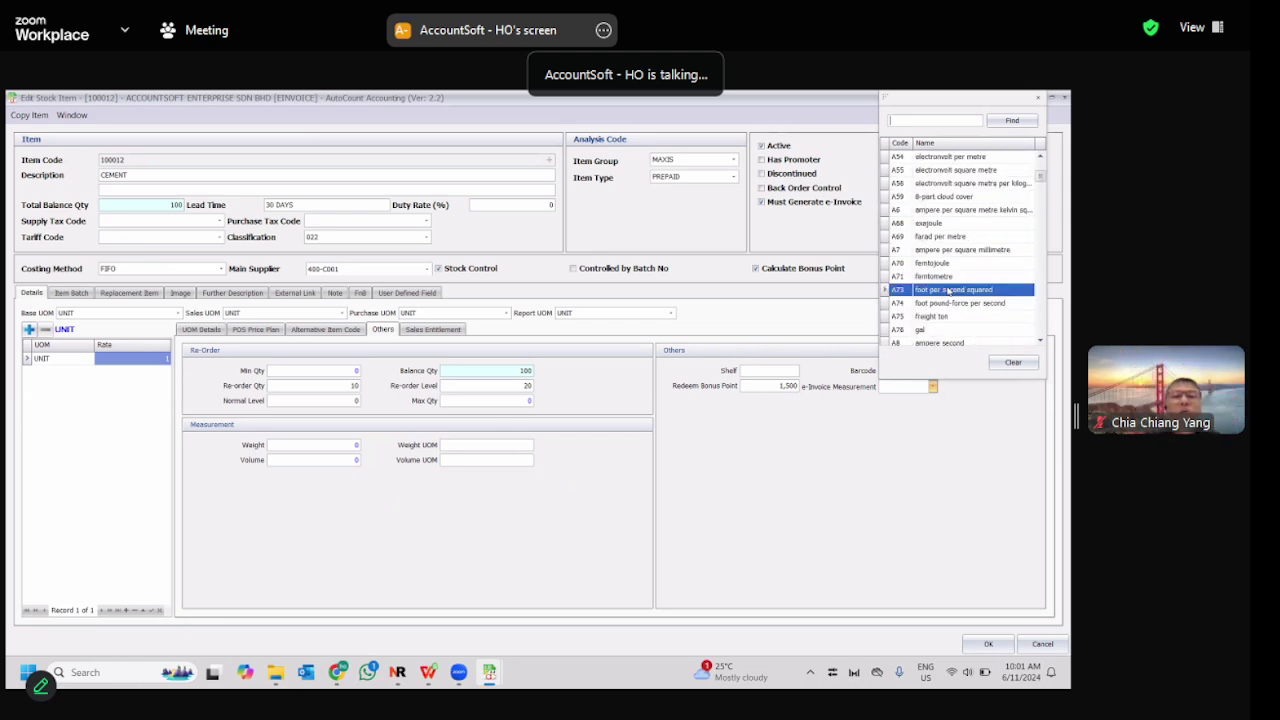
scroll(950, 280, "down", 10)
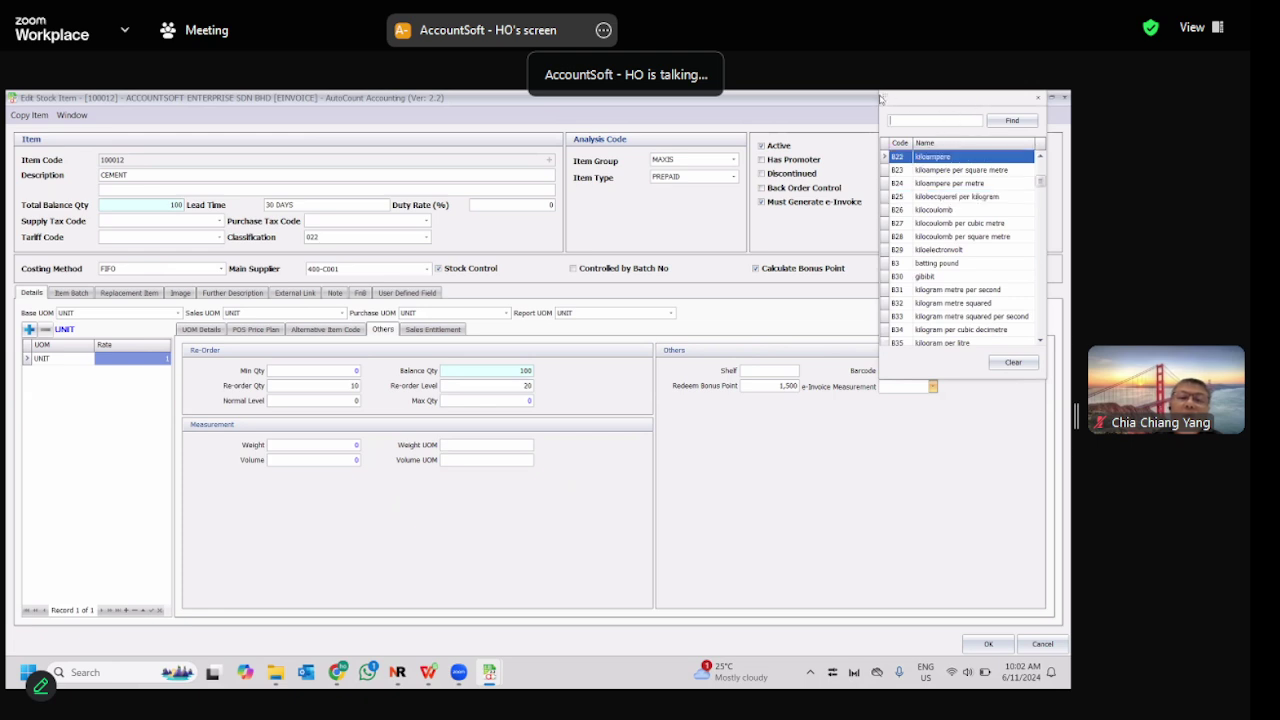
left_click_drag(880, 96, 614, 126)
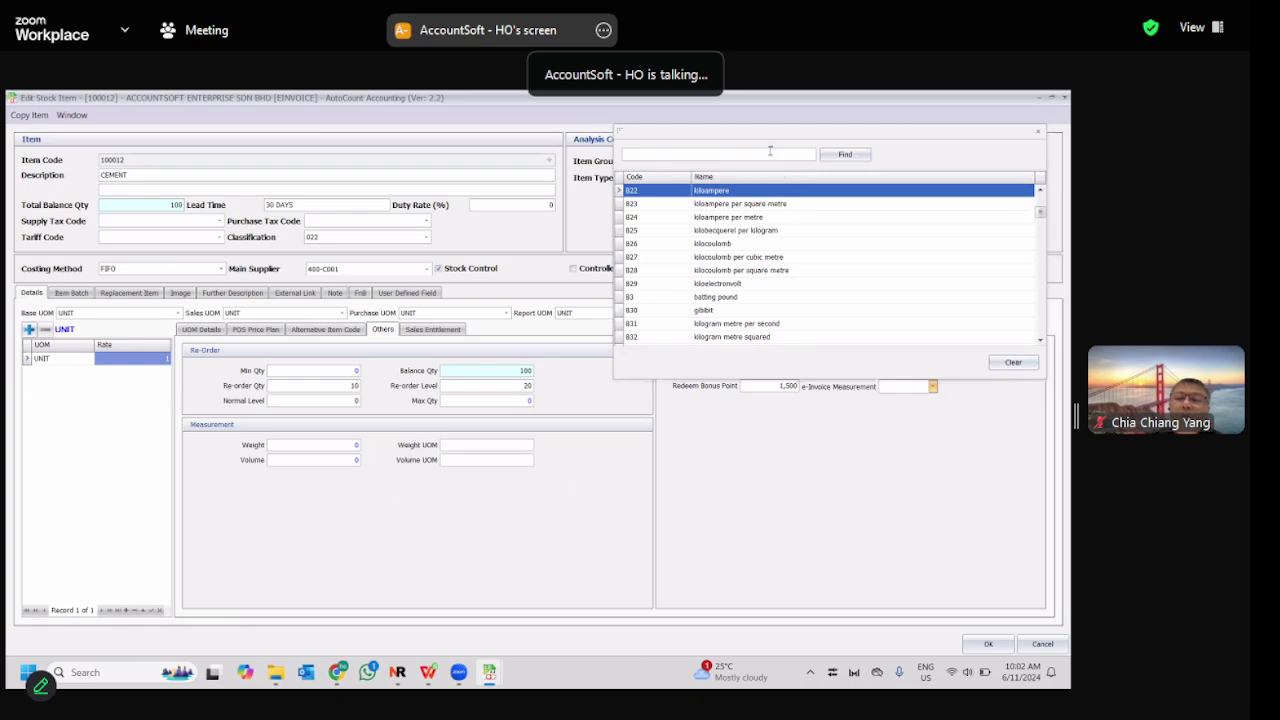
type("a")
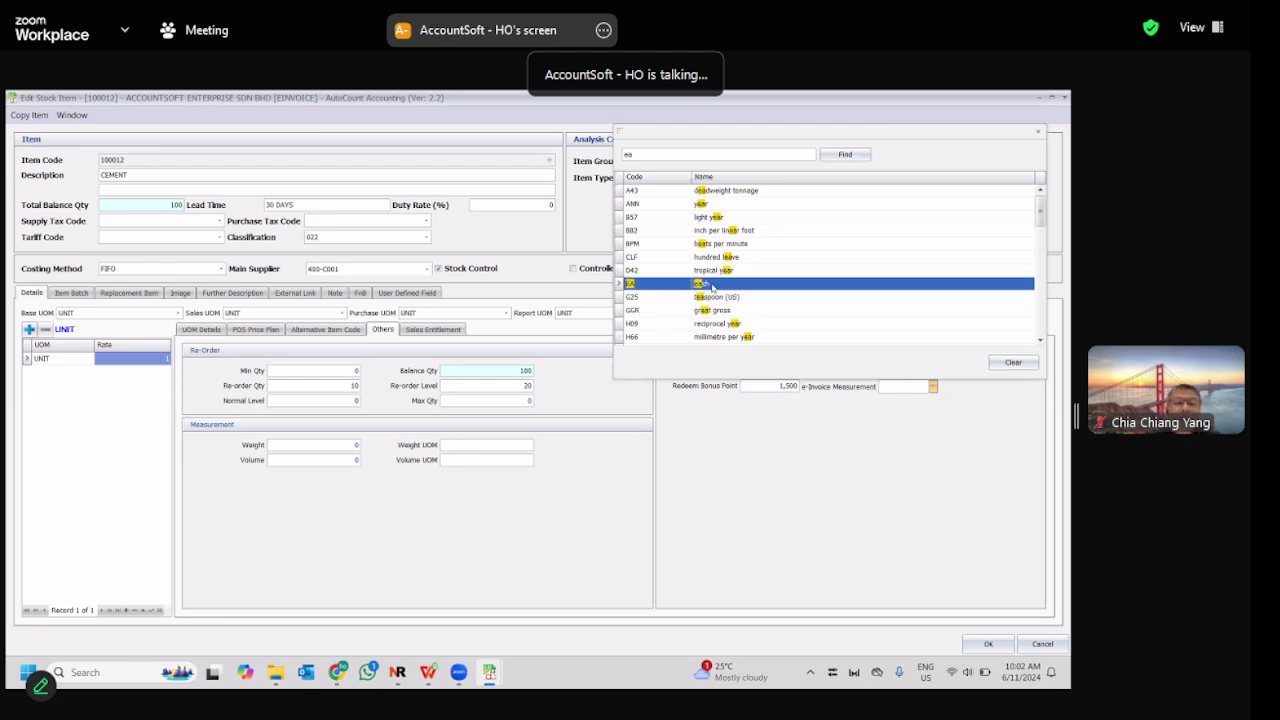
double_click(740, 285)
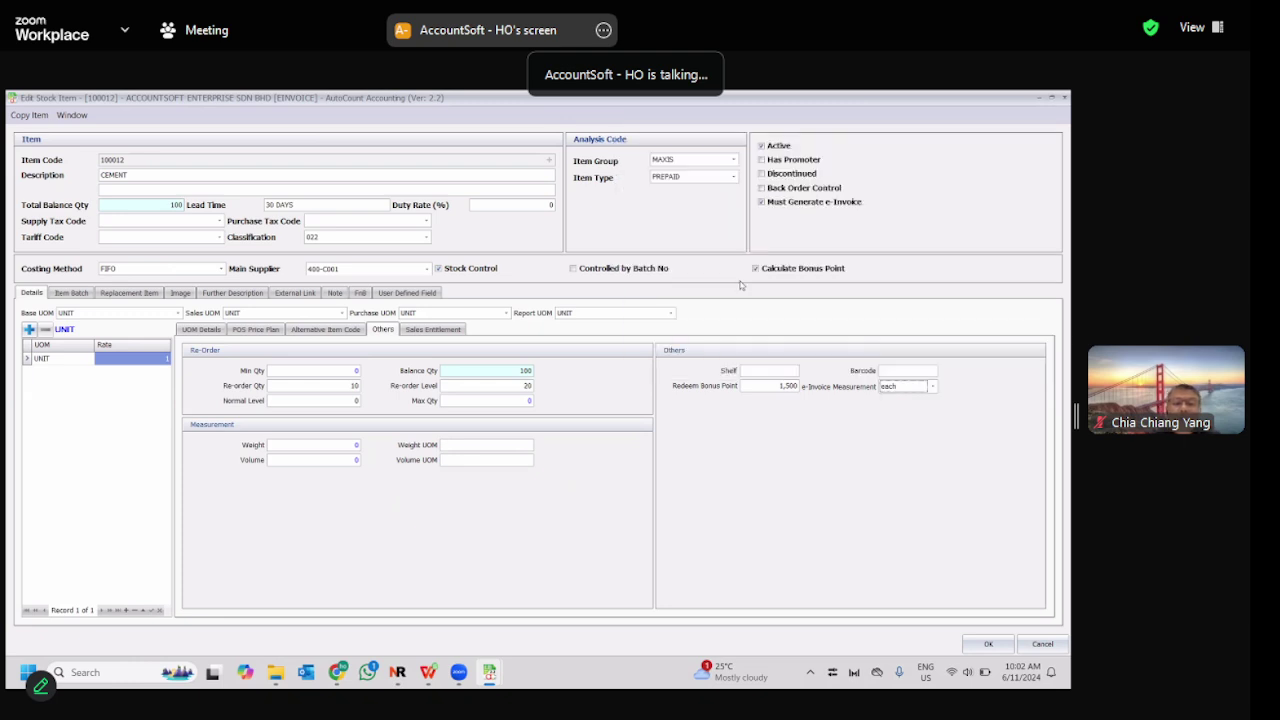
Reopen the e-Invoice Measurement list, browse the codes, and close it without changing anything.
left_click(932, 386)
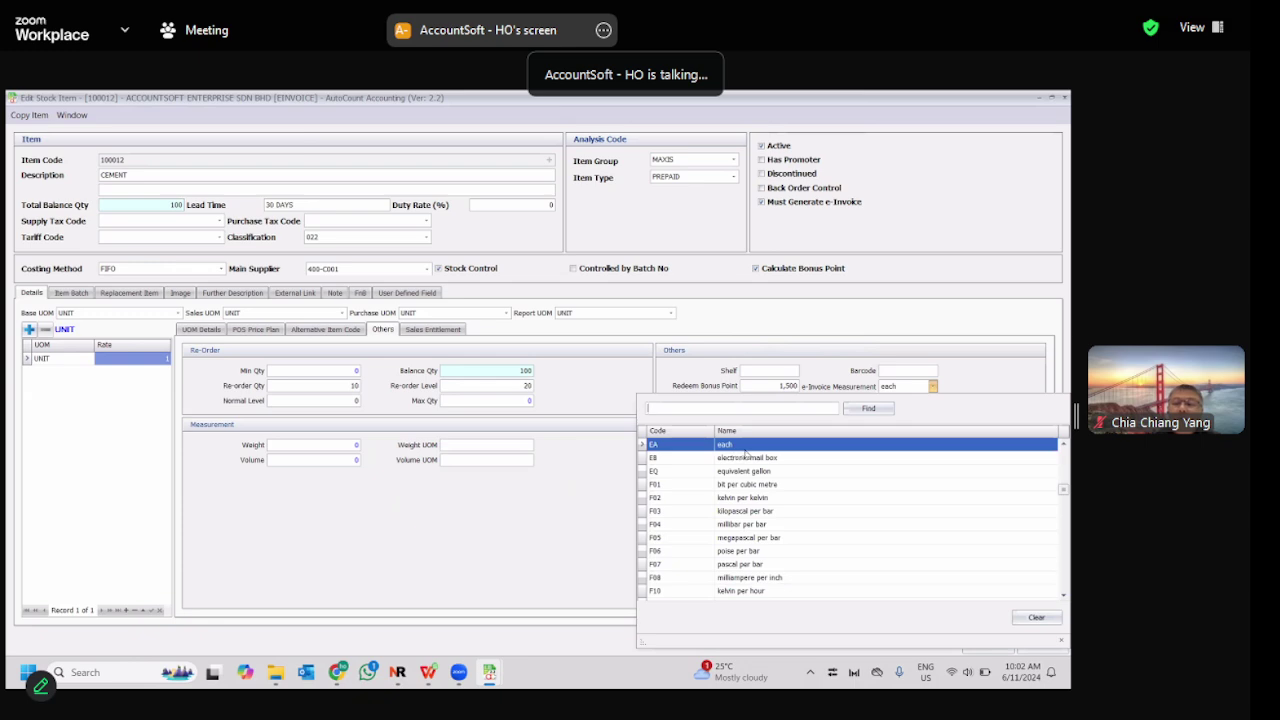
scroll(760, 460, "down", 3)
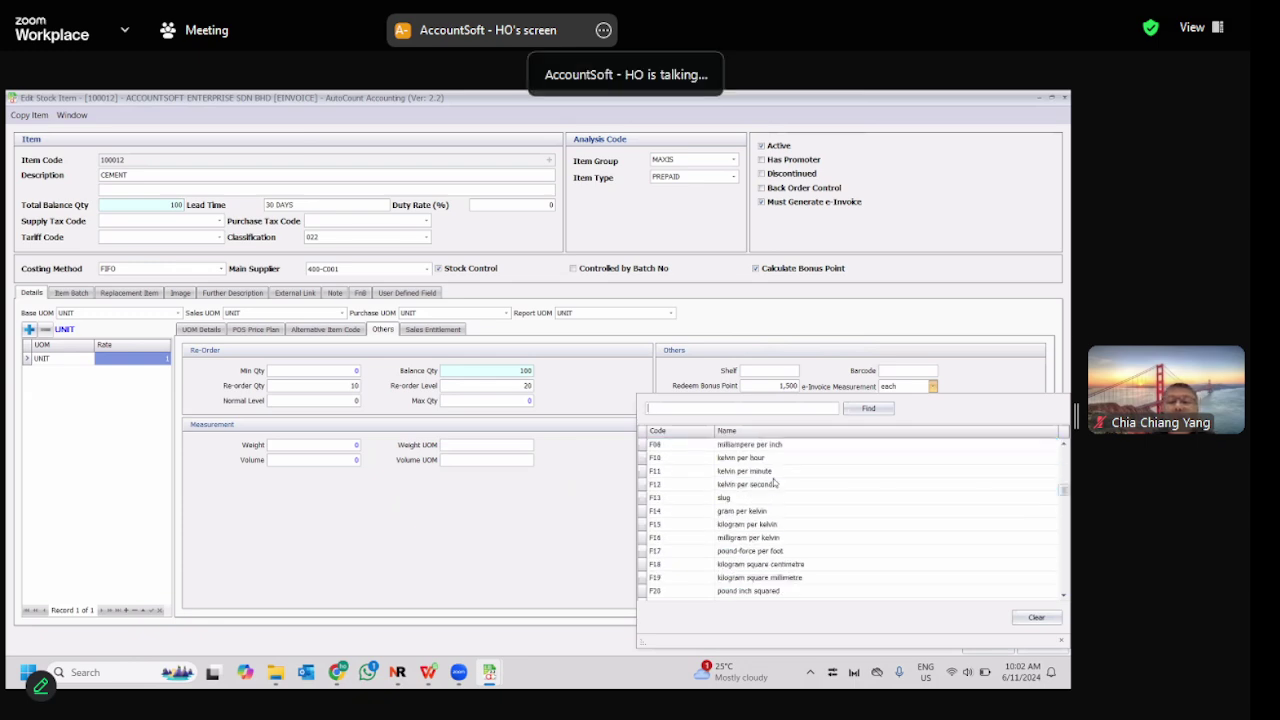
scroll(780, 475, "down", 4)
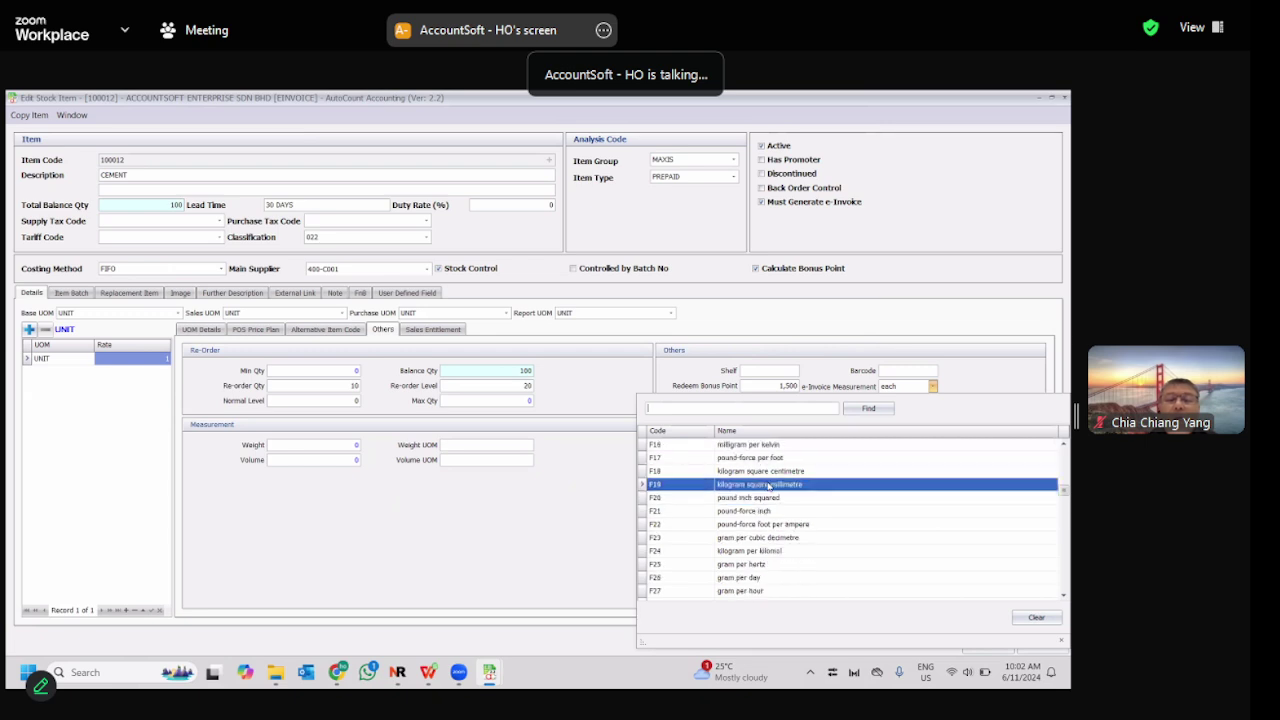
scroll(665, 597, "down", 3)
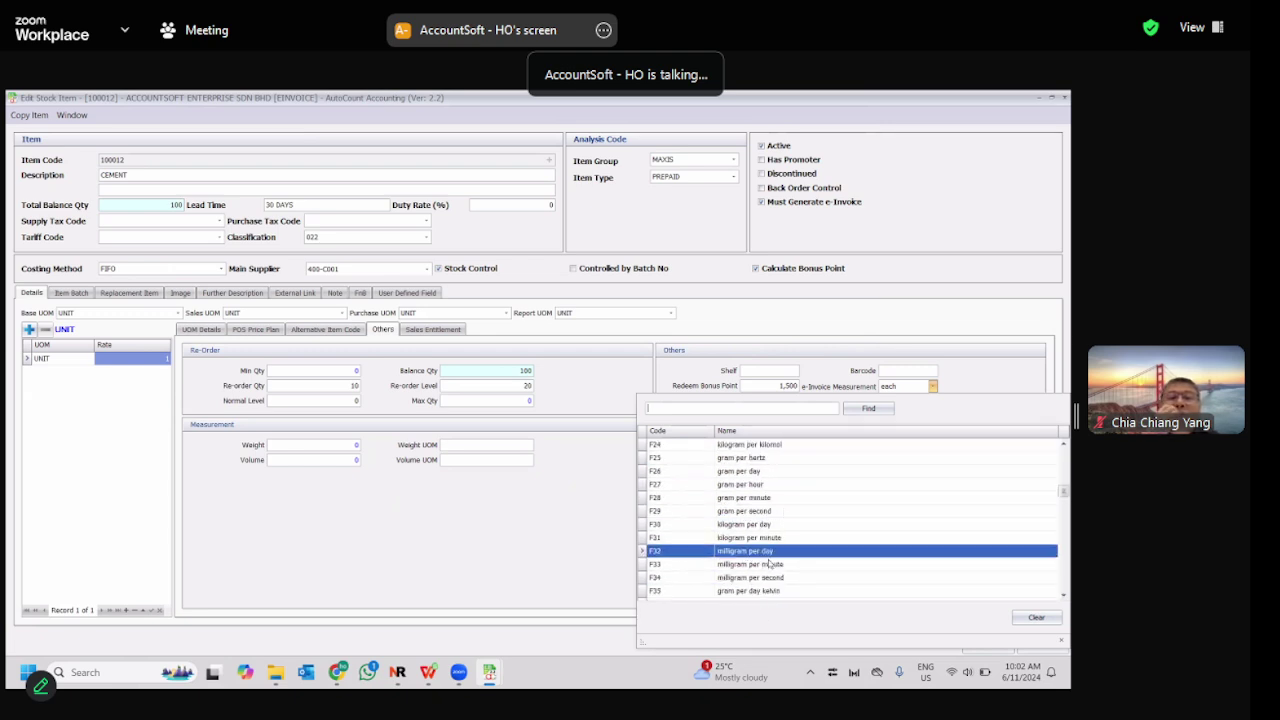
scroll(790, 545, "down", 1)
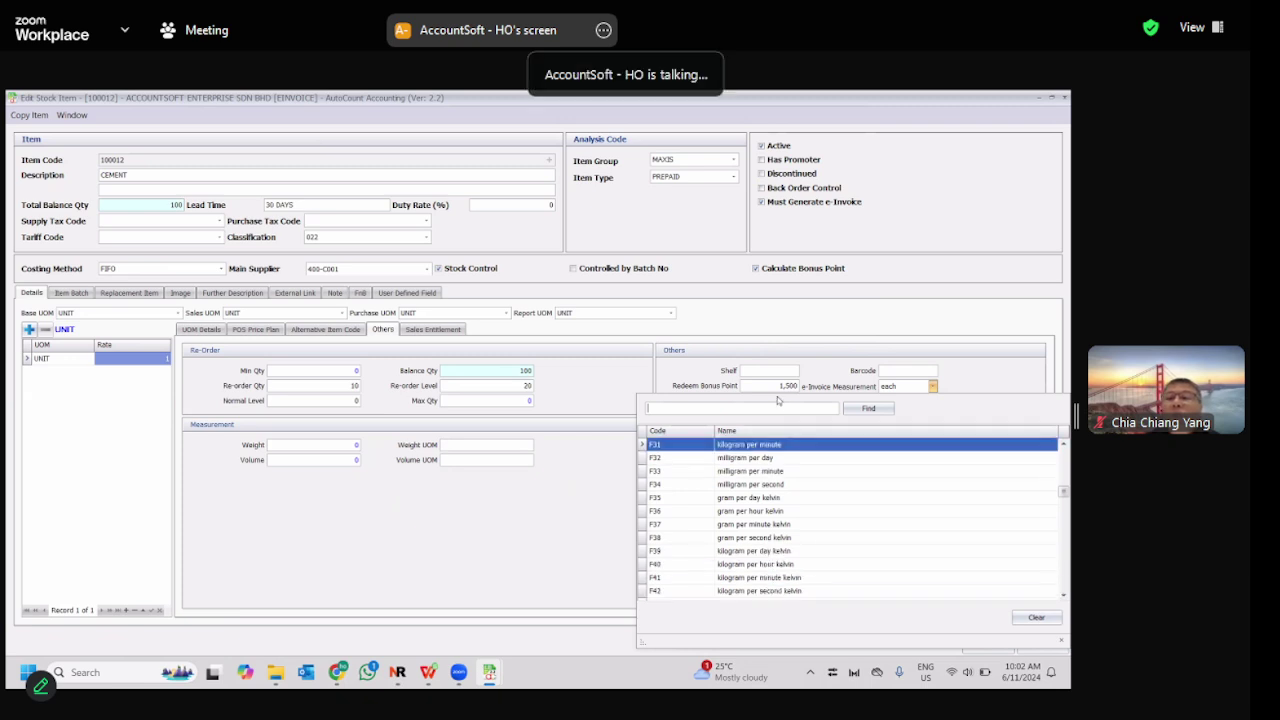
key("Escape")
key("Escape")
Save the CEMENT item and bring up the Find Stock Item search.
left_click(540, 398)
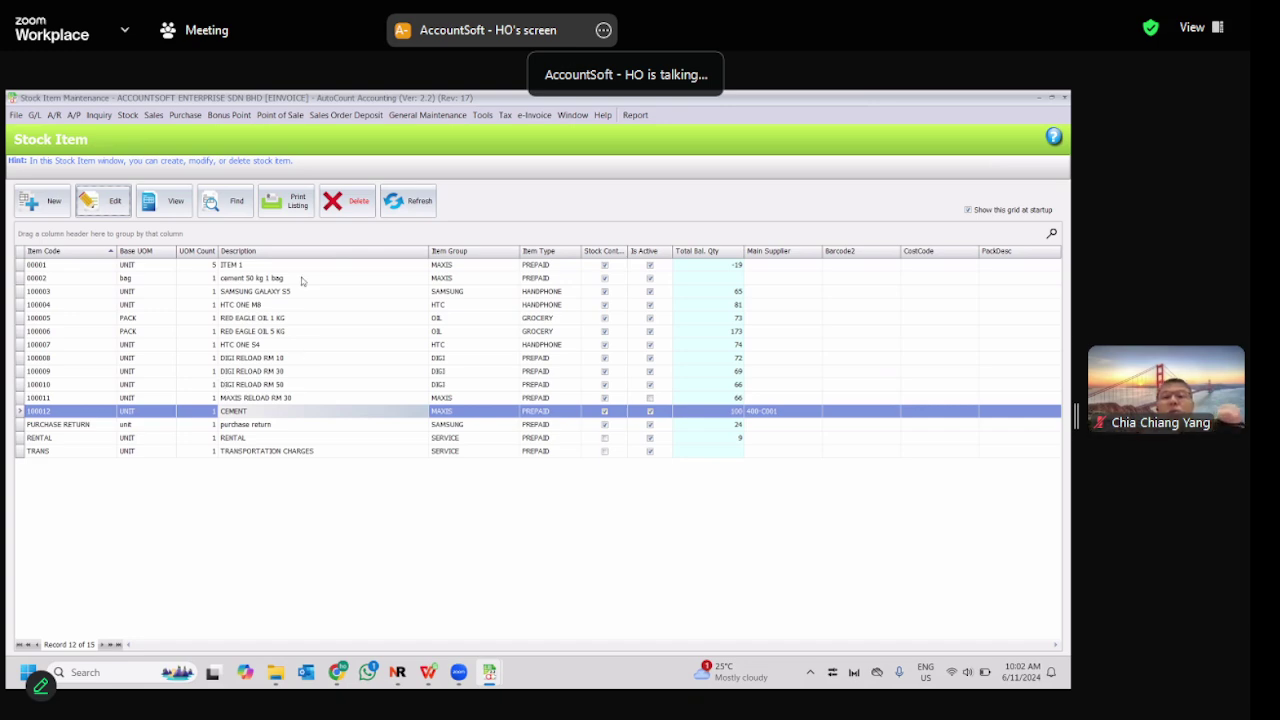
left_click(240, 205)
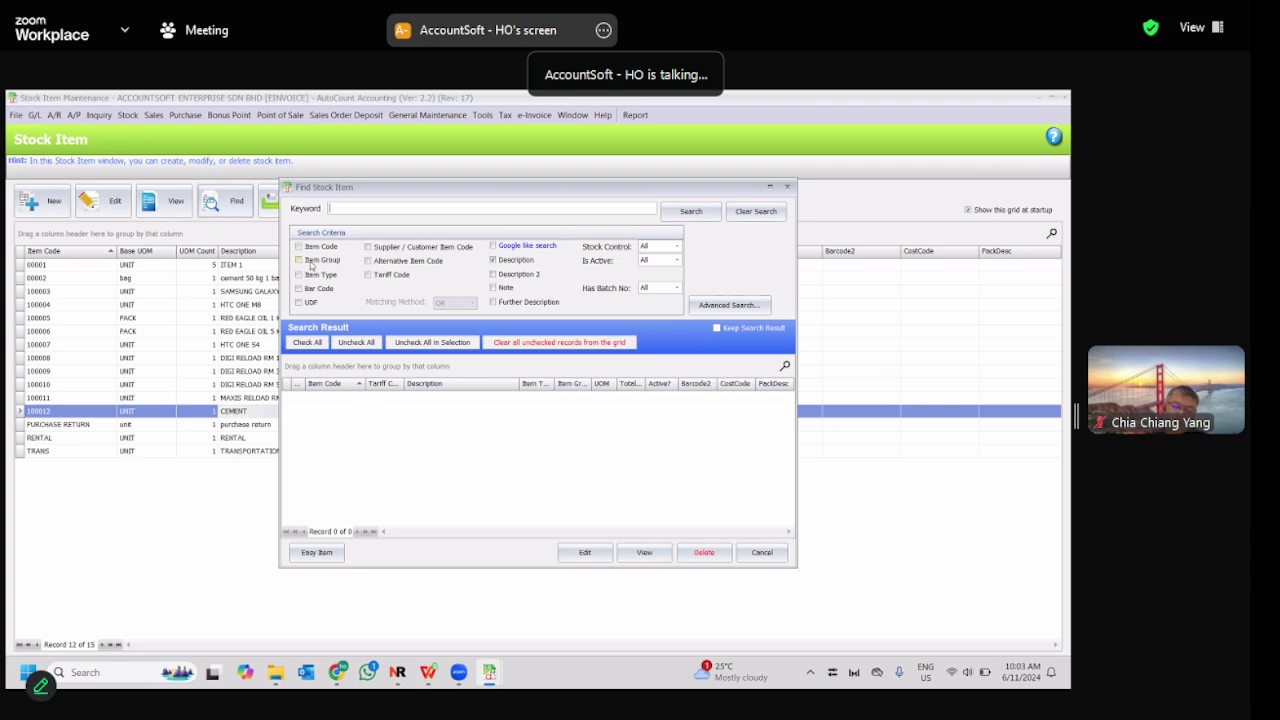
Search all stock items, tick all 15 results, and load them into Easy Item Maintenance.
left_click(696, 214)
double_click(597, 190)
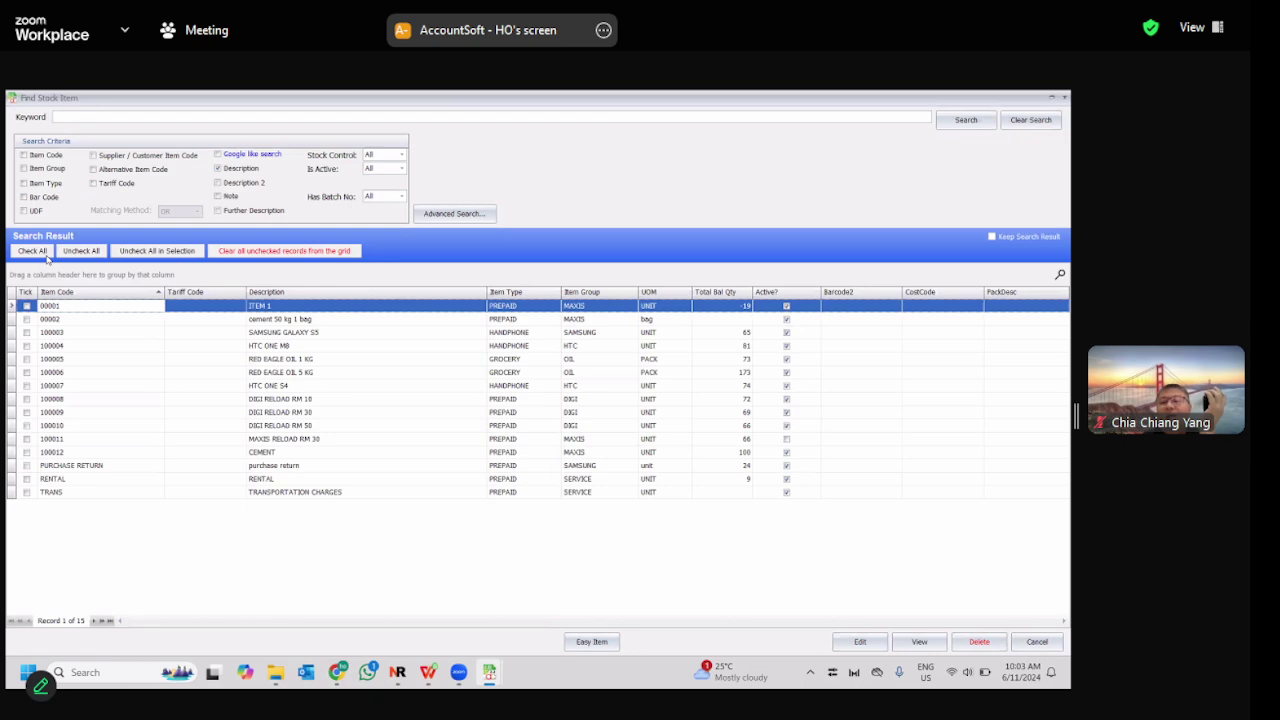
left_click(32, 250)
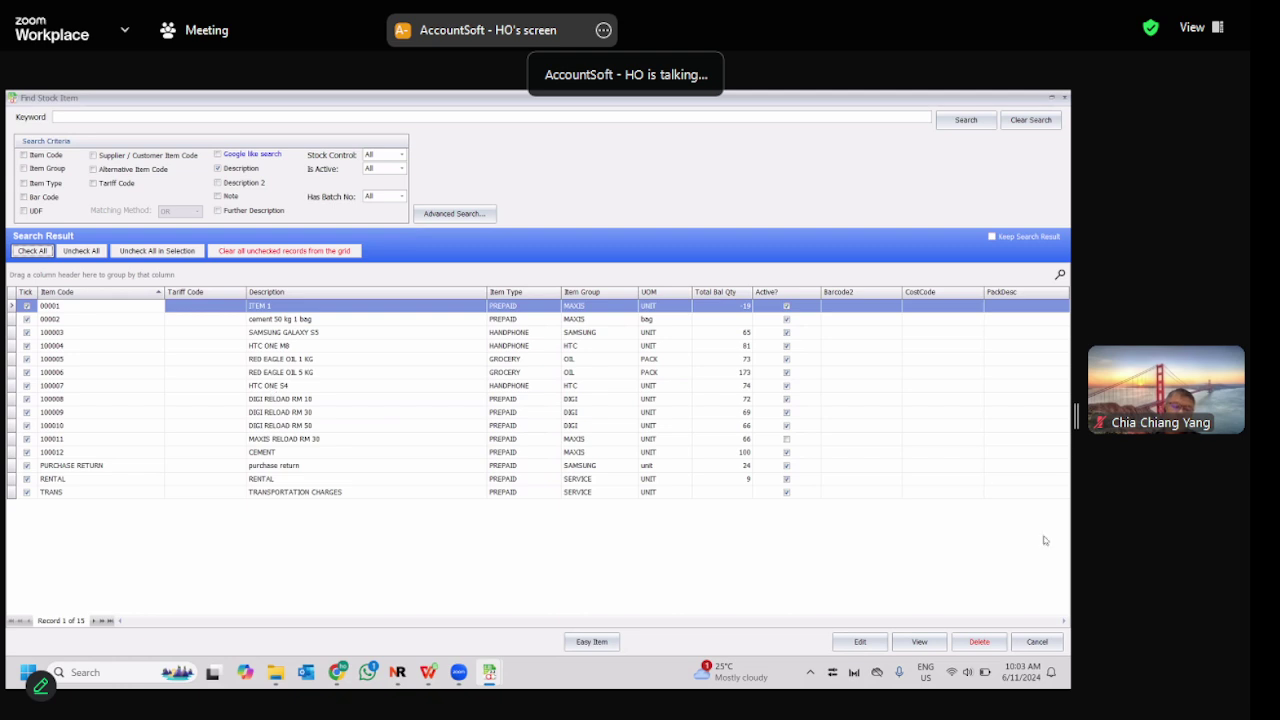
left_click(607, 637)
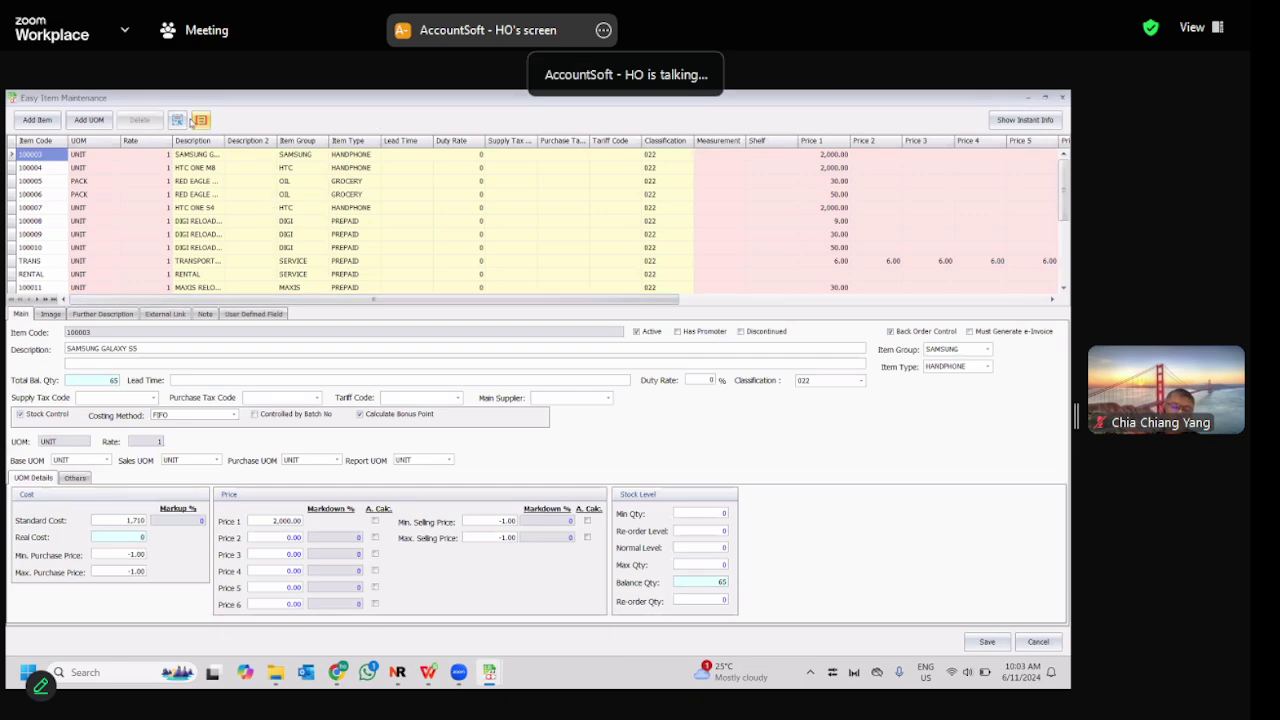
Range Set Classification 022 on all selected item rows, apply it, and save.
left_click(176, 120)
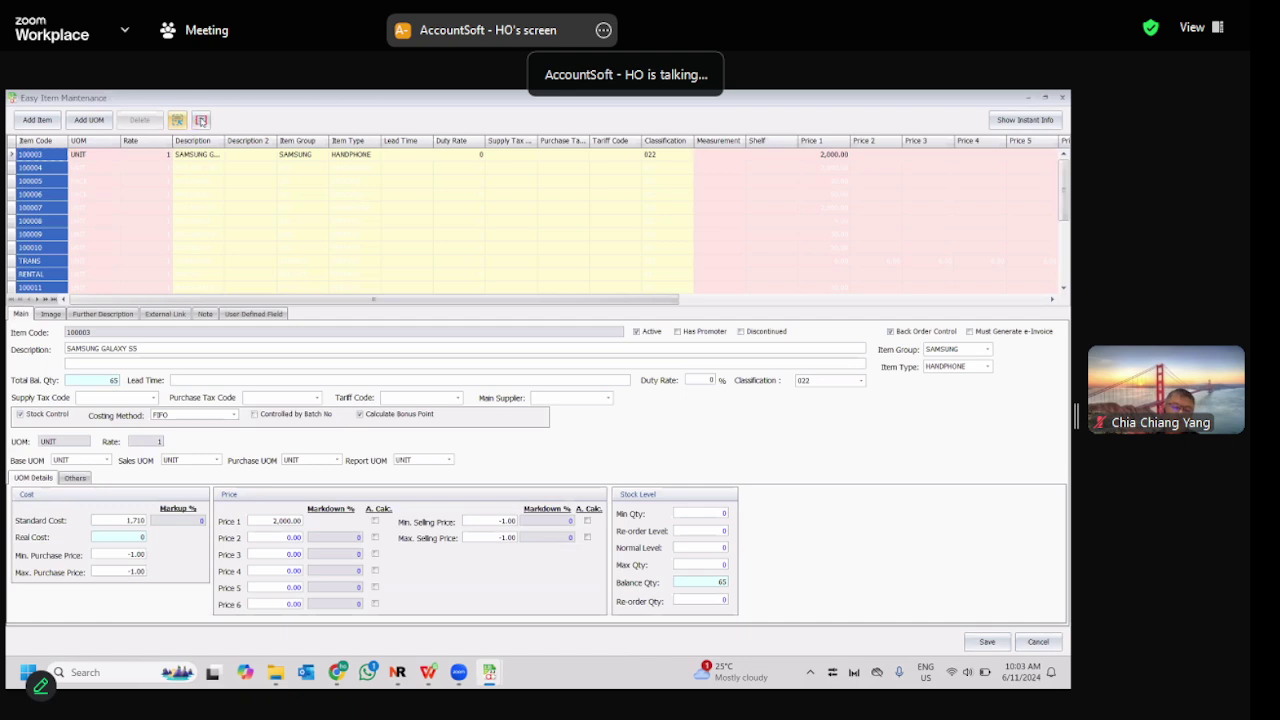
left_click(201, 120)
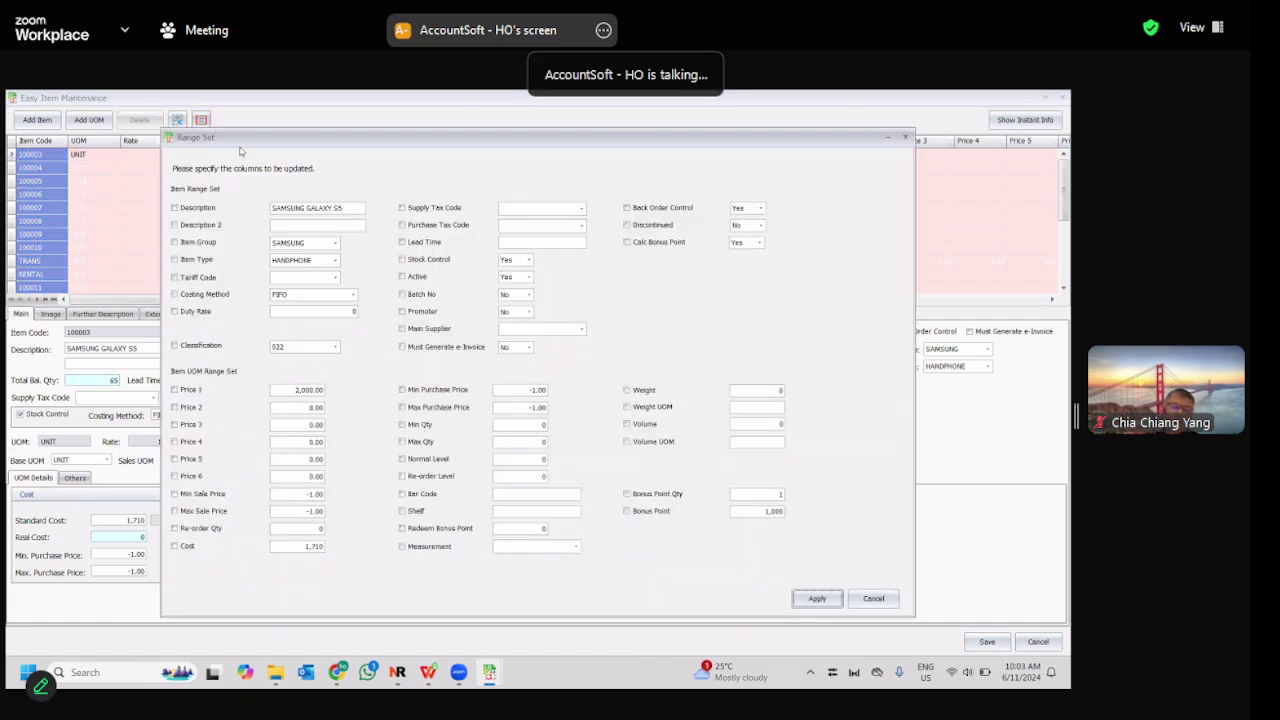
left_click(196, 347)
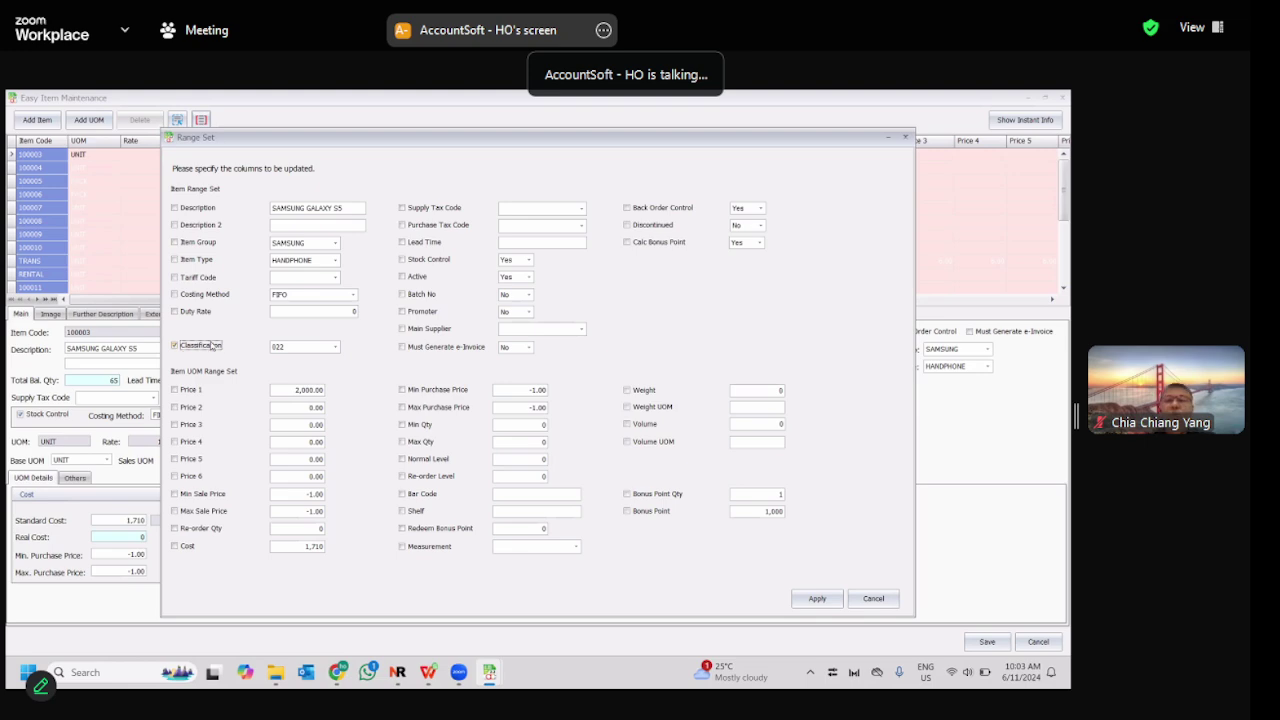
left_click(336, 346)
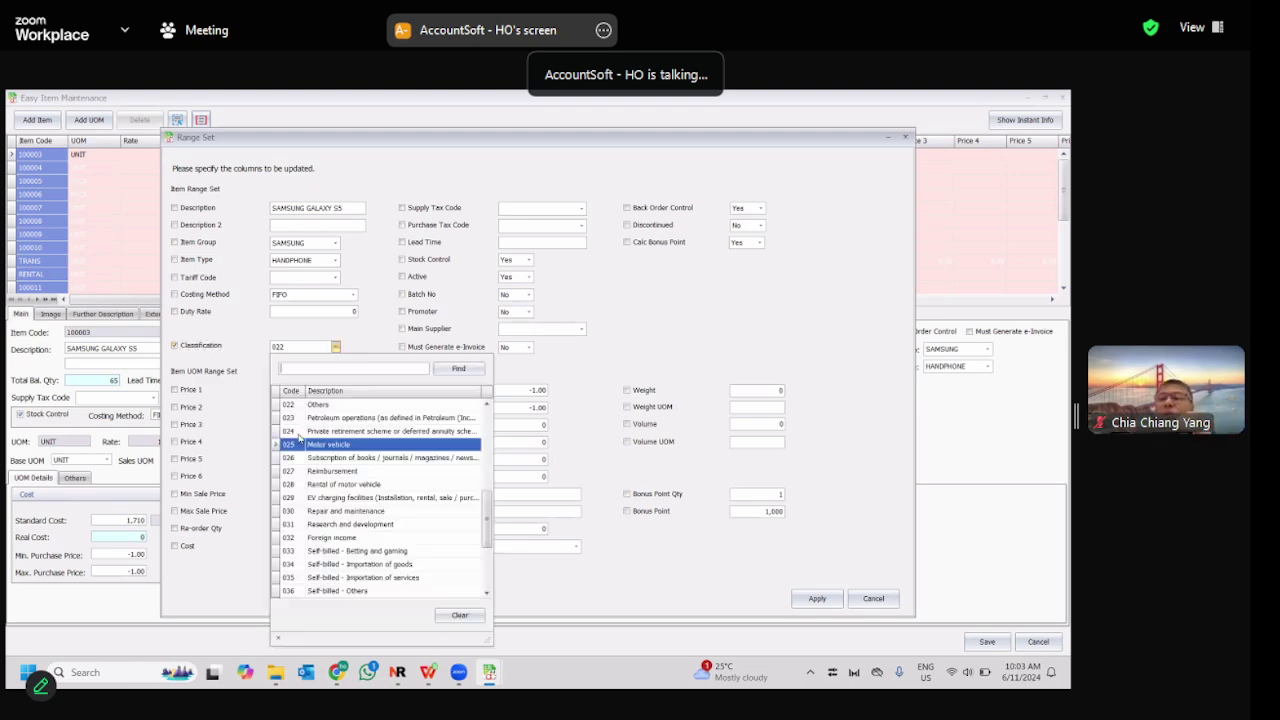
left_click(312, 405)
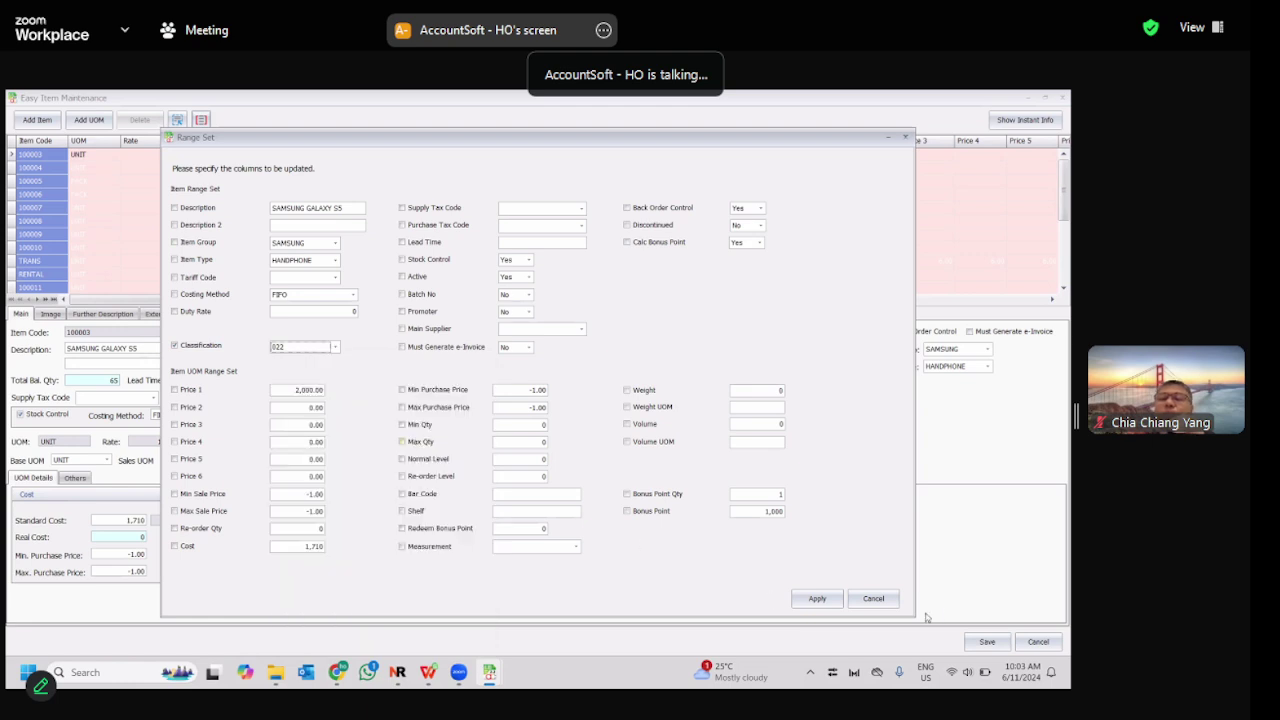
left_click(817, 600)
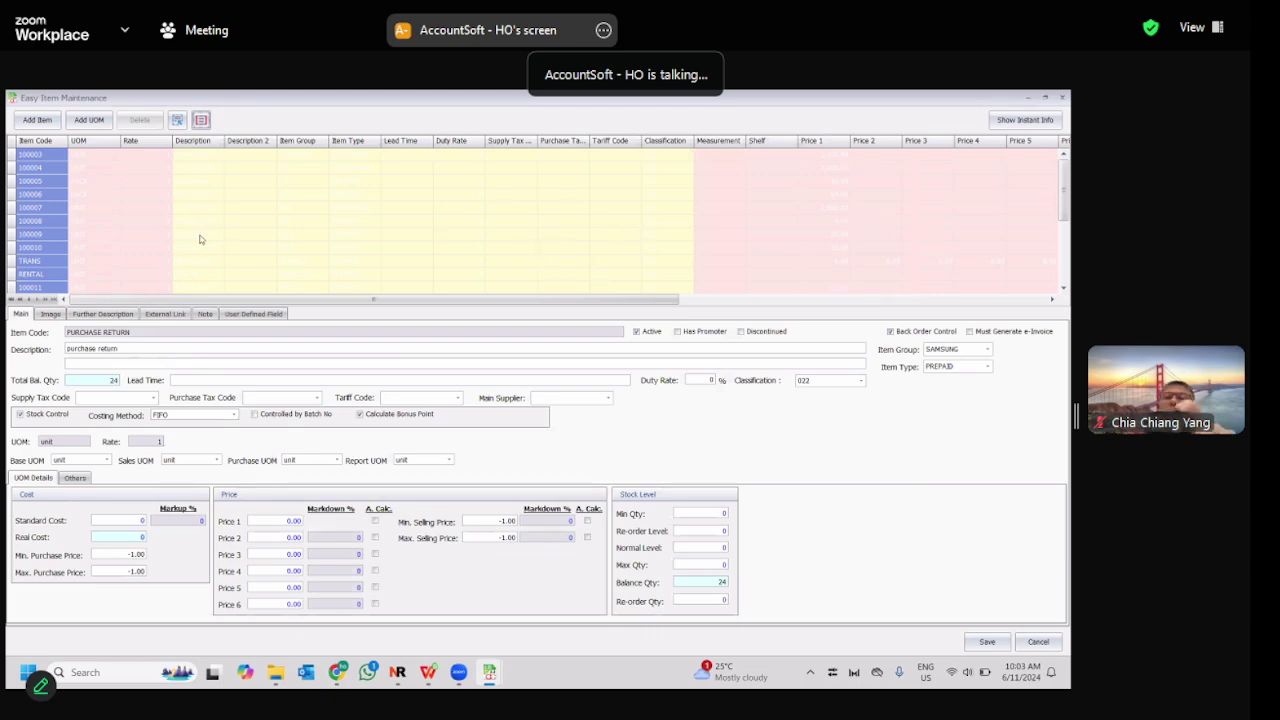
left_click(231, 222)
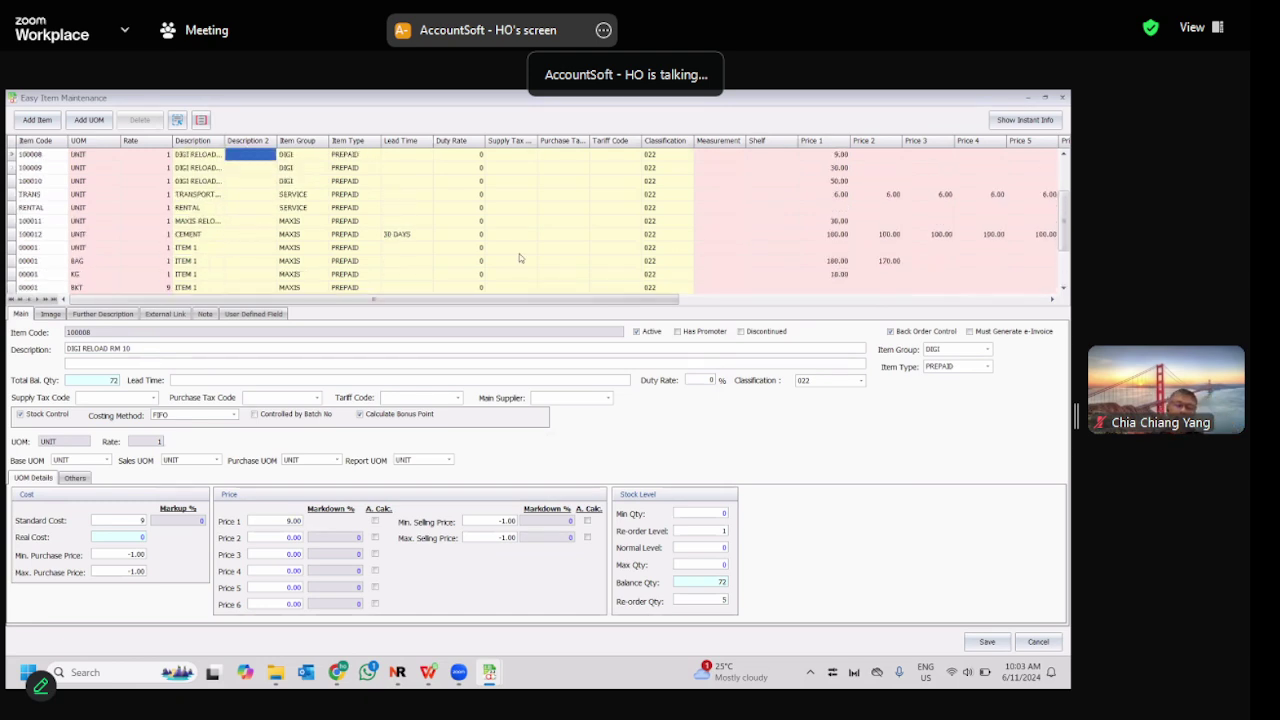
scroll(519, 257, "up", 2)
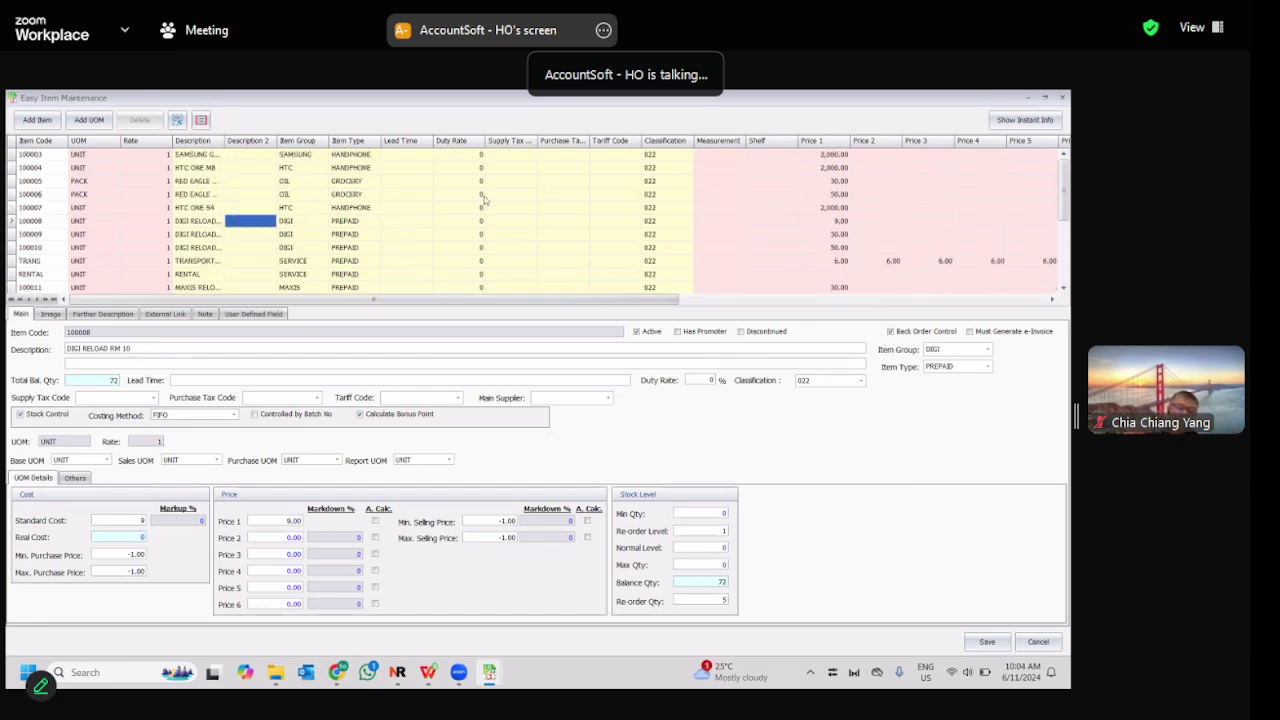
left_click(987, 641)
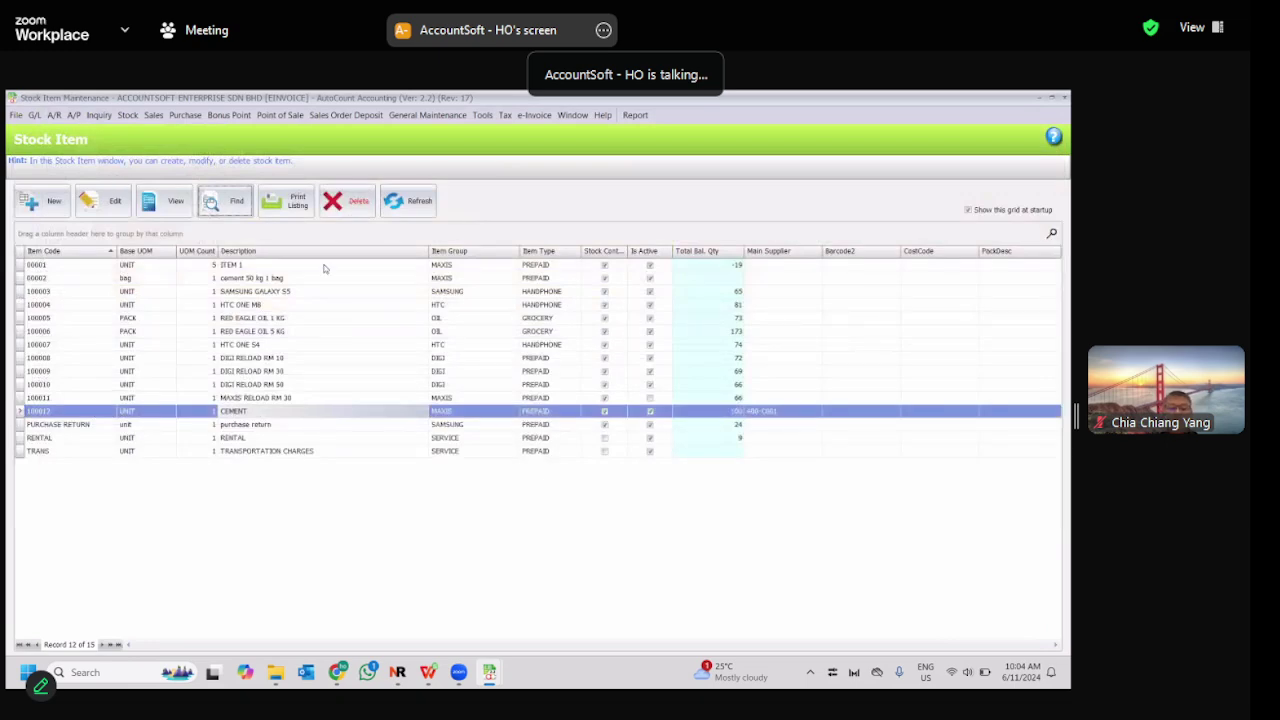
Confirm SAMSUNG GALAXY S5 shows classification 022, then close it and Stock Item Maintenance.
left_click(316, 293)
double_click(316, 293)
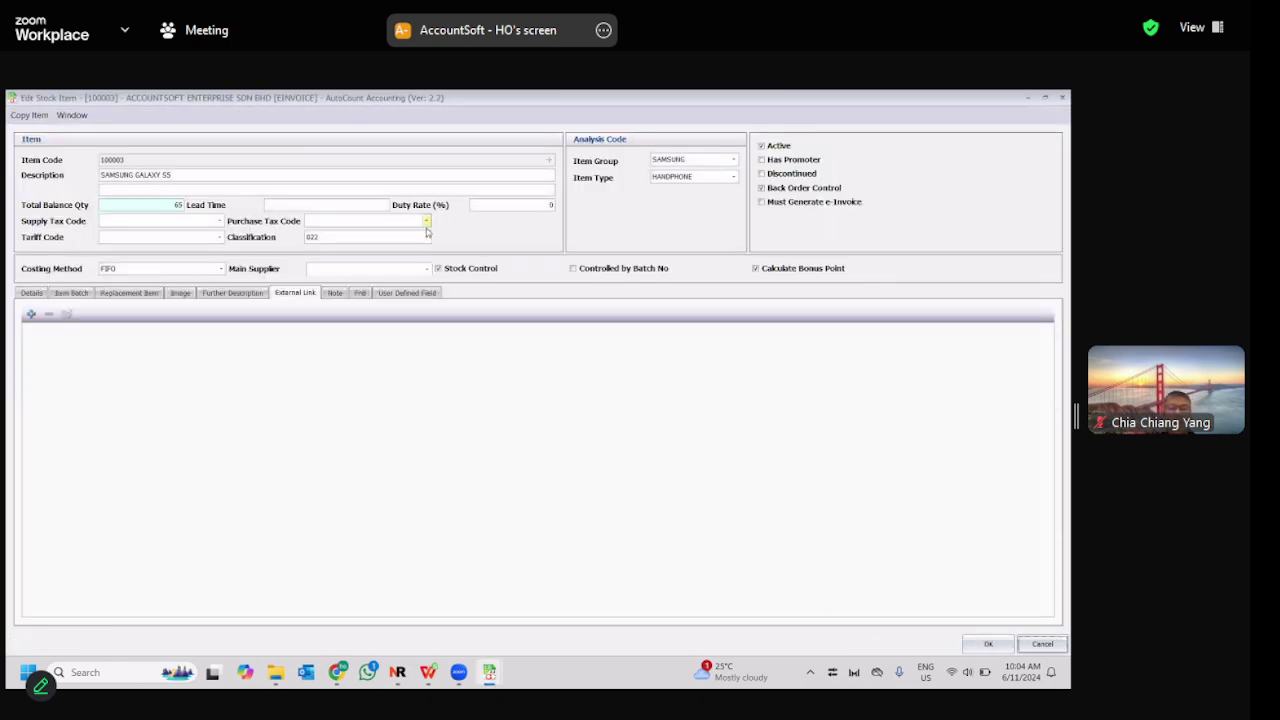
left_click(426, 237)
scroll(423, 326, "up", 6)
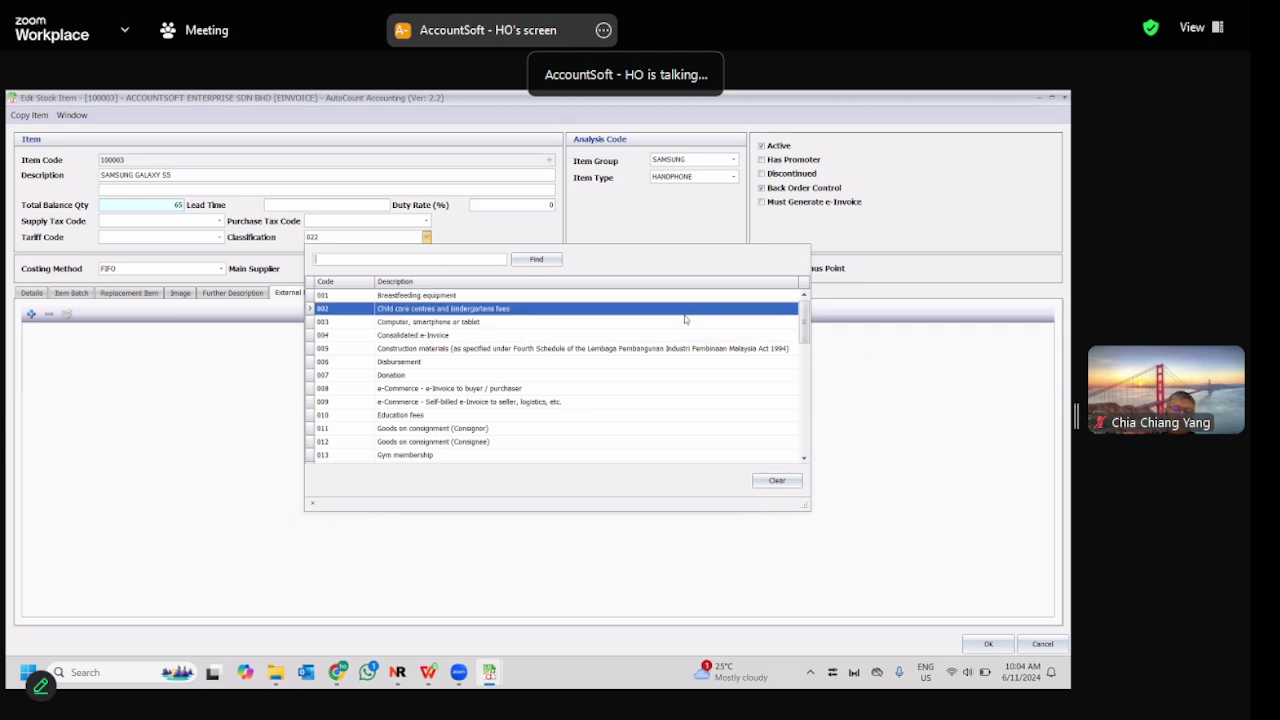
left_click(720, 548)
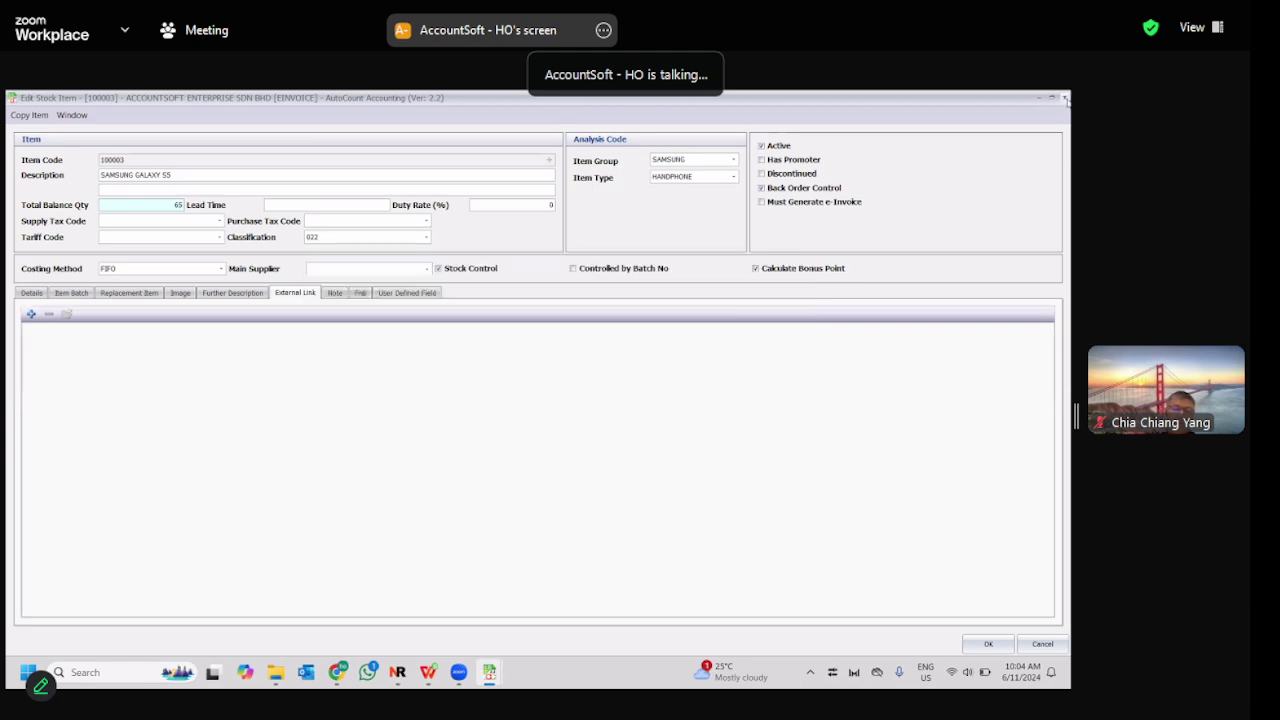
key("Escape")
left_click(615, 362)
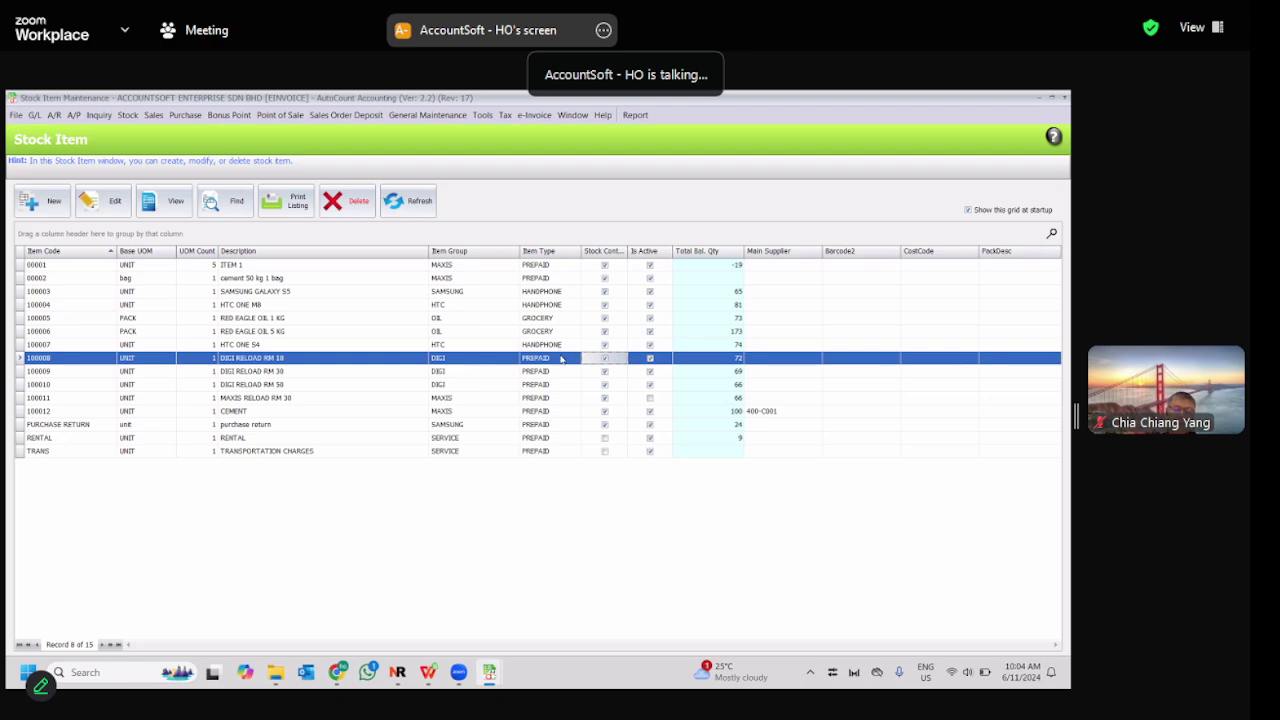
left_click(489, 672)
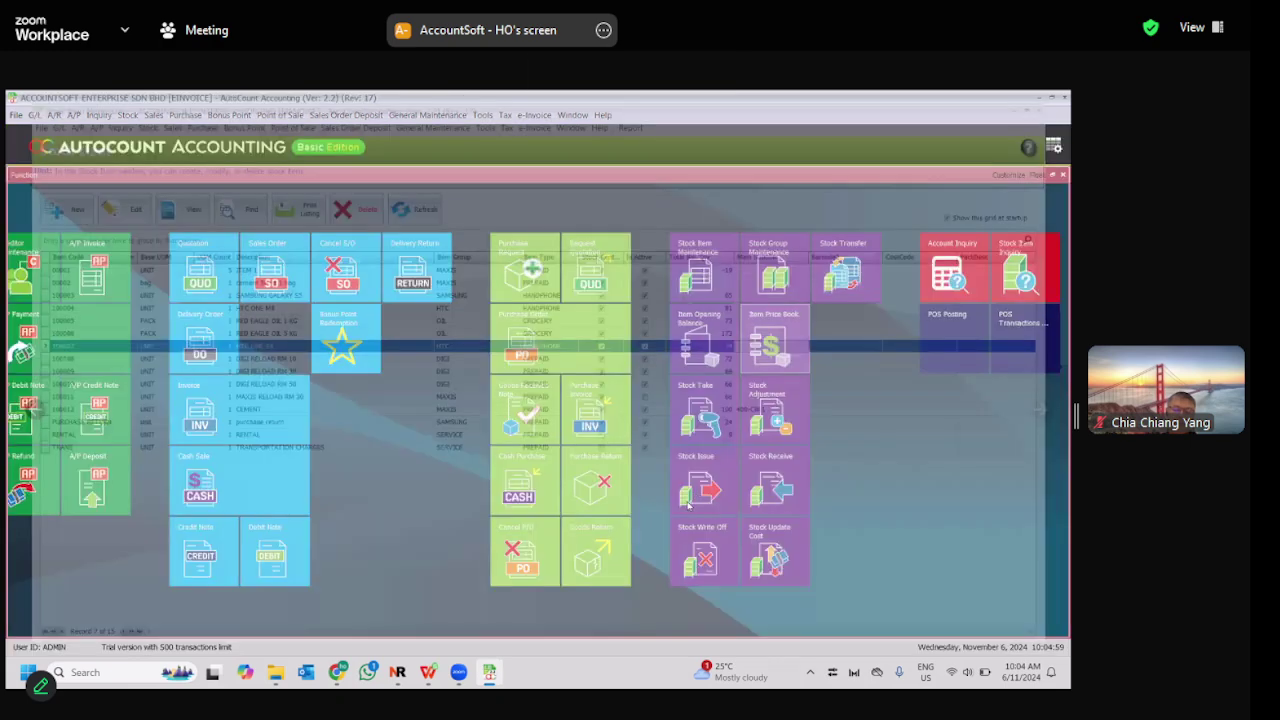